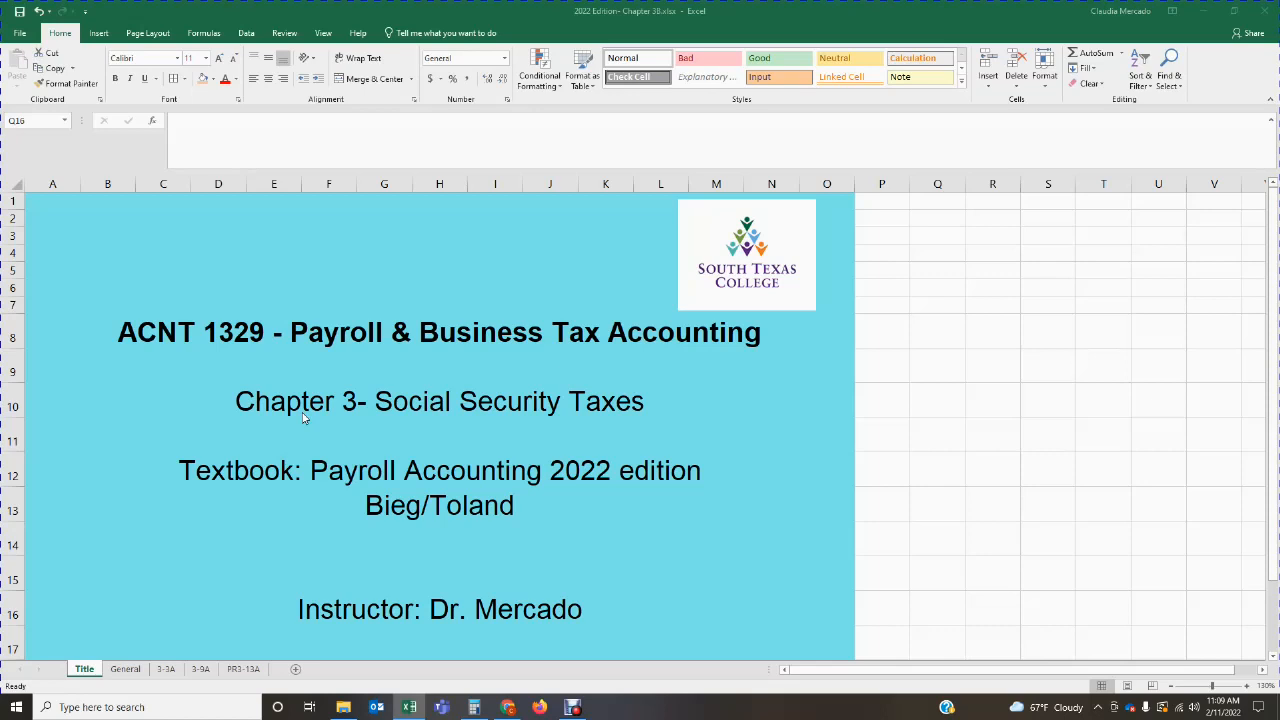
Step: Open the PR3-13A sheet and review the problem text, payroll information table and per-payday tax totals
left_click(248, 681)
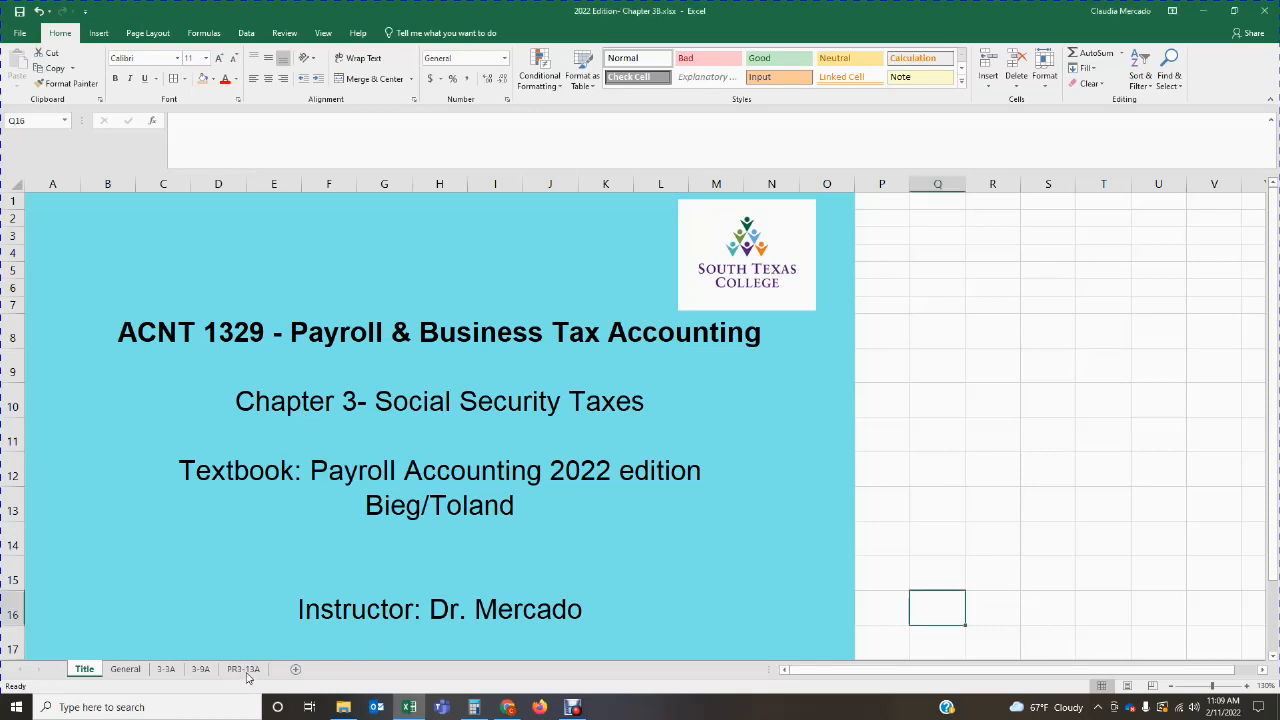
left_click(248, 670)
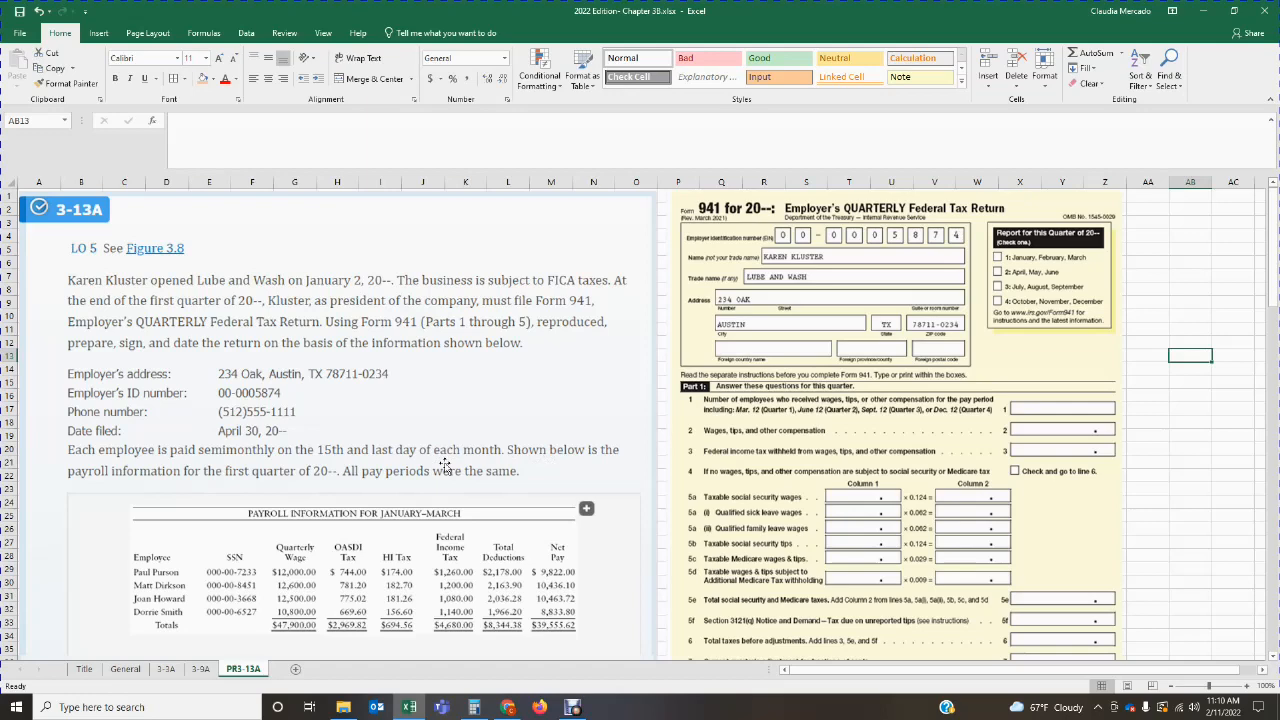
scroll(445, 465, "down", 3)
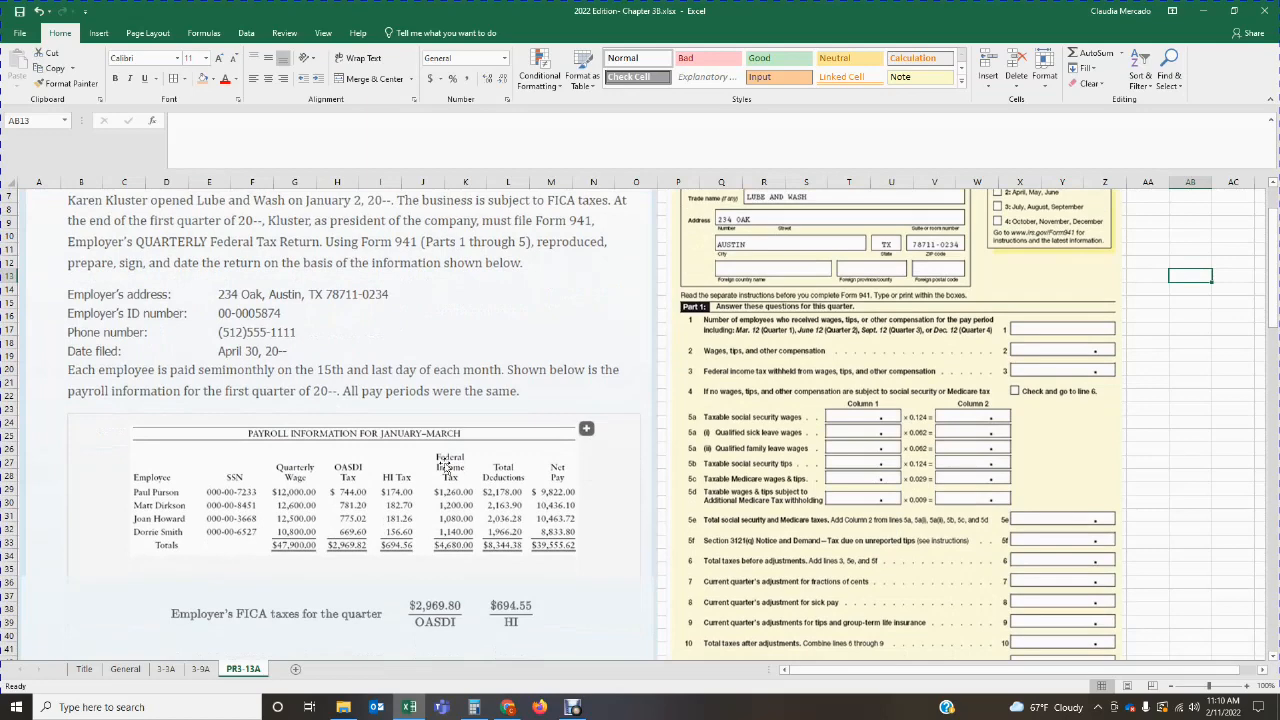
scroll(447, 465, "down", 3)
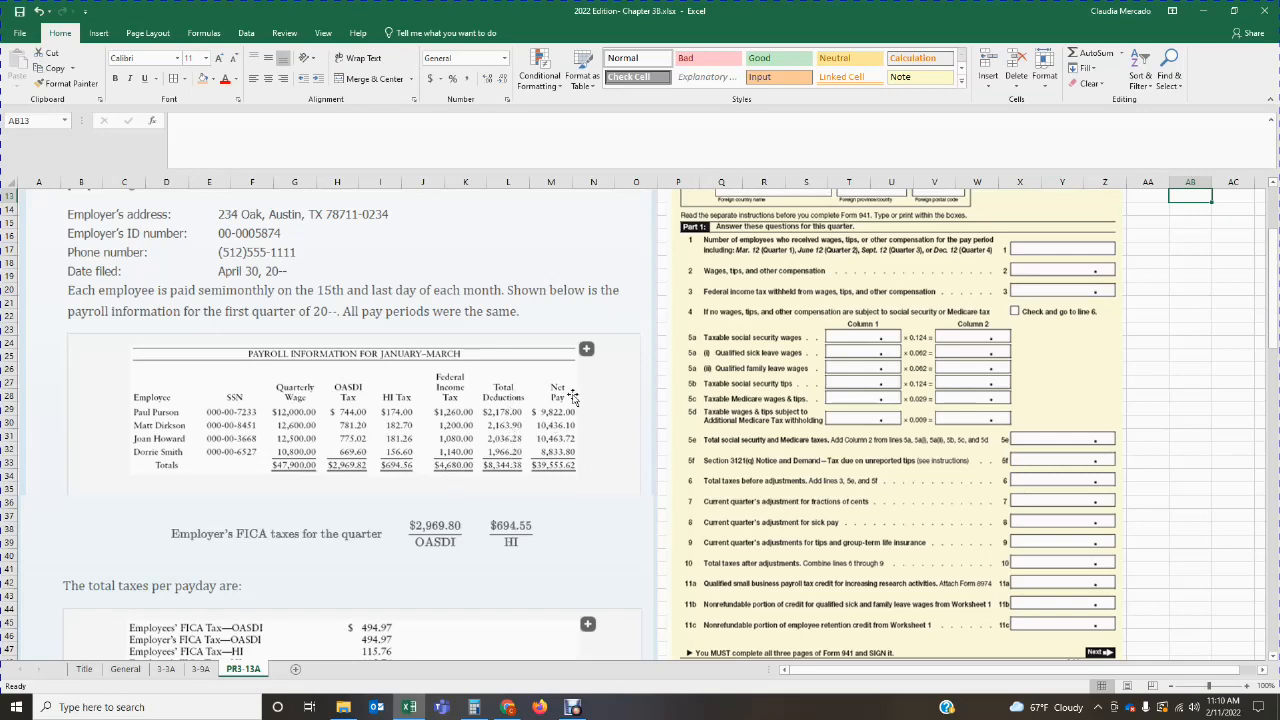
scroll(560, 462, "down", 2)
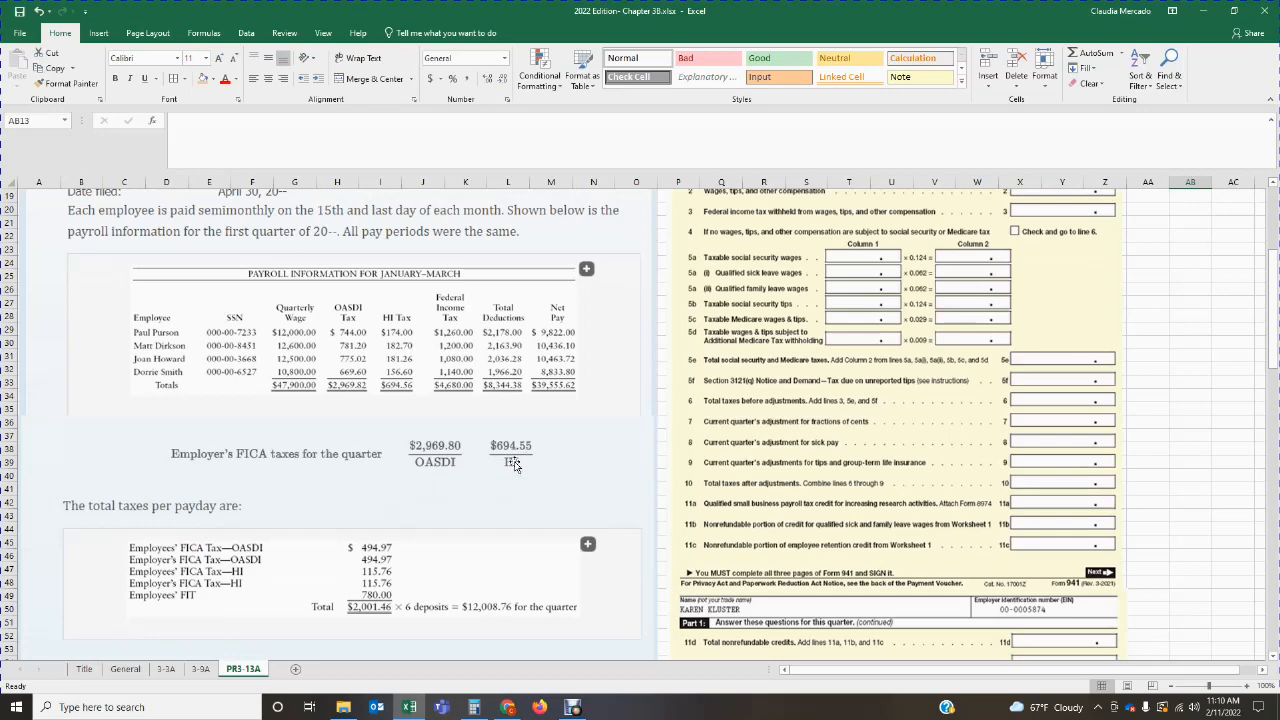
scroll(513, 465, "down", 1)
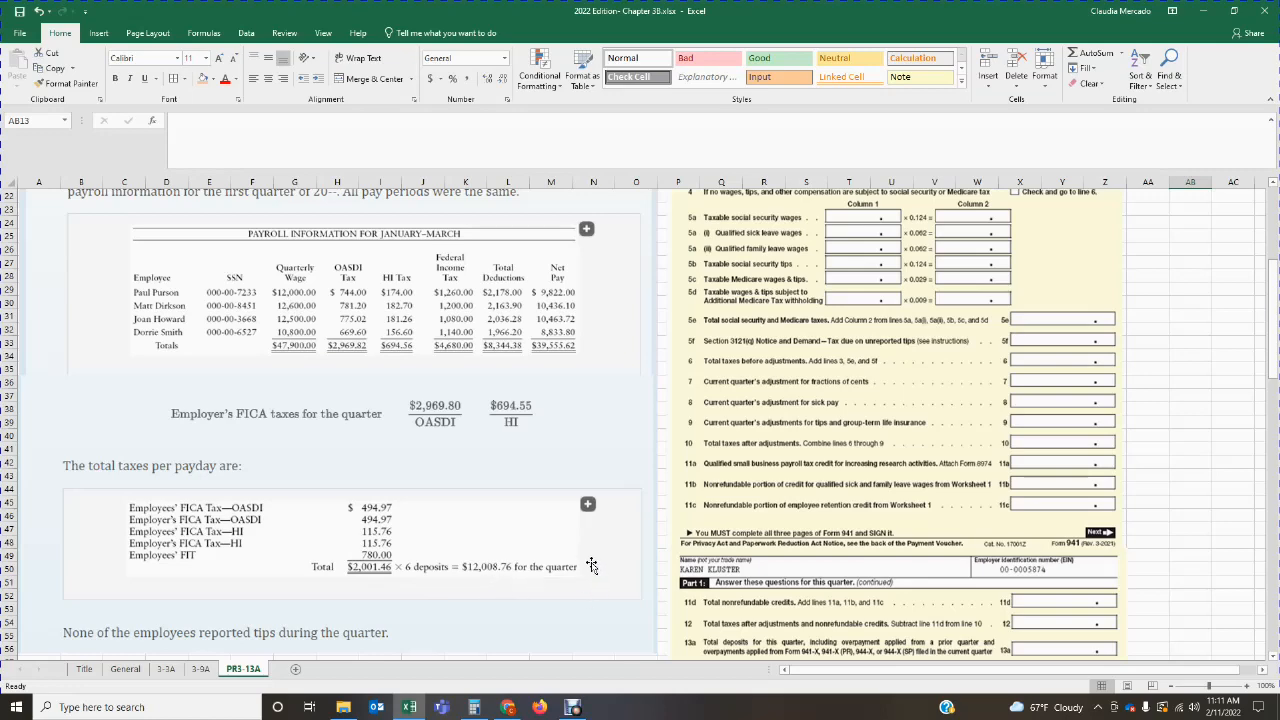
scroll(565, 597, "down", 1)
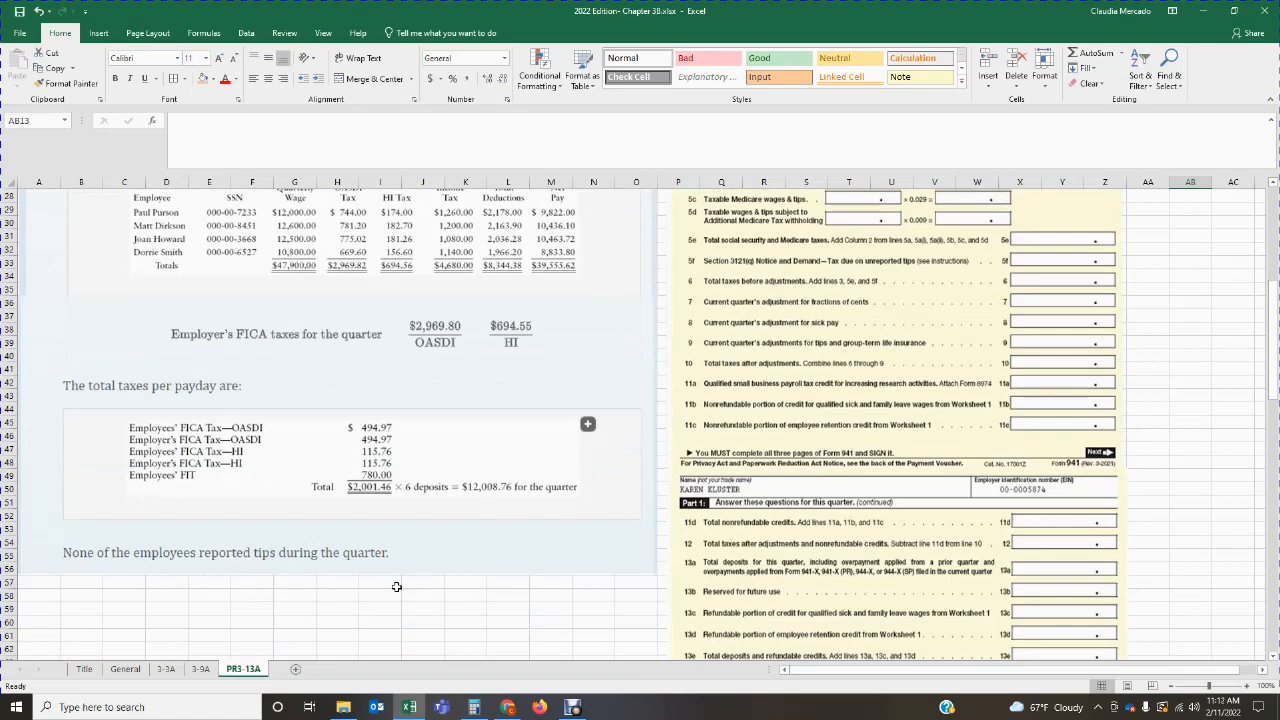
scroll(396, 587, "up", 9)
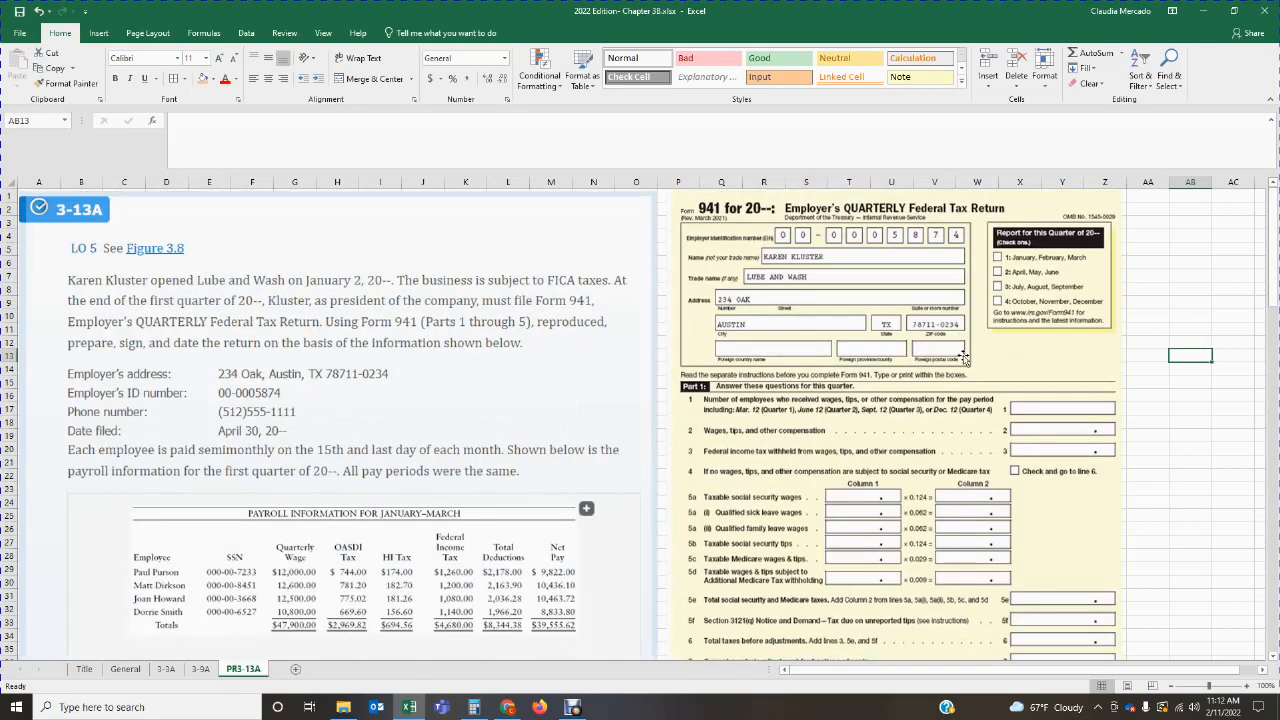
Step: Widen the Form 941 picture slightly by stretching its right edge into column AA
left_click(1082, 532)
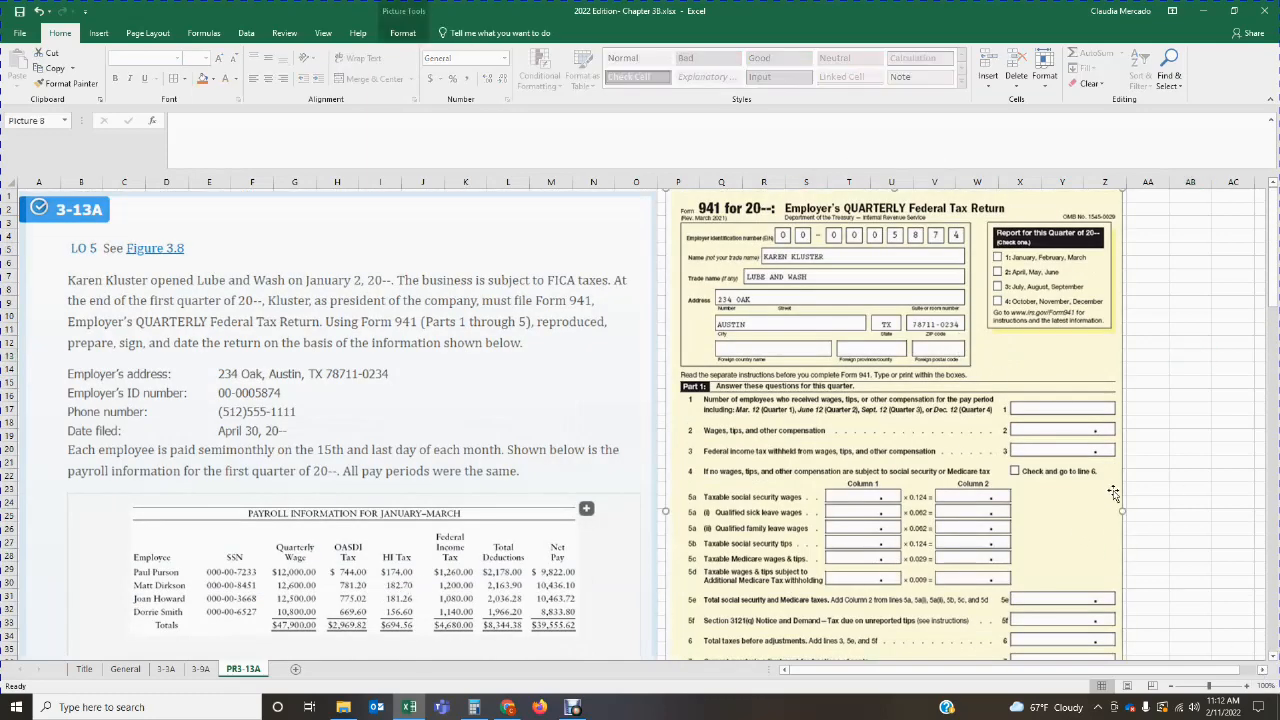
mouse_move(1122, 512)
left_mouse_down()
mouse_move(1094, 517)
mouse_move(1147, 512)
left_mouse_up()
left_click(1172, 541)
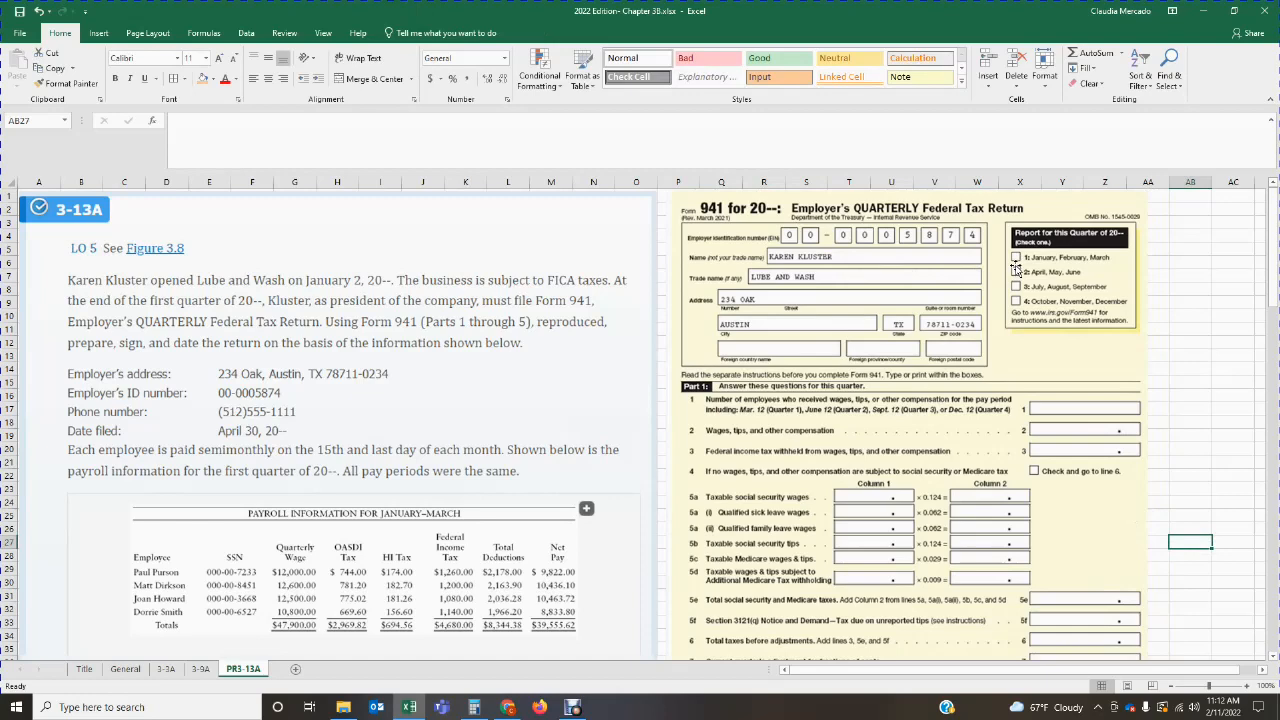
Step: Draw a rectangle about 0.22" by 0.27" over the January, February, March checkbox on Form 941 and remove its fill
left_click(98, 33)
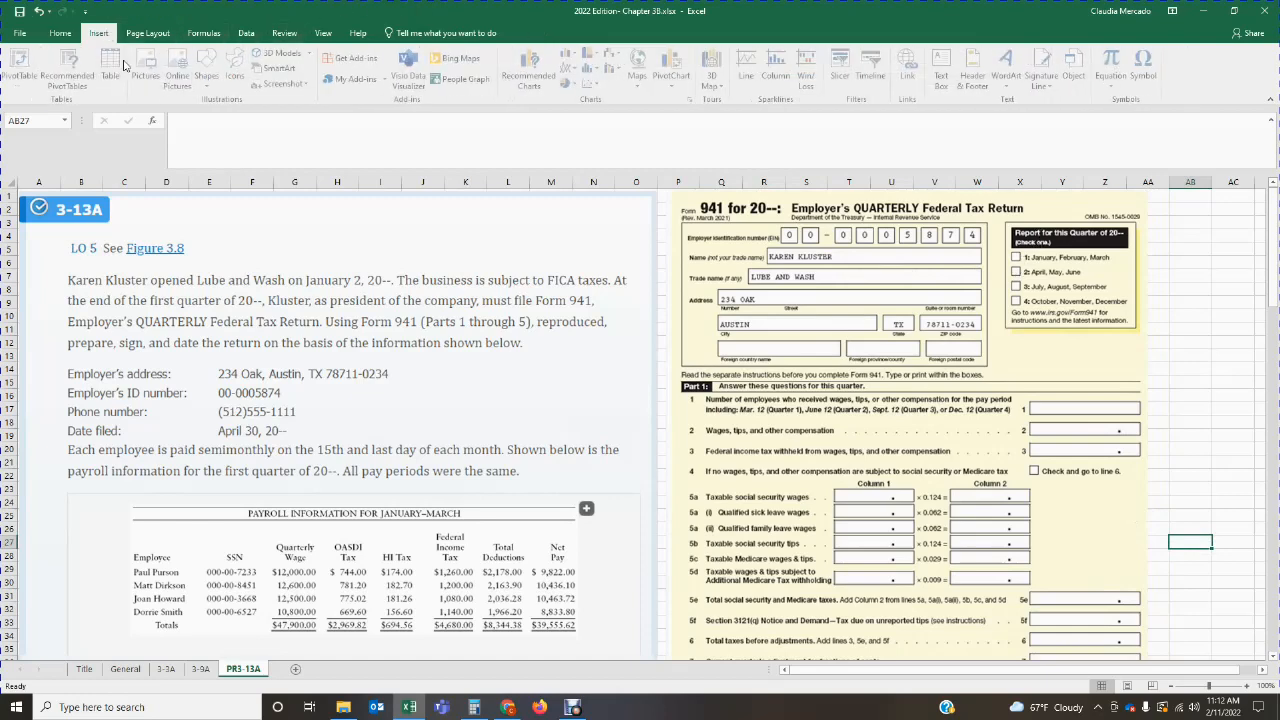
left_click(209, 75)
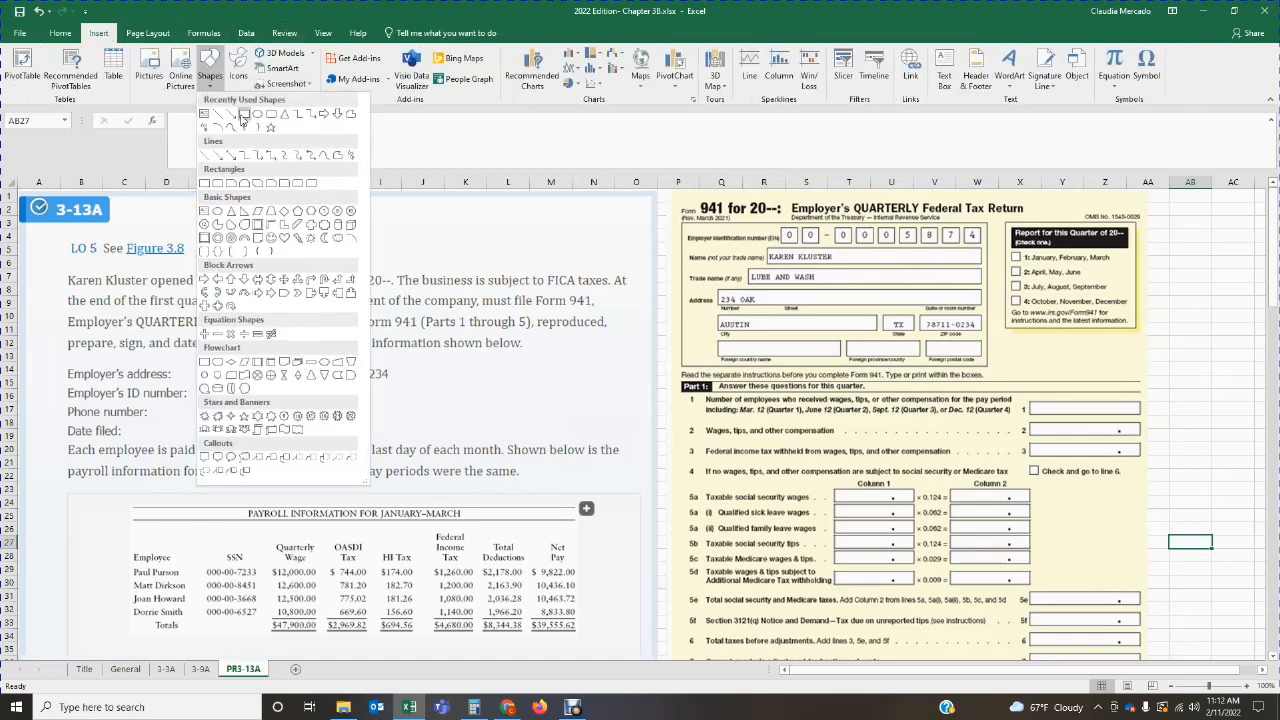
left_click(238, 120)
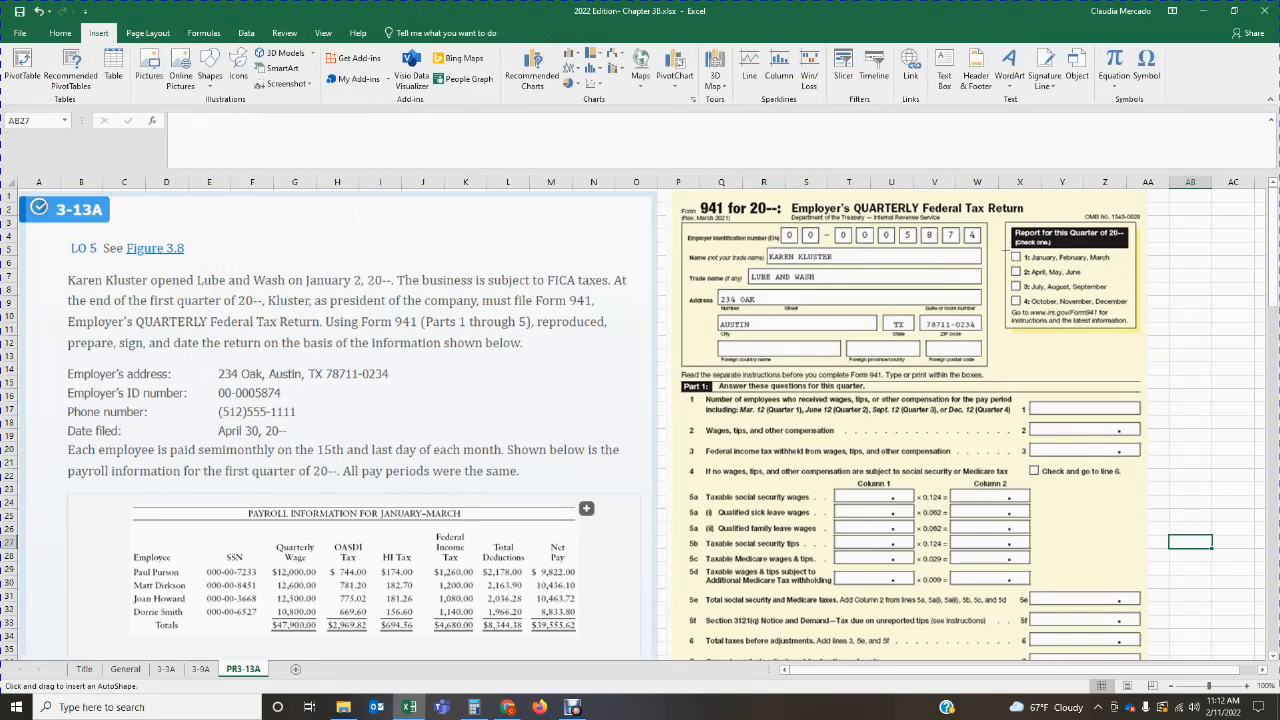
left_click_drag(1009, 252, 1022, 263)
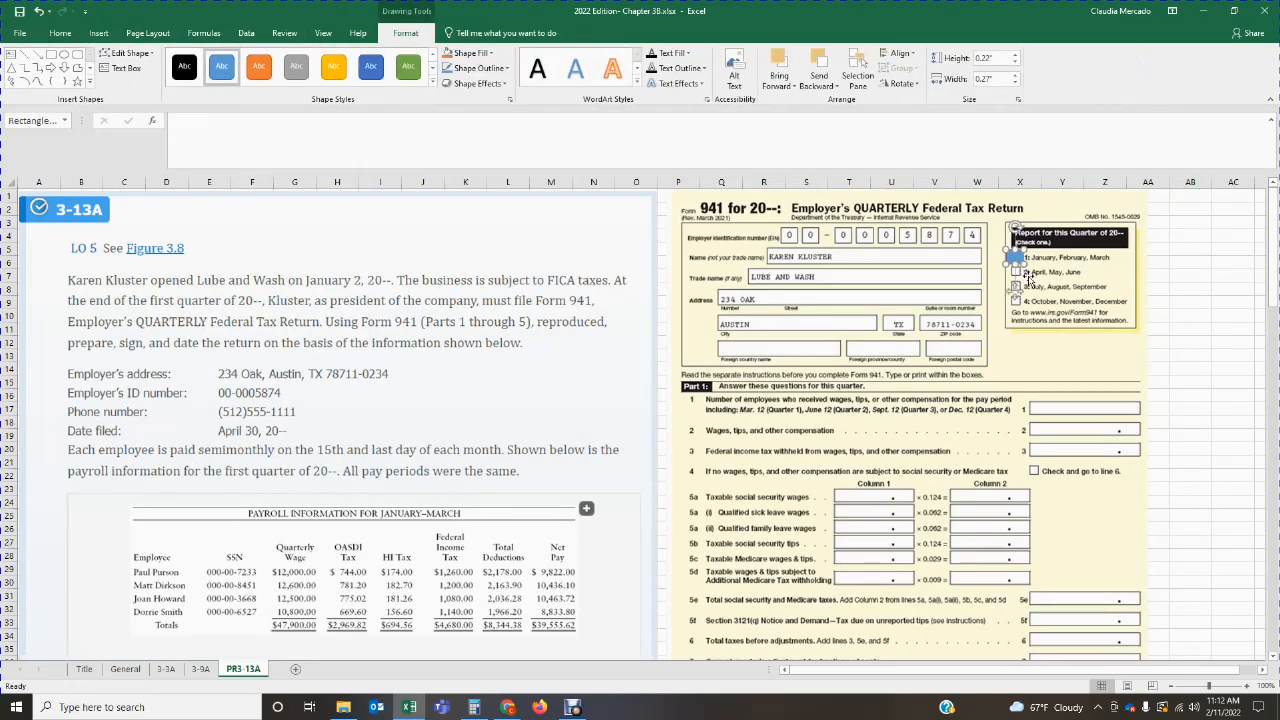
left_click(485, 53)
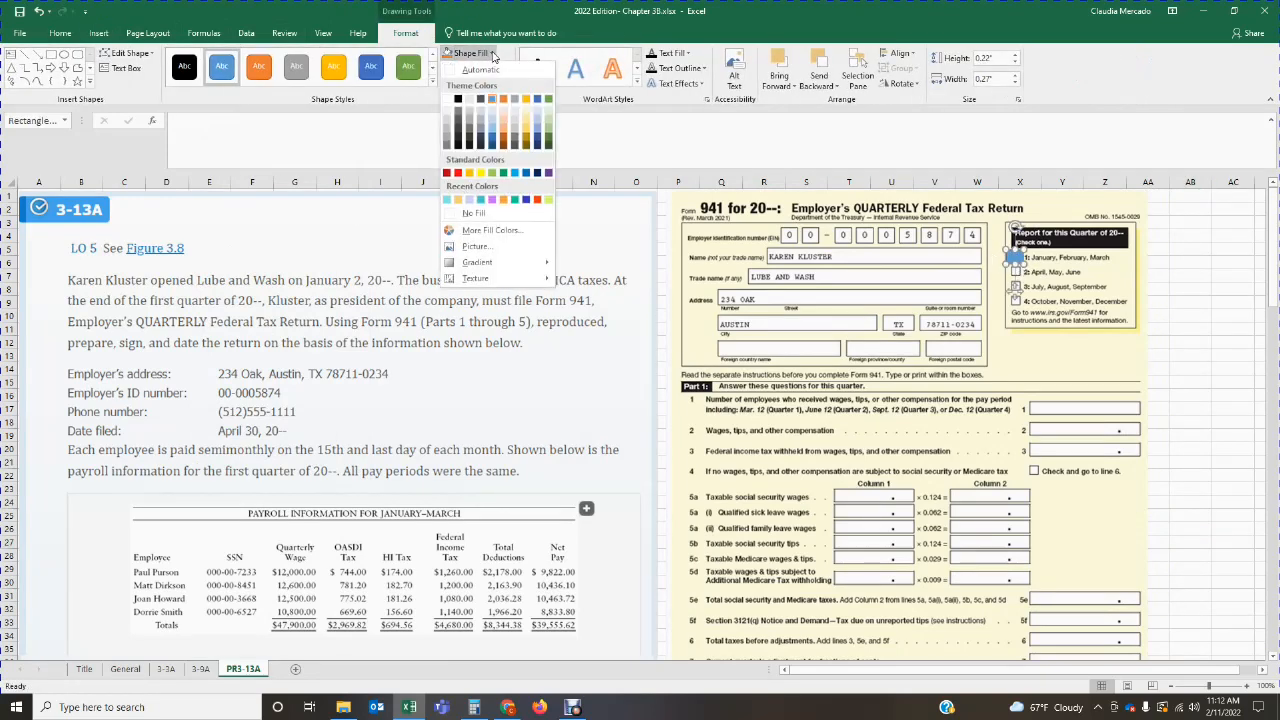
left_click(495, 216)
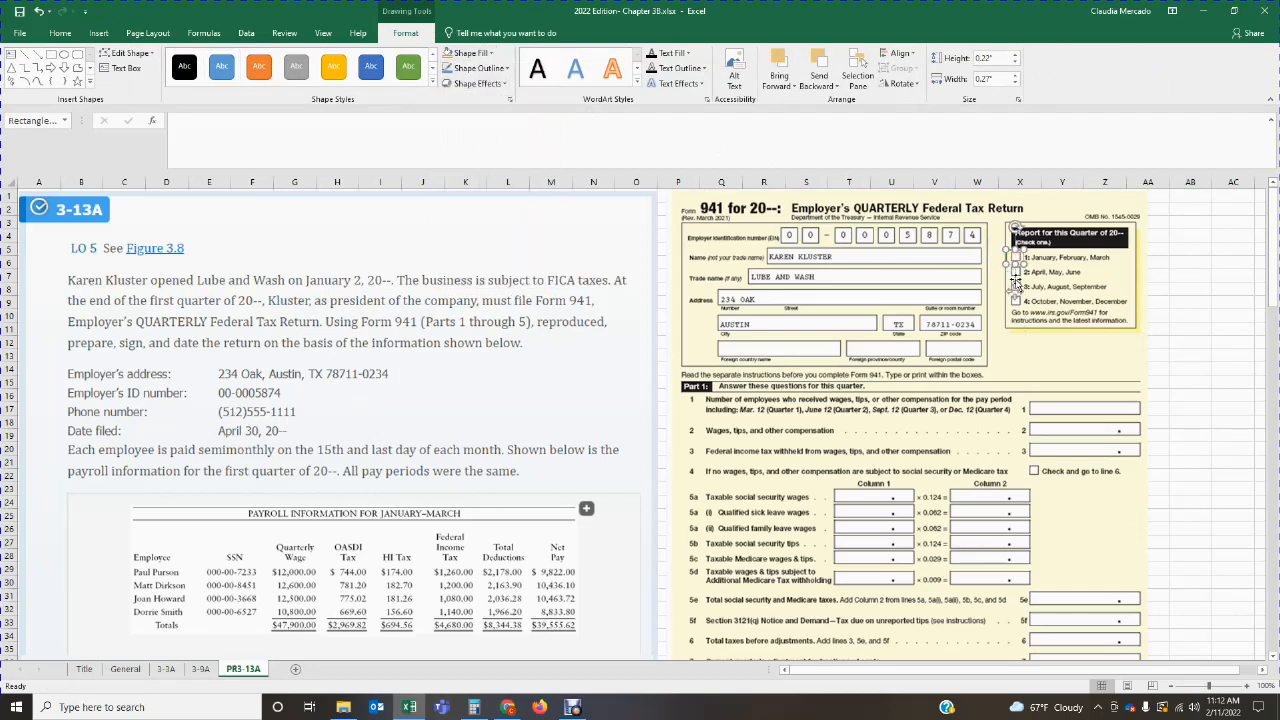
left_click(1070, 305)
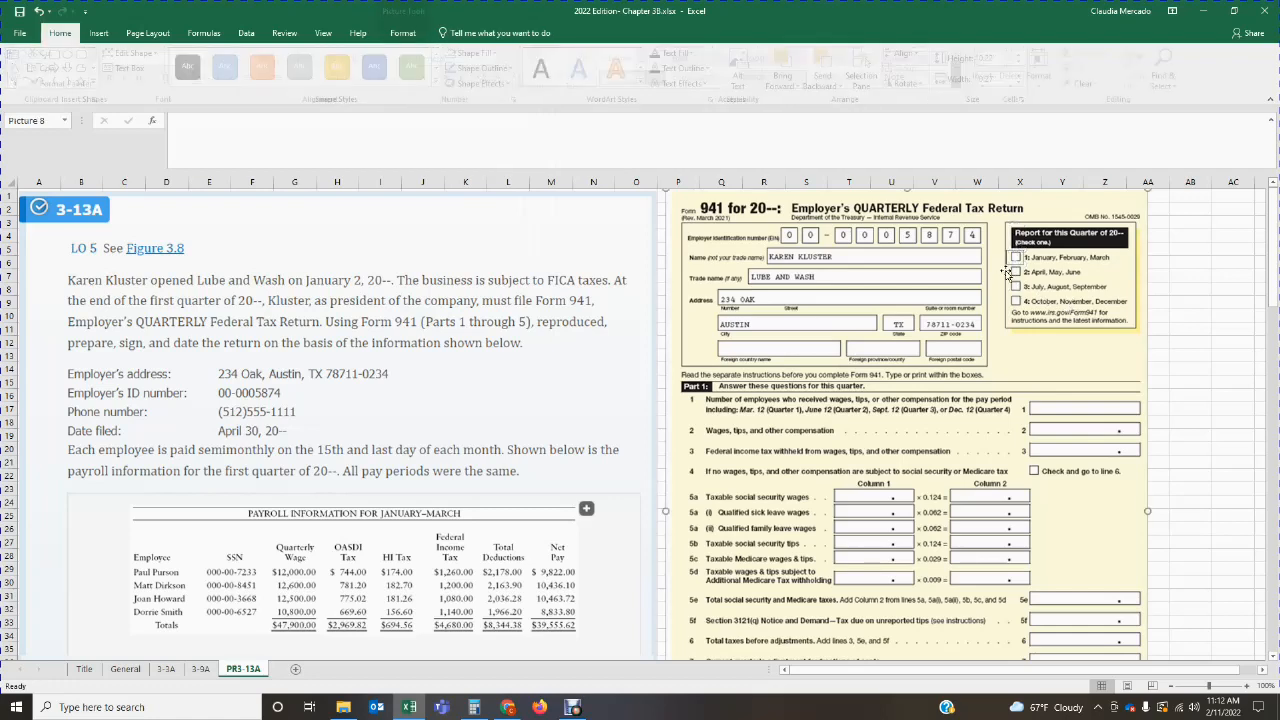
Step: Try to set up the rectangle over the first-quarter checkbox for text and choose black as the font color
left_click(1016, 258)
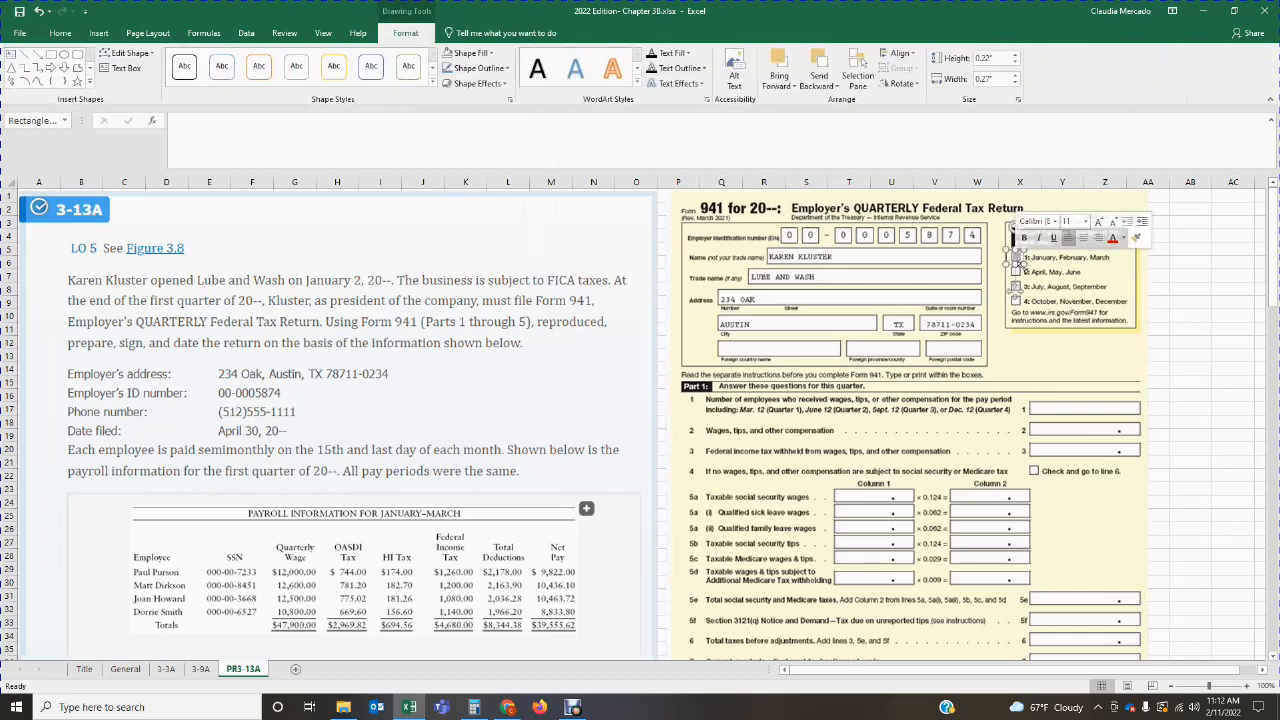
left_click(1014, 268)
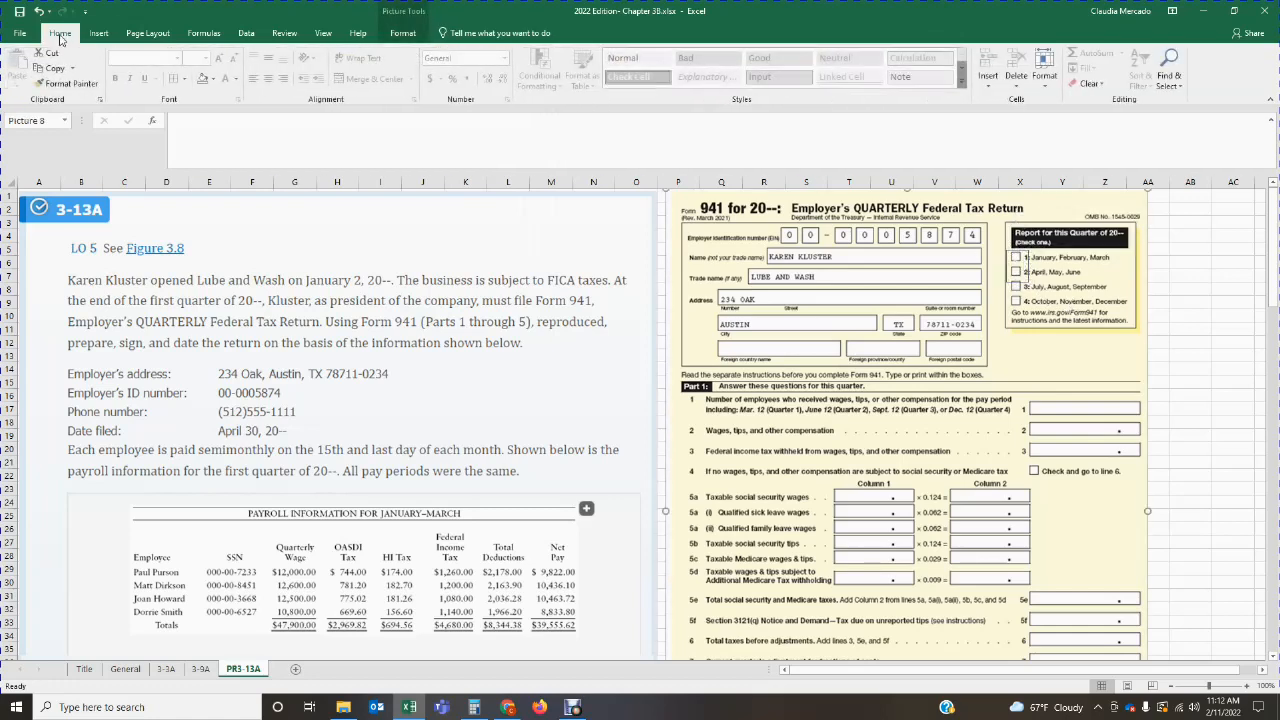
left_click(28, 34)
left_click(28, 34)
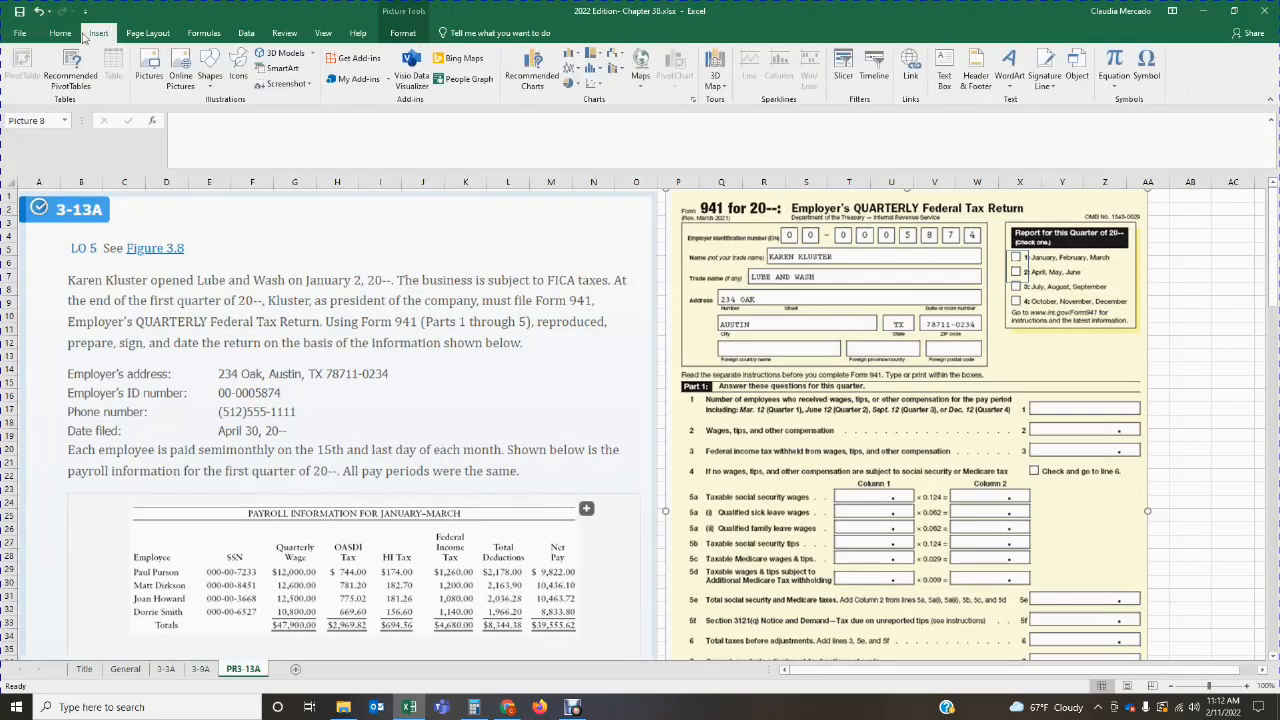
left_click(62, 34)
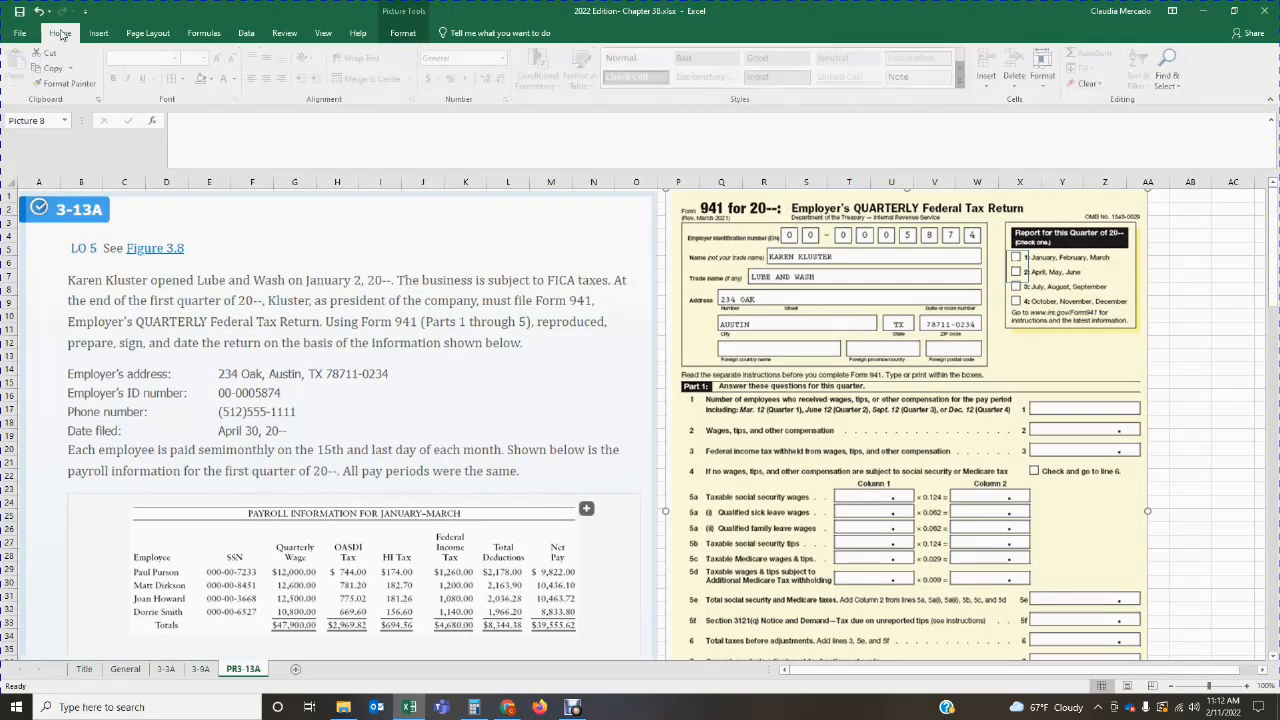
left_click(237, 81)
left_click(242, 97)
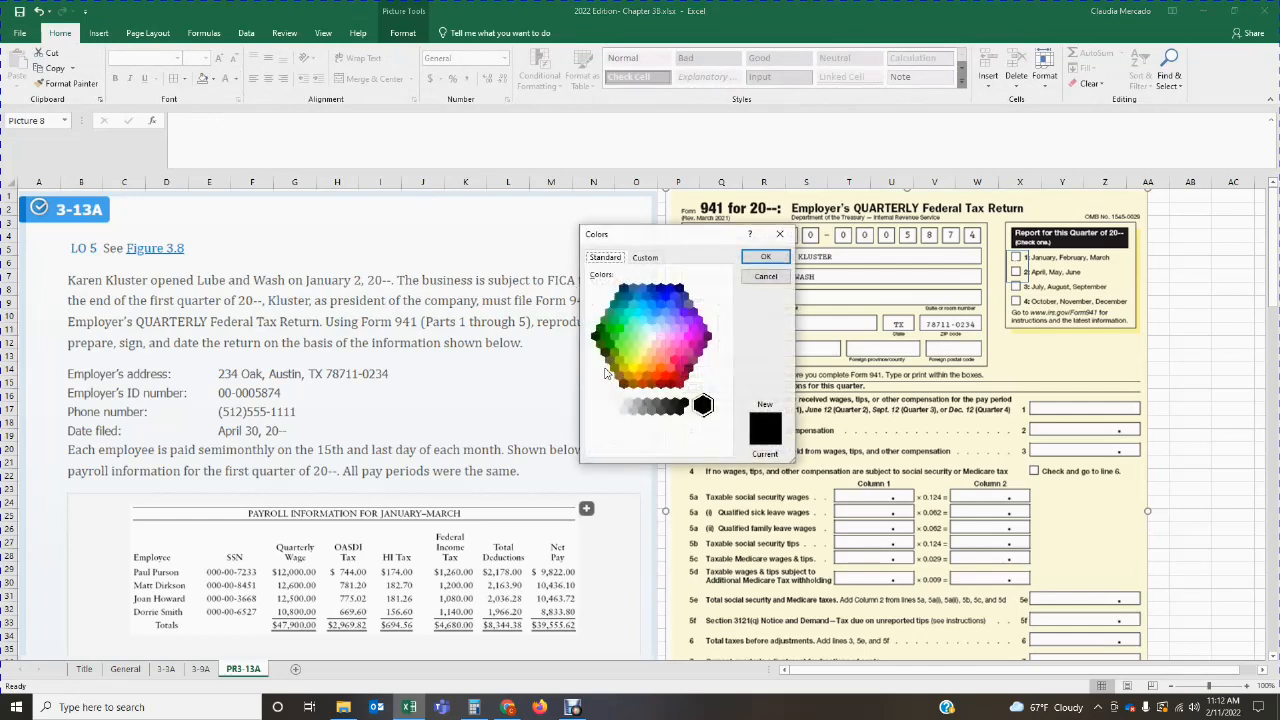
left_click(765, 257)
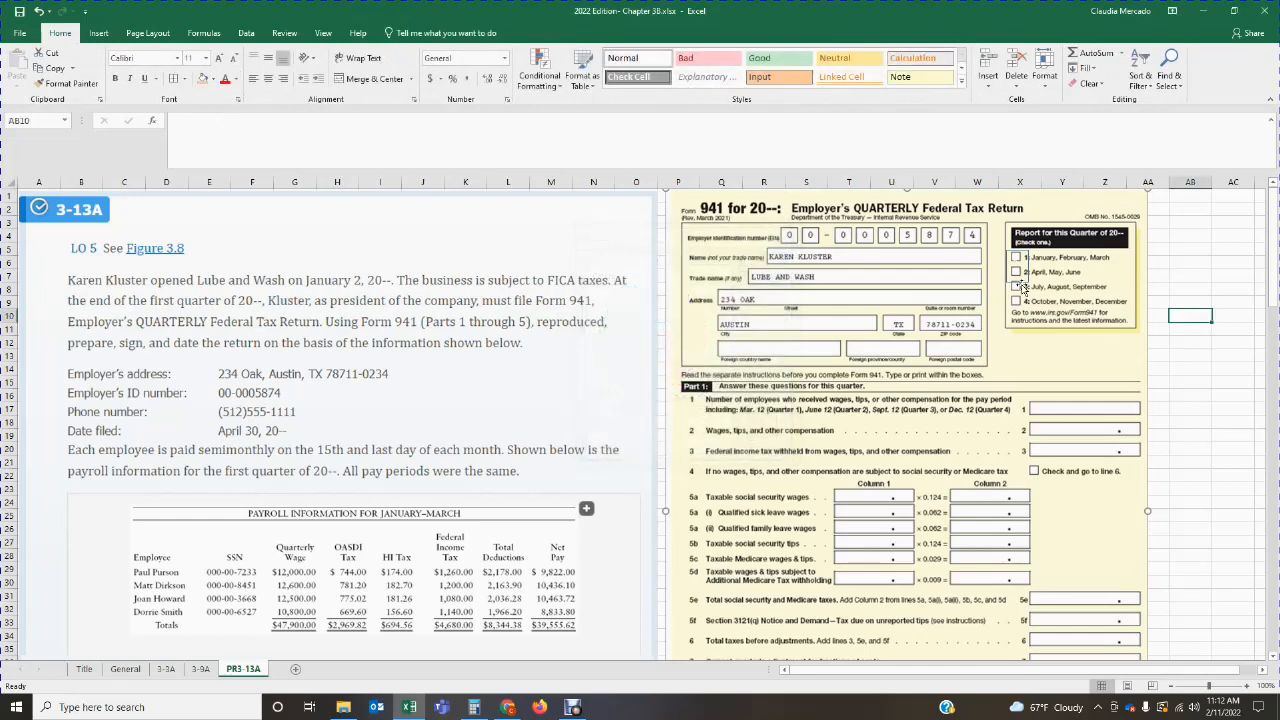
Step: Delete the rectangle over the January, February, March checkbox
left_click(1016, 257)
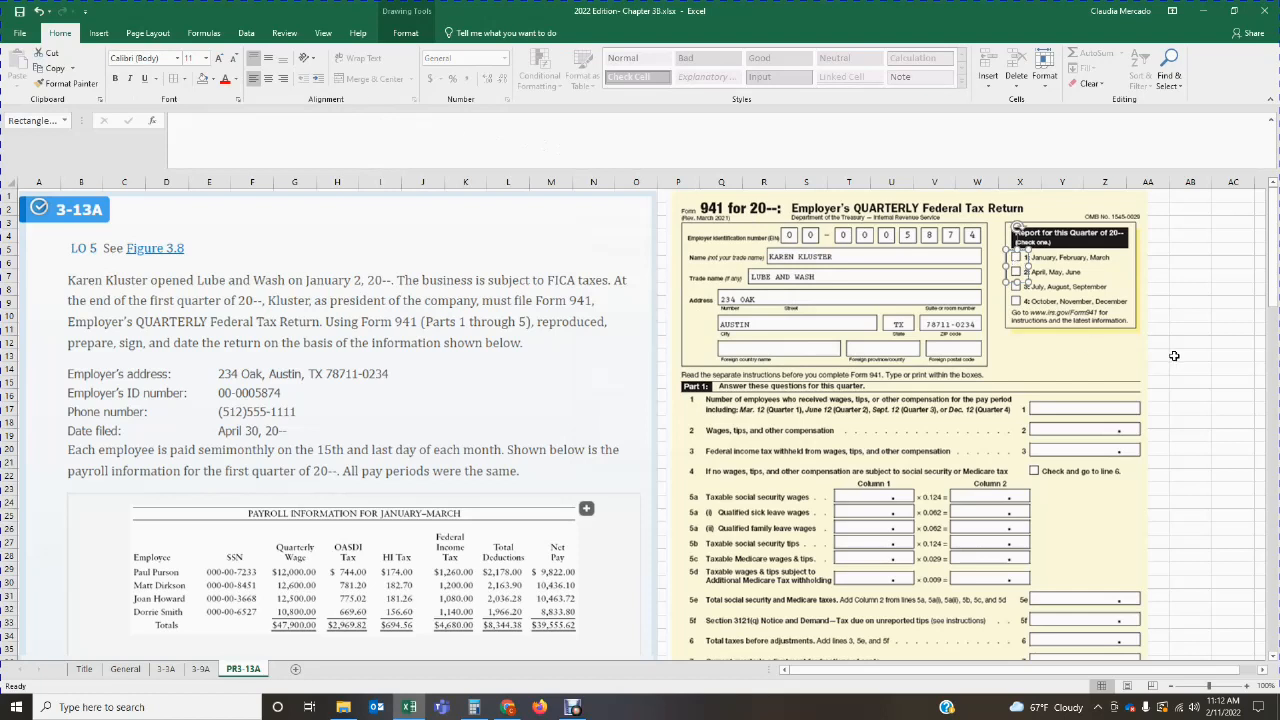
left_click(1044, 273)
left_click(1021, 271)
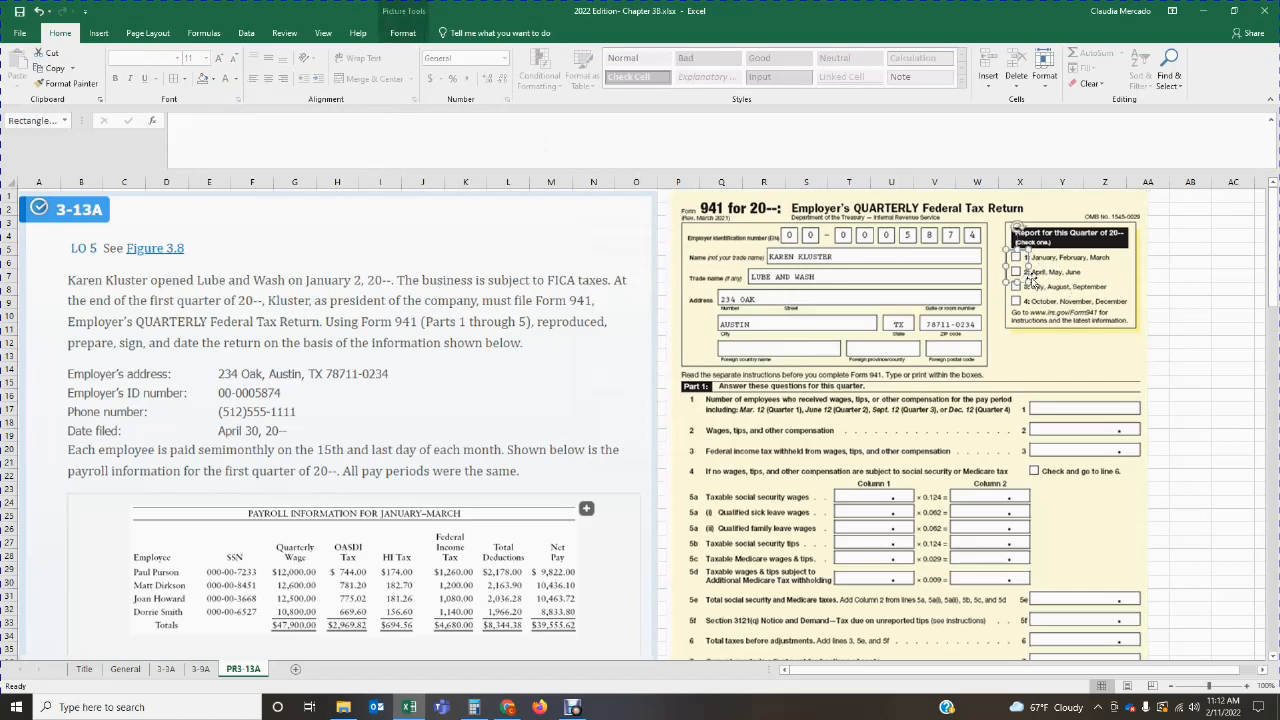
key("Escape")
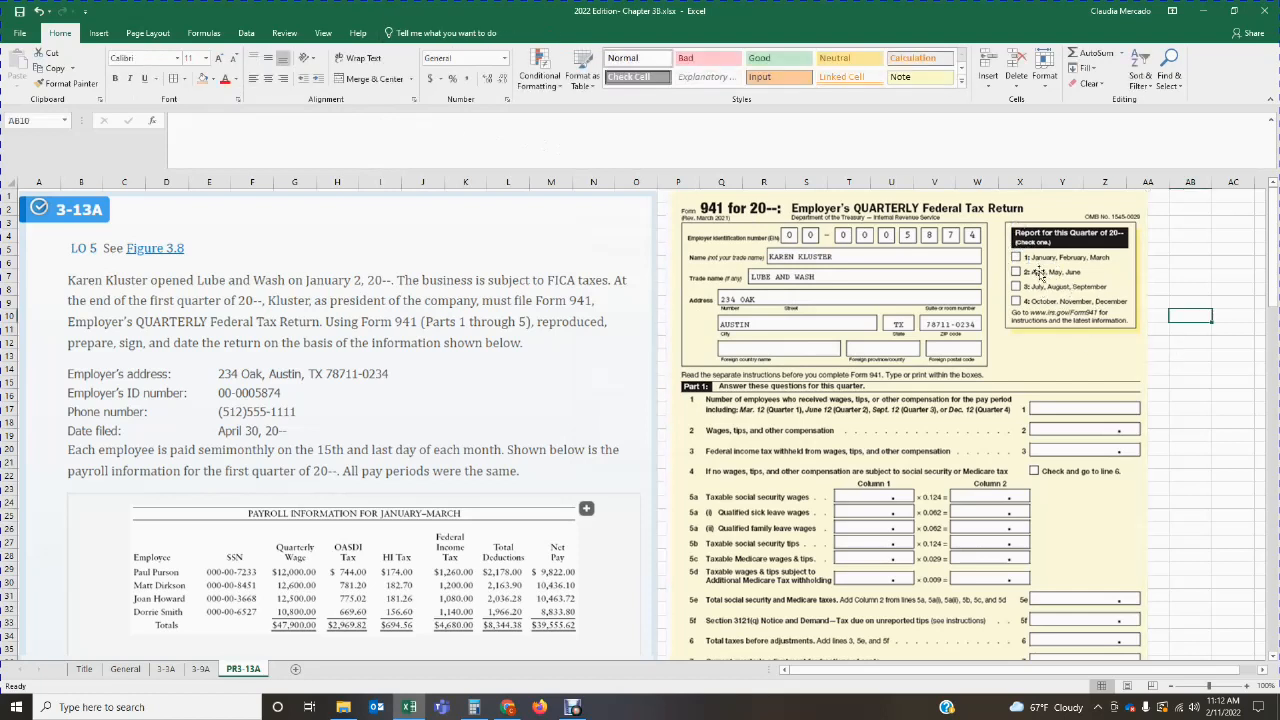
Step: Insert a small text box over the January, February, March checkbox on Form 941 and set it to No Fill
left_click(98, 33)
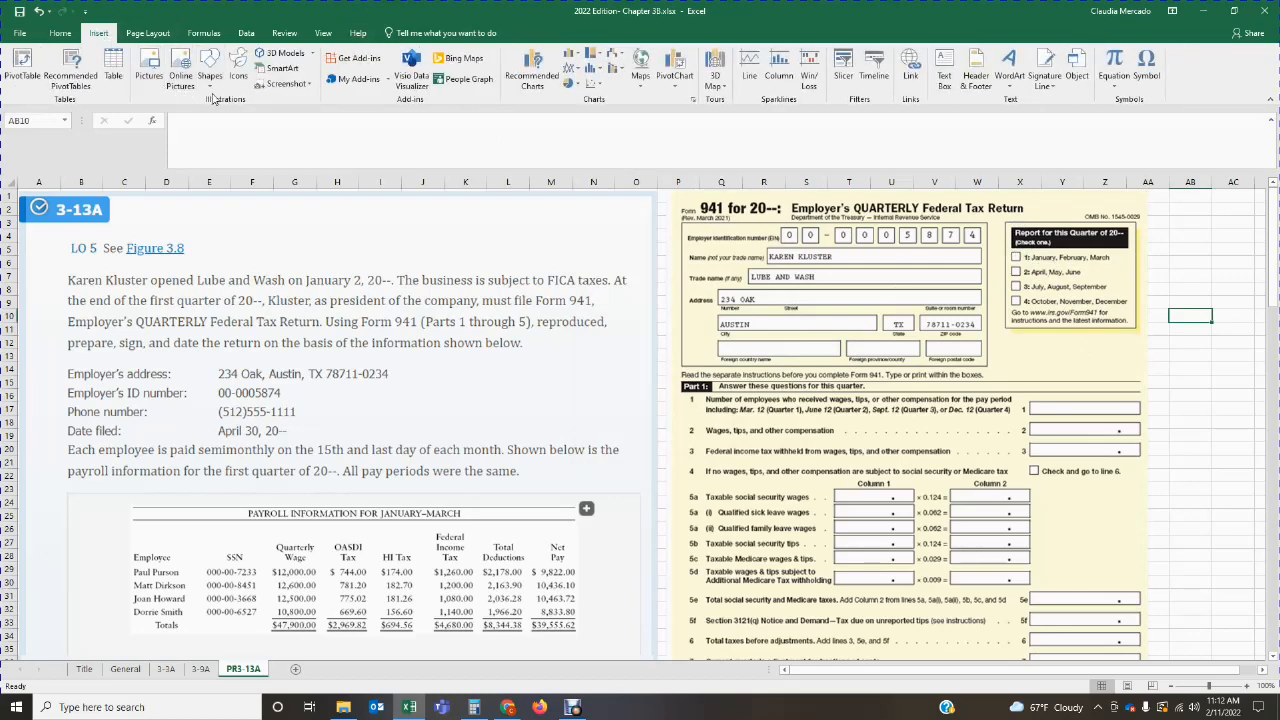
left_click(944, 76)
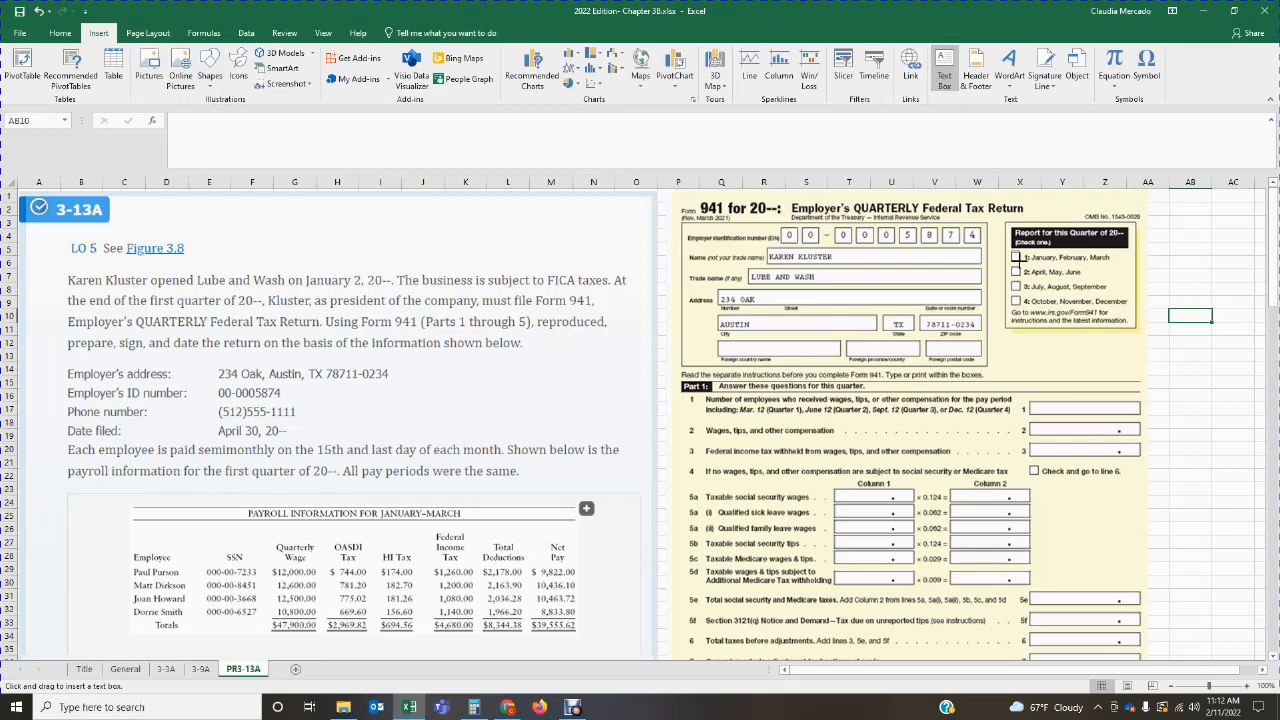
left_click_drag(1012, 251, 1021, 263)
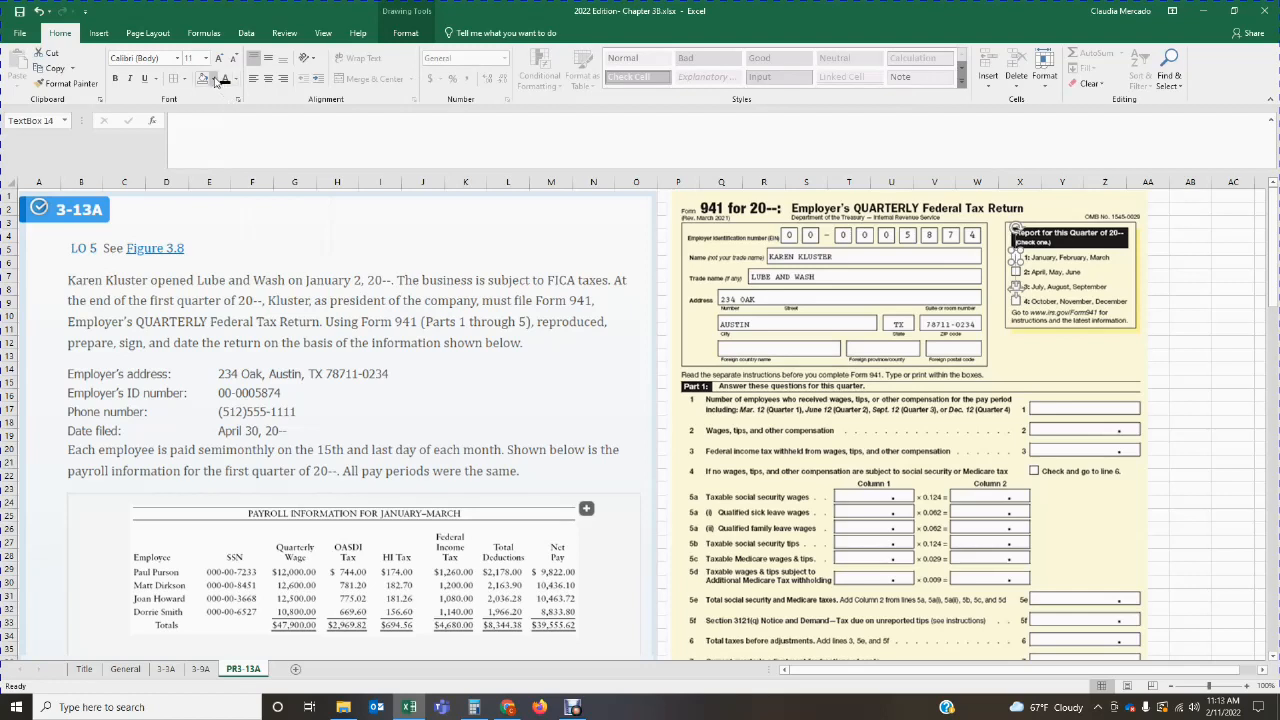
left_click(213, 80)
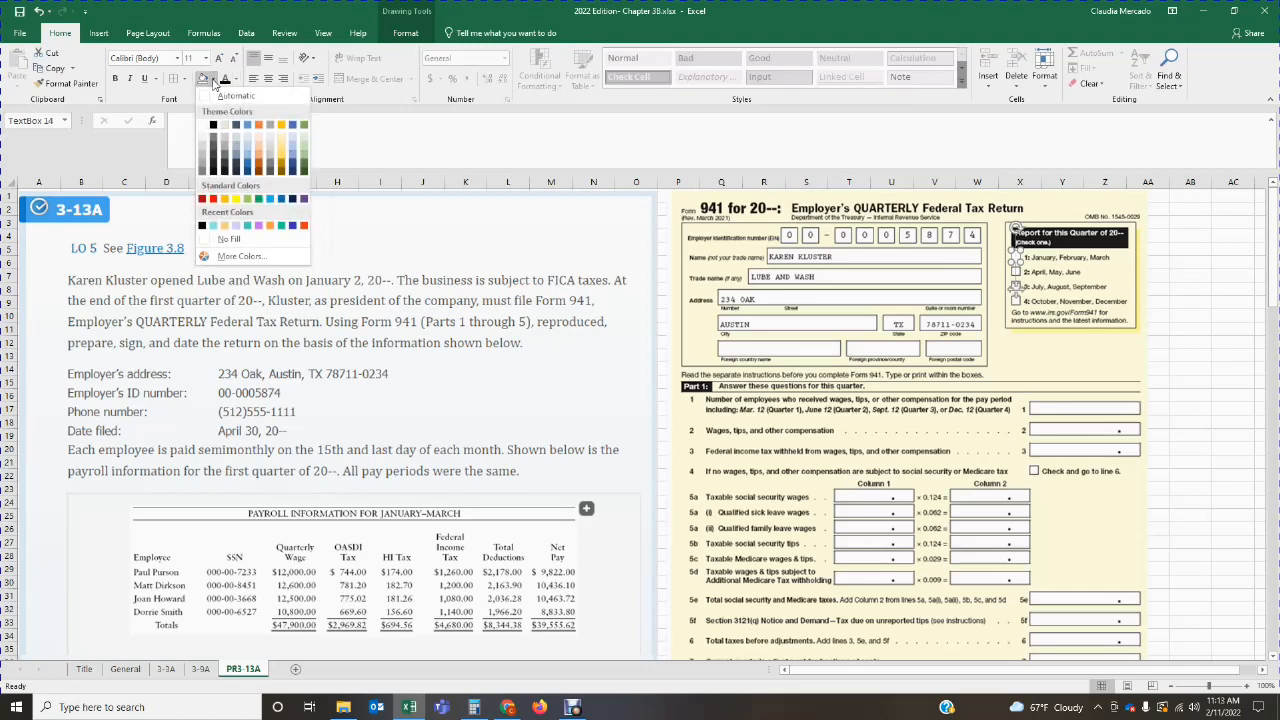
left_click(240, 242)
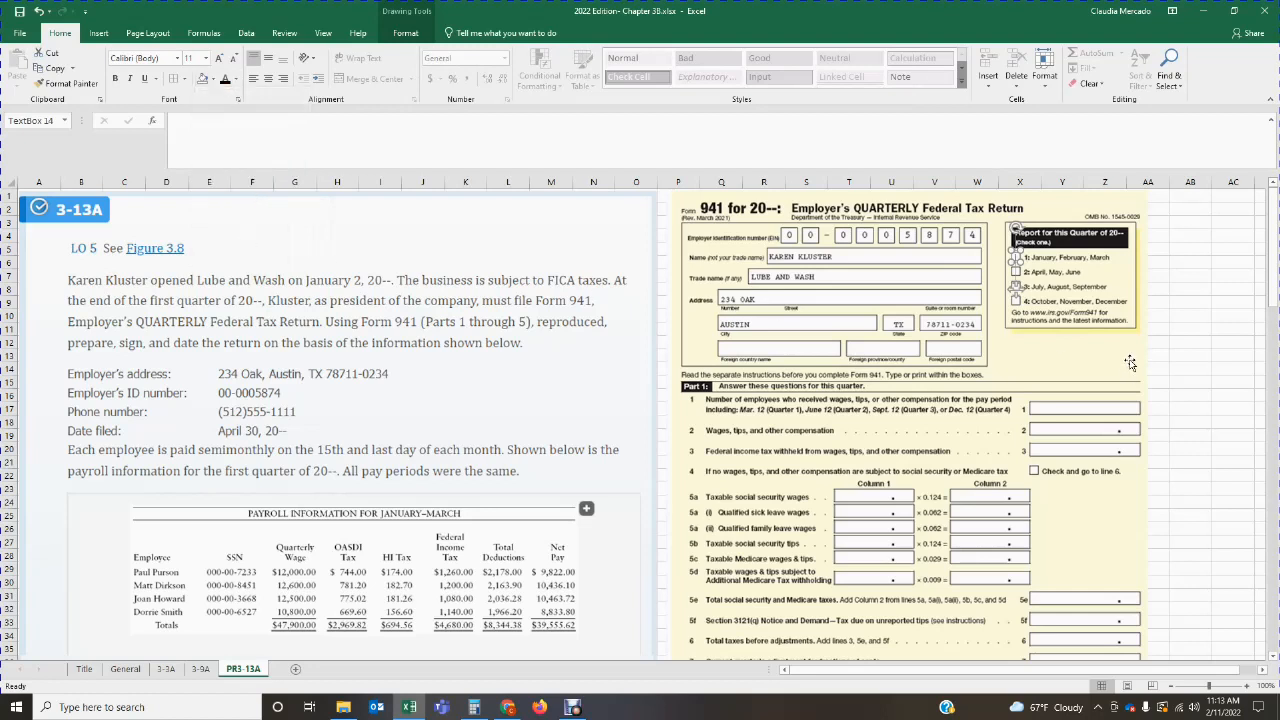
Step: Enter an X in the text box to mark January, February, March as the reporting quarter
left_click(1060, 272)
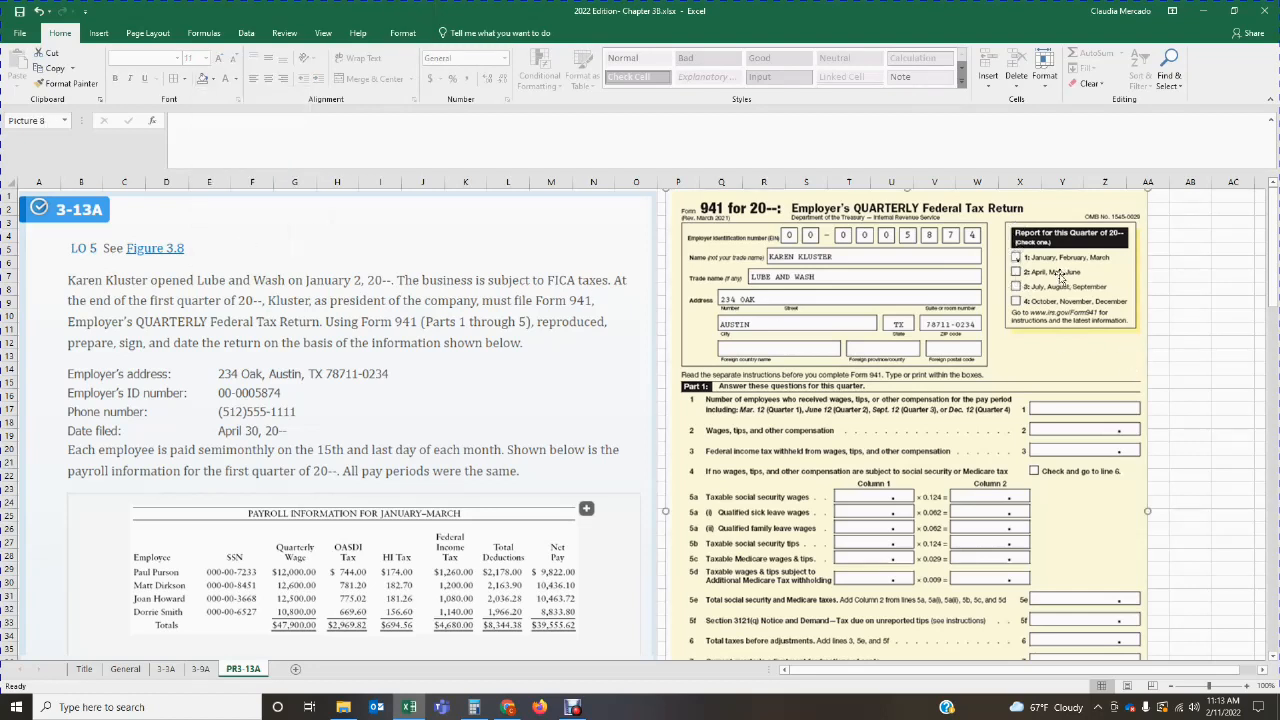
left_click(1017, 260)
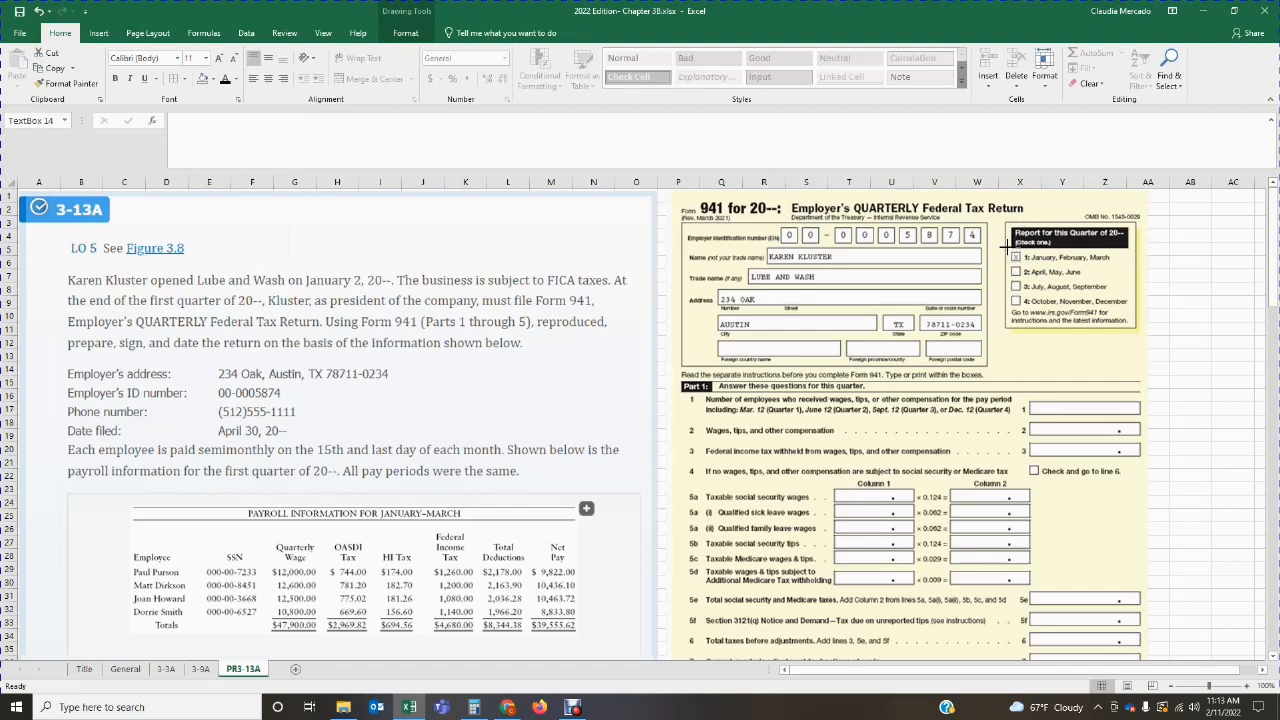
left_click(1190, 316)
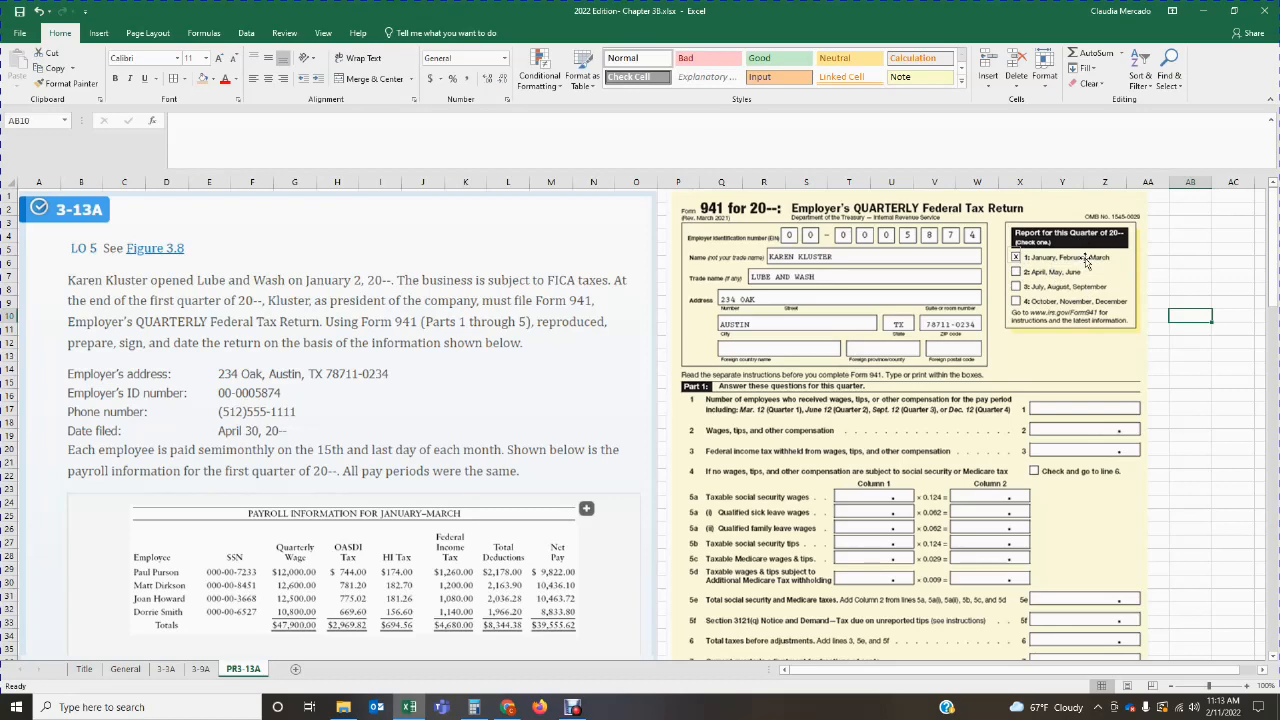
left_click(1141, 272)
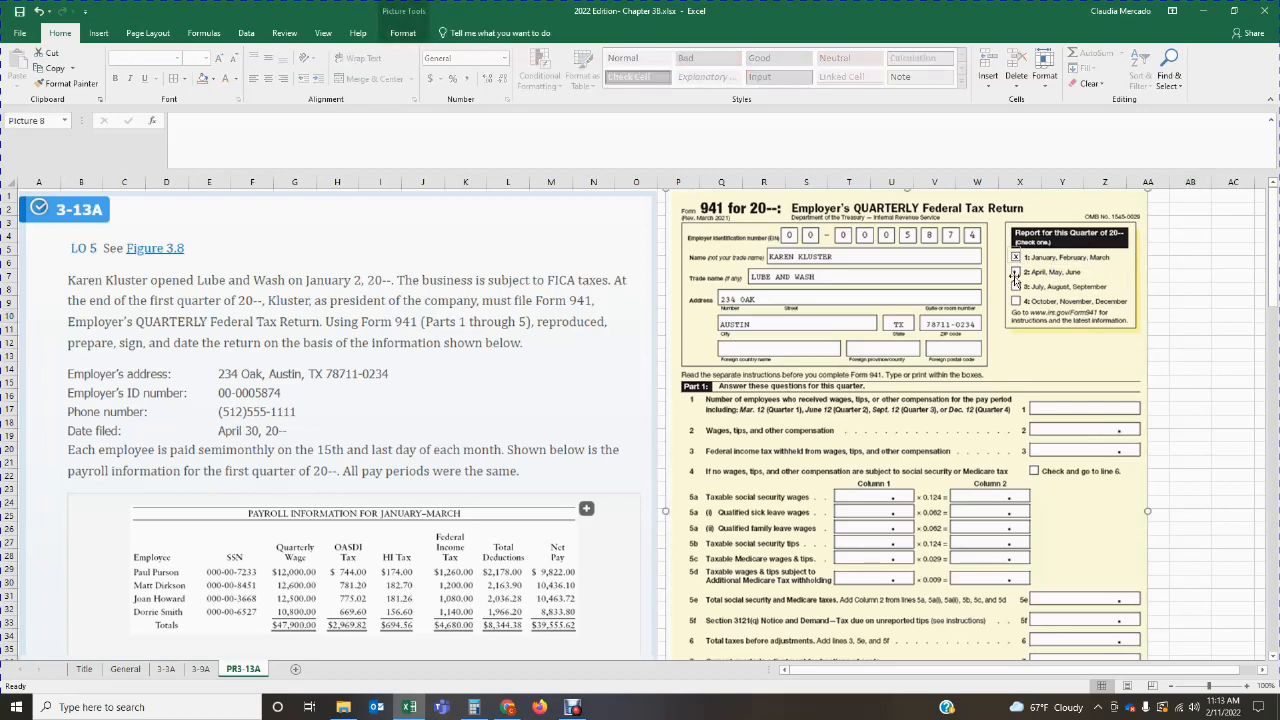
Step: Add a text box on line 1 of Form 941 and enter 4 as the number of employees
left_click(1175, 277)
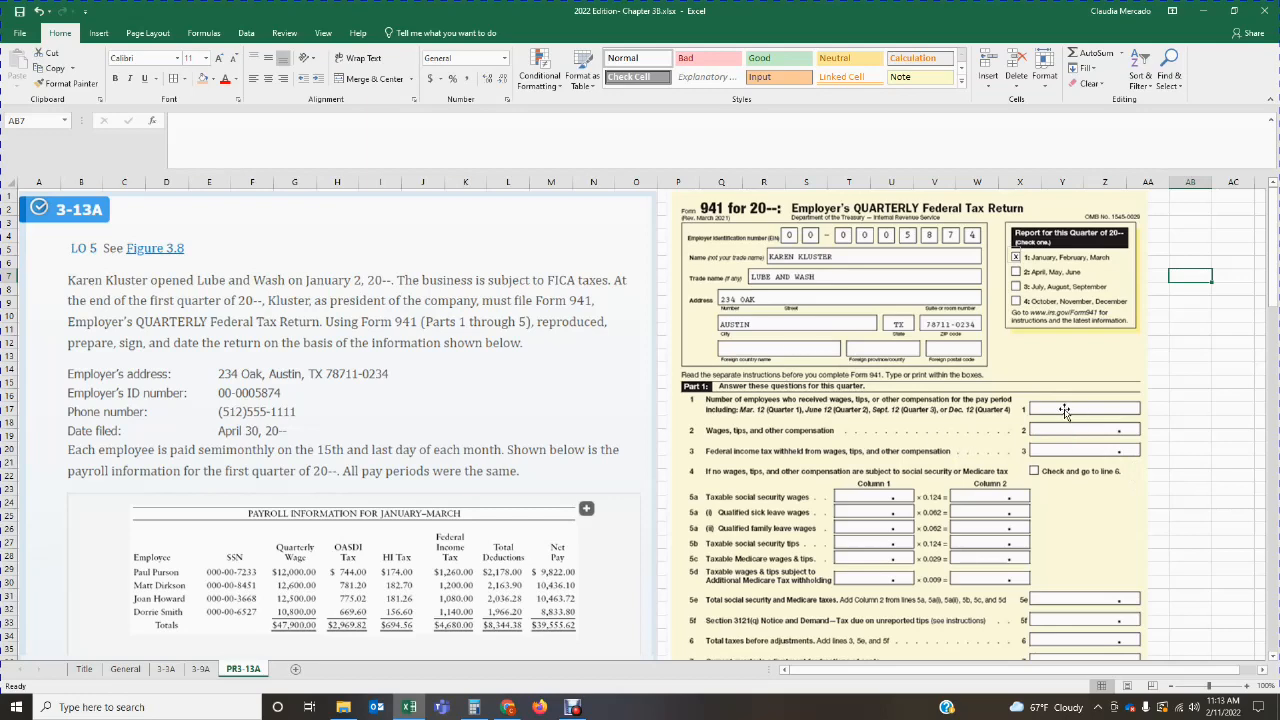
left_click(97, 33)
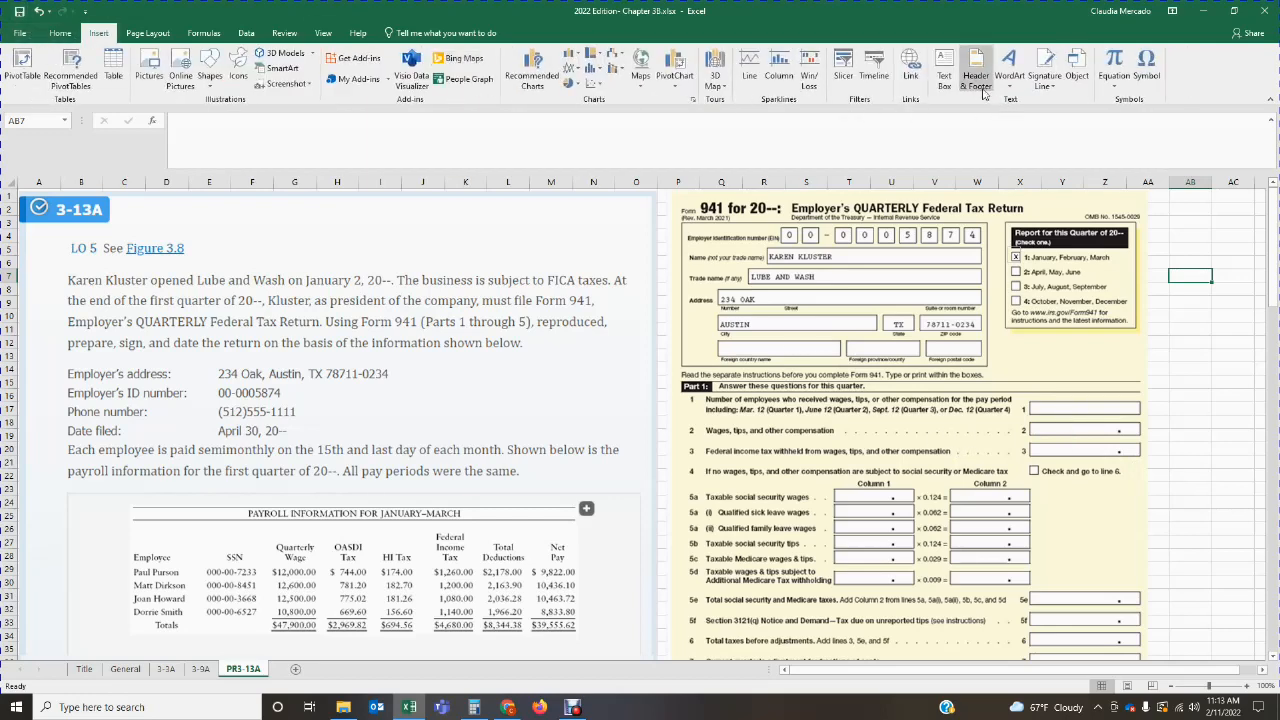
left_click(944, 75)
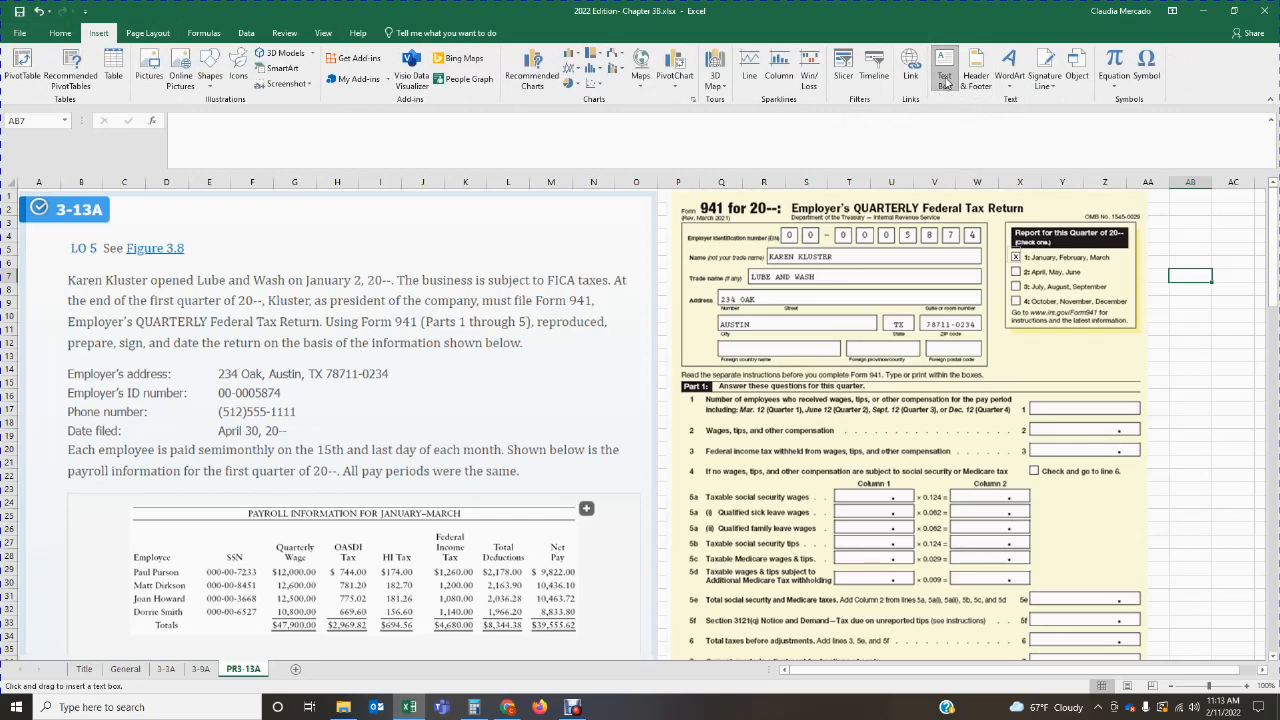
left_click_drag(608, 392, 674, 455)
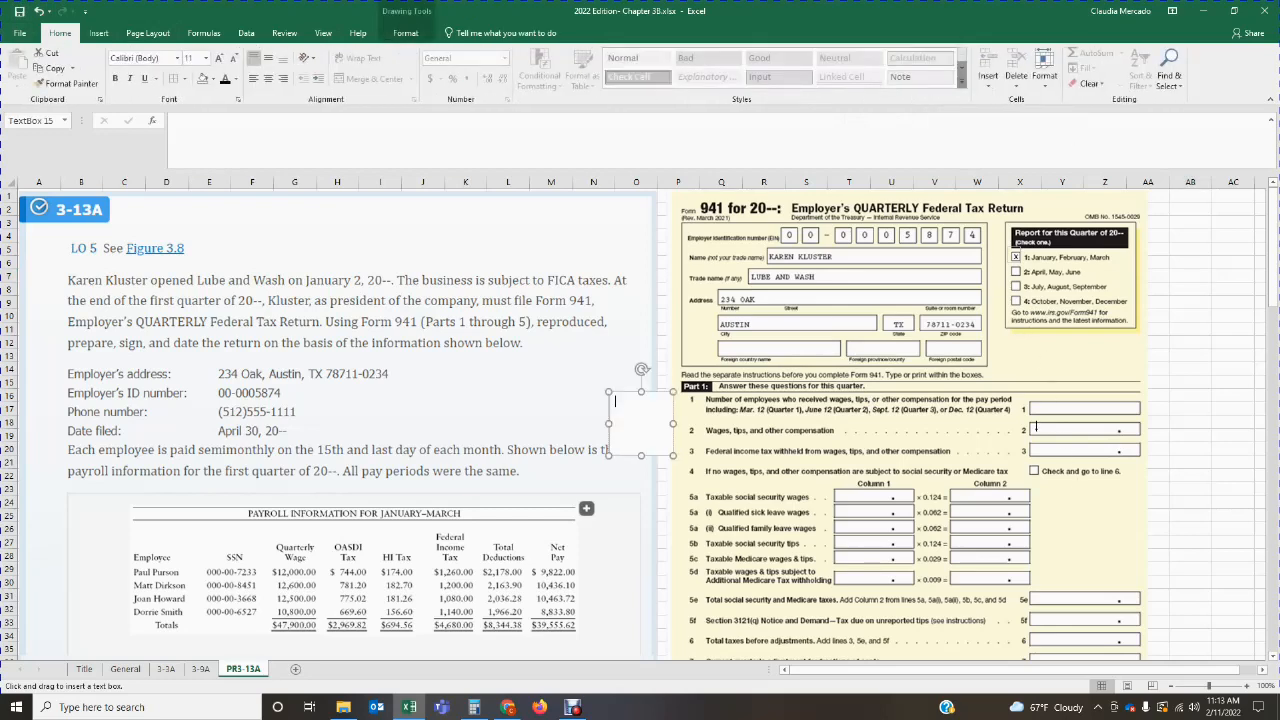
left_click_drag(1028, 401, 1076, 413)
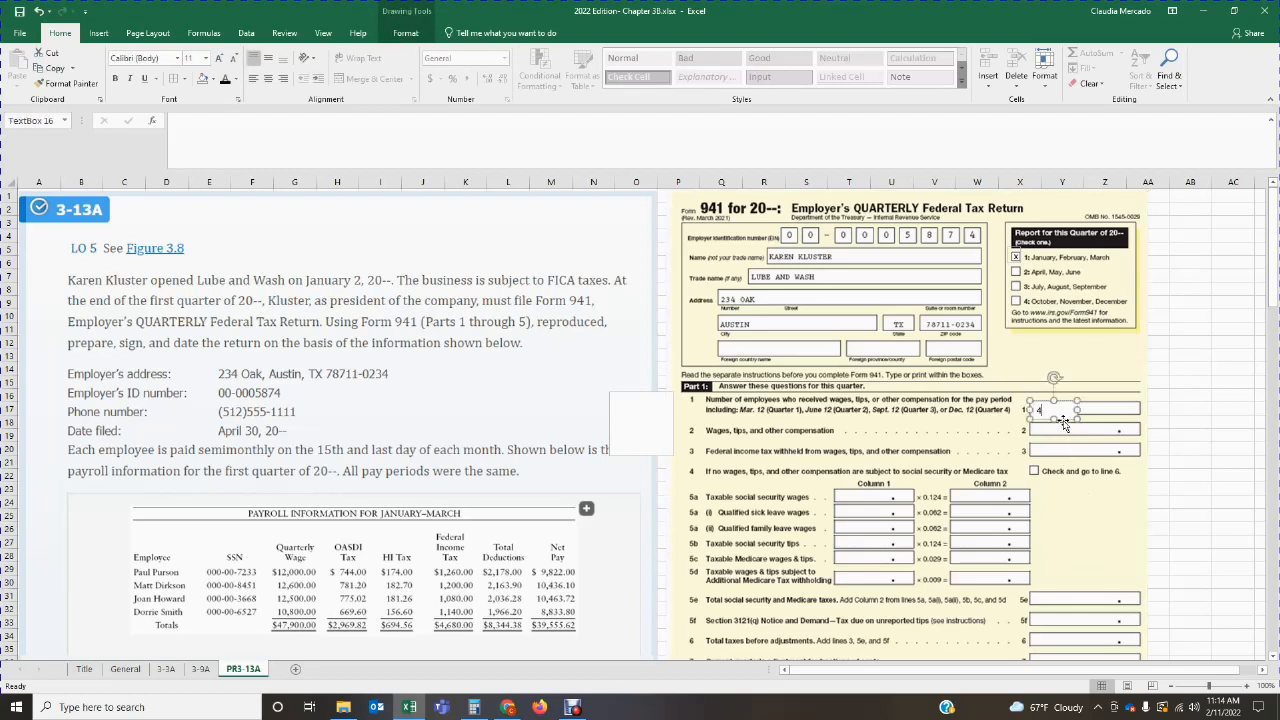
left_click(1071, 416)
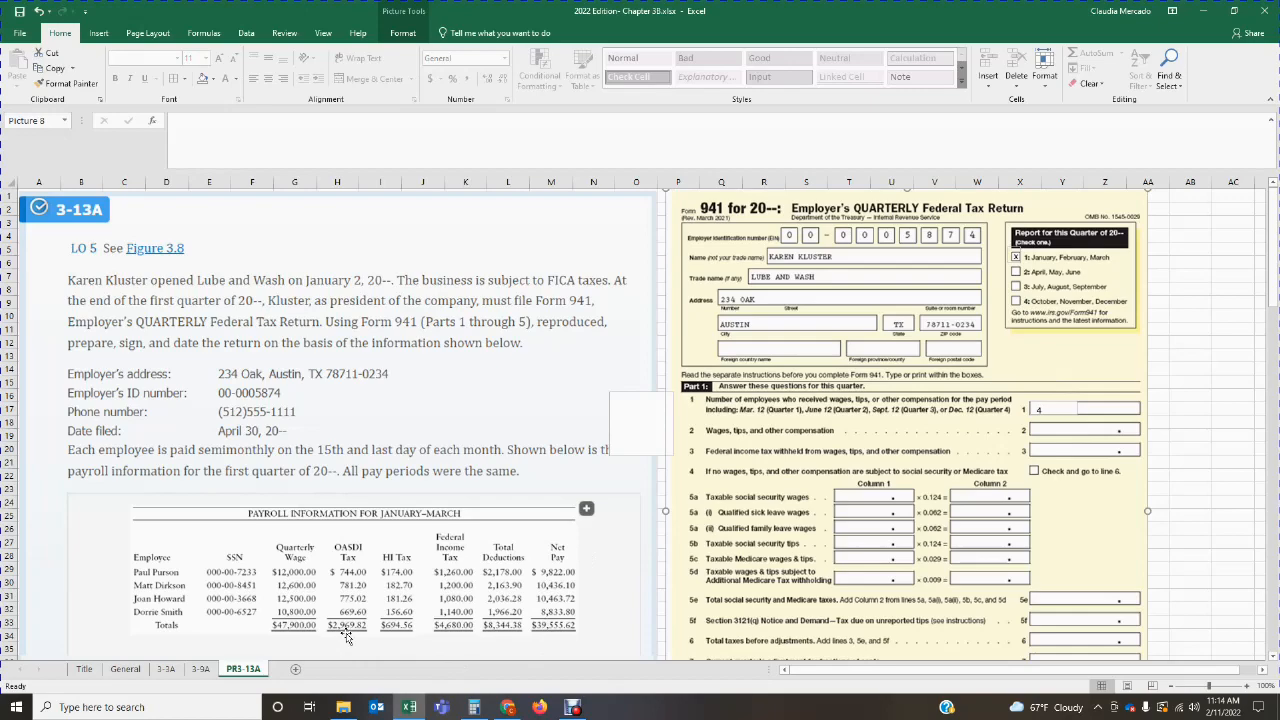
Step: Draw a rectangle around the Quarterly Wage total in the payroll table, with no fill and a red outline
scroll(347, 637, "down", 9)
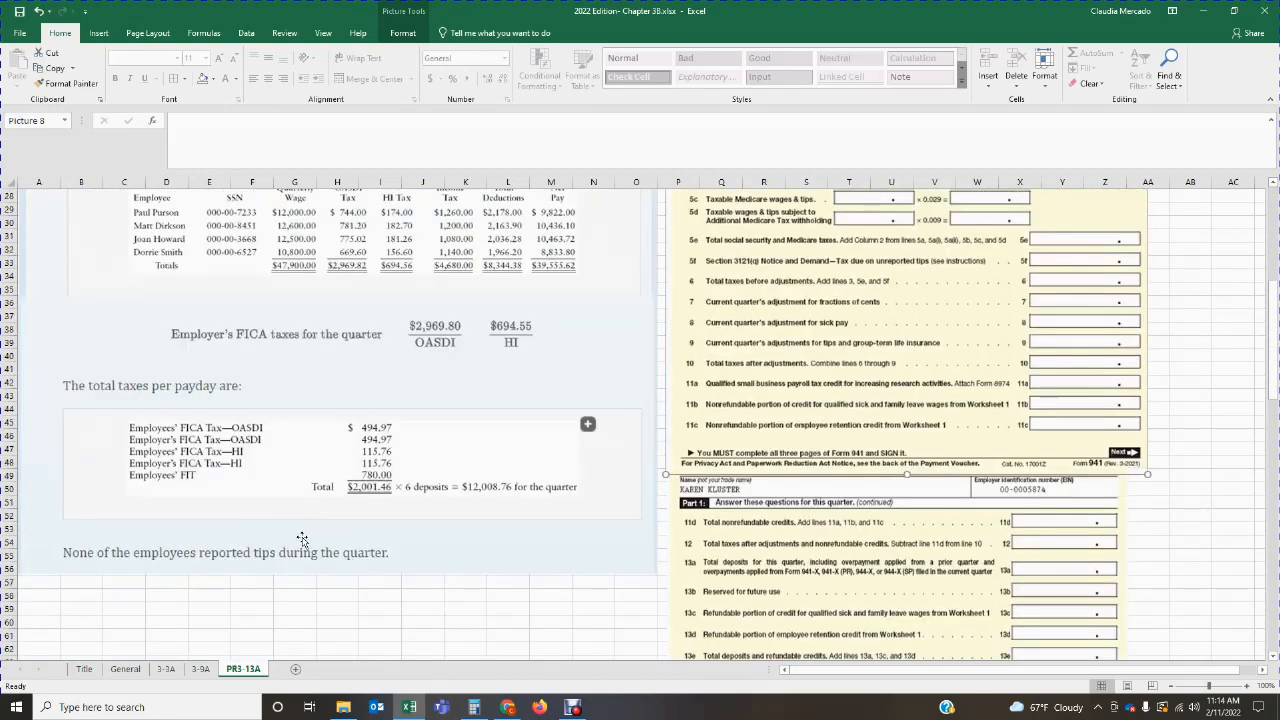
scroll(302, 540, "up", 7)
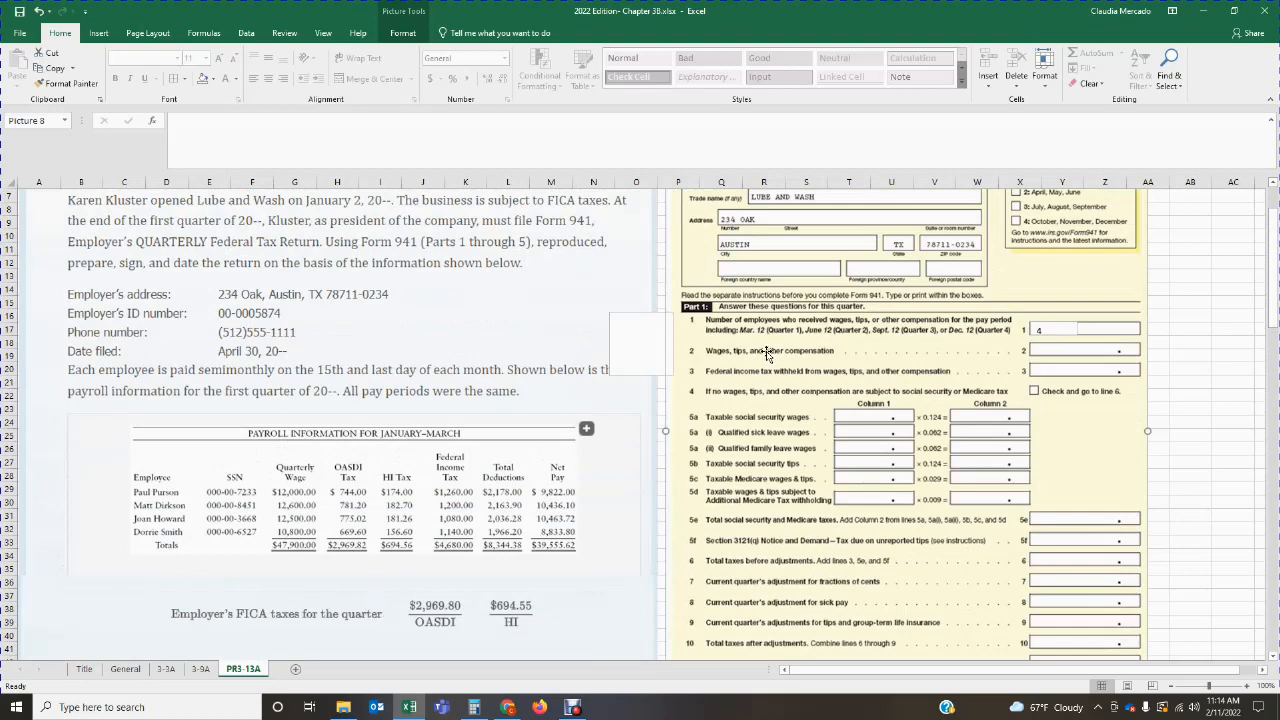
left_click(98, 33)
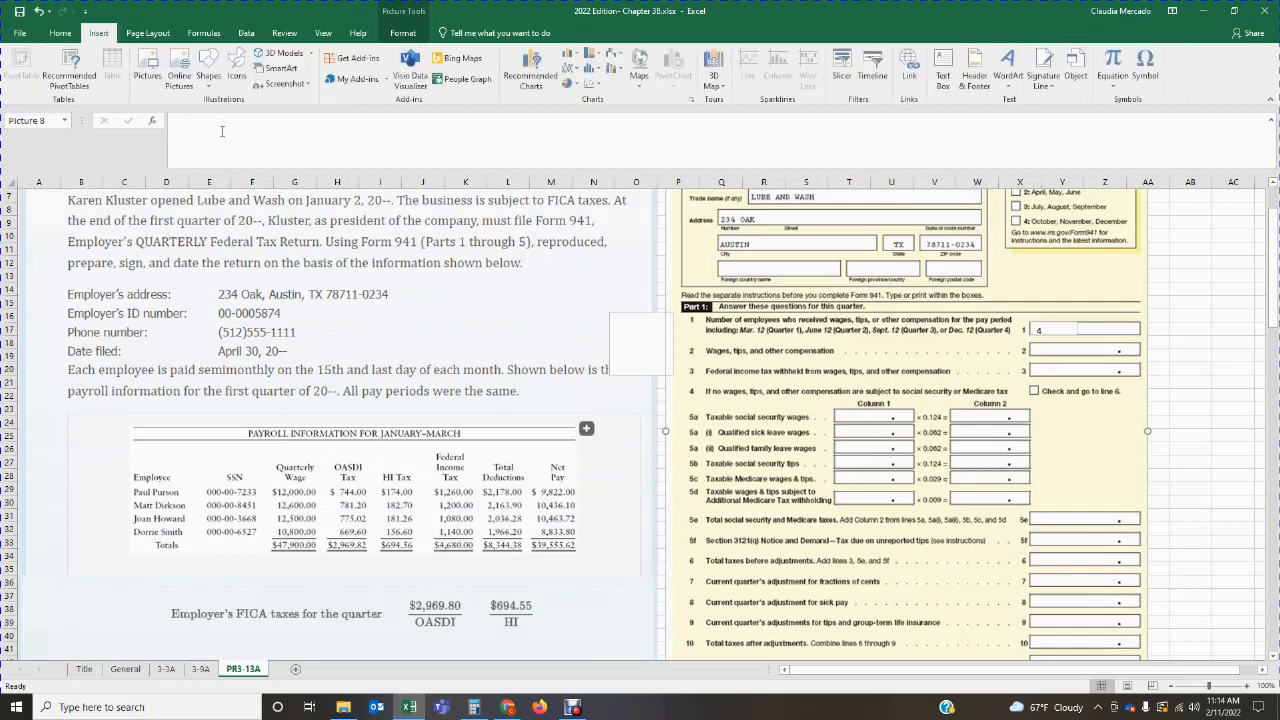
left_click(209, 75)
left_click(245, 118)
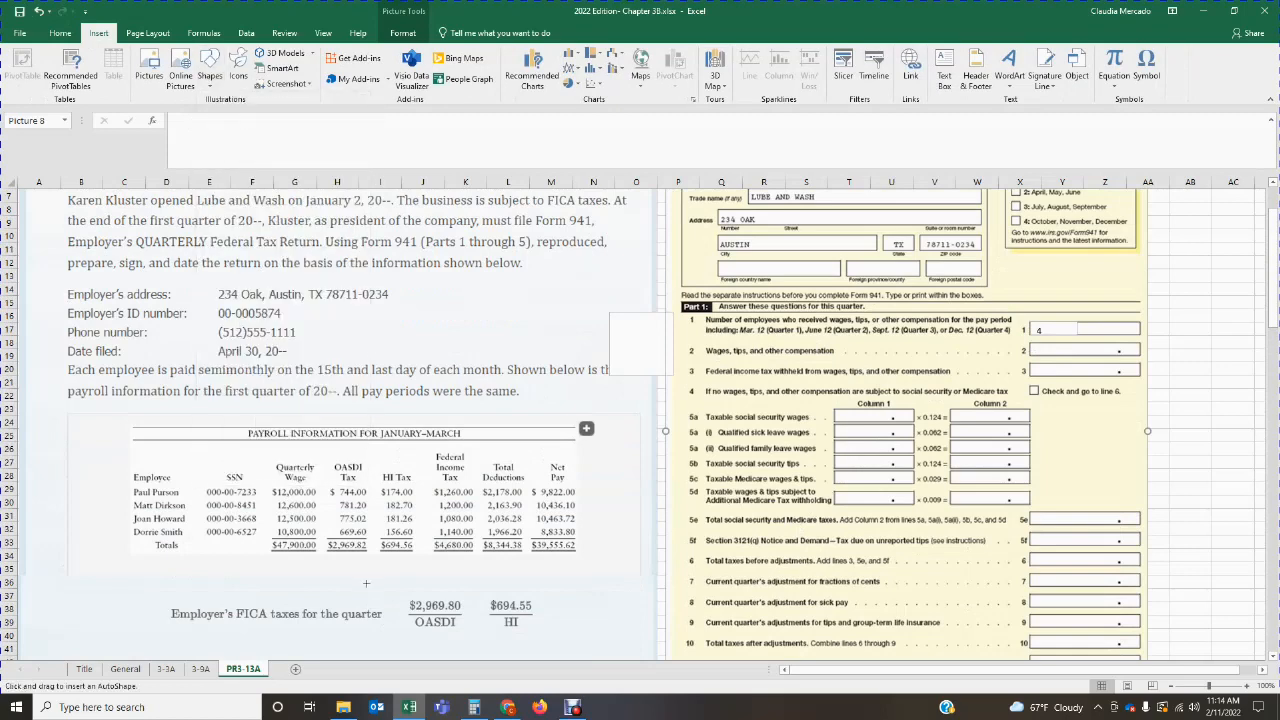
mouse_move(266, 535)
left_mouse_down()
mouse_move(286, 560)
mouse_move(324, 560)
left_mouse_up()
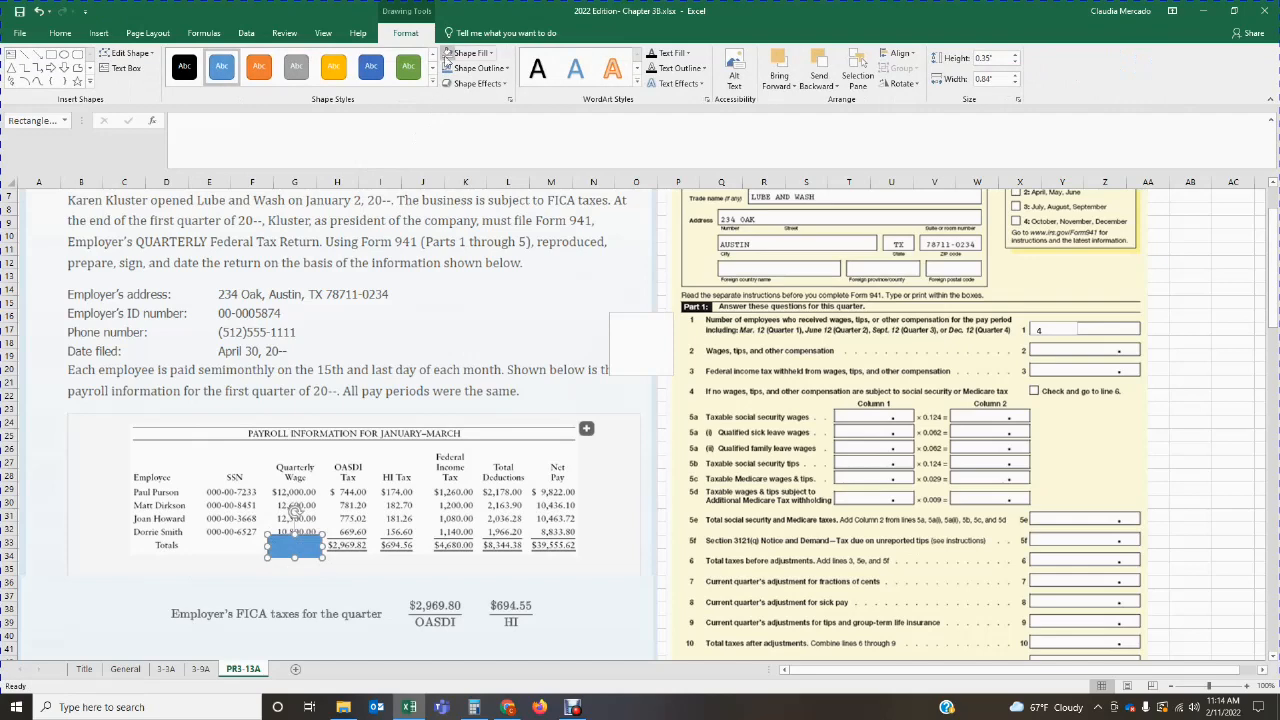
left_click(447, 54)
left_click(460, 84)
left_click(464, 69)
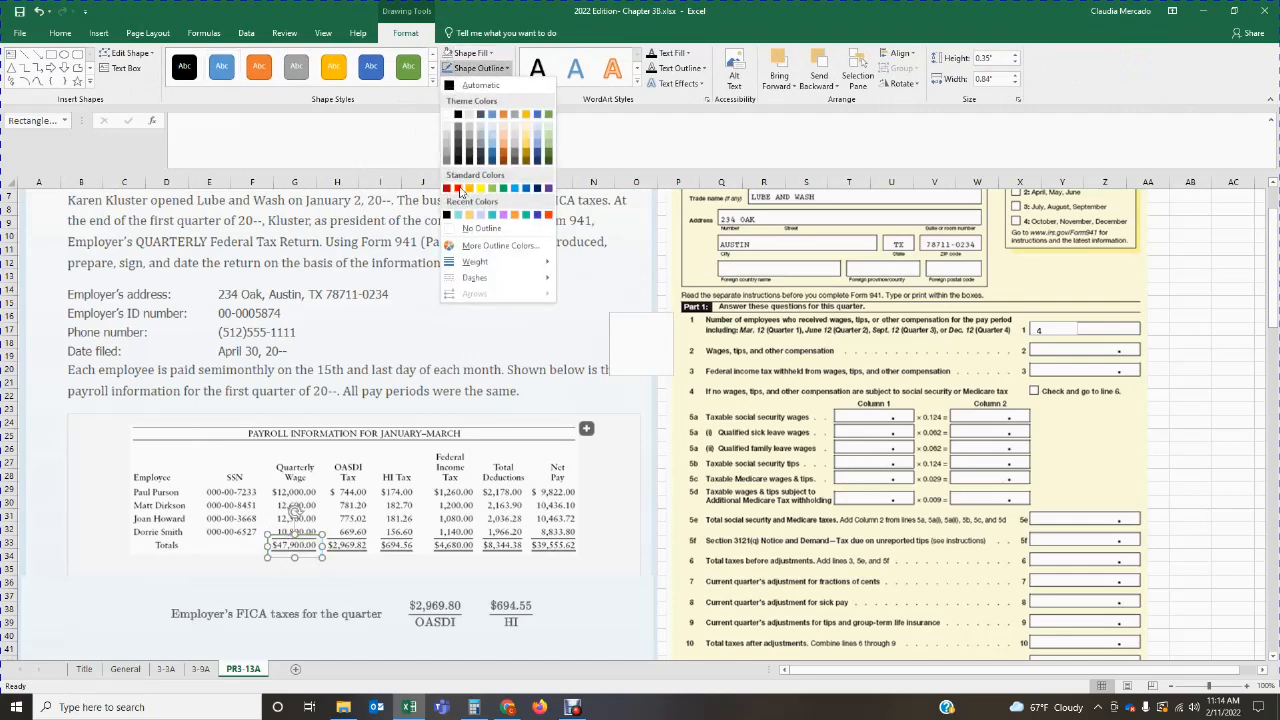
left_click(458, 188)
left_click(305, 540)
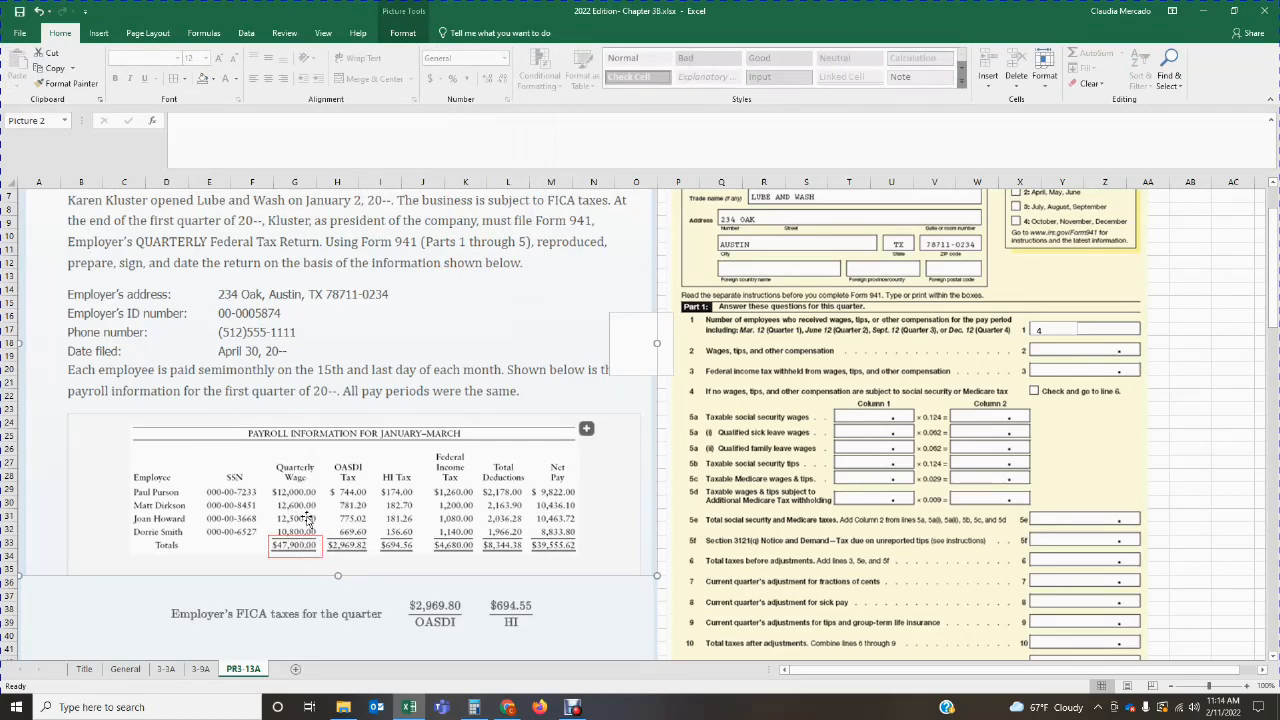
Step: Add a text box on line 2 for wages, tips, and other compensation, enter 47,900, and align it with the line
left_click(98, 33)
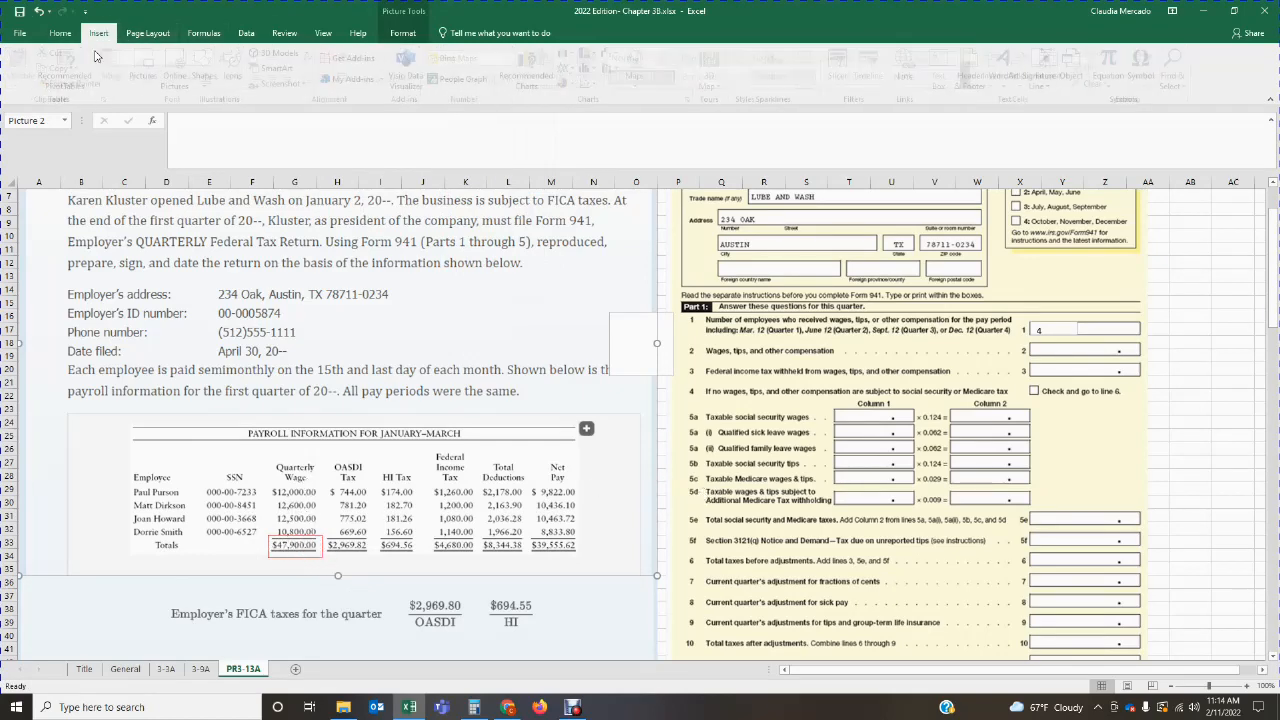
left_click(944, 75)
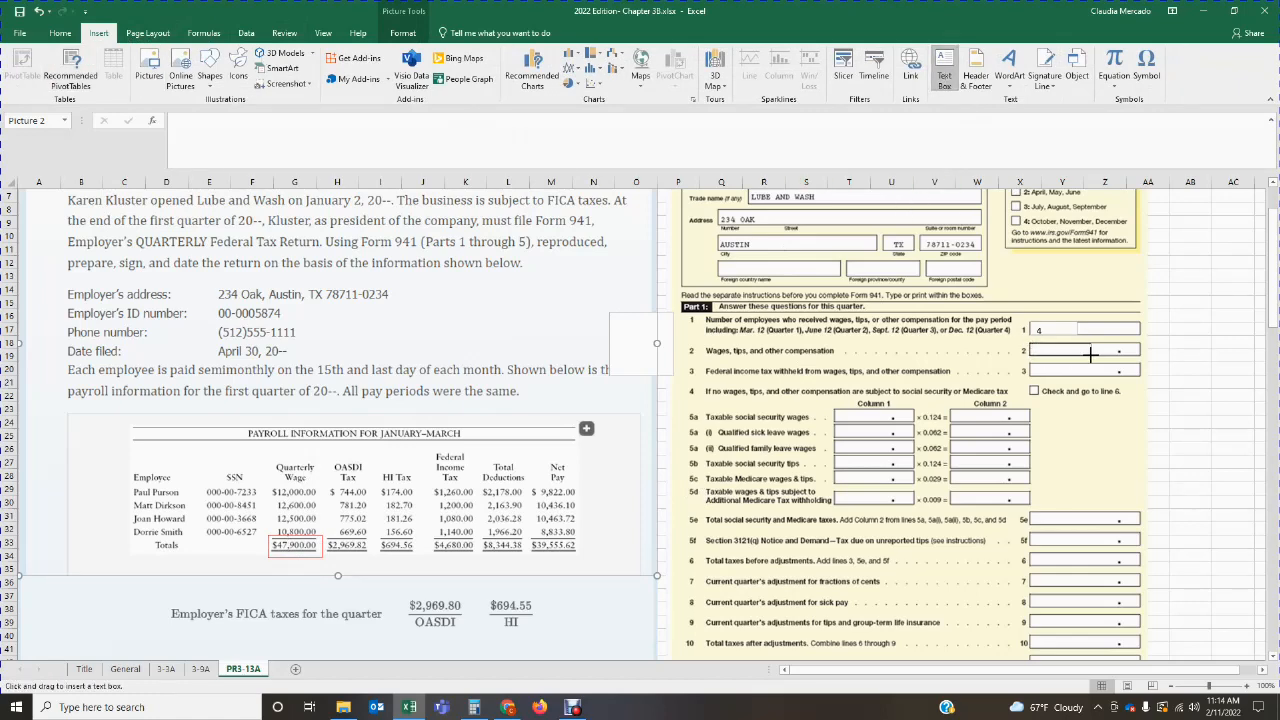
left_click_drag(1028, 344, 1091, 356)
type("47,900")
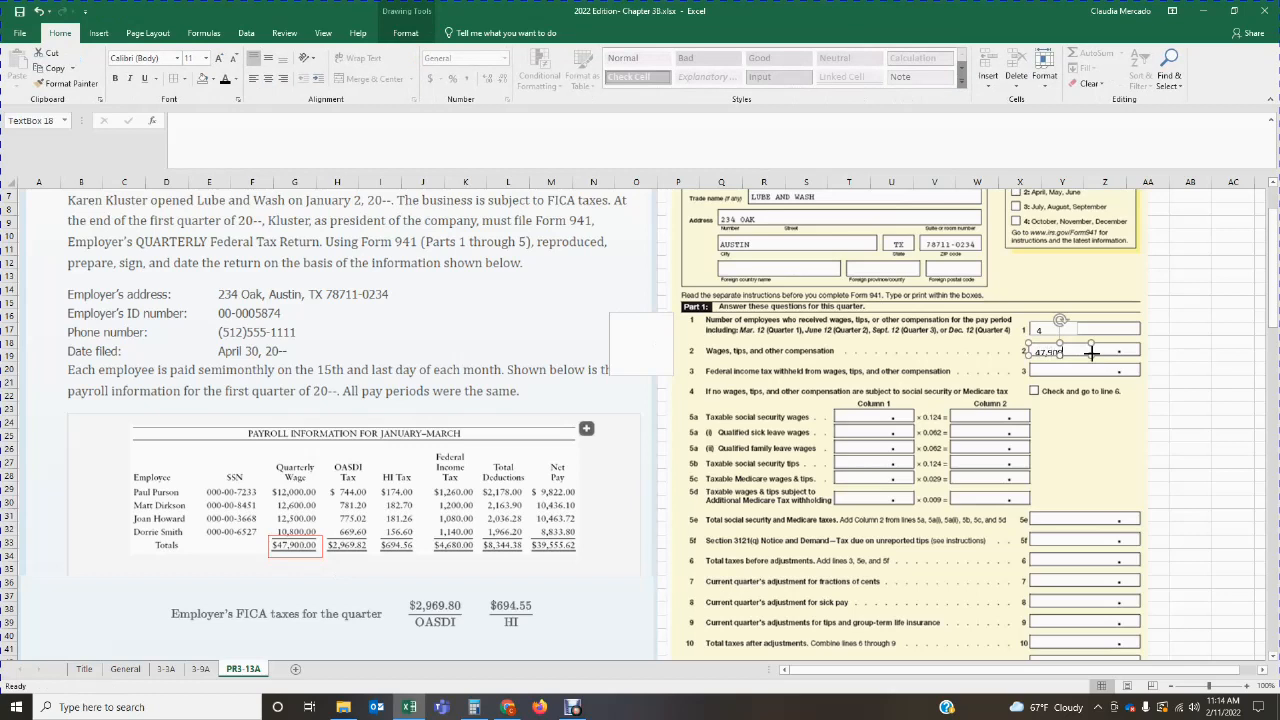
left_click(1101, 435)
double_click(1076, 347)
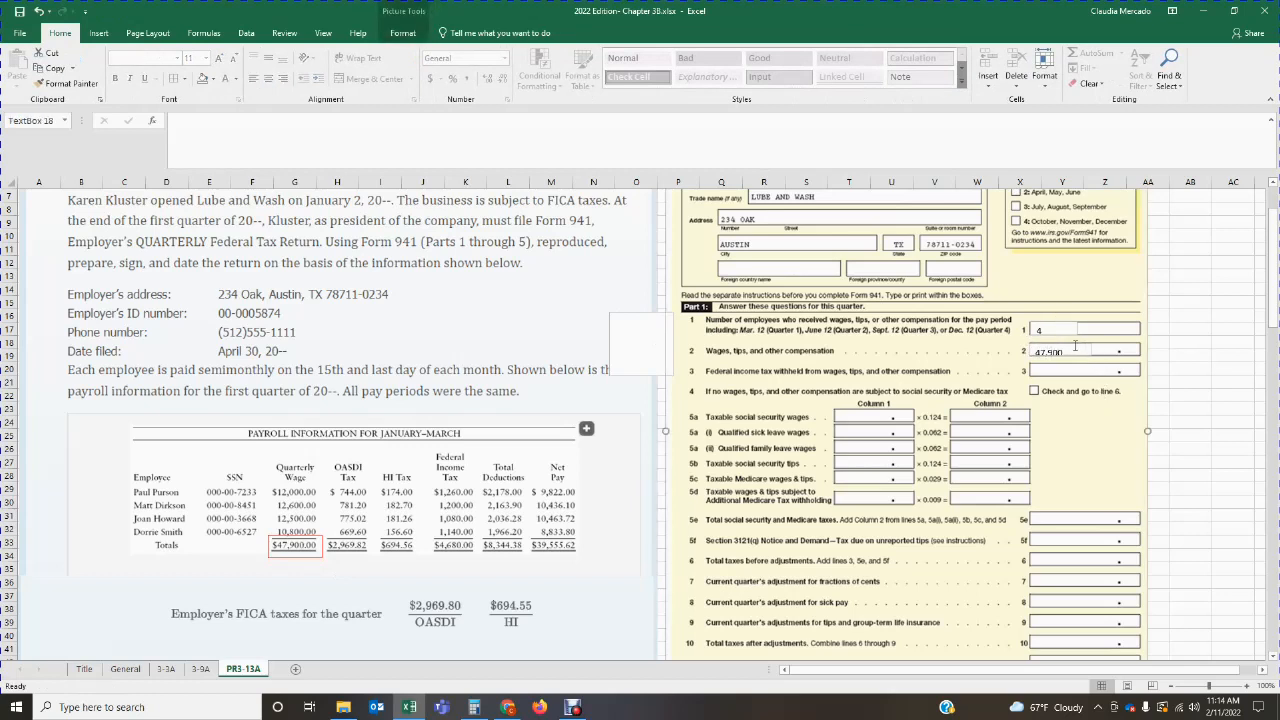
left_click_drag(1069, 345, 1069, 342)
left_click(1063, 372)
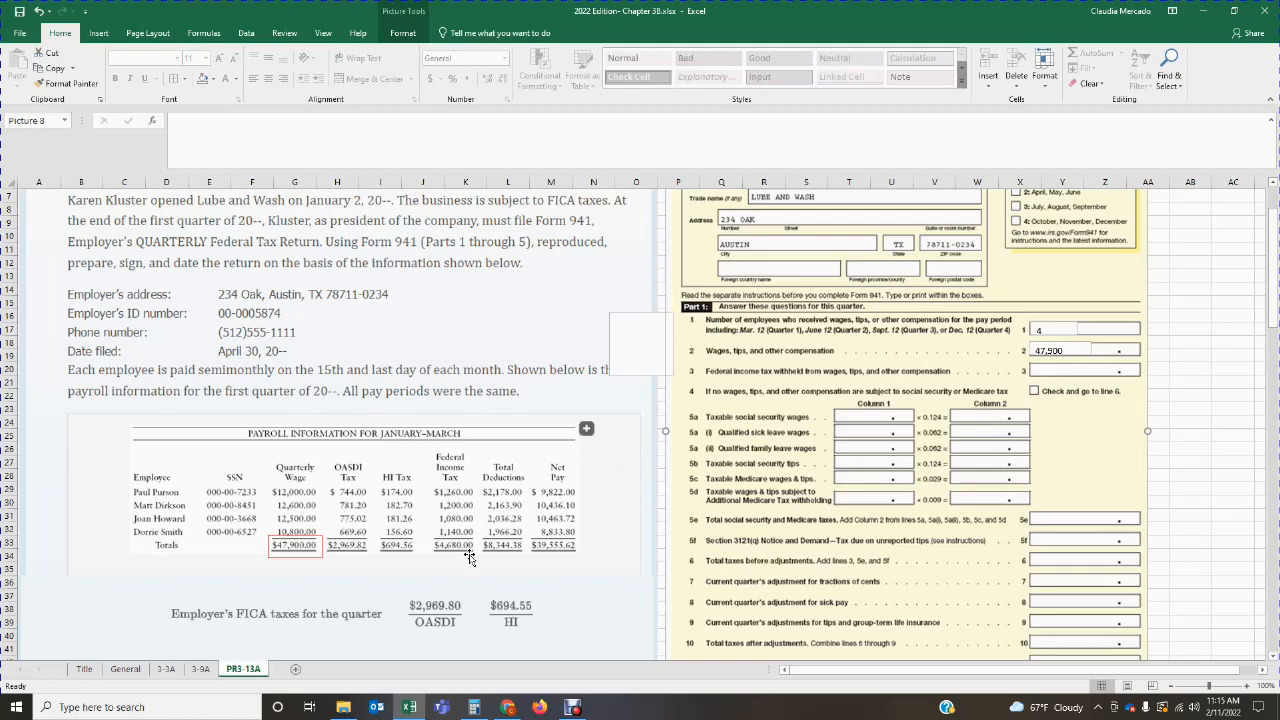
Step: Mark the Federal Income Tax total in the payroll table with an unfilled, red-outlined rectangle
left_click(101, 33)
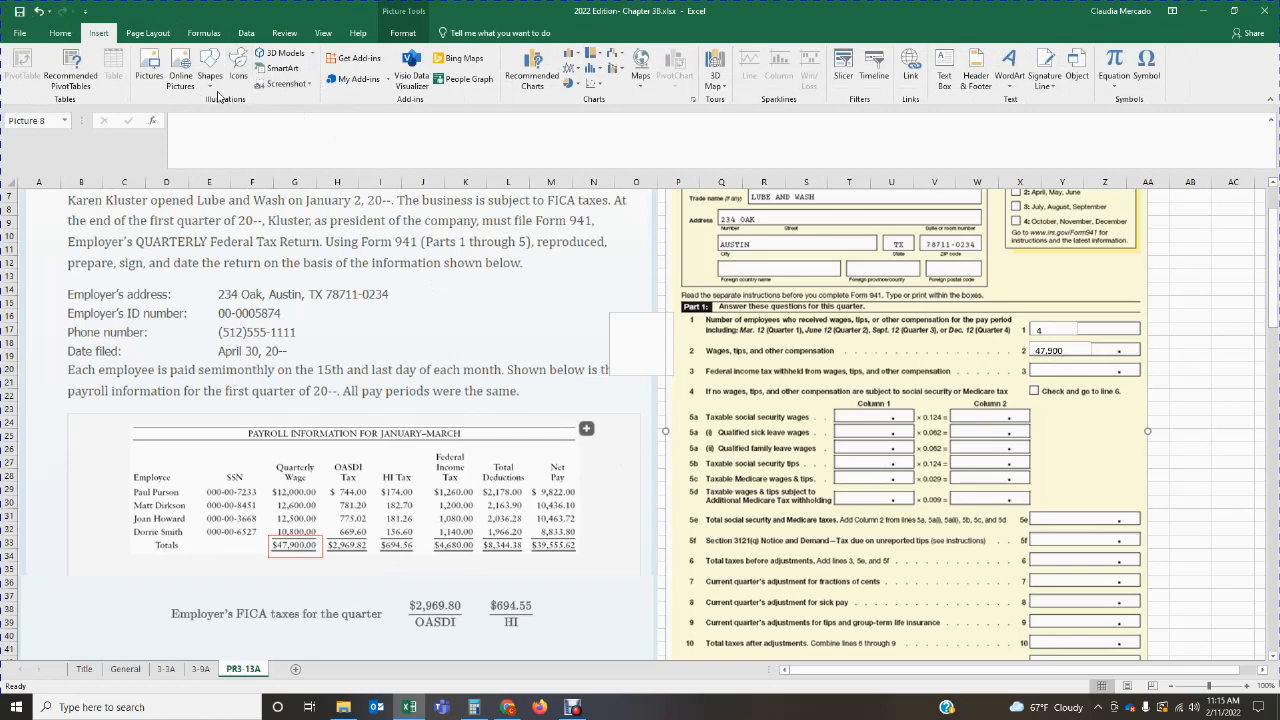
left_click(214, 84)
left_click(348, 472)
left_click_drag(434, 533, 484, 558)
left_click(447, 55)
left_click(450, 69)
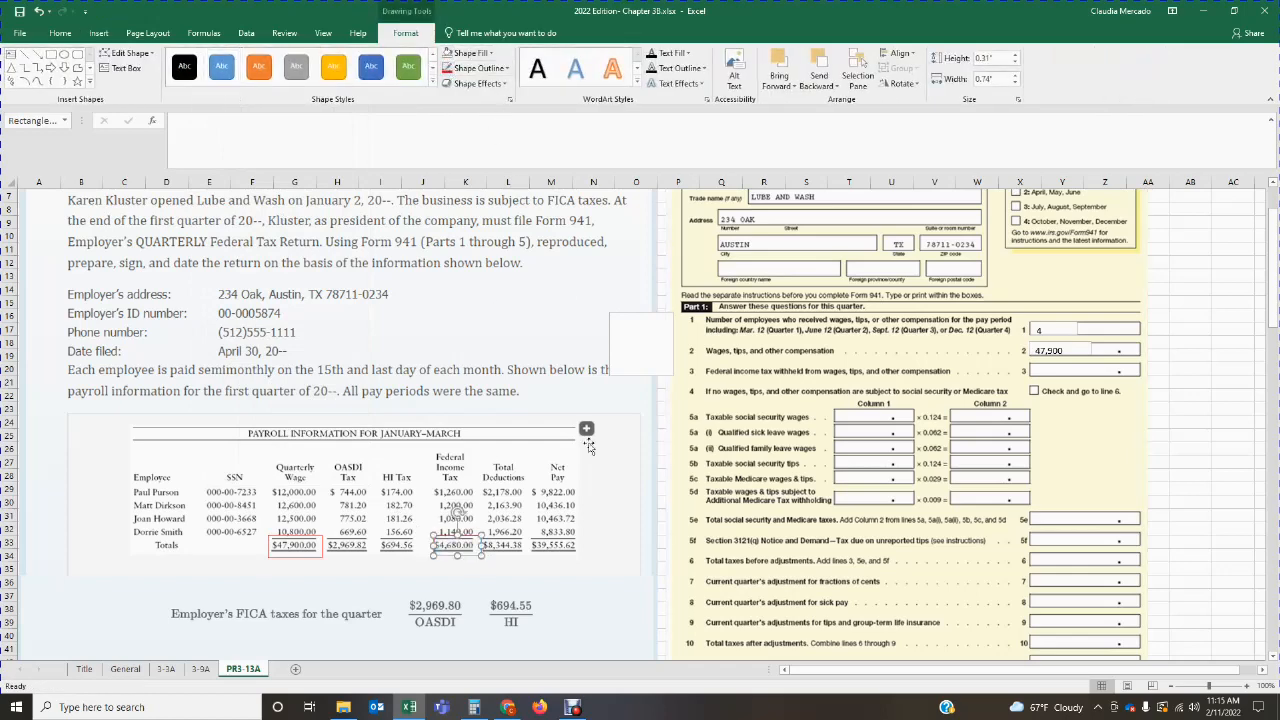
left_click(565, 556)
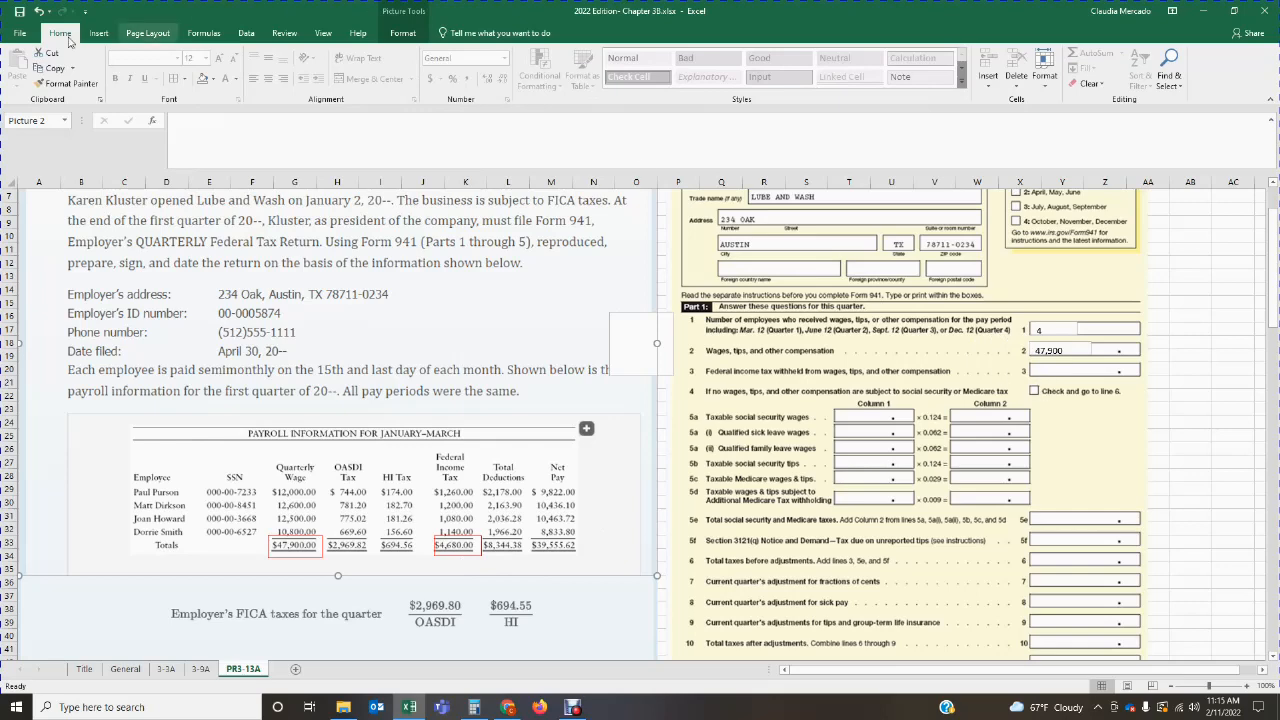
Step: Add a text box on line 3 for federal income tax withheld, enter 4,680, and align it with the line
left_click(97, 33)
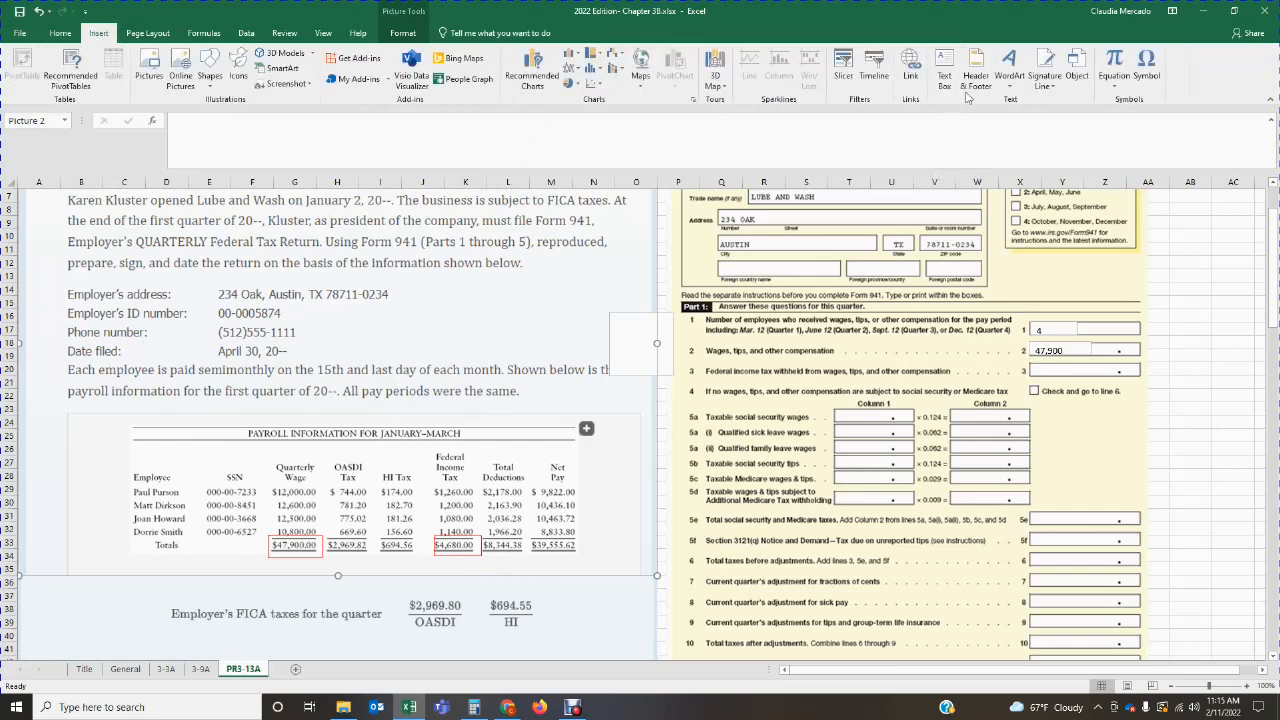
left_click(944, 72)
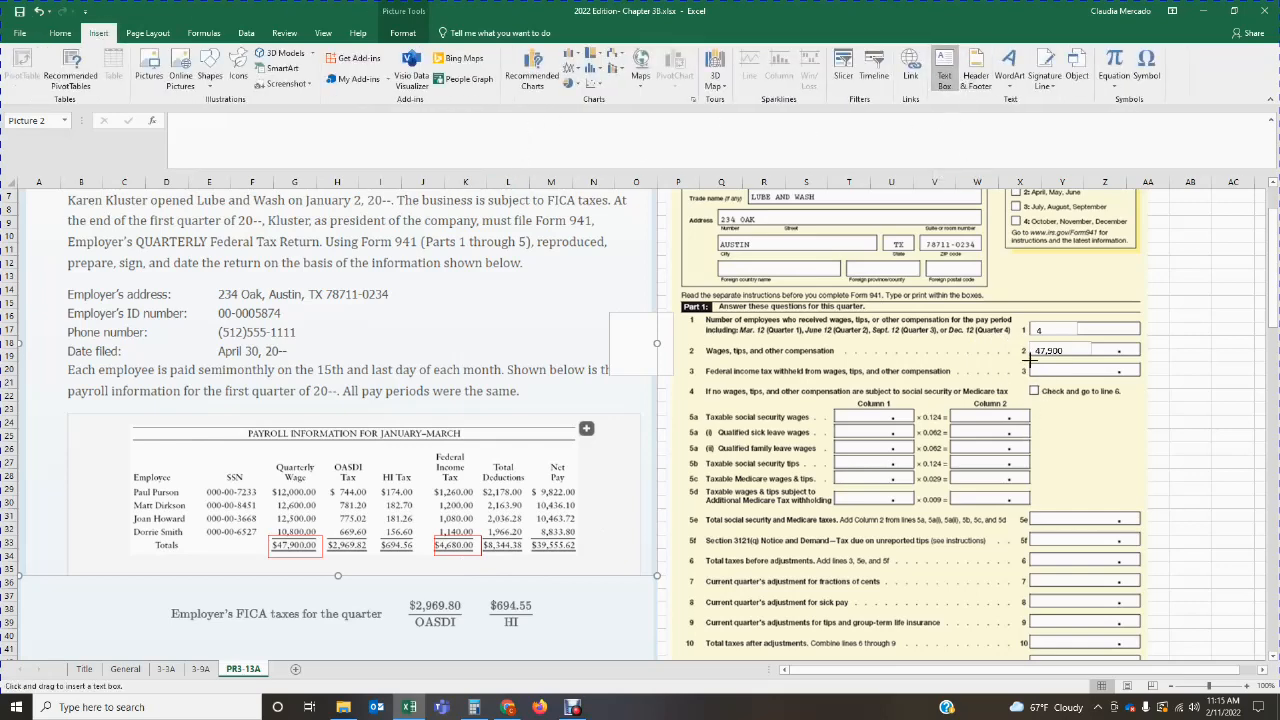
left_click_drag(1030, 358, 1095, 375)
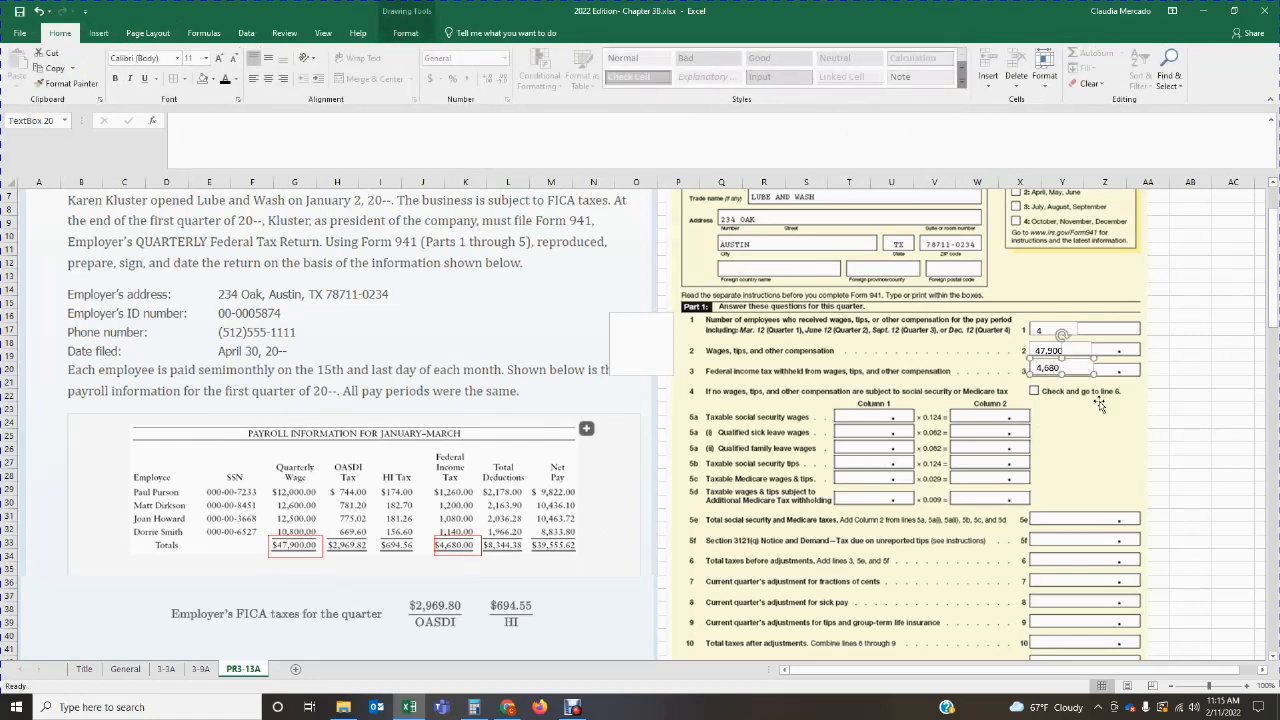
left_click(1104, 442)
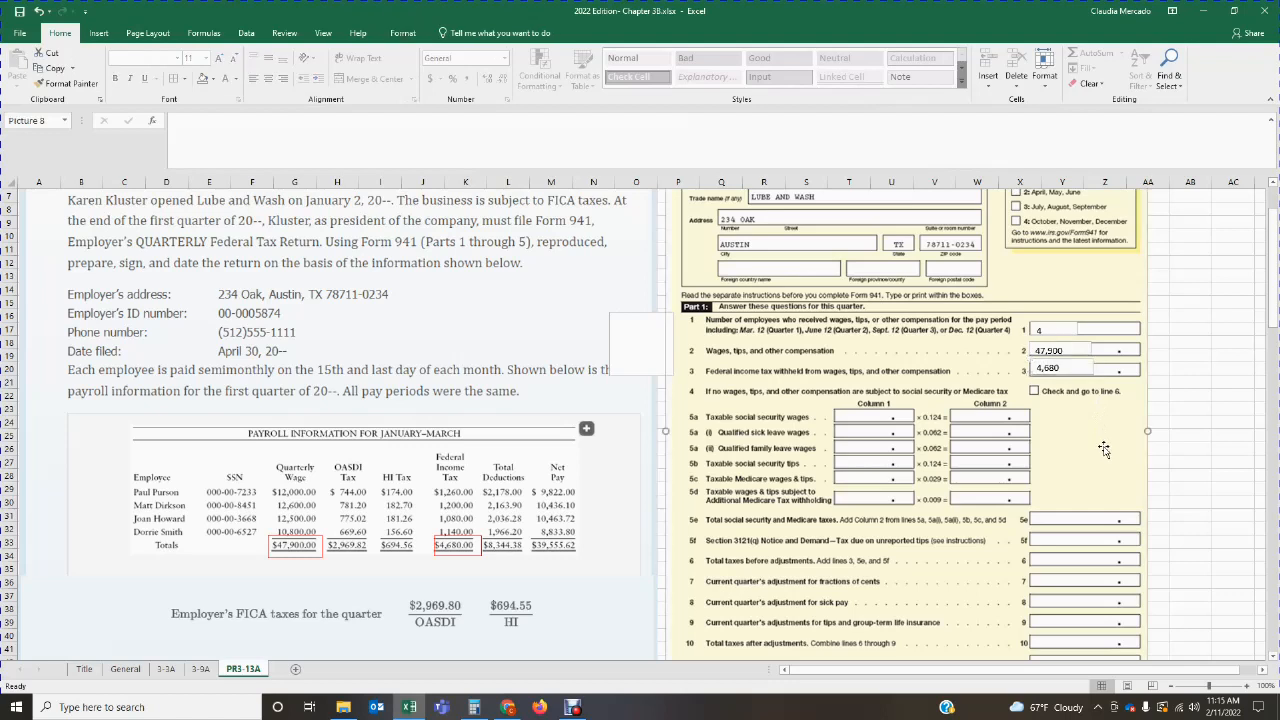
left_click(1081, 368)
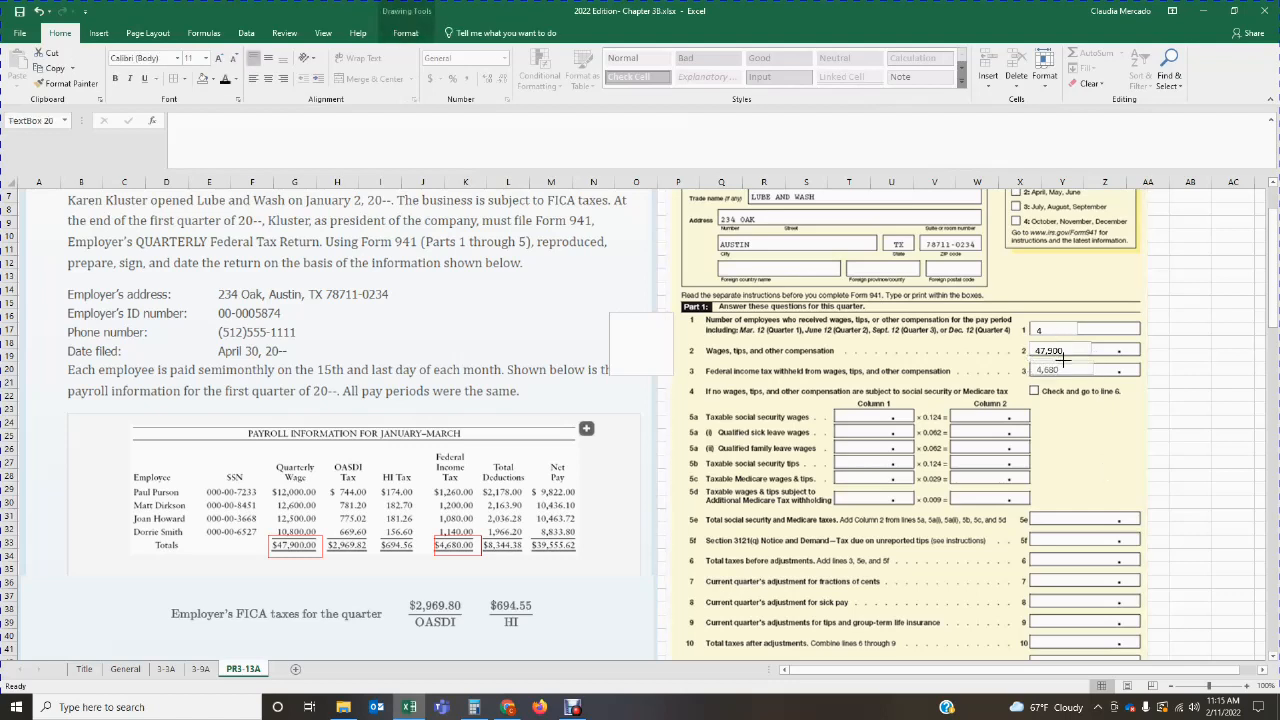
left_click(1094, 440)
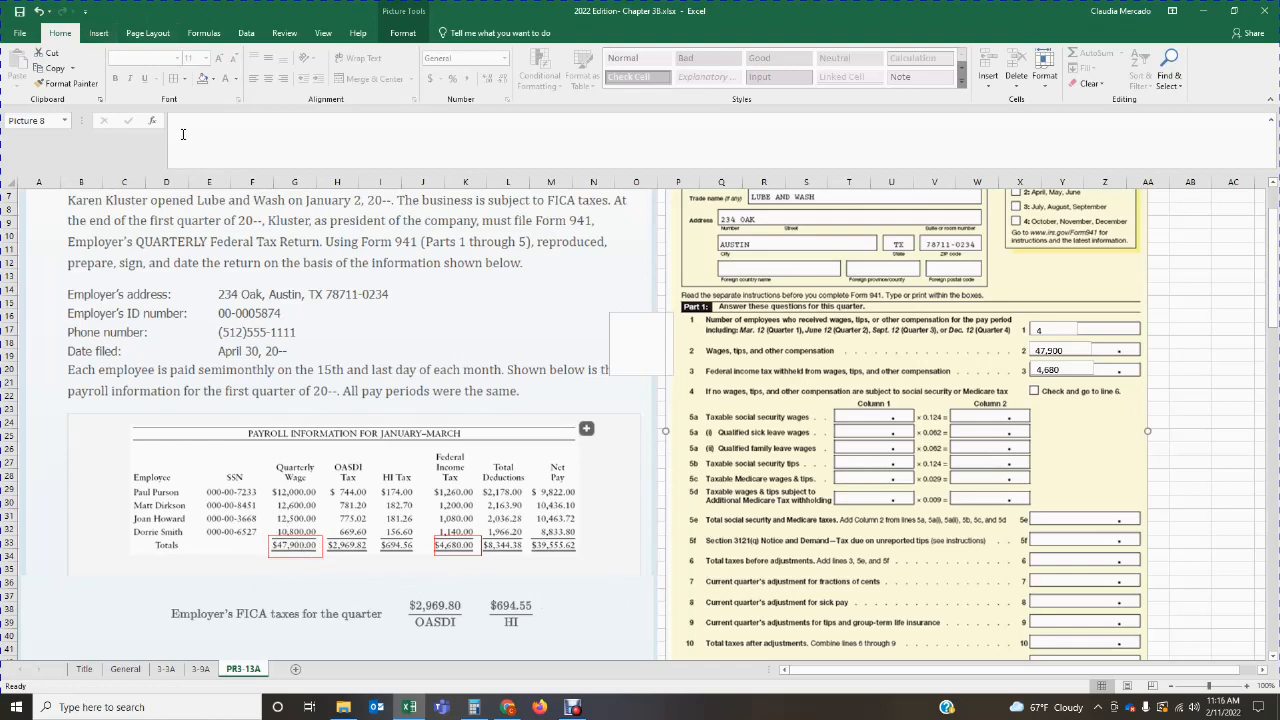
Step: Add a text box in Column 1 of line 5a, taxable social security wages, and enter 47,900
left_click(98, 33)
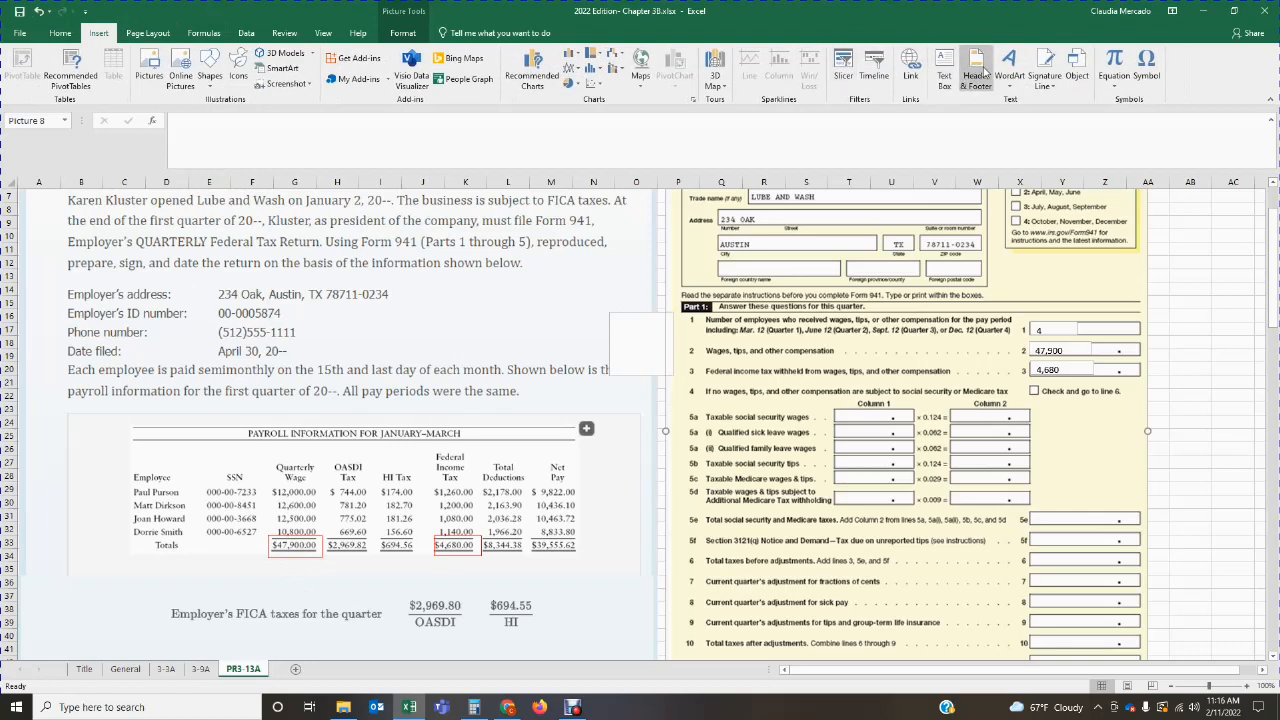
left_click(952, 78)
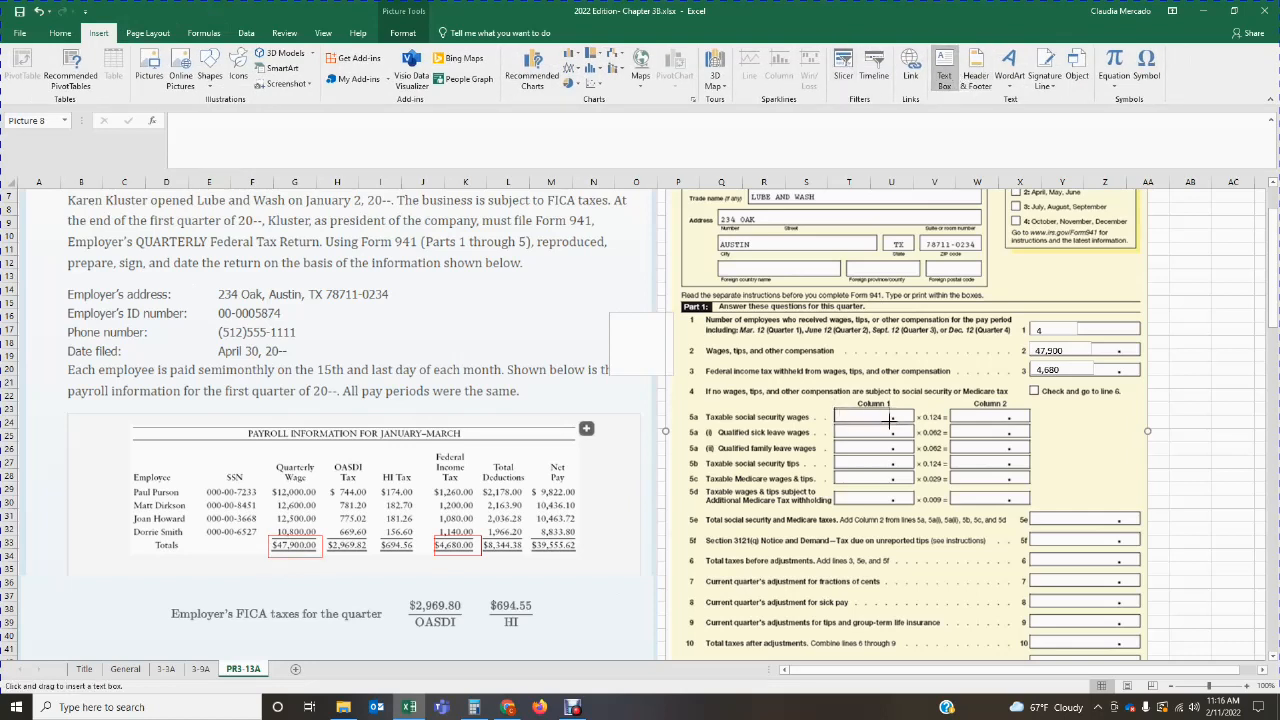
left_click_drag(890, 421, 835, 408)
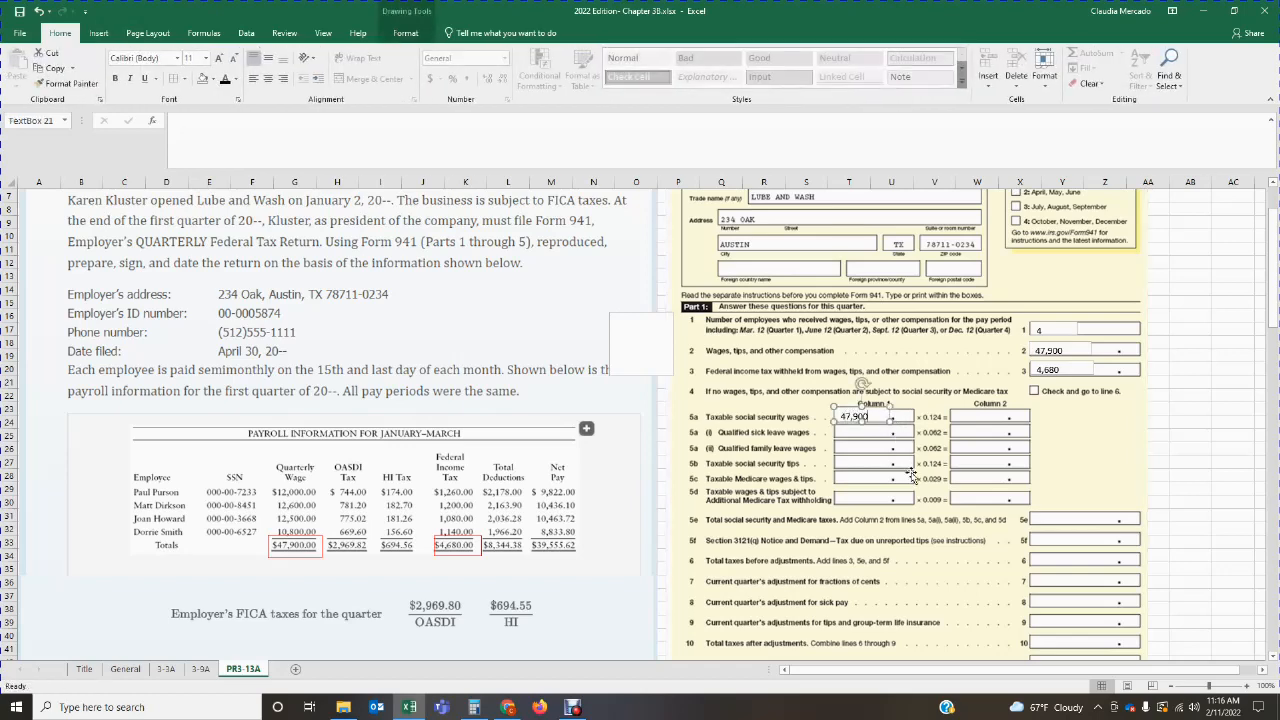
left_click(908, 474)
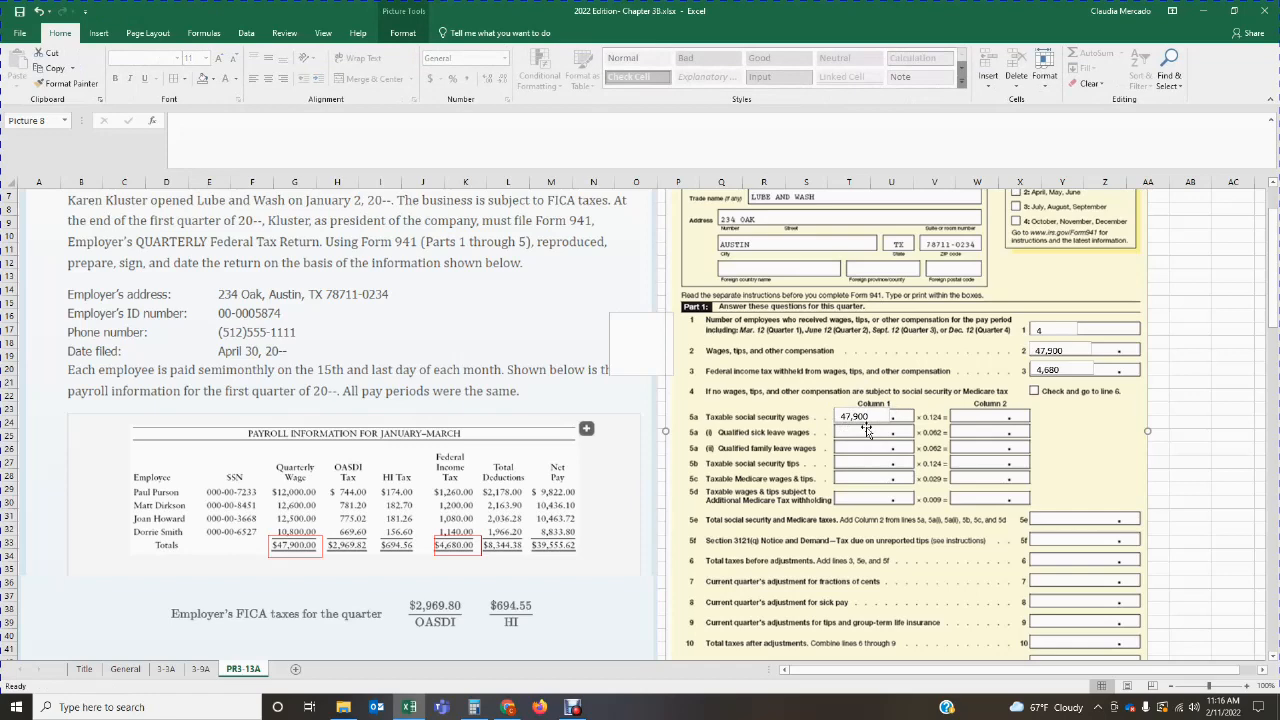
Step: In Calculator, multiply the 47,900 in taxable social security wages by the line 5a rate of 0.124
left_click(474, 707)
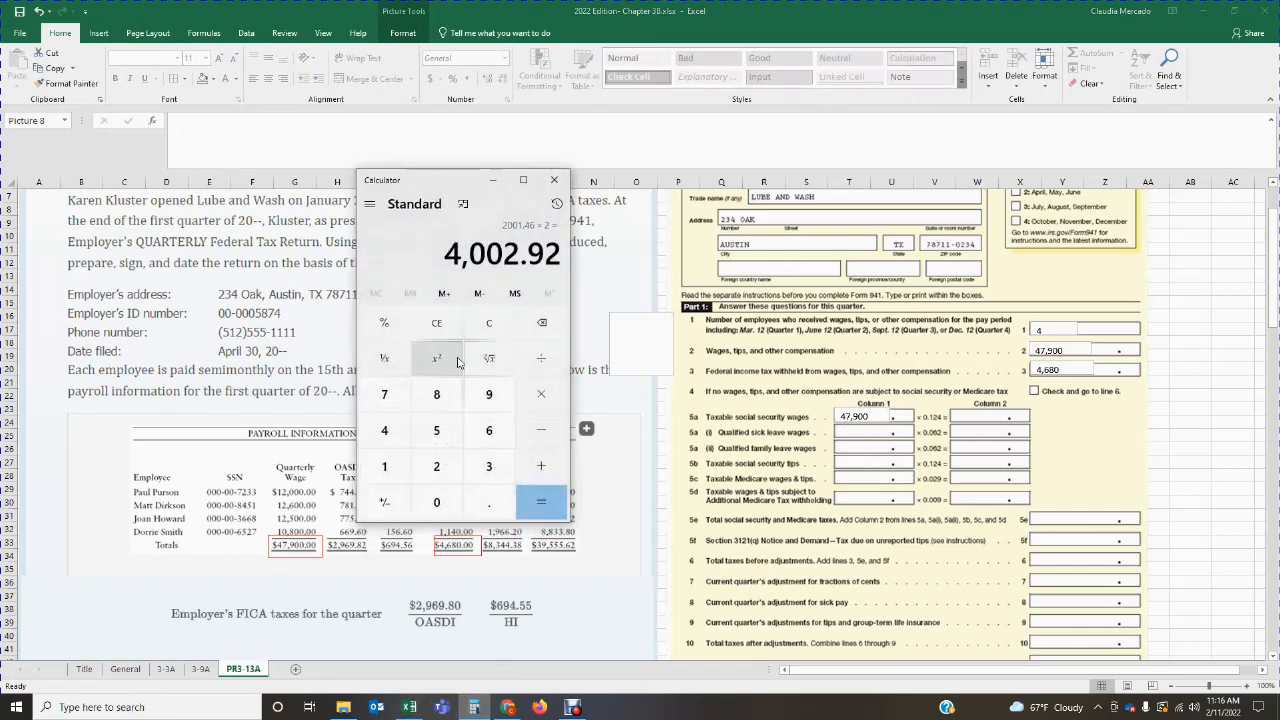
left_click(478, 323)
type("47900")
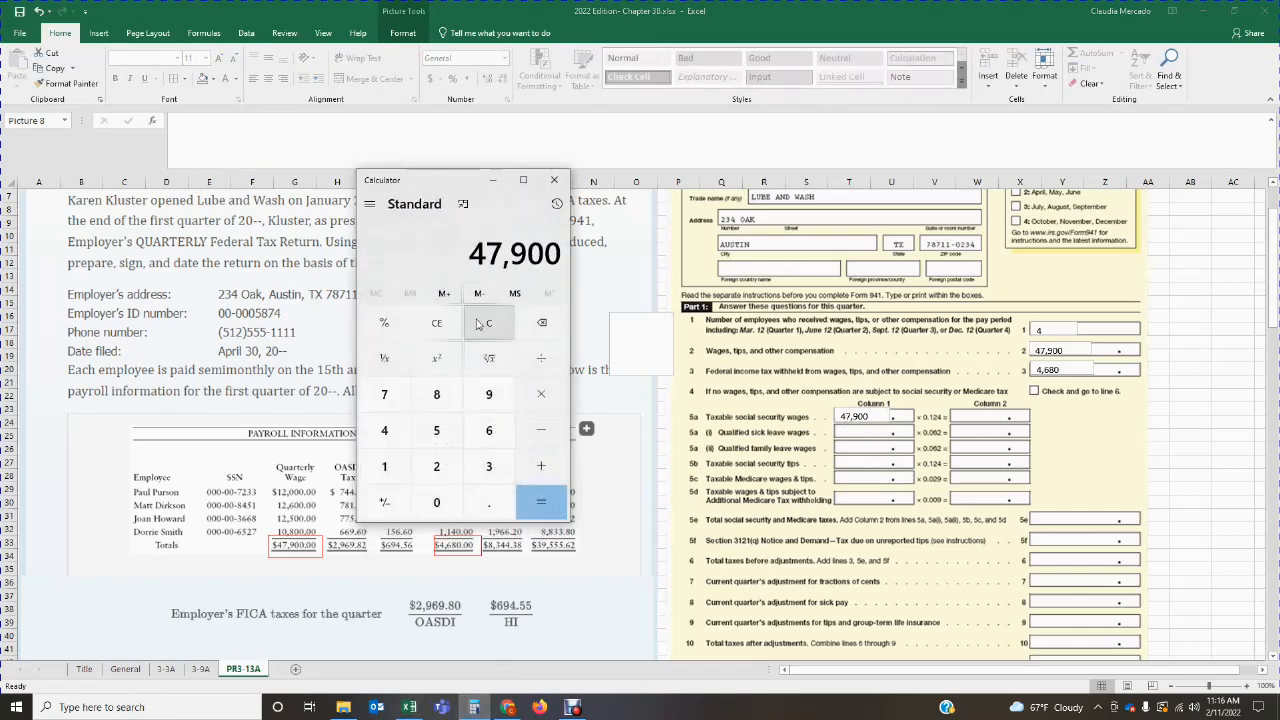
key("Return")
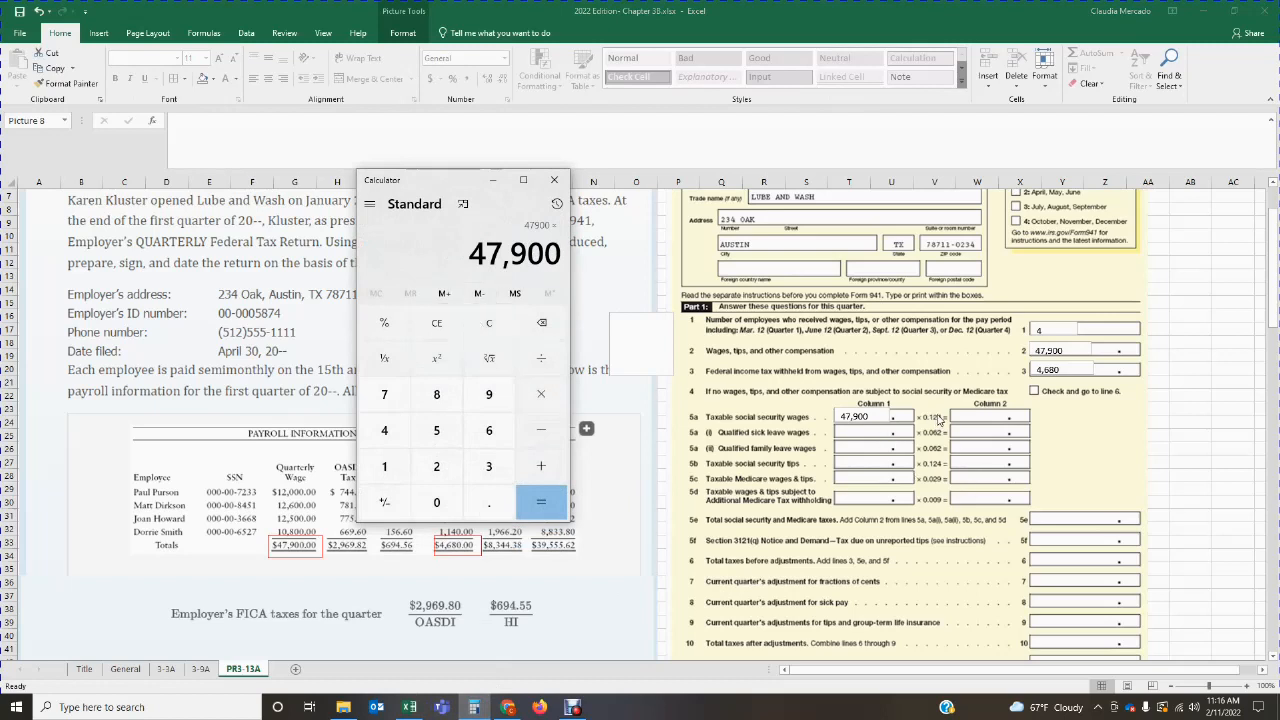
type("0.1")
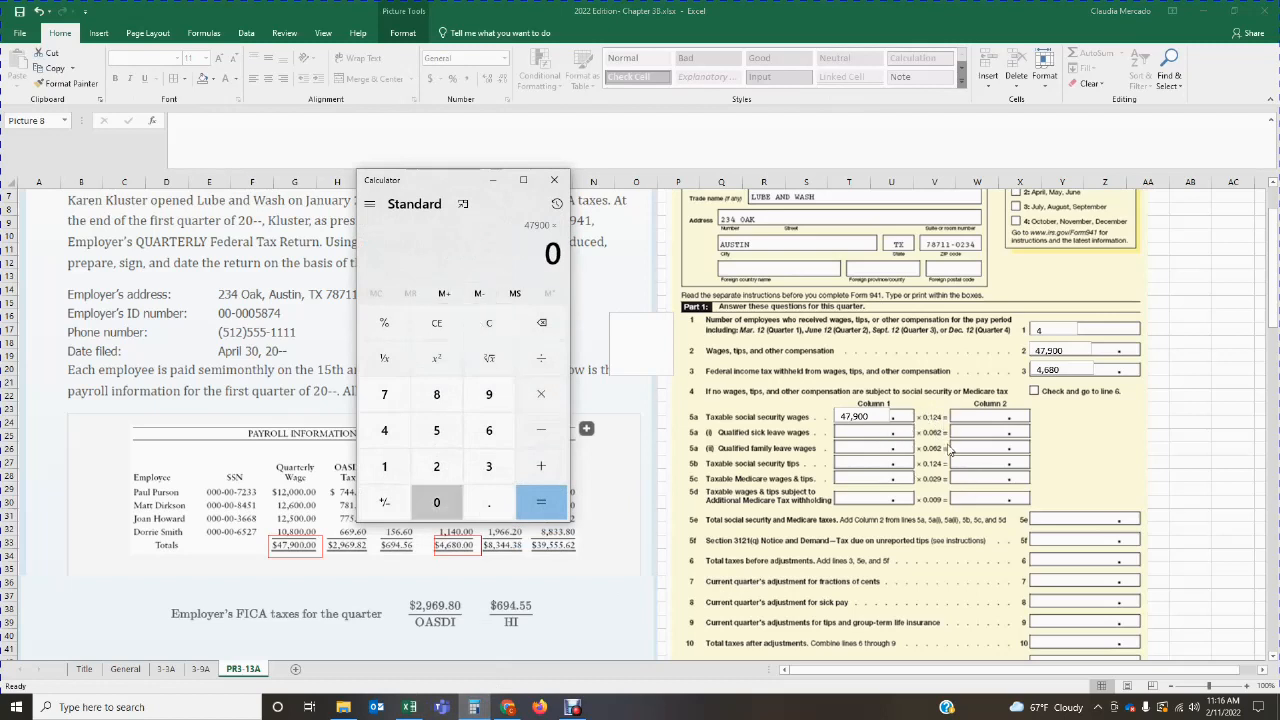
type("24")
key("Return")
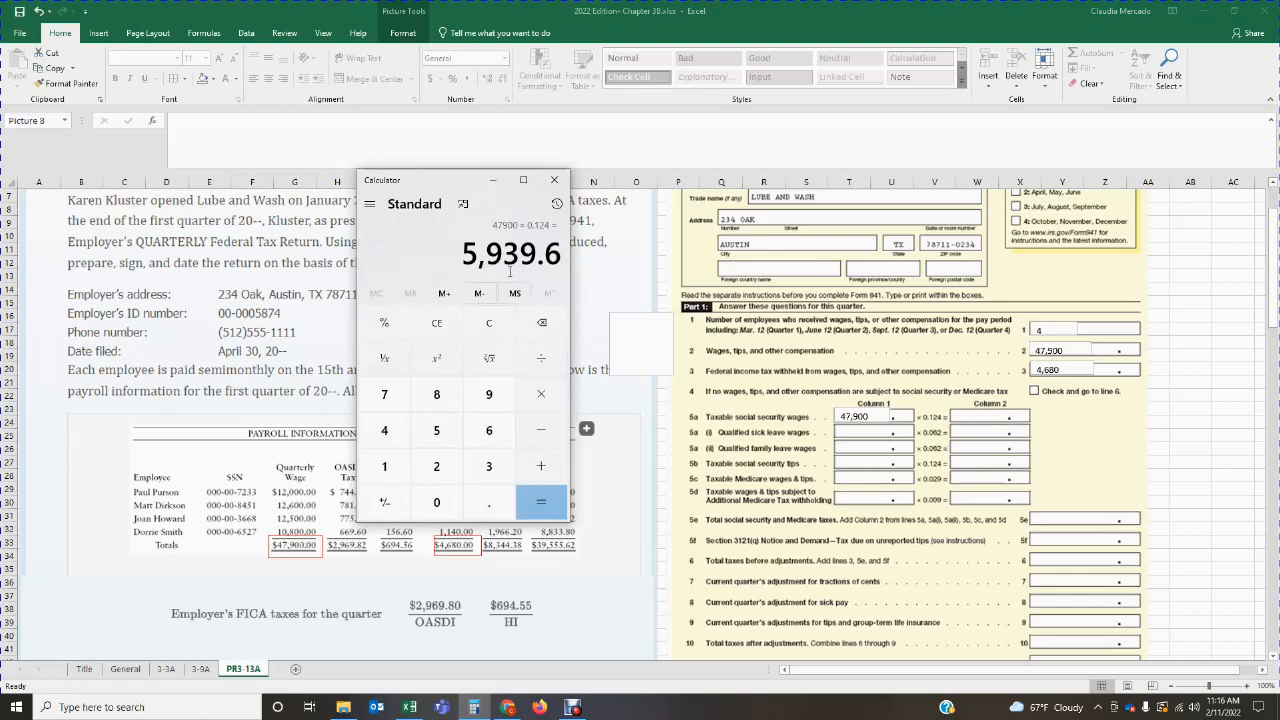
left_click(554, 180)
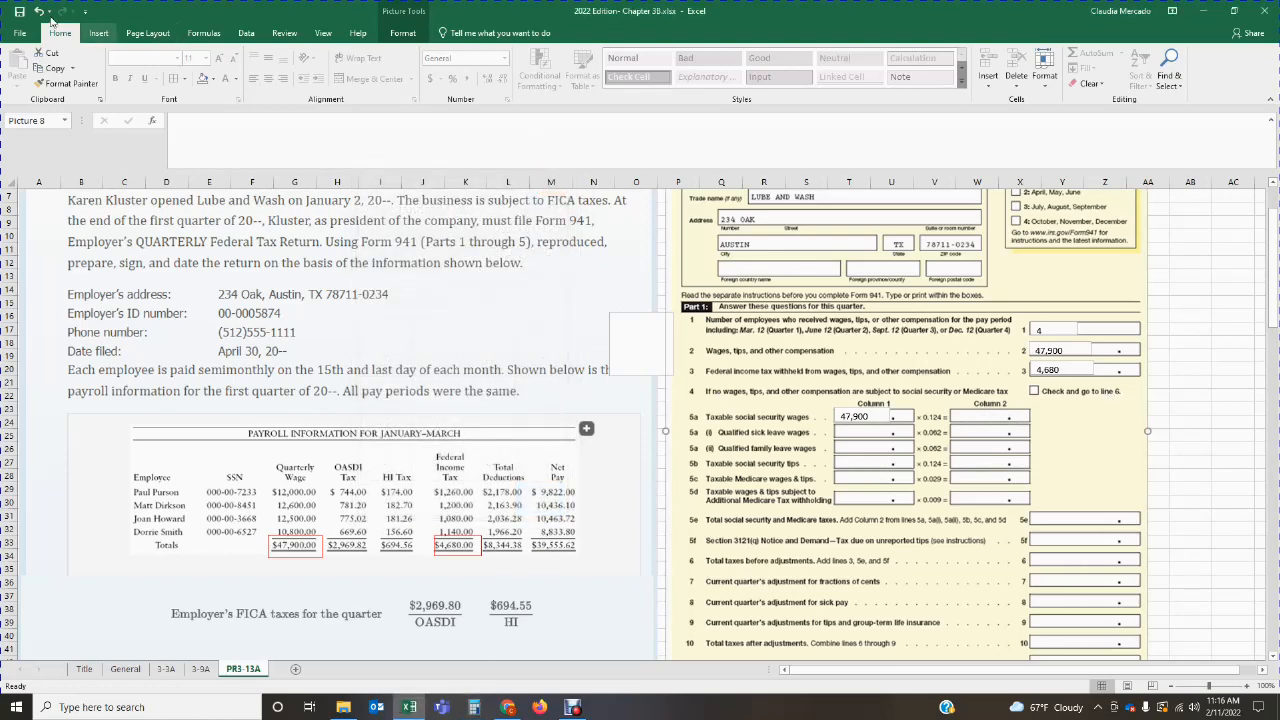
Step: Add a text box in Column 2 of line 5a, taxable social security wages, and enter 5,939.60
left_click(98, 33)
left_click(944, 75)
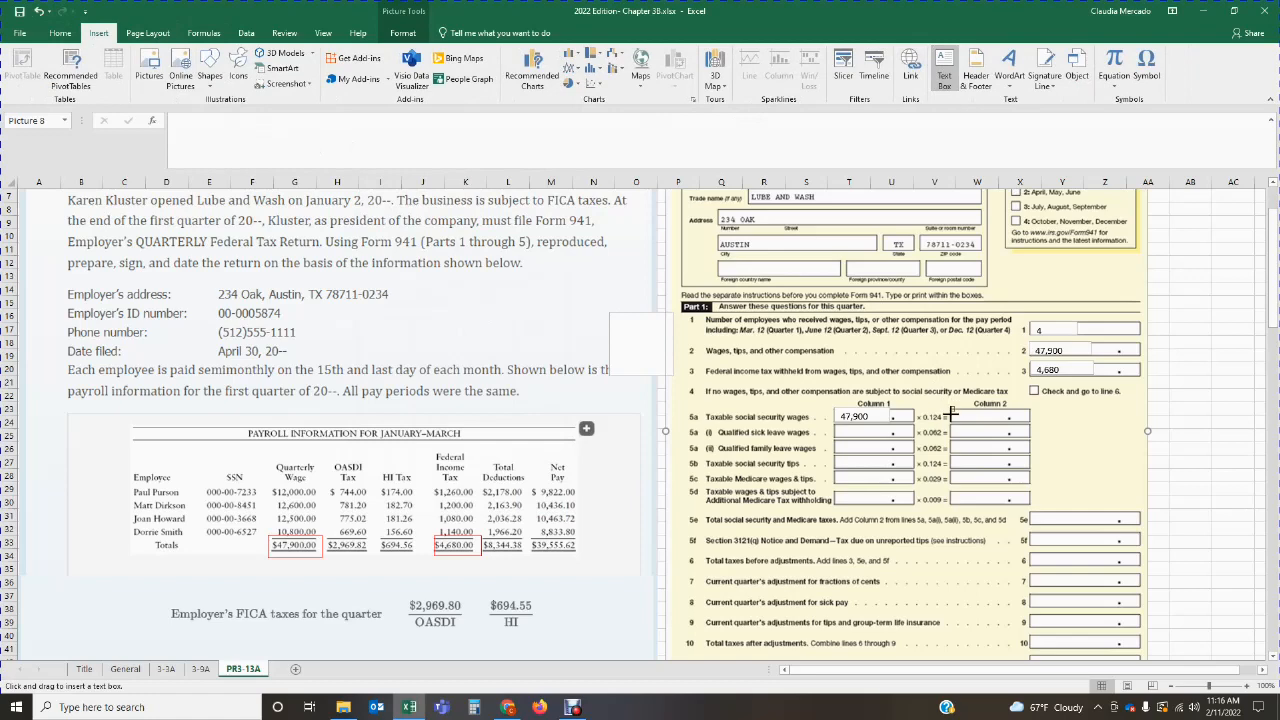
left_click_drag(951, 413, 1008, 421)
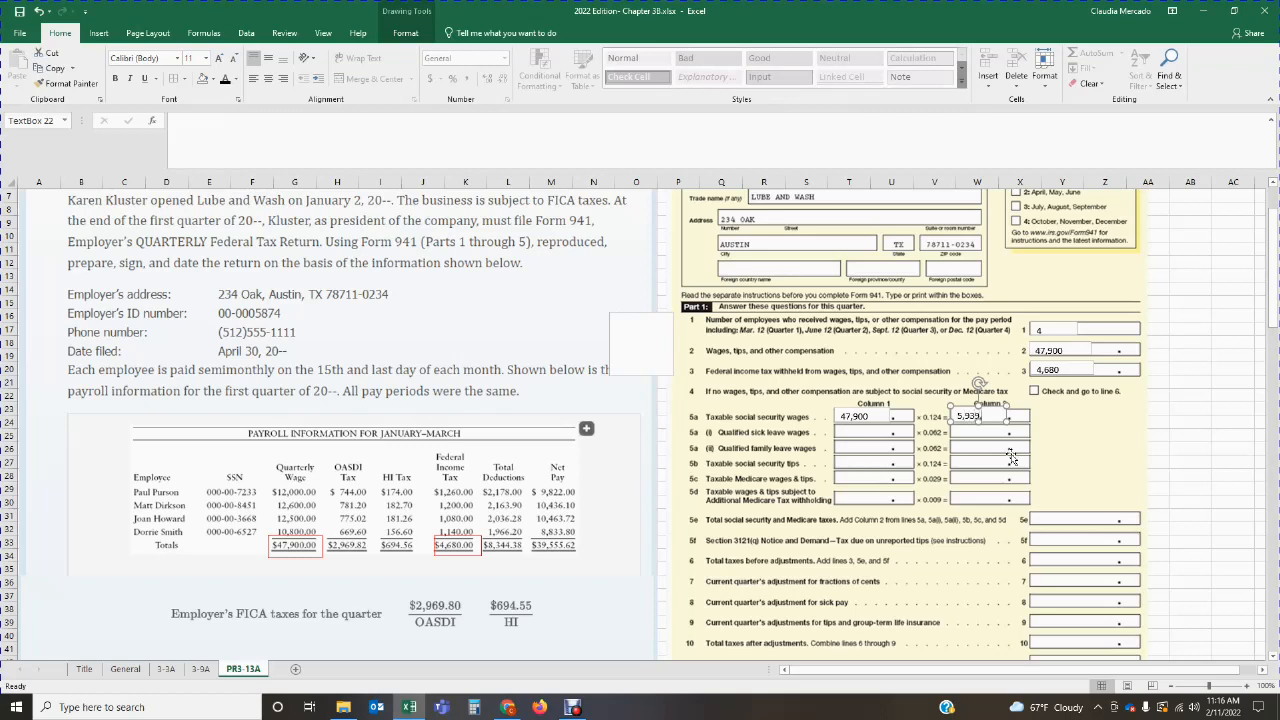
left_click(1036, 432)
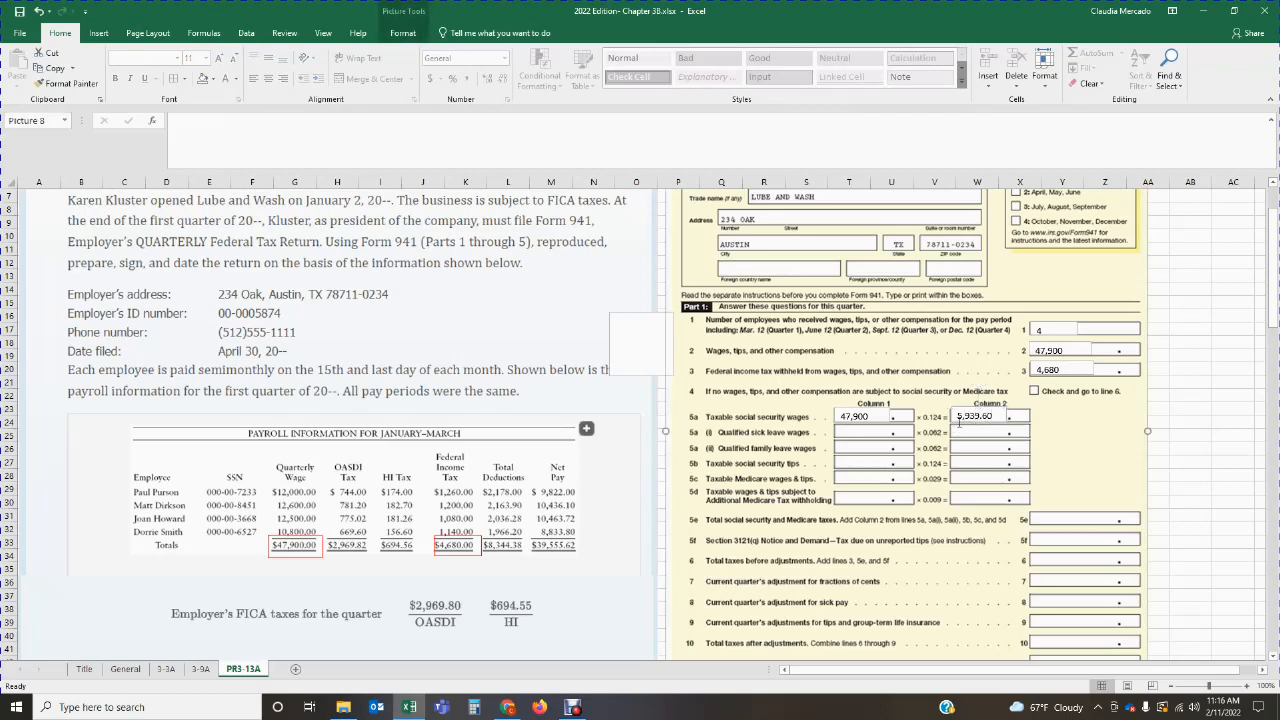
Step: Recheck the line 5a tax in Calculator by multiplying 47,900 by 0.124 again, and return to the worksheet
left_click(478, 707)
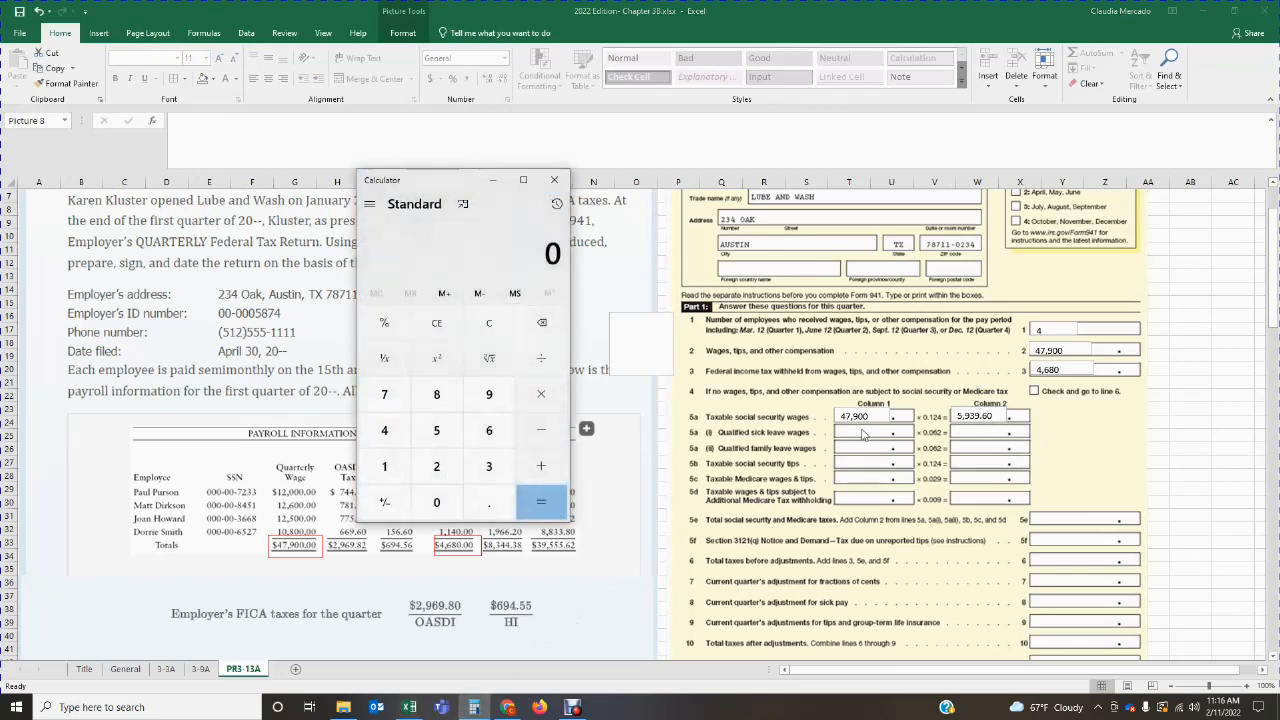
type("479101")
key("BackSpace")
key("BackSpace")
key("BackSpace")
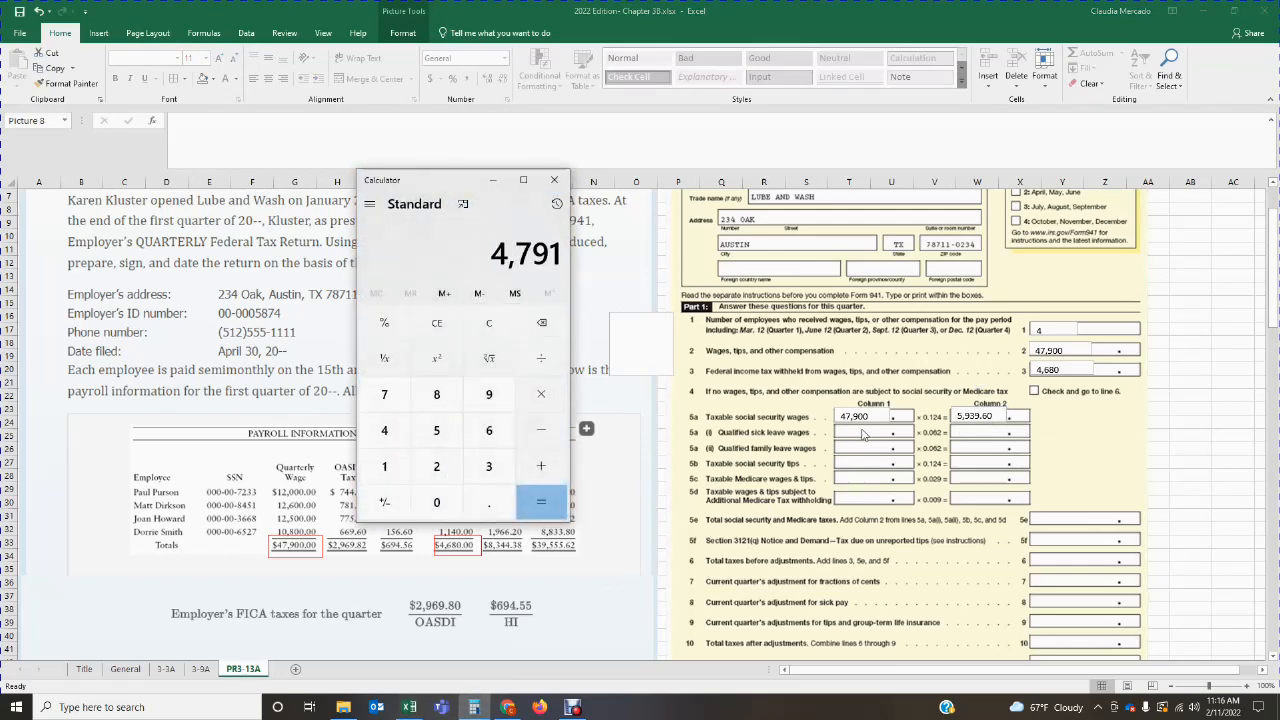
type("00")
key("asterisk")
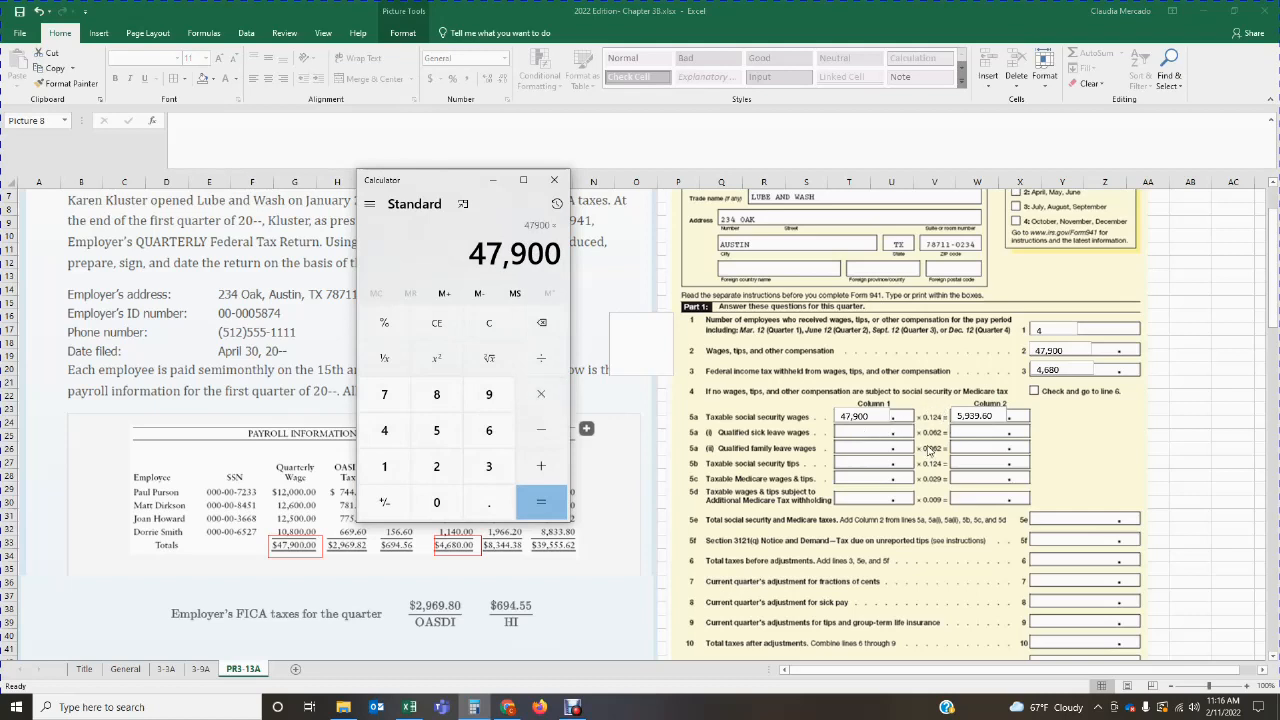
type("0.124")
key("Return")
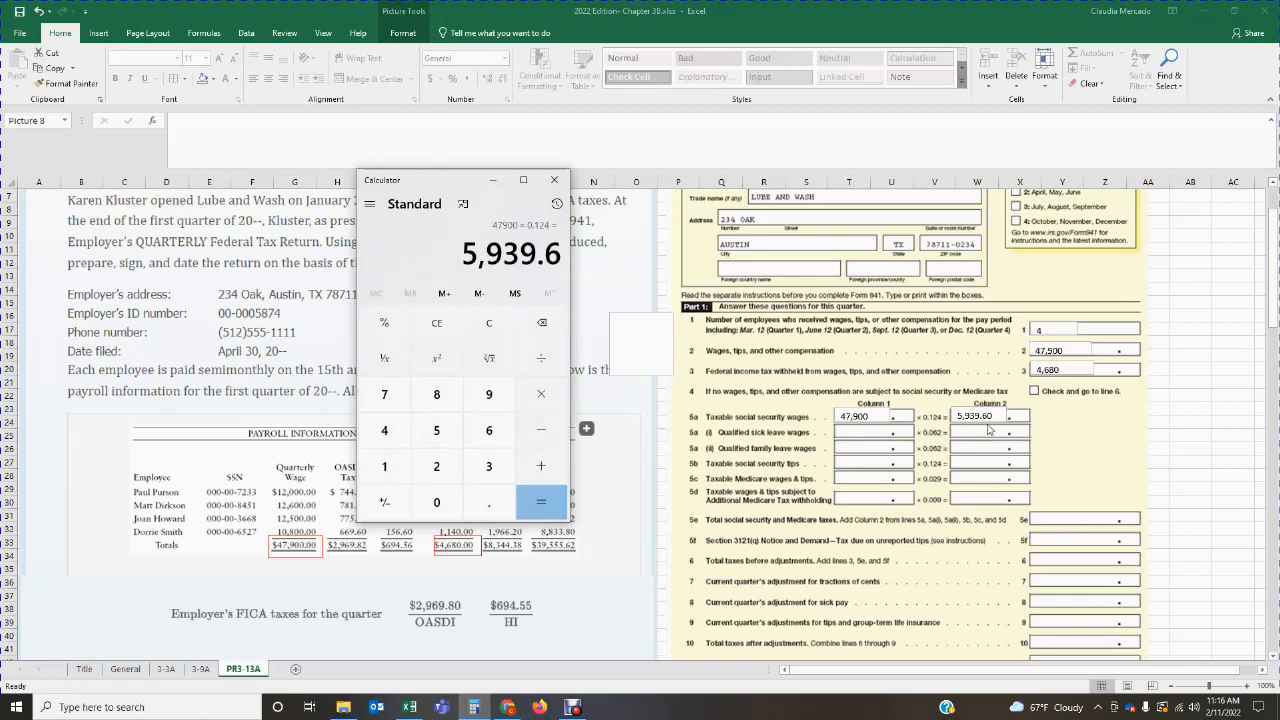
left_click(988, 430)
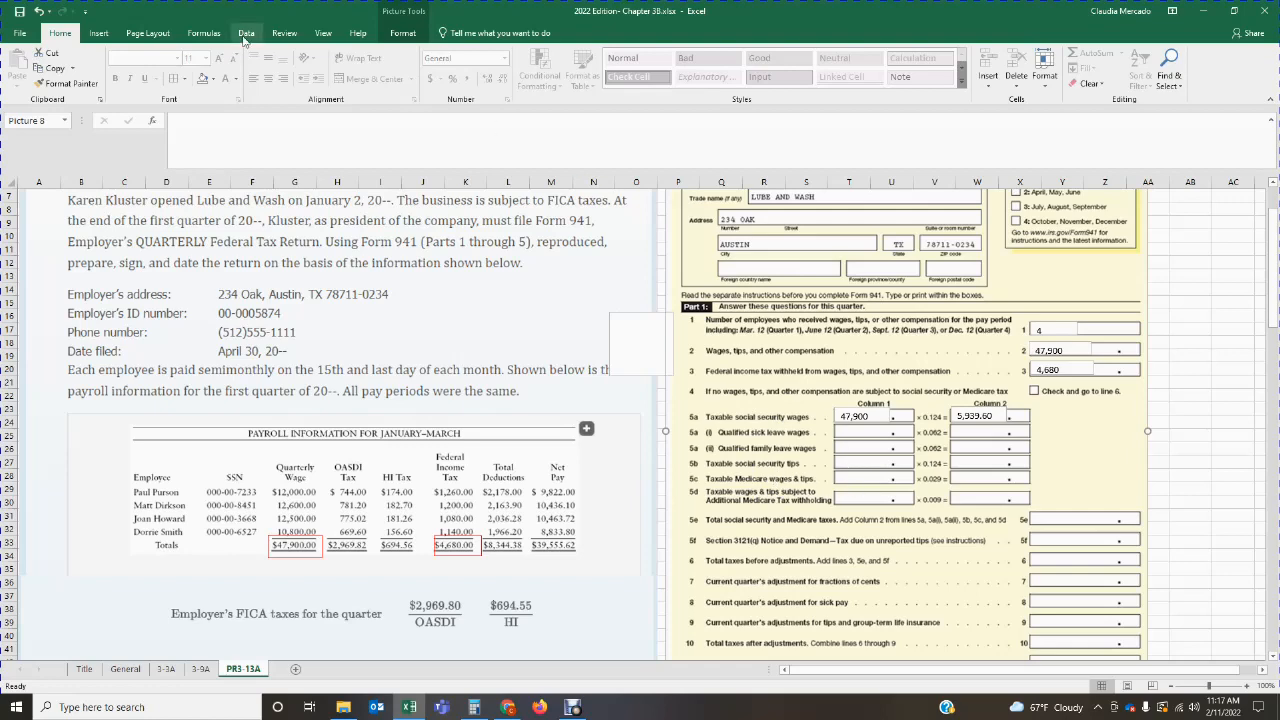
Step: Add a text box in Column 1 of line 5c, taxable Medicare wages and tips, and enter 47,900
left_click(98, 33)
left_click(944, 75)
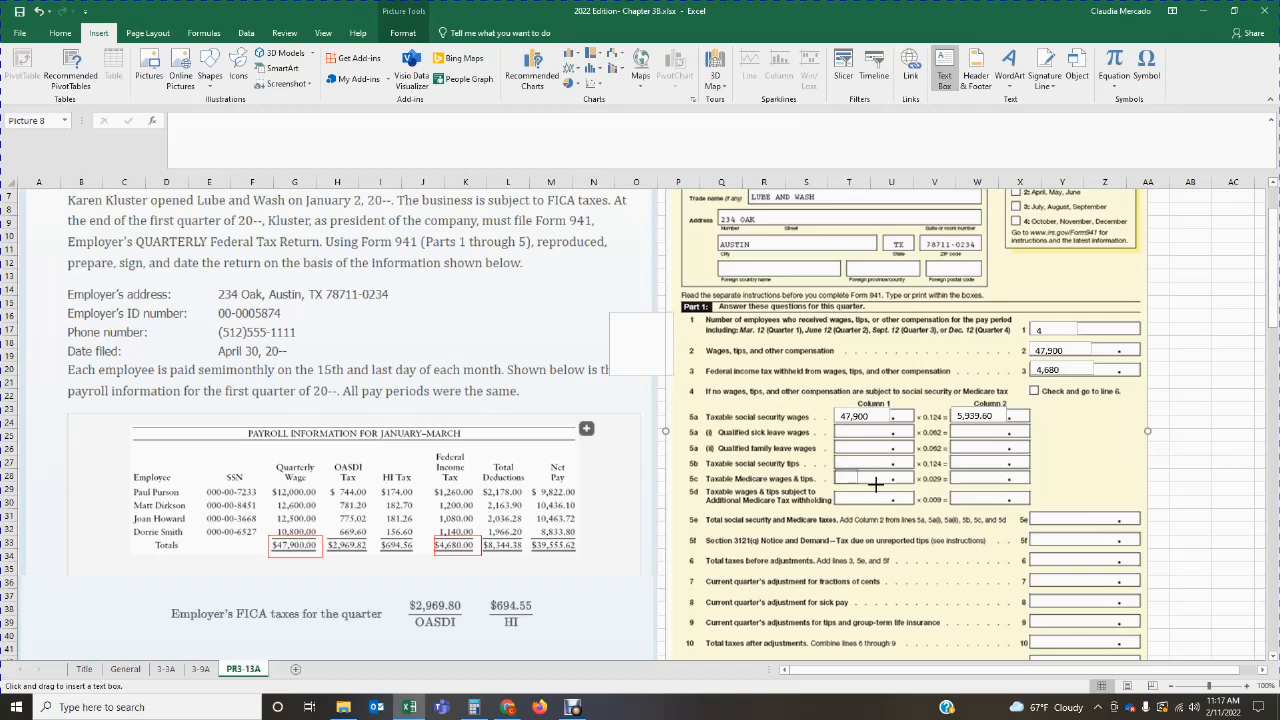
left_click_drag(835, 469, 888, 483)
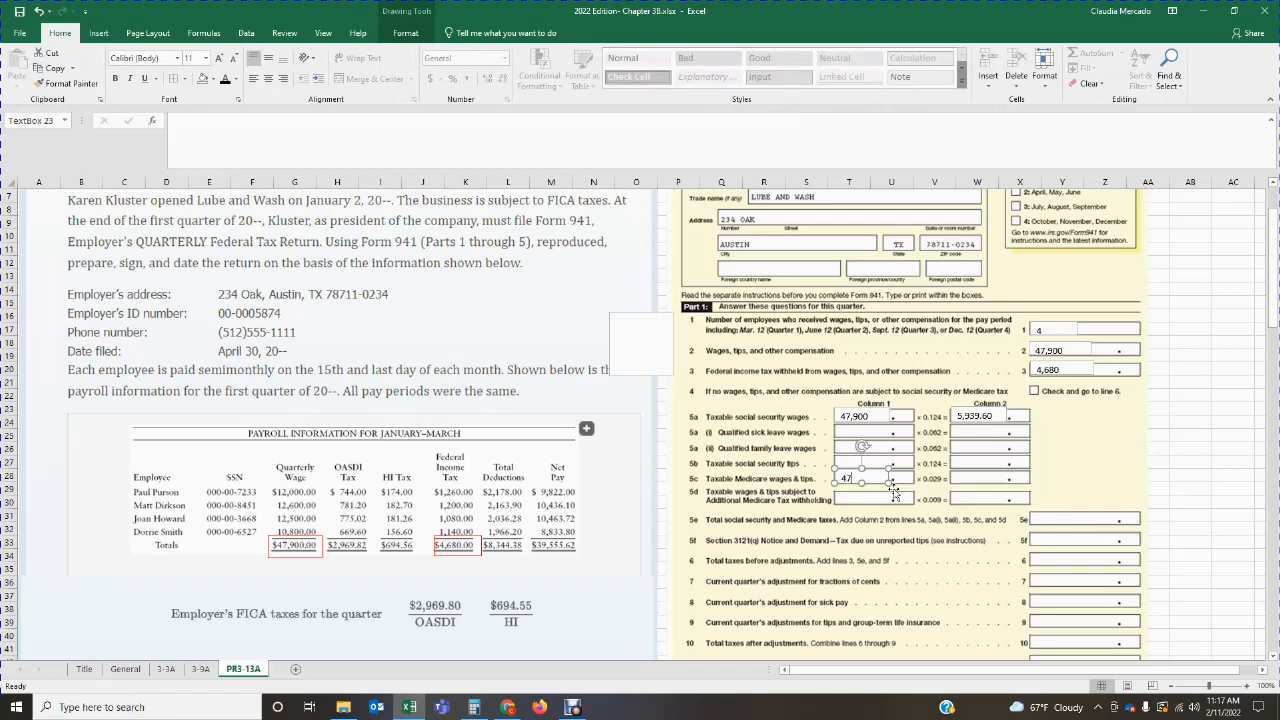
left_click_drag(893, 492, 894, 494)
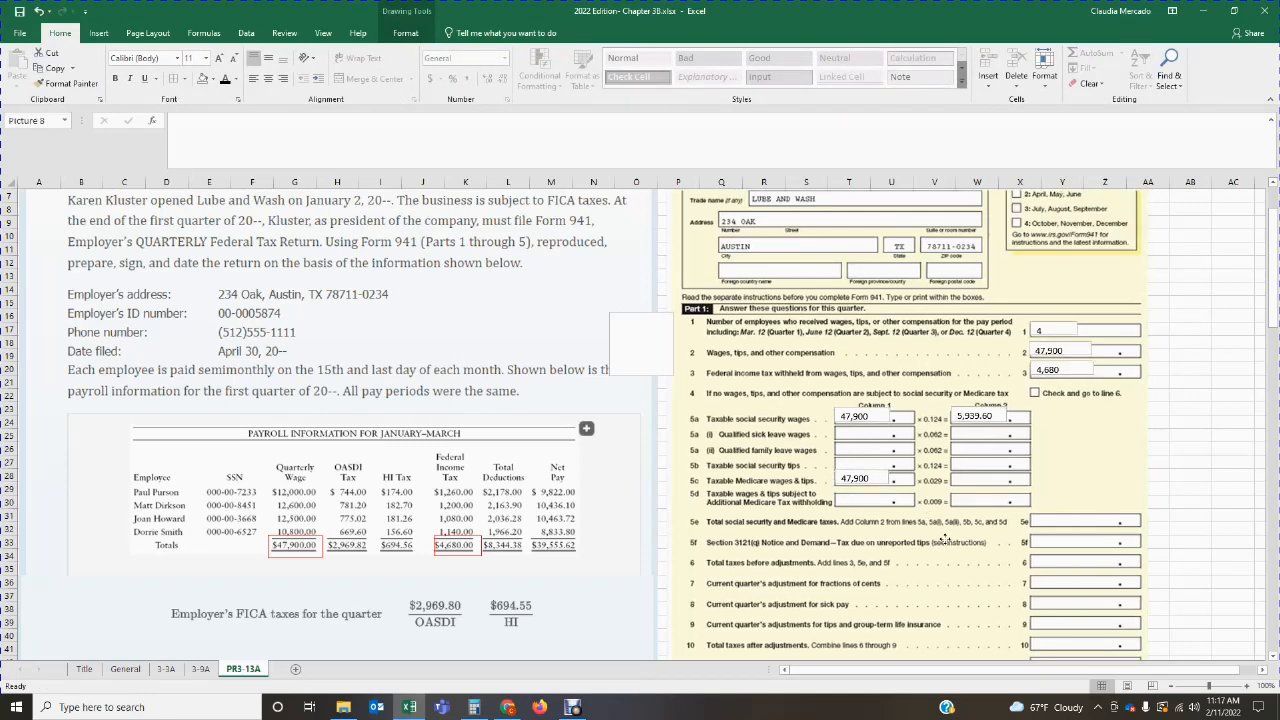
Step: In Calculator, multiply the 47,900 in Medicare wages by the line 5c rate of 0.029, and return to the worksheet
left_click(479, 710)
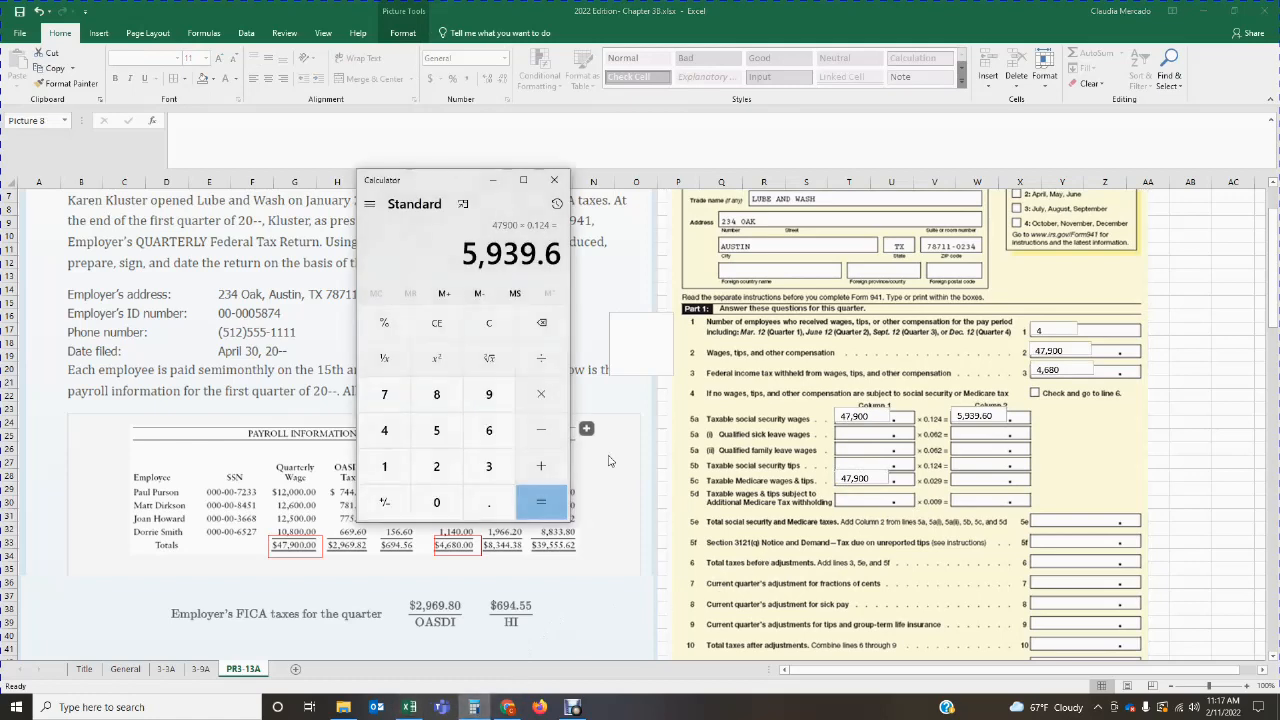
left_click(488, 328)
type("47900")
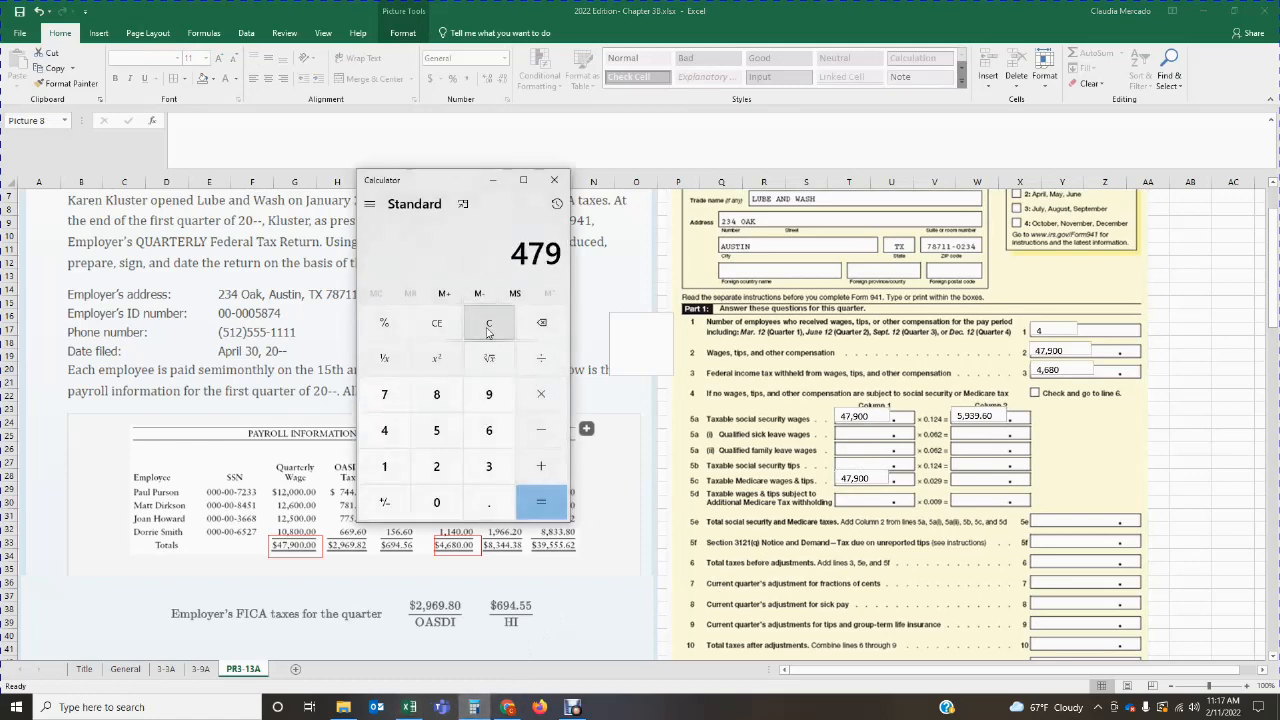
key("asterisk")
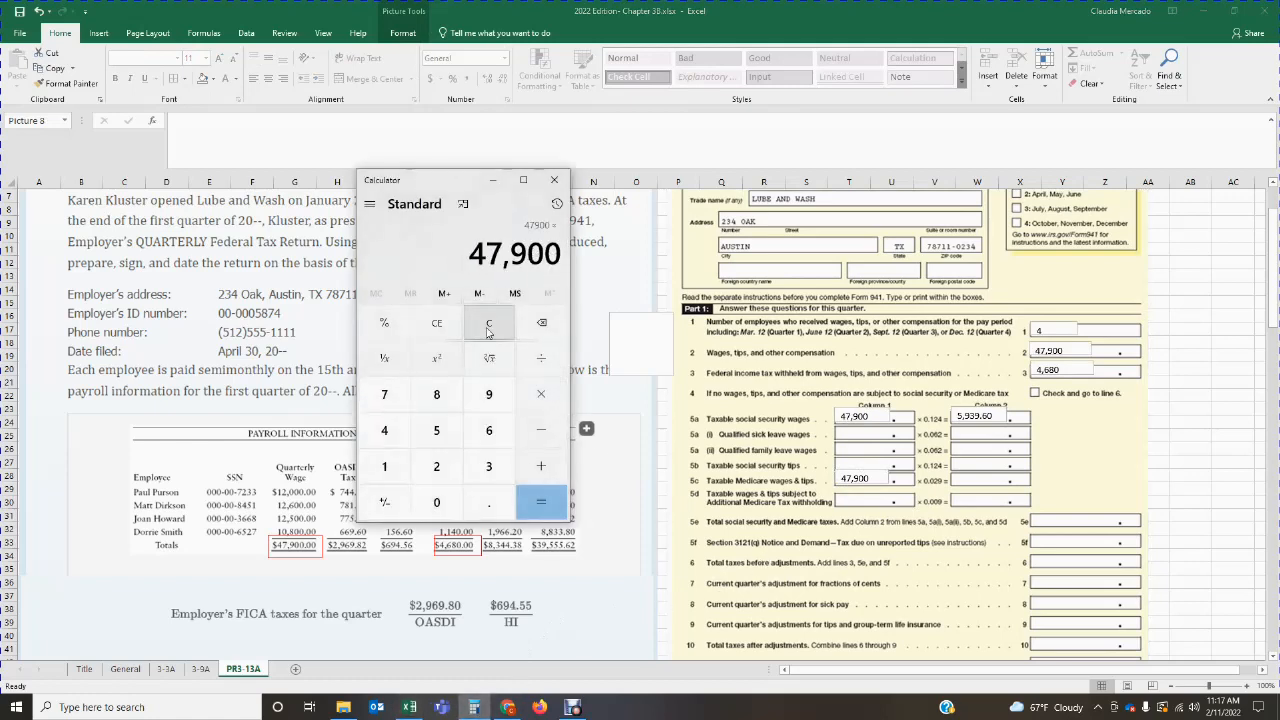
type("0.029")
key("Return")
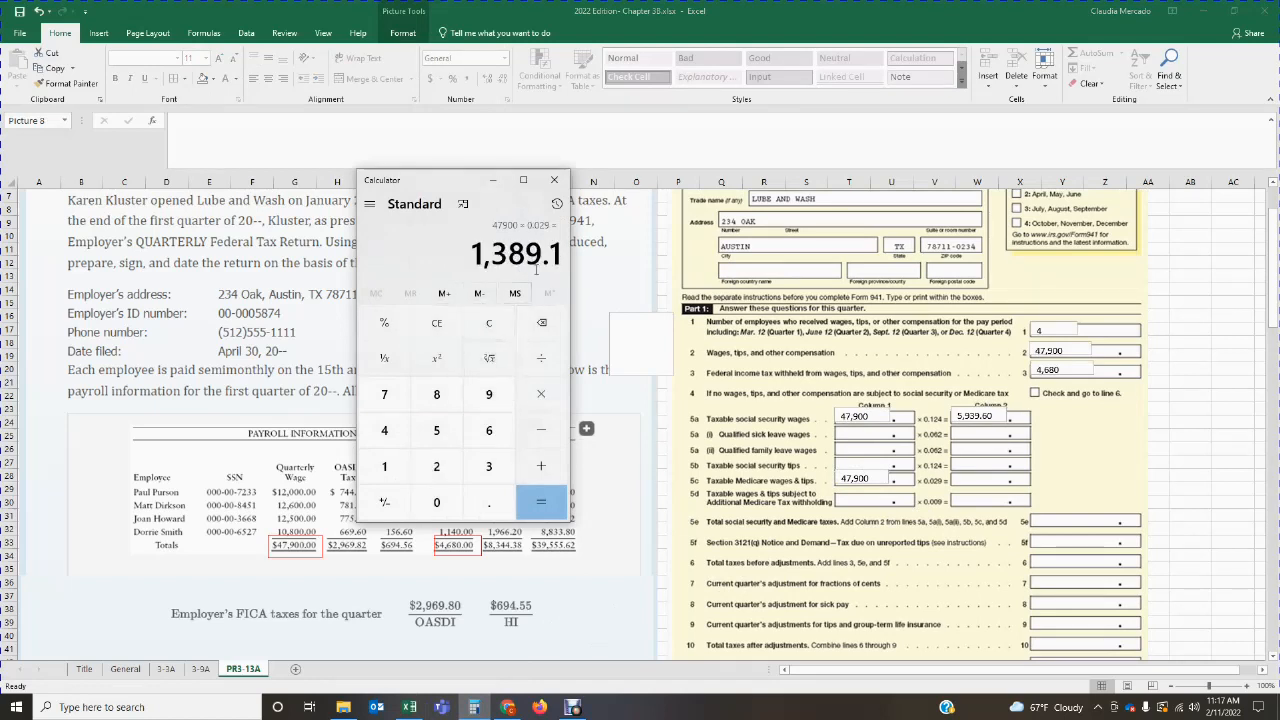
left_click(984, 510)
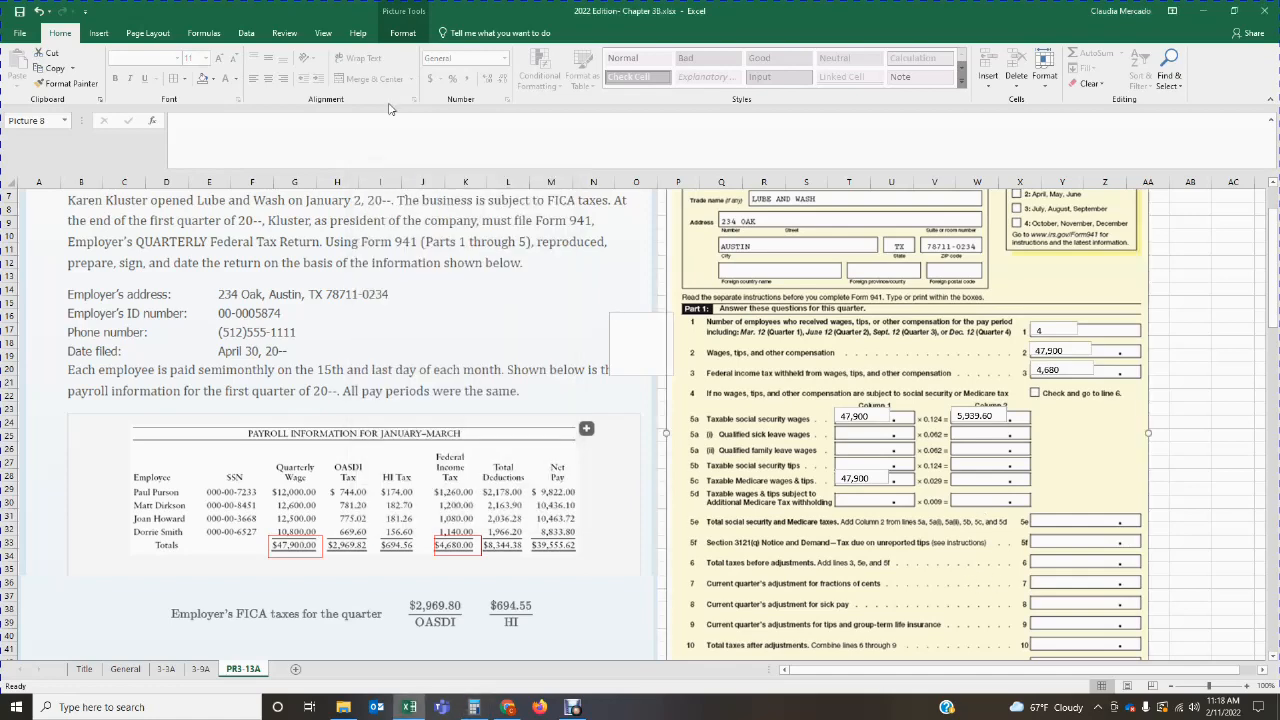
Step: Add a text box in Column 2 of line 5c, taxable Medicare wages and tips, and enter 1,389.10
left_click(98, 33)
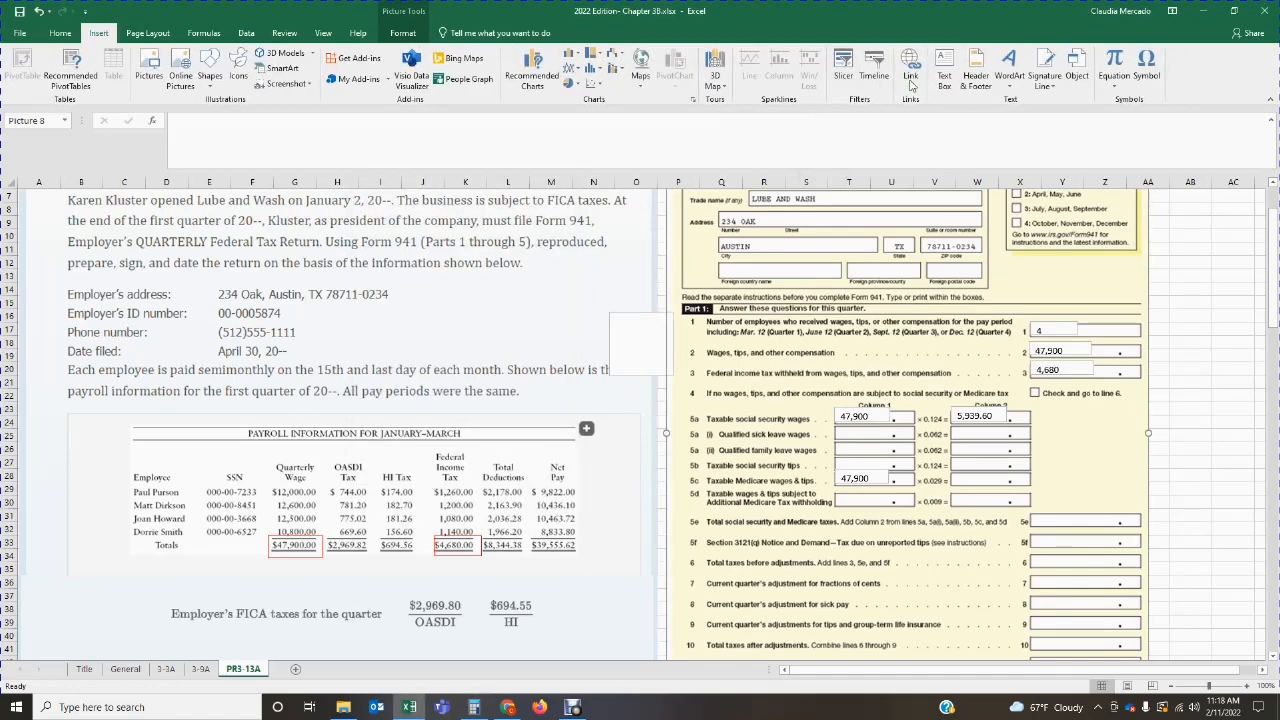
left_click(944, 72)
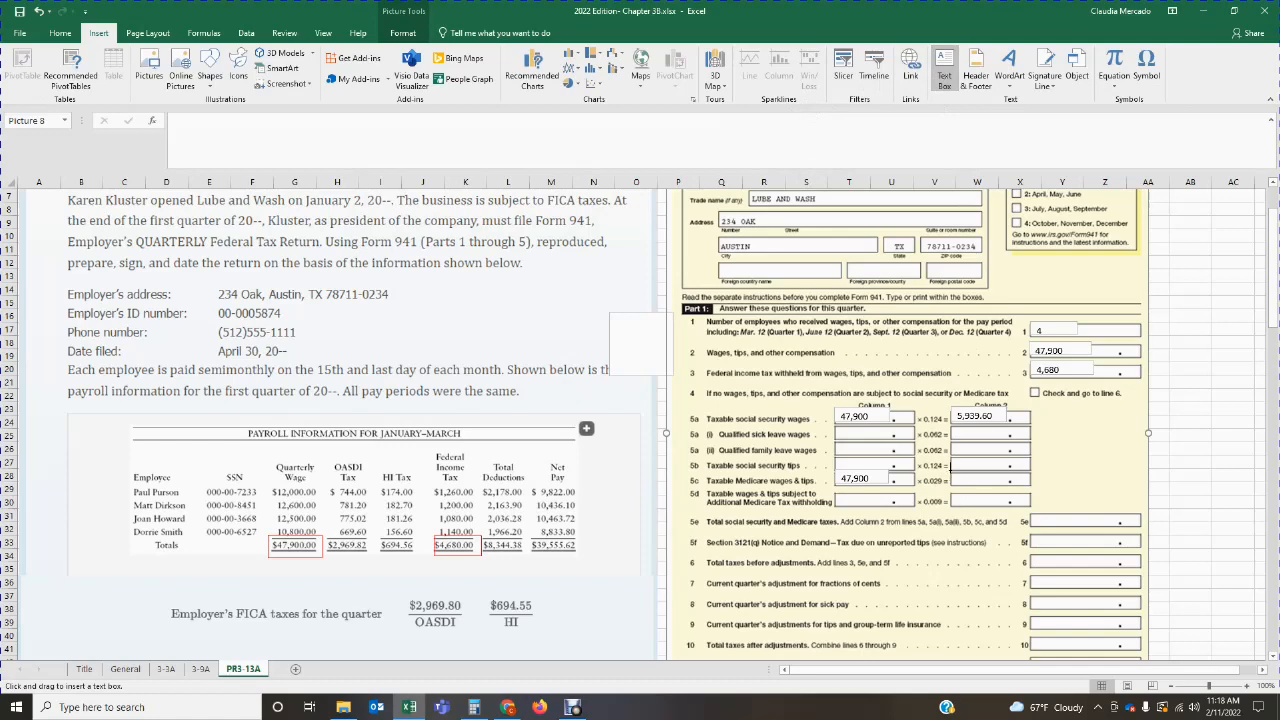
left_click_drag(947, 469, 1006, 483)
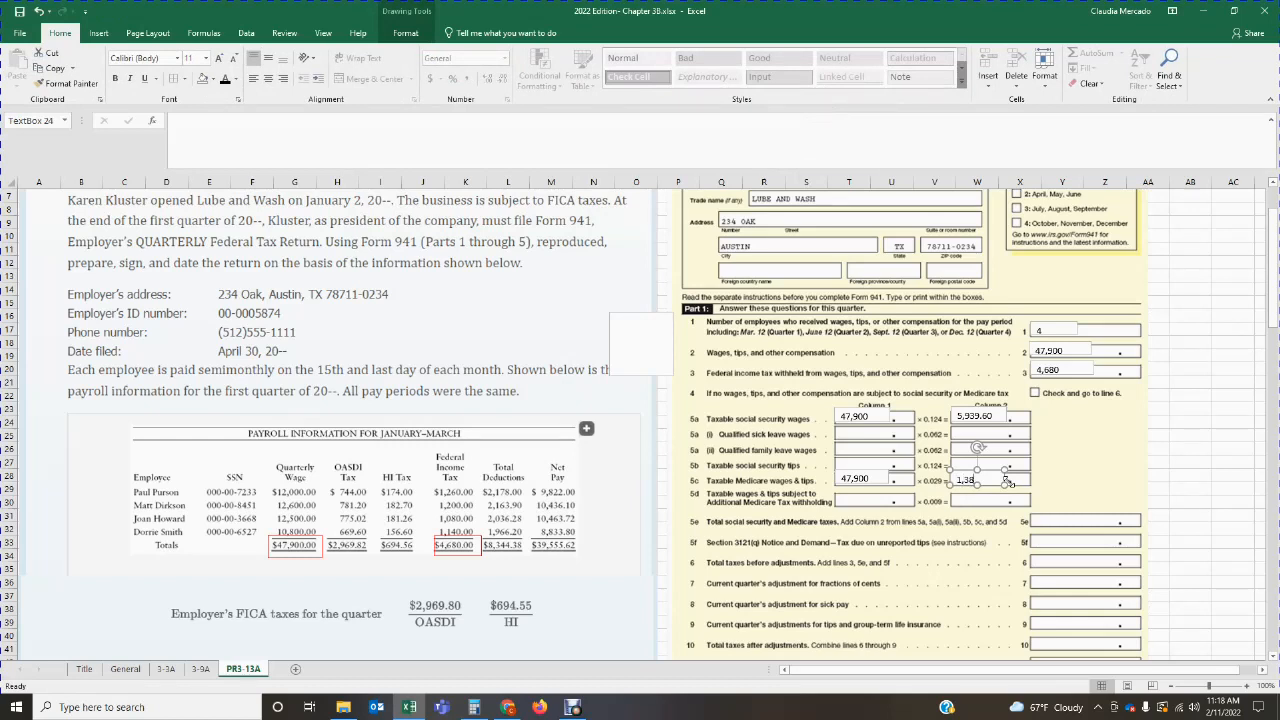
left_click(1056, 474)
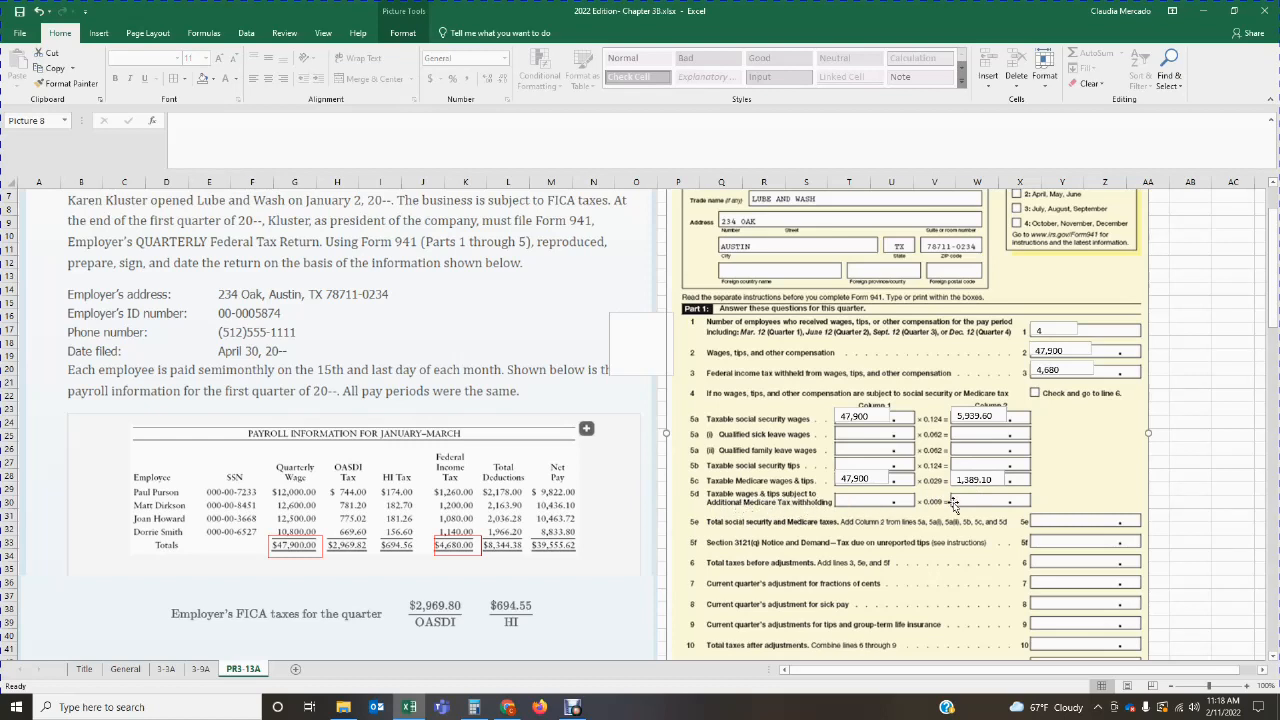
Step: Adjust the position of the 5,939.60 text box so it lines up with Column 2 of line 5a
scroll(953, 505, "down", 3)
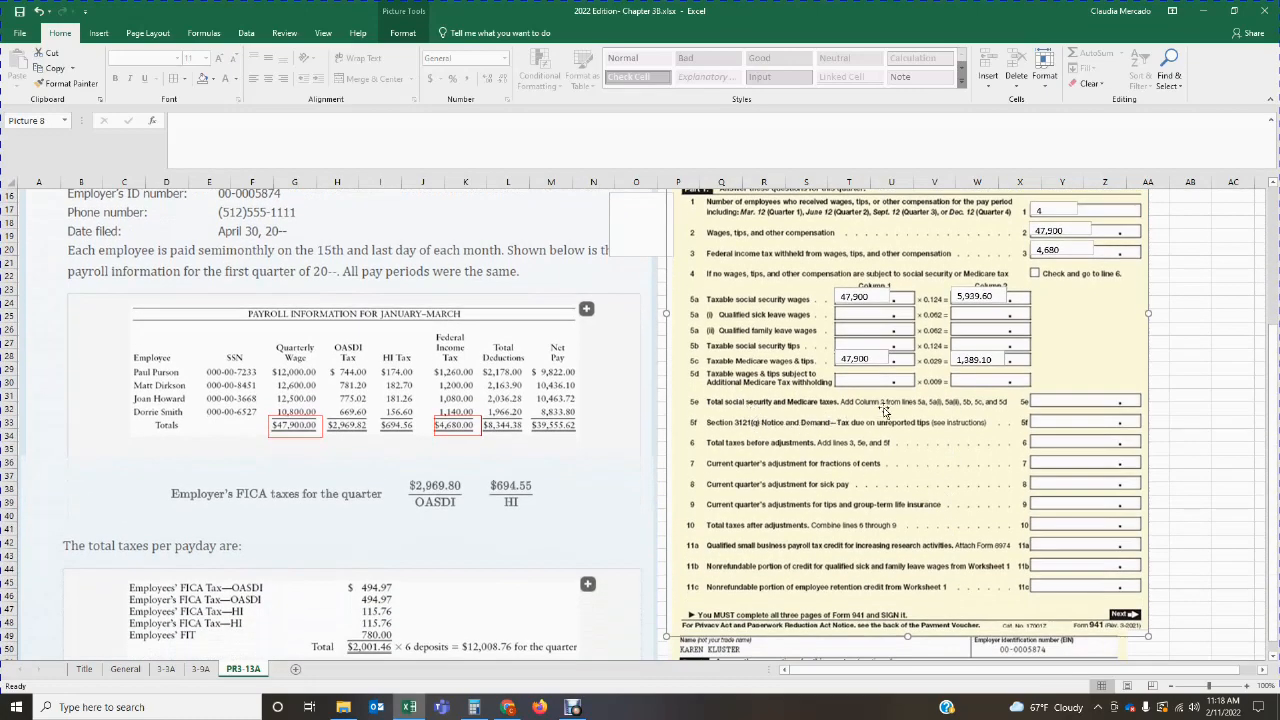
left_click(984, 295)
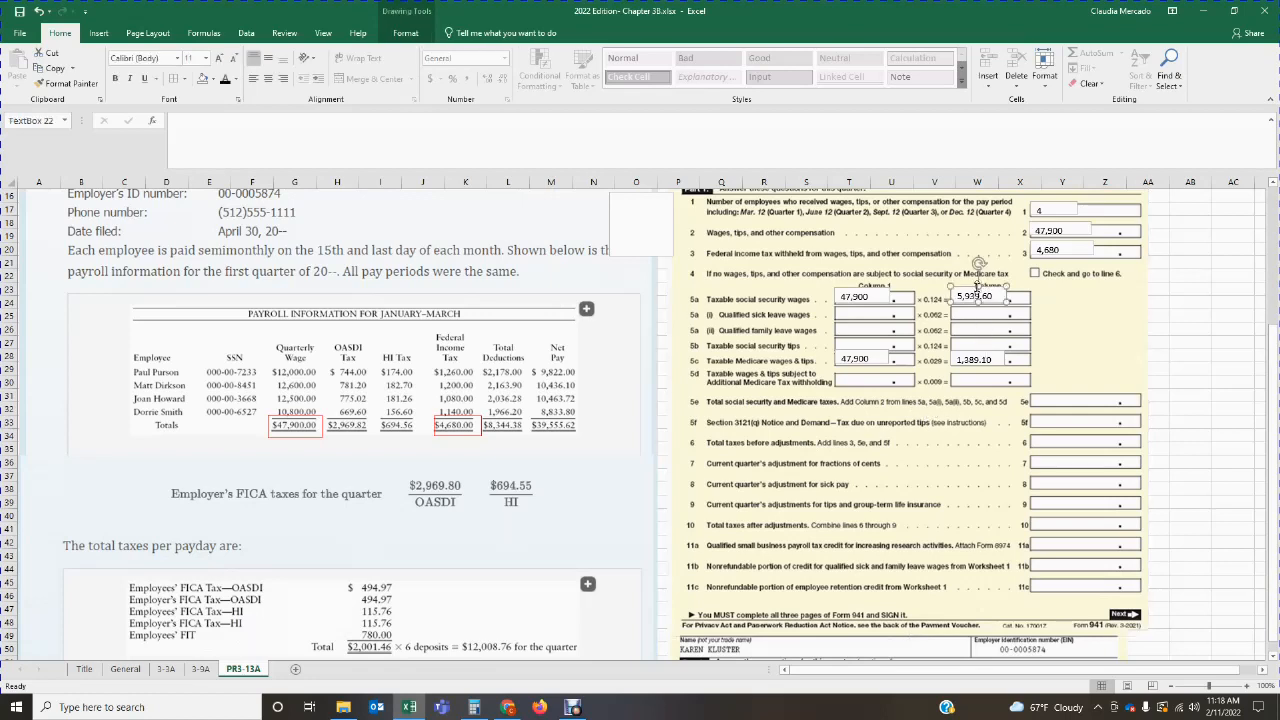
left_click(995, 318)
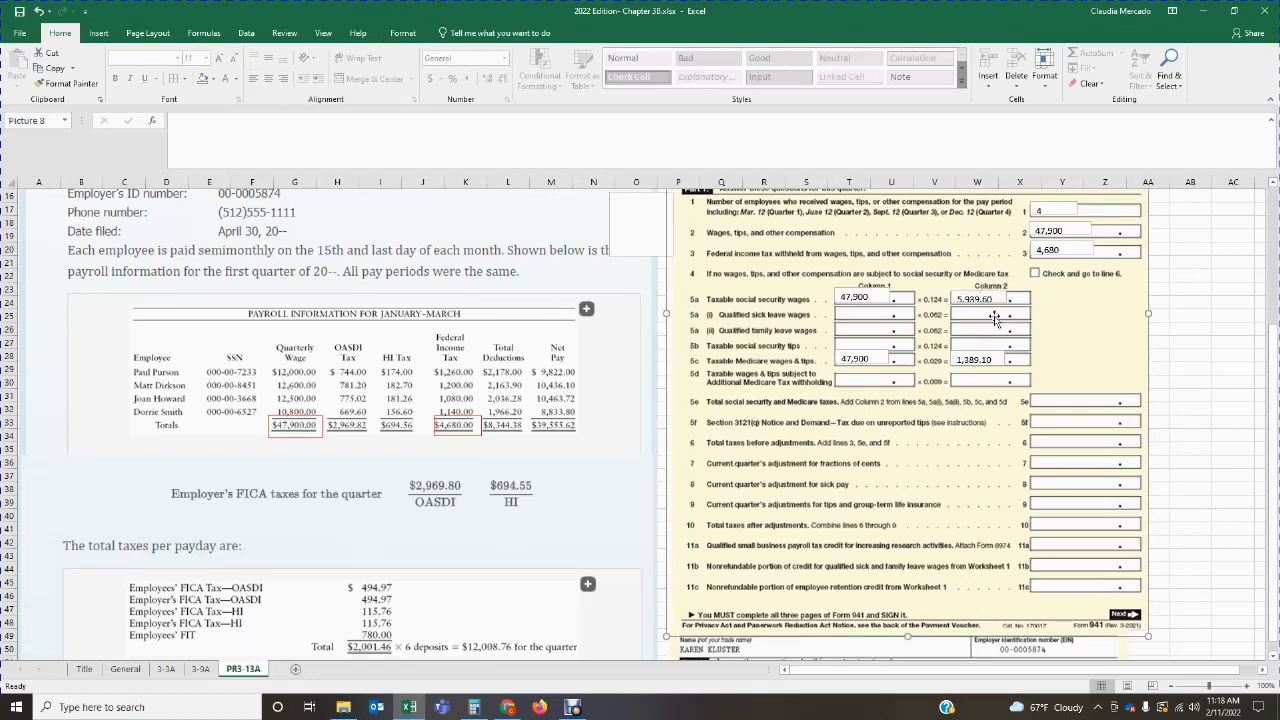
left_click(976, 299)
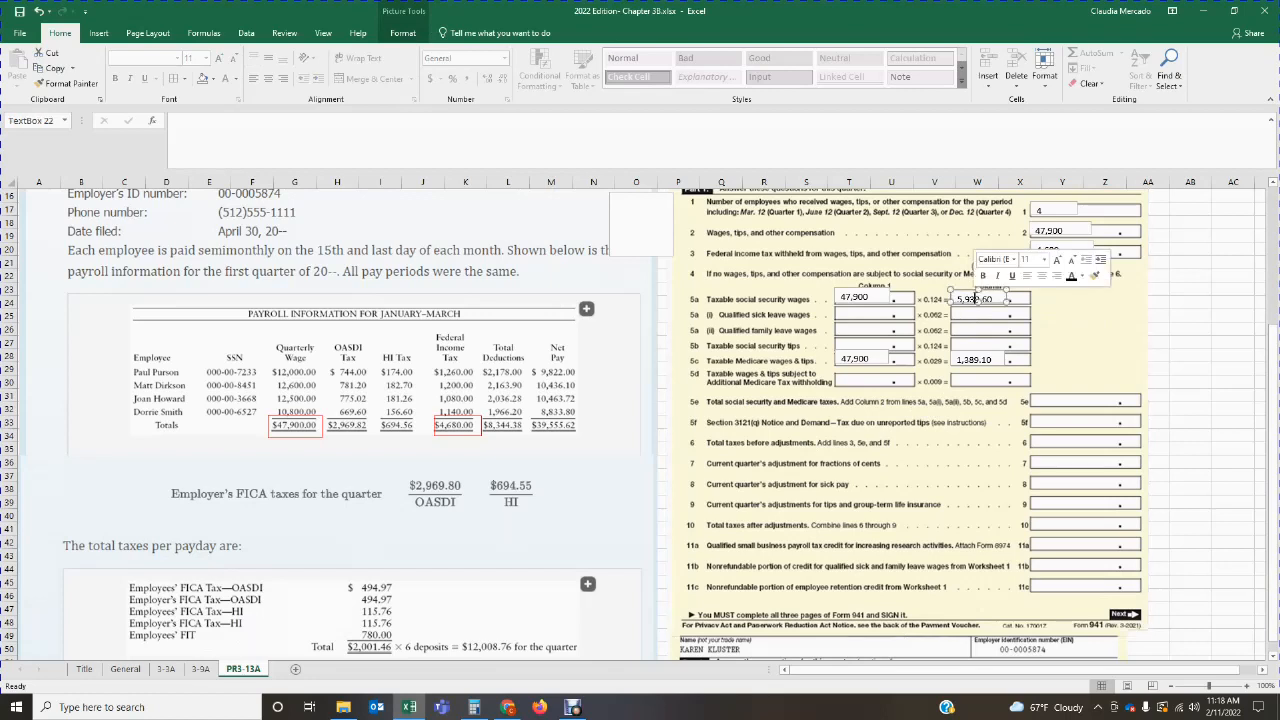
left_click(980, 312)
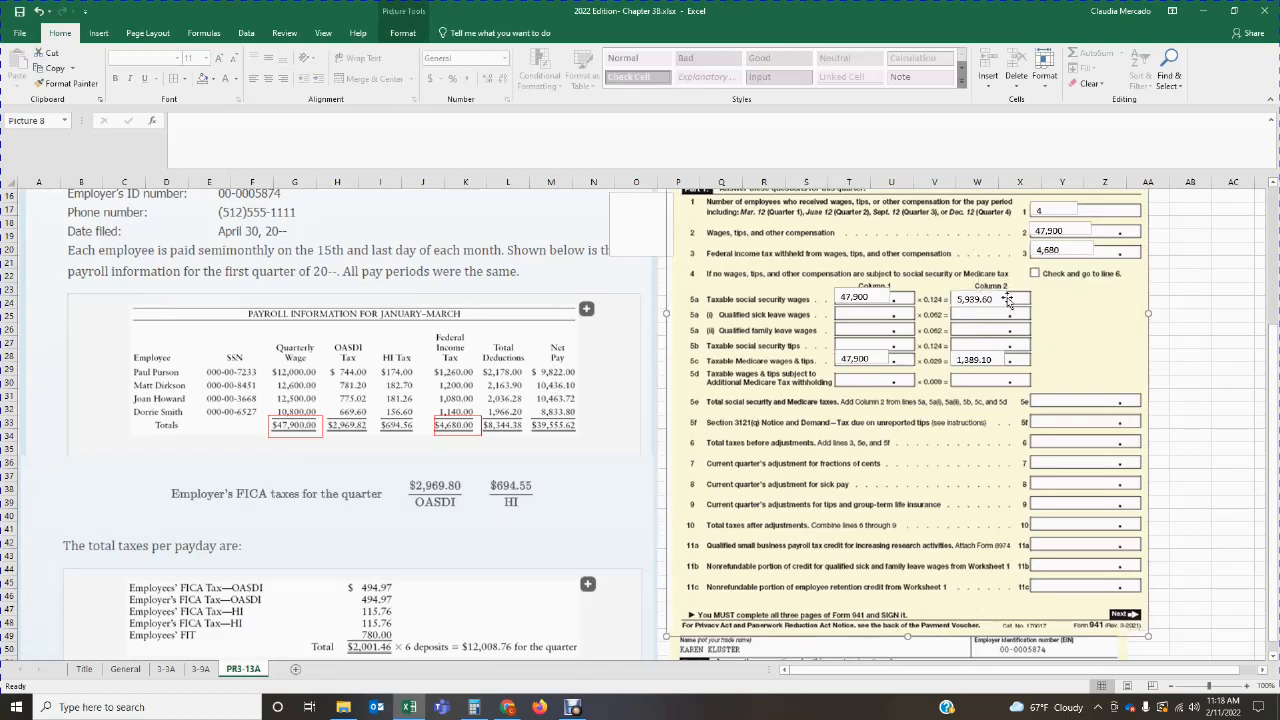
Step: In Calculator, add the Column 2 amounts 5,939.60 and 1,389.10 for line 5e, and close the calculator
left_click(473, 707)
left_click(489, 324)
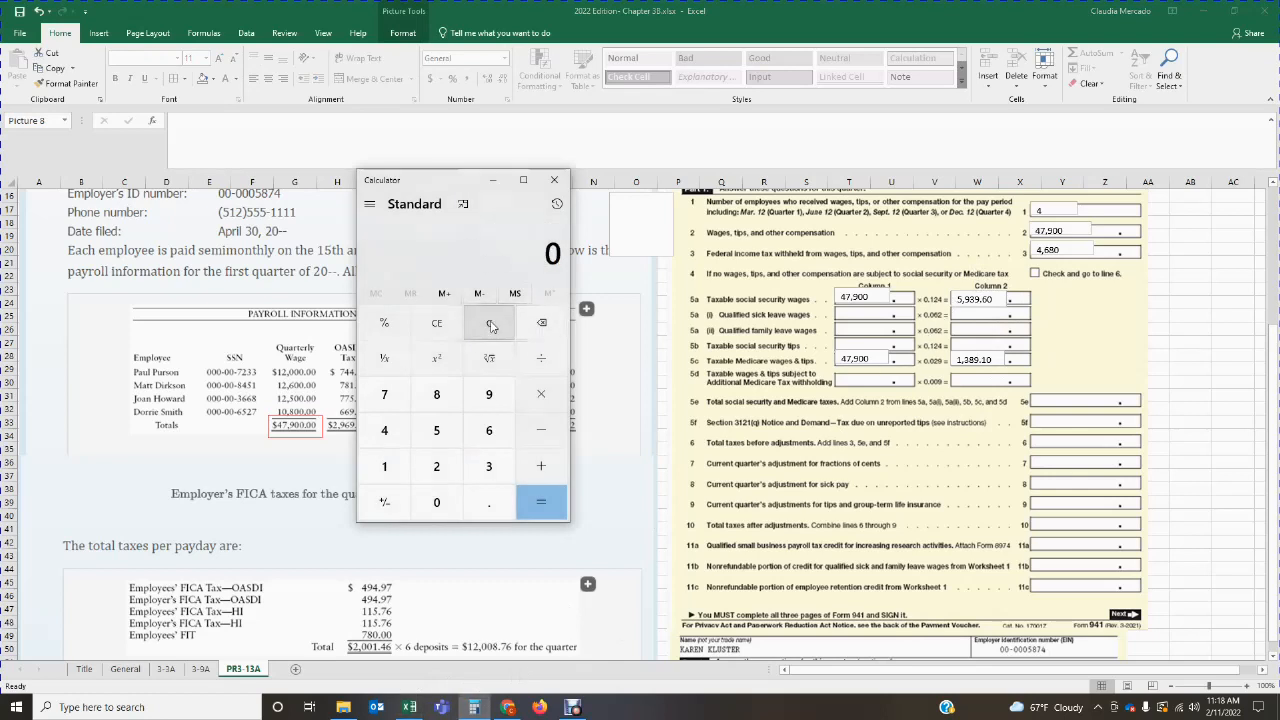
type("5939.60+")
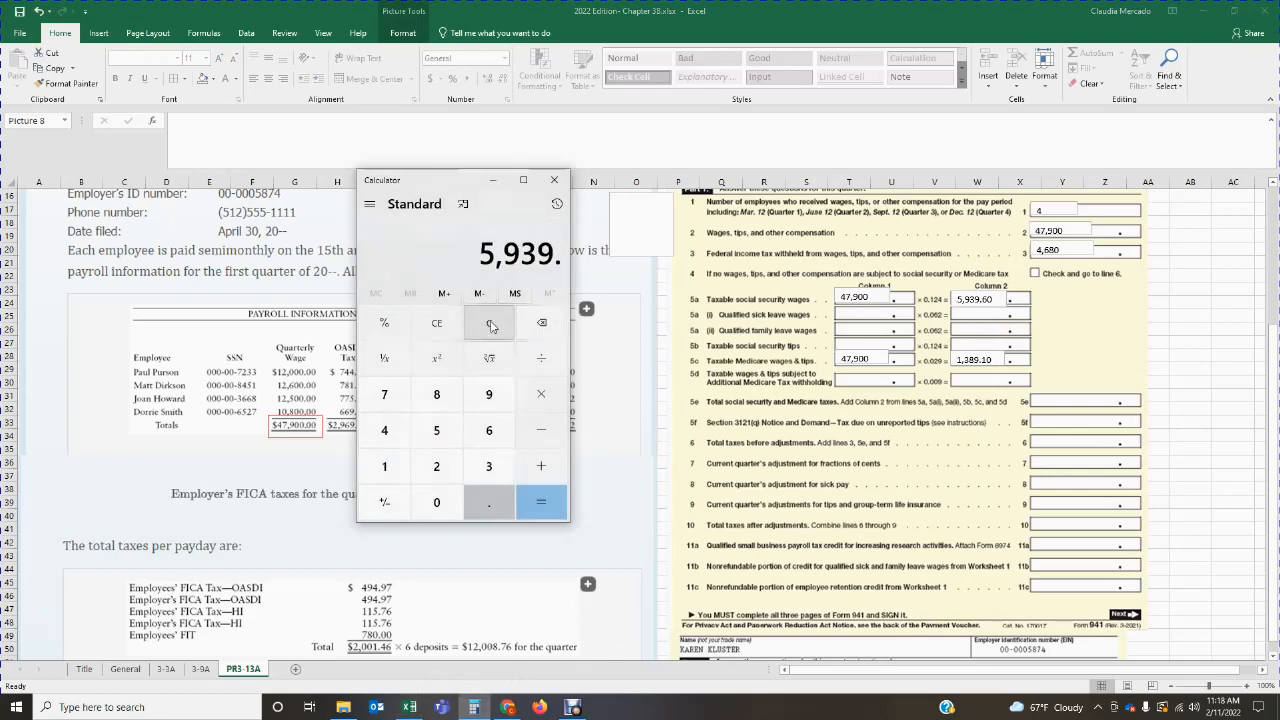
type("1389.10=")
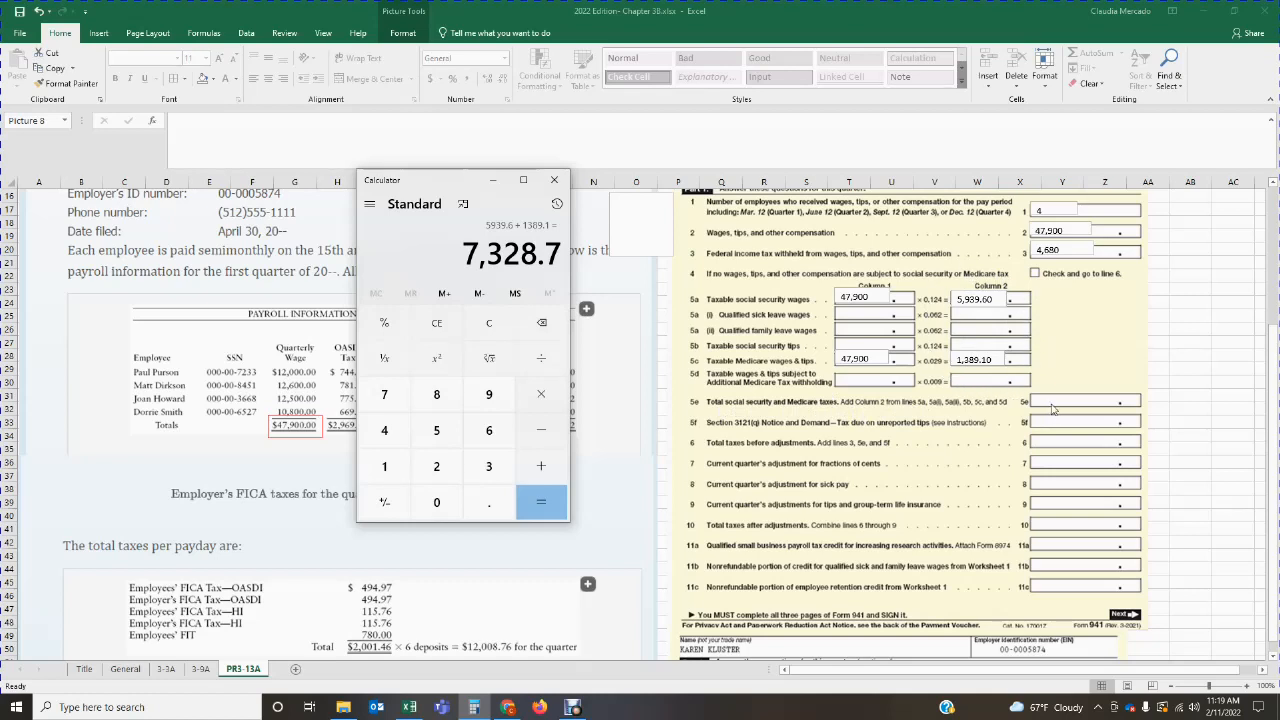
left_click(554, 180)
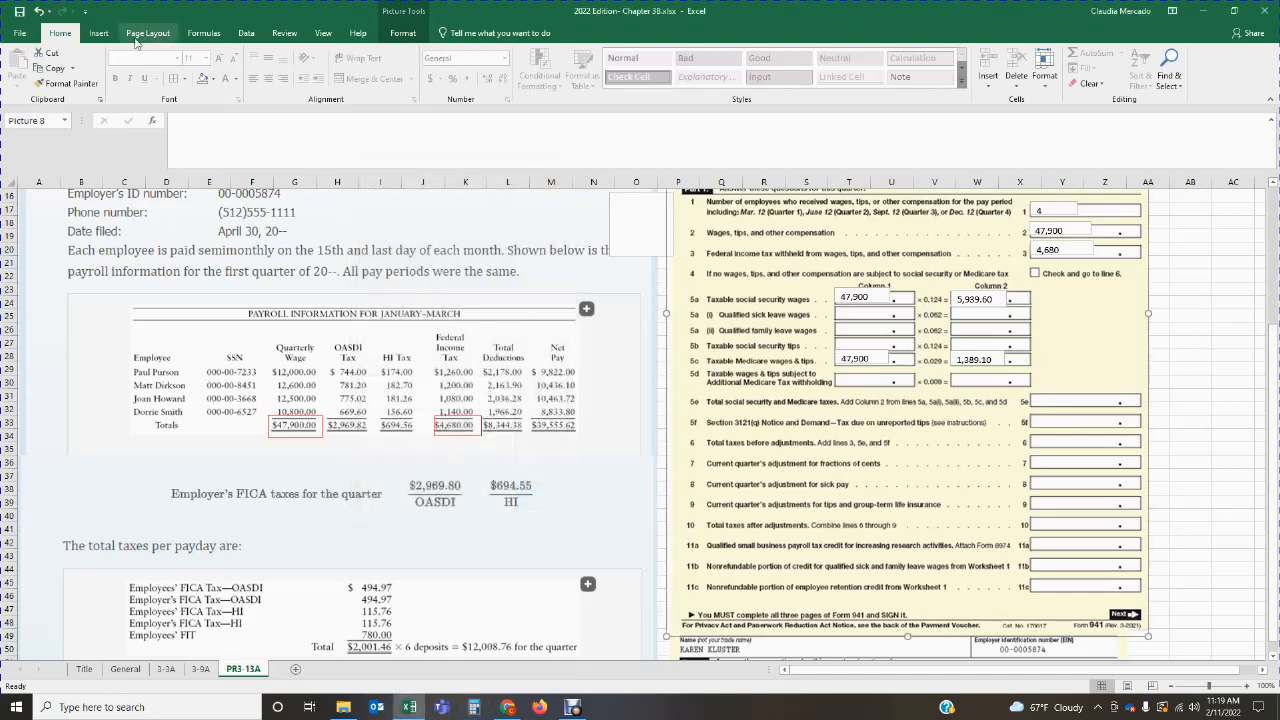
Step: Add a text box on line 5e, total social security and Medicare taxes, and enter 7,328.70
left_click(98, 33)
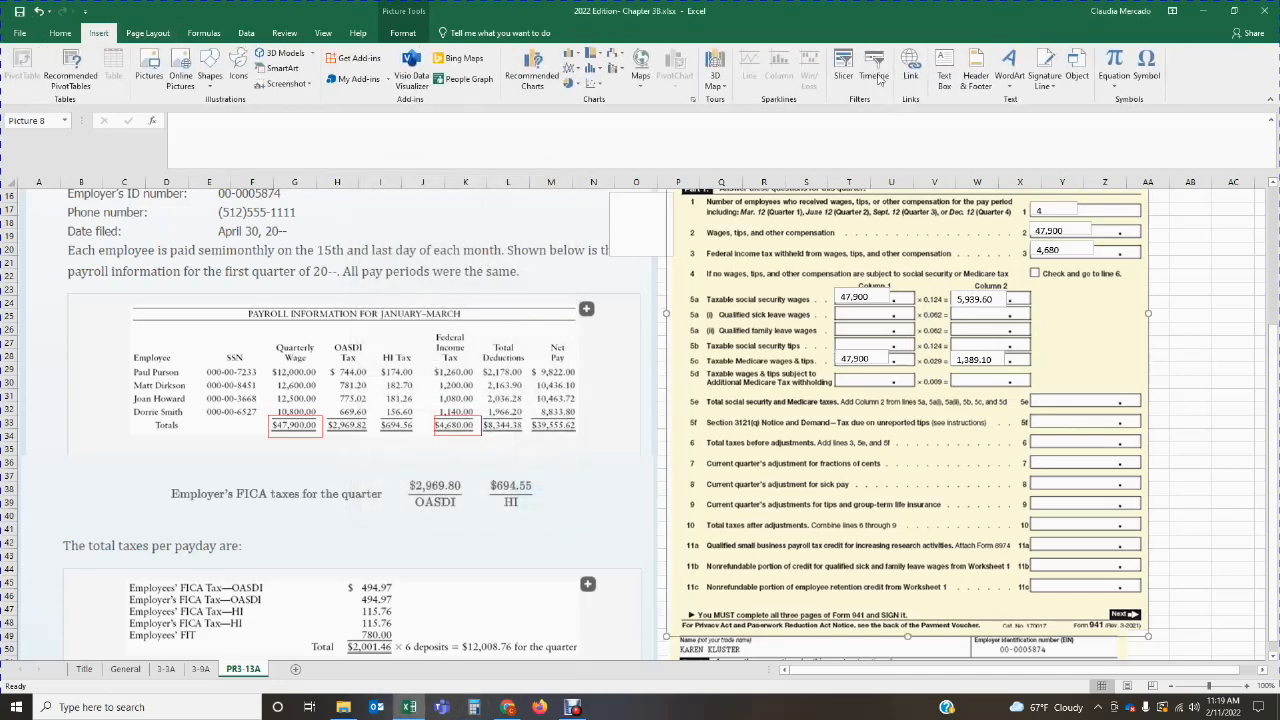
left_click(944, 75)
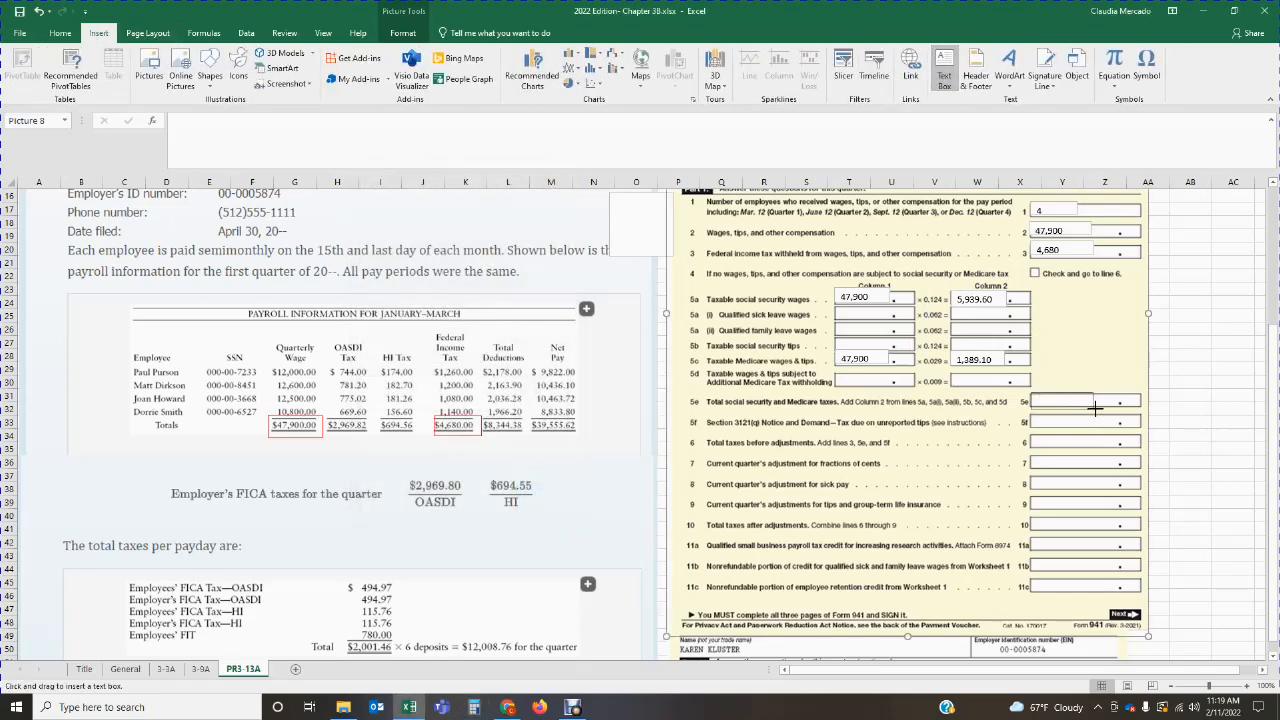
left_click_drag(1111, 407, 1034, 394)
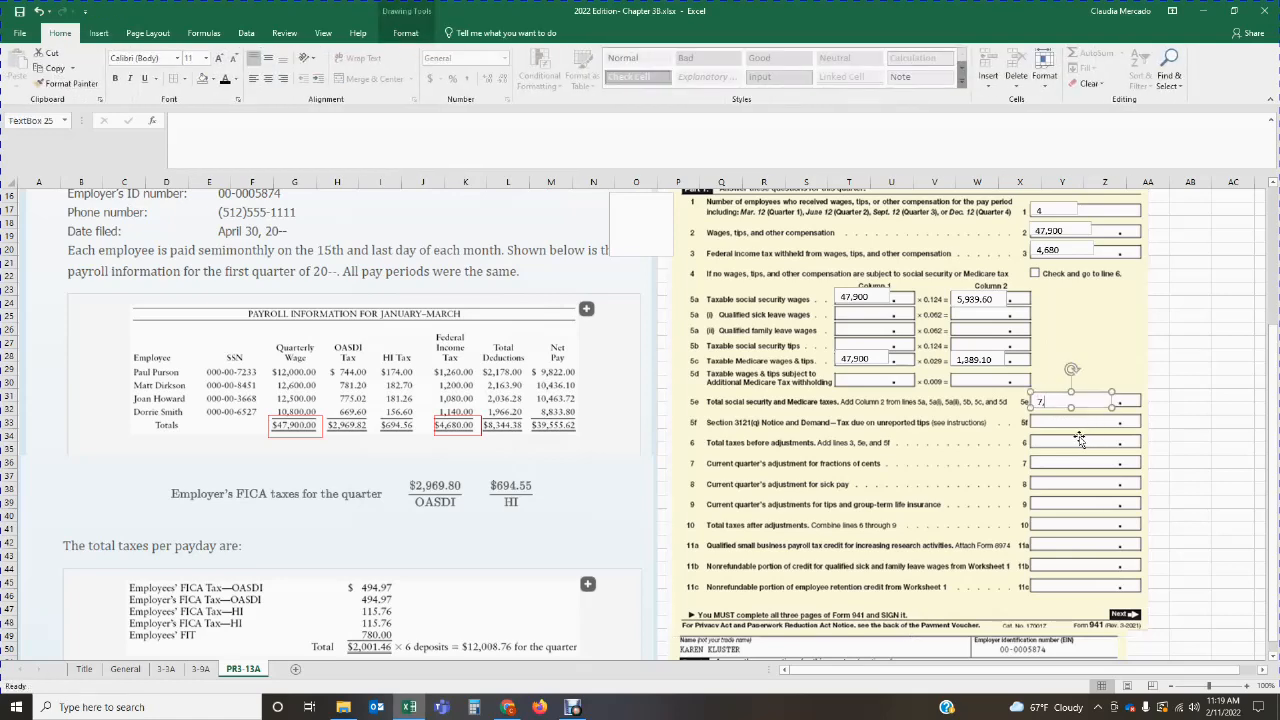
type("7,328.7")
left_click(1160, 407)
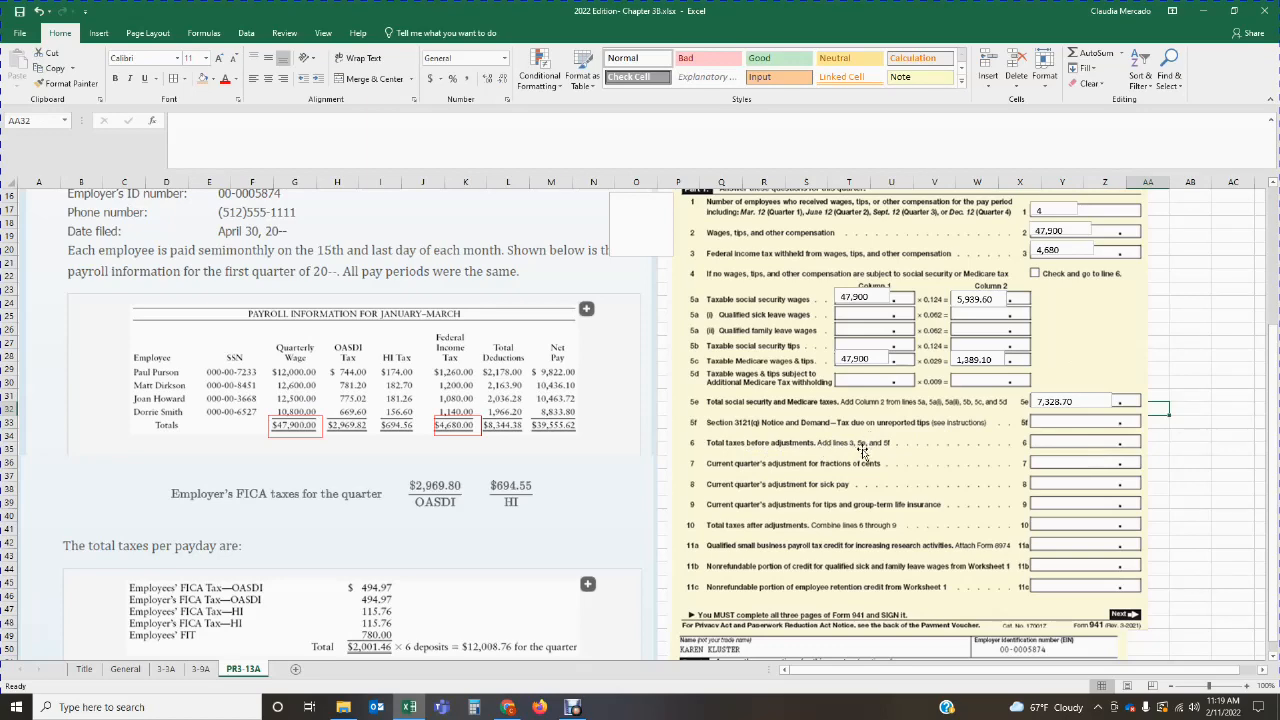
Step: In Calculator, add lines 3, 5e and 5f as 4,680 plus 7,328.70 plus 0, and return to the worksheet
left_click(475, 707)
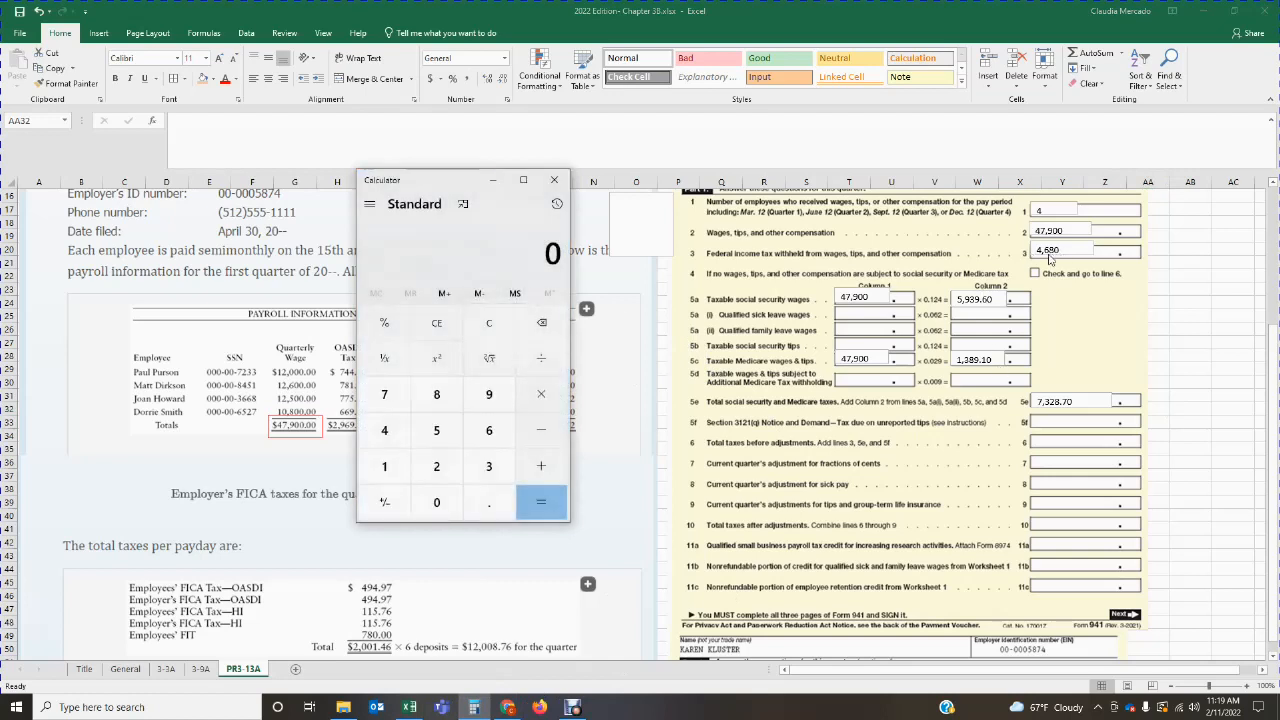
type("4,680")
key("plus")
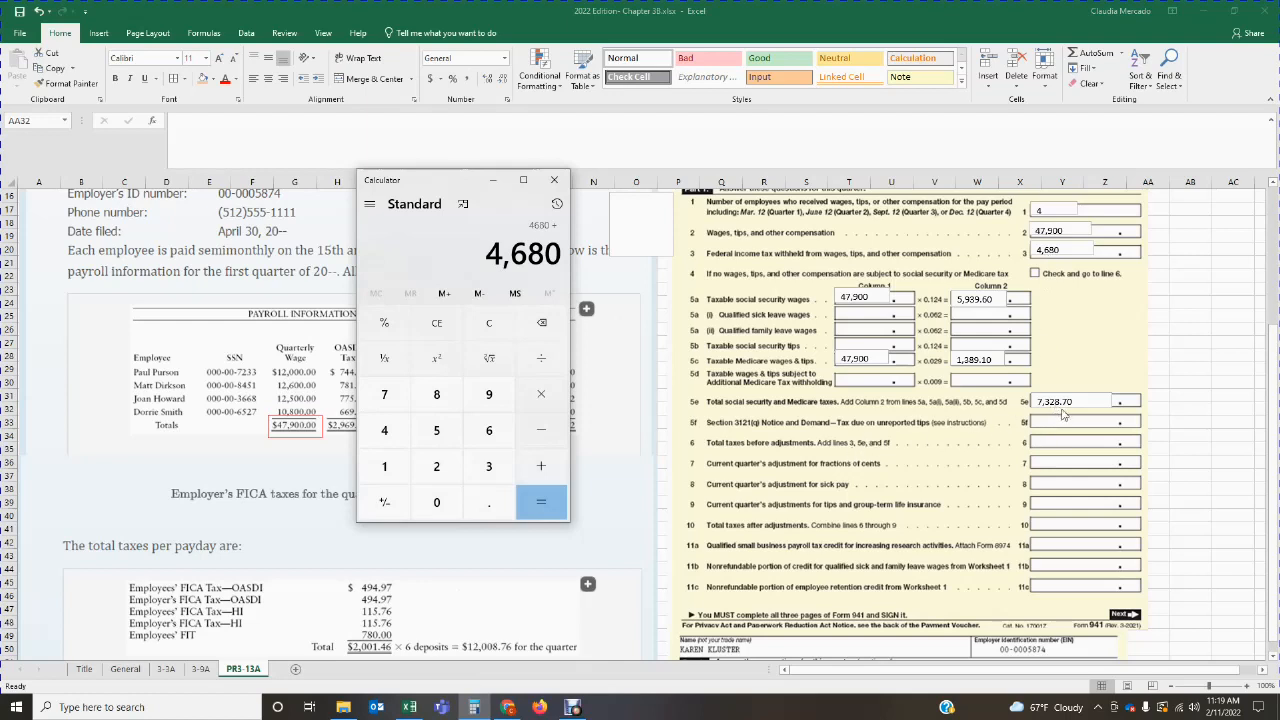
type("7328.70")
key("plus")
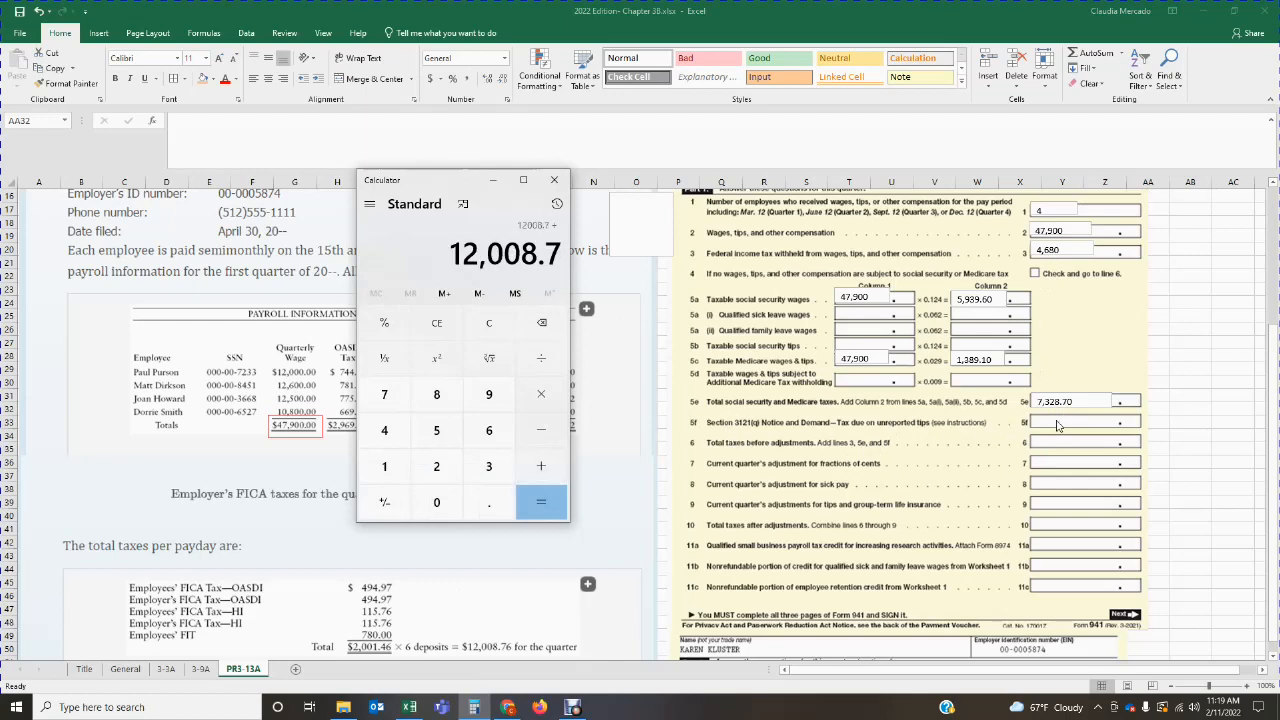
type("0")
key("Return")
key("alt+Tab")
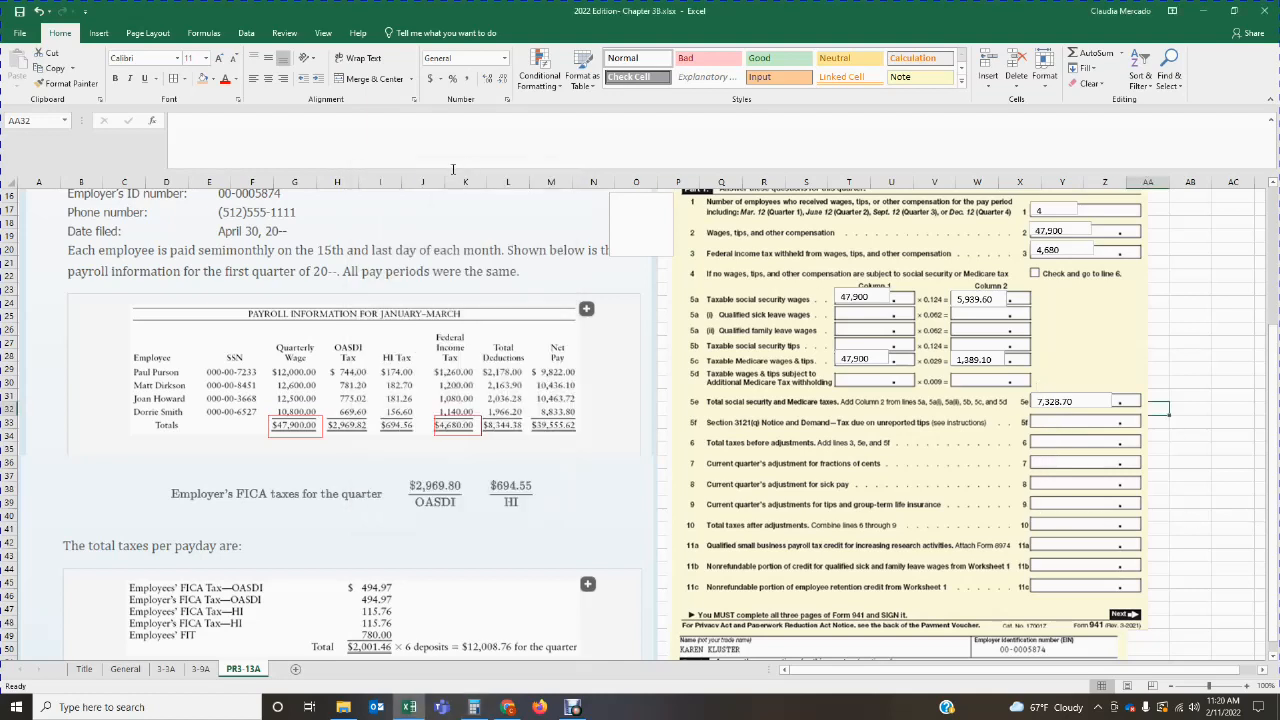
Step: Add a text box on line 6, total taxes before adjustments, and enter 12,008.70
left_click(100, 33)
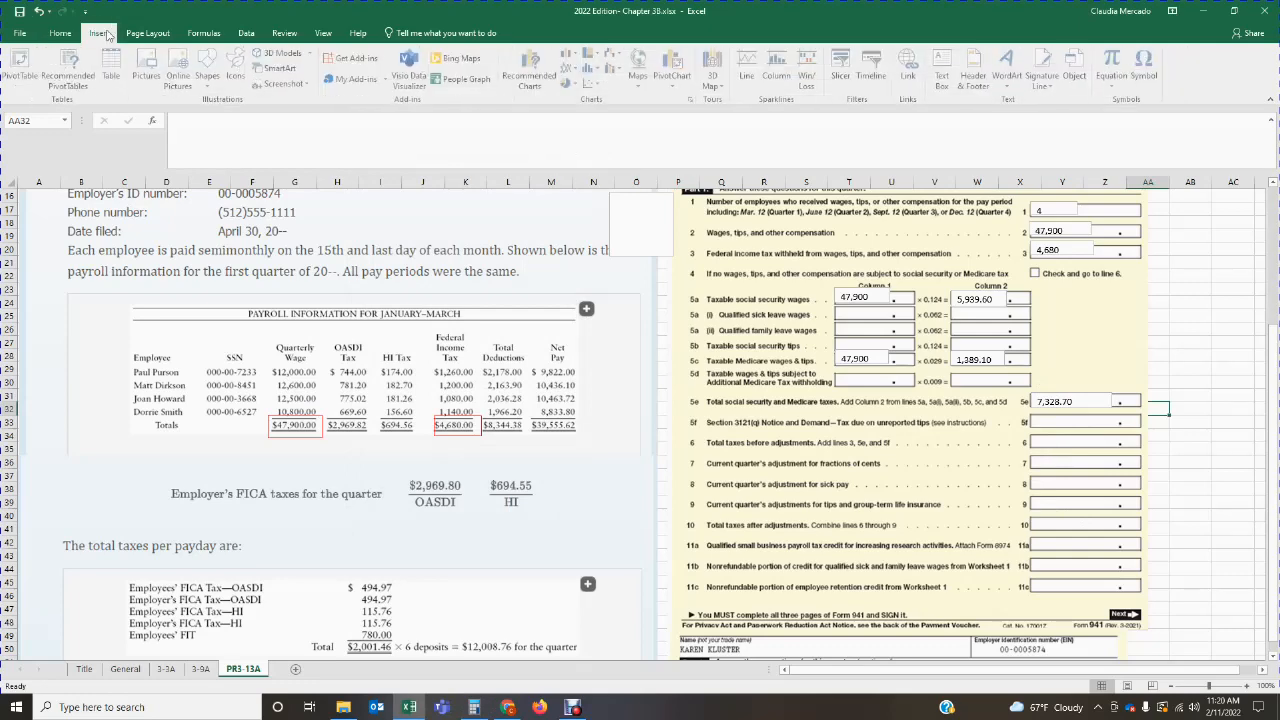
left_click(943, 75)
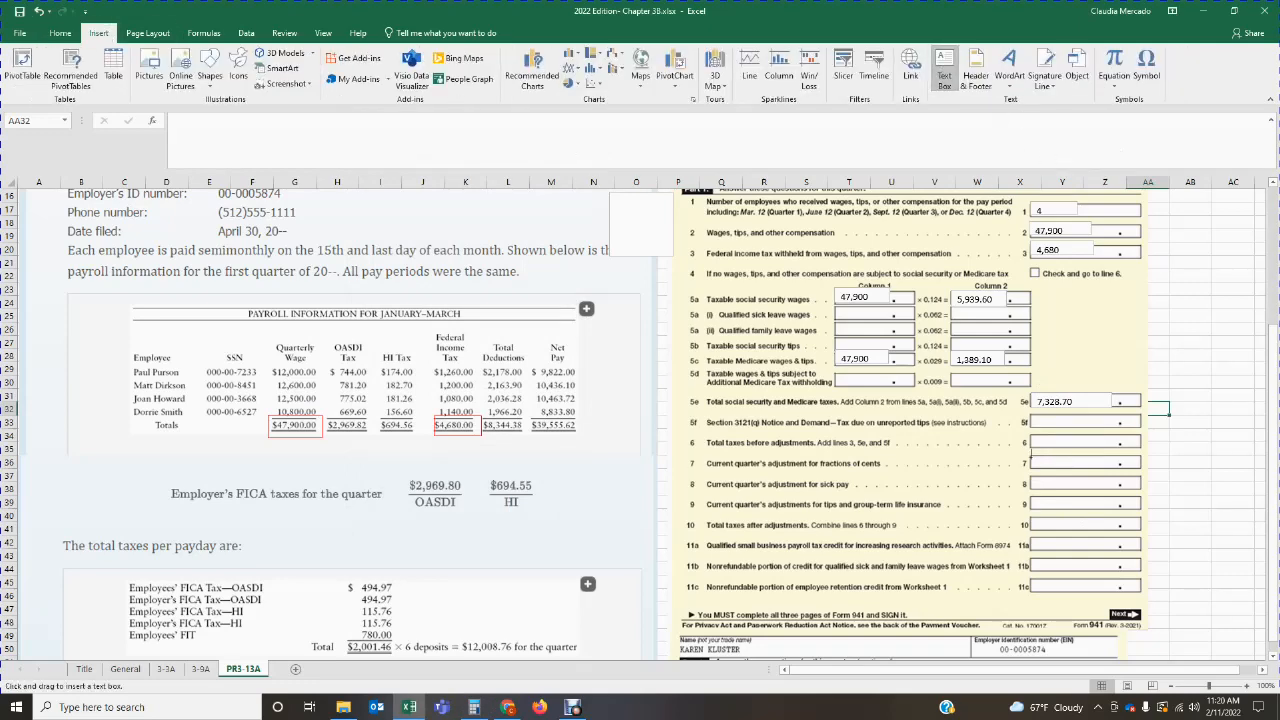
left_click_drag(1032, 433, 1116, 448)
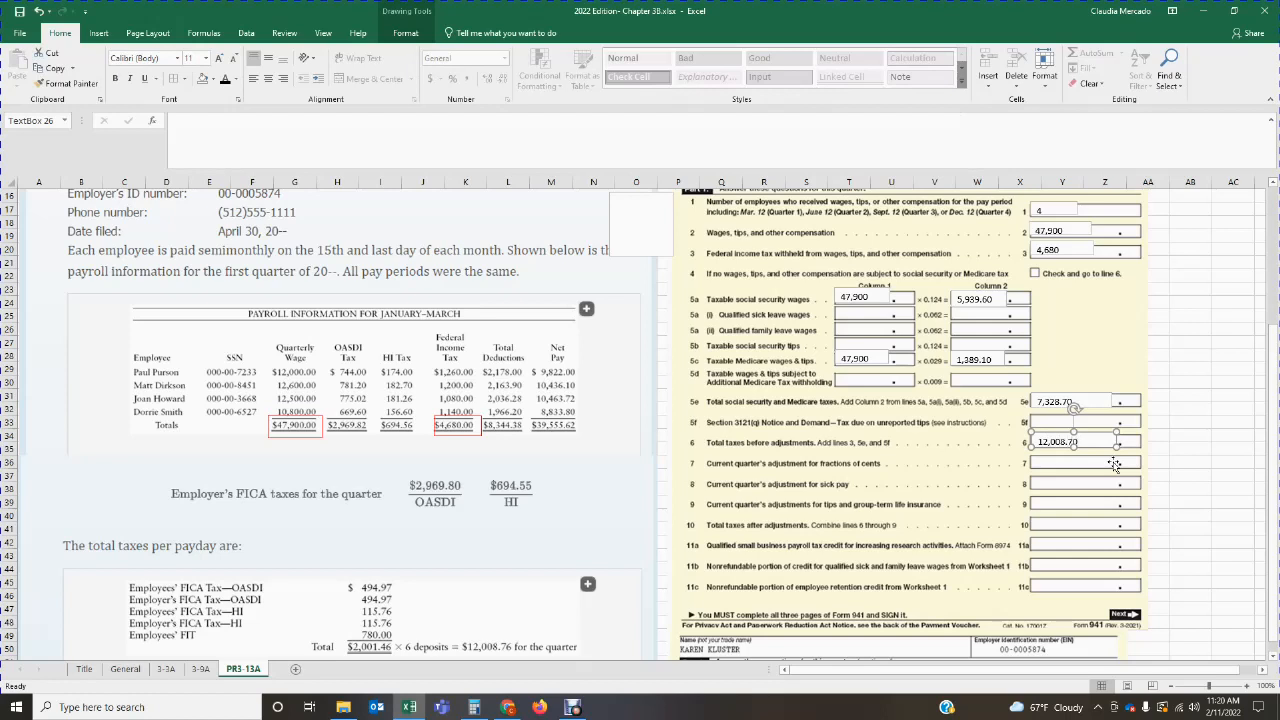
key("Escape")
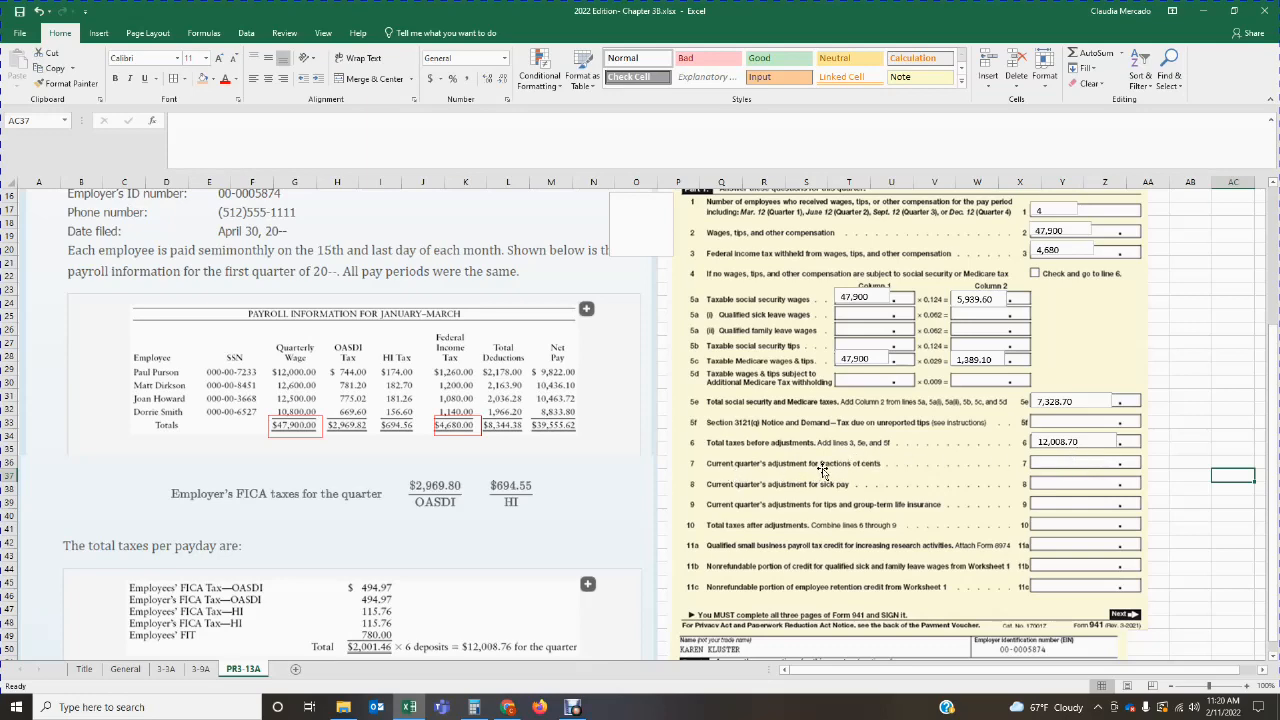
Step: Draw an unfilled, red-outlined rectangle about 2.18 by 0.44 inches around the $12,008.76 quarterly deposit total in the problem text
scroll(846, 472, "down", 2)
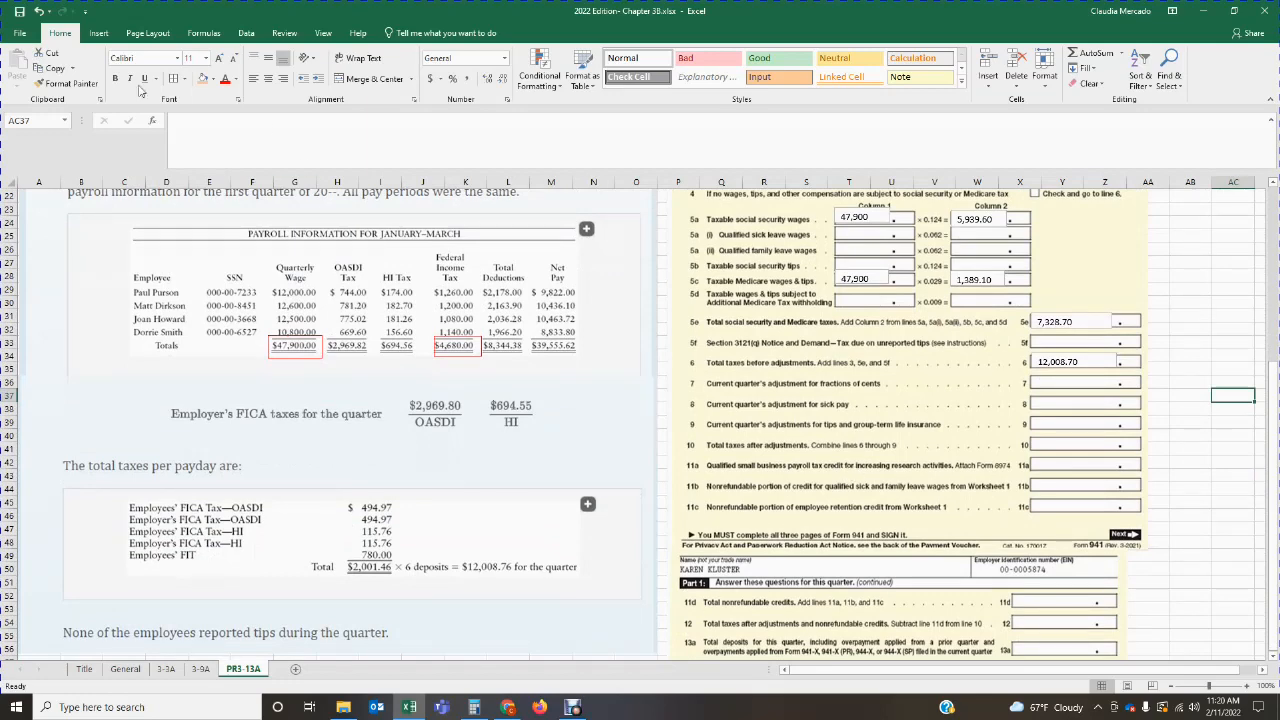
left_click(100, 33)
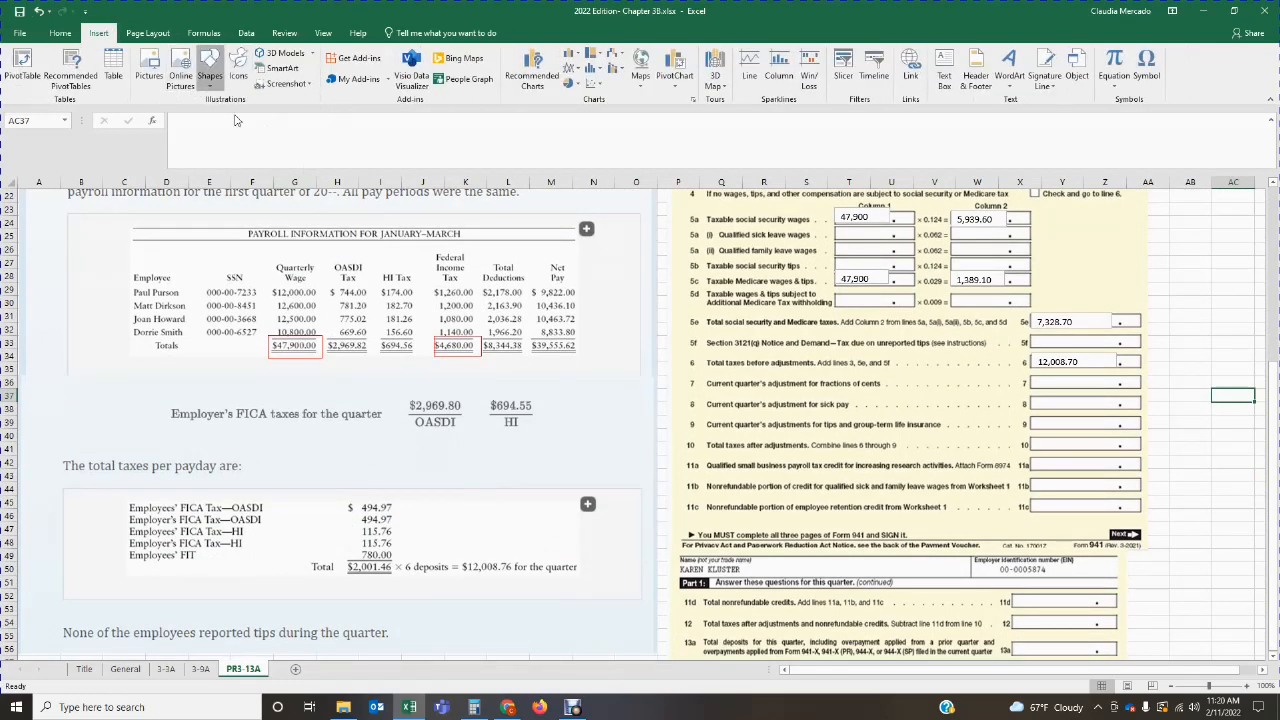
left_click(210, 74)
left_click(247, 120)
mouse_move(462, 556)
left_mouse_down()
mouse_move(466, 583)
mouse_move(600, 581)
left_mouse_up()
left_click(448, 55)
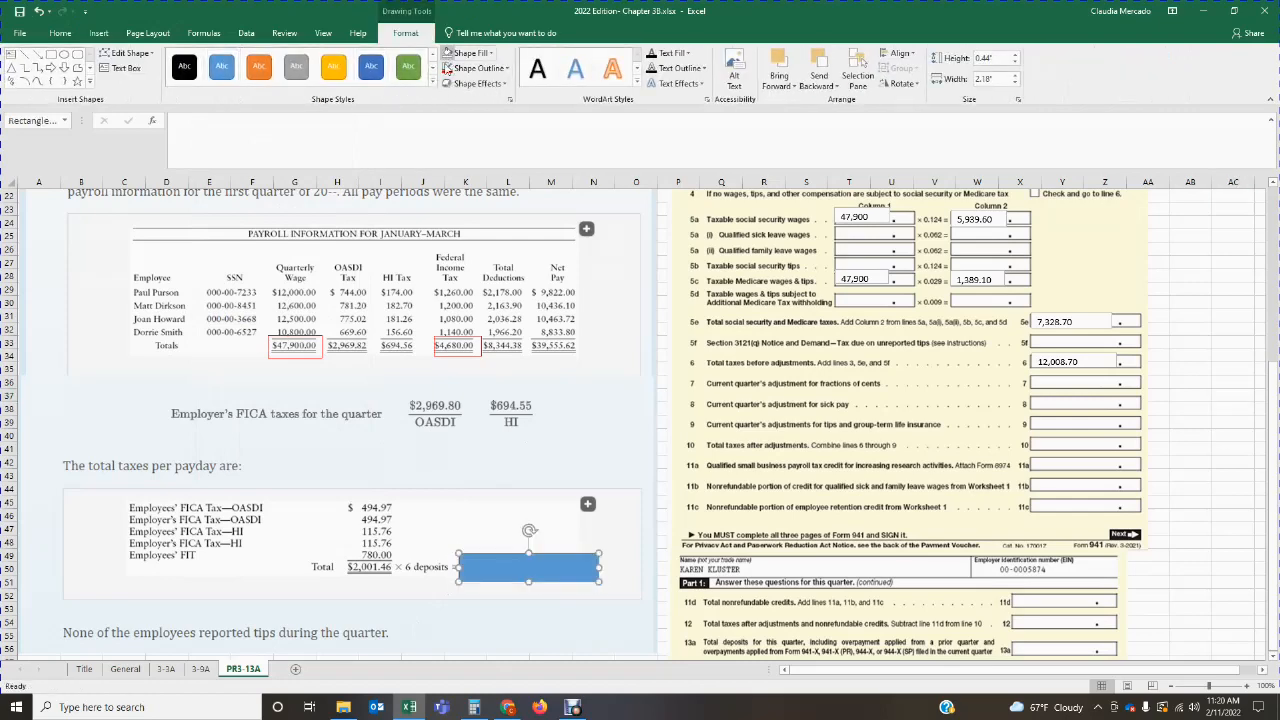
left_click(448, 68)
left_click(461, 517)
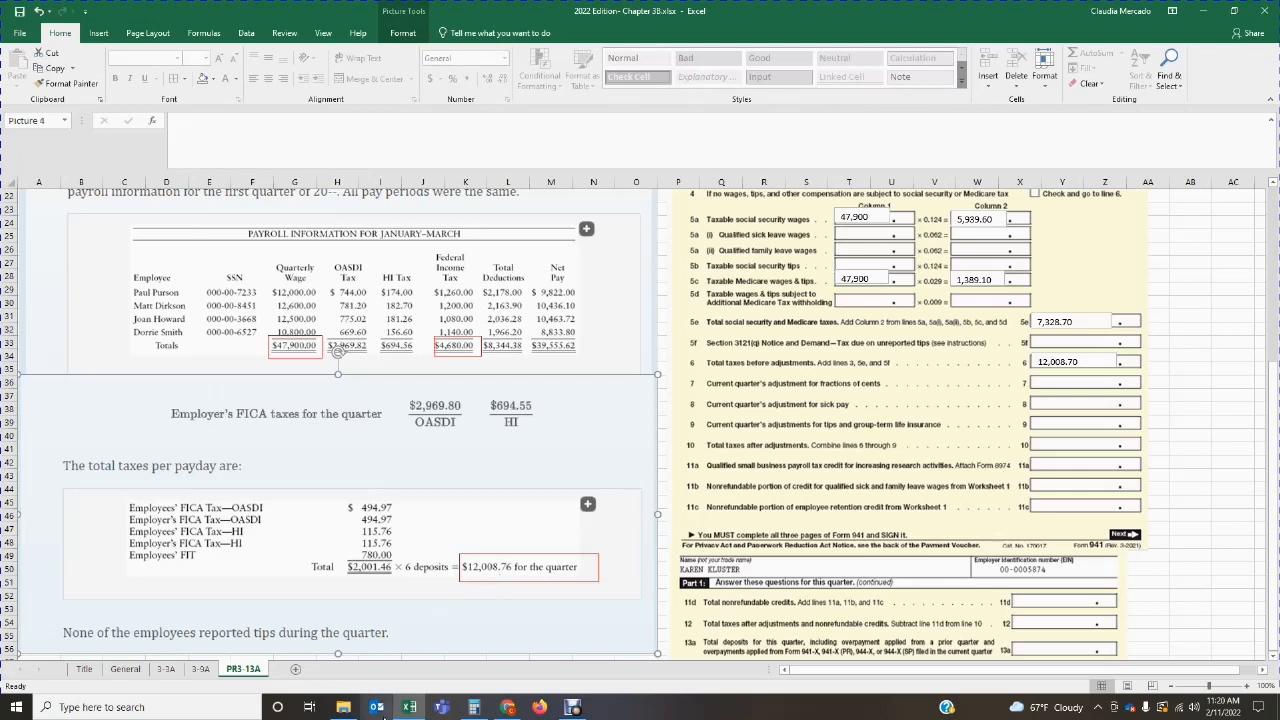
Step: In Calculator, subtract the line 6 amount of 12,008.70 from the 12,008.76 deposit total, and return to the worksheet
left_click(474, 707)
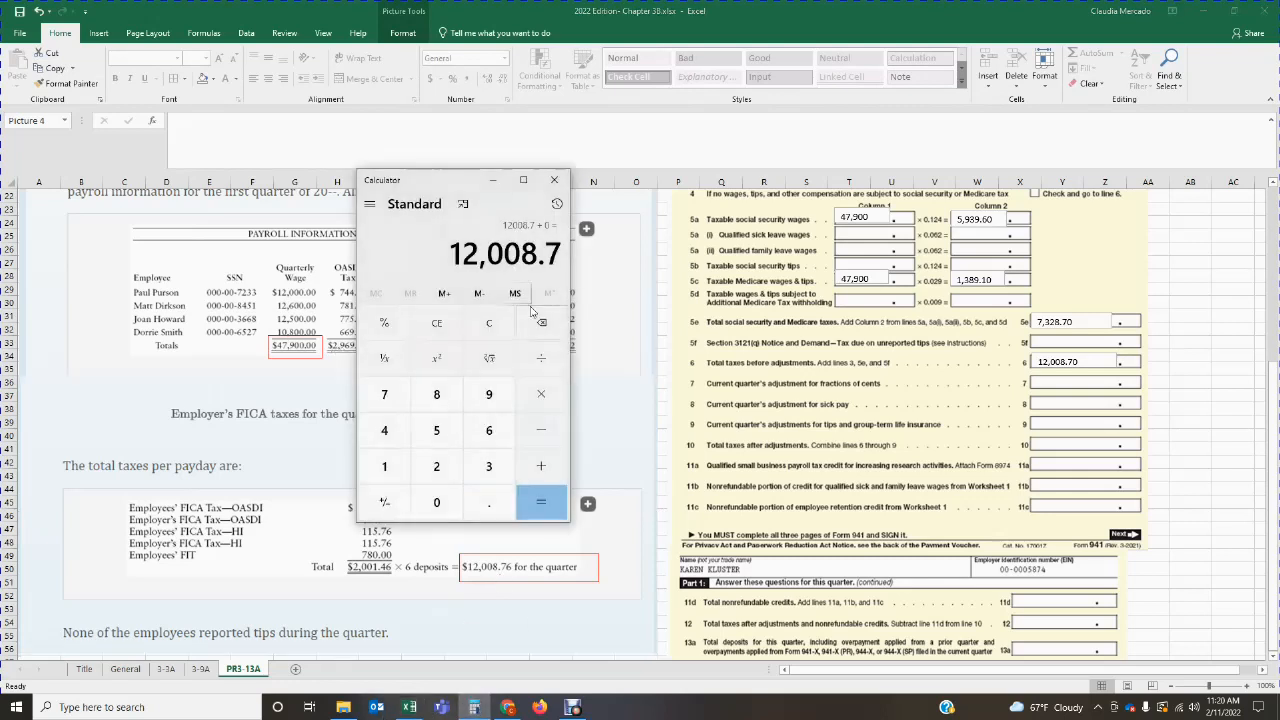
left_click(474, 323)
type("12008.76")
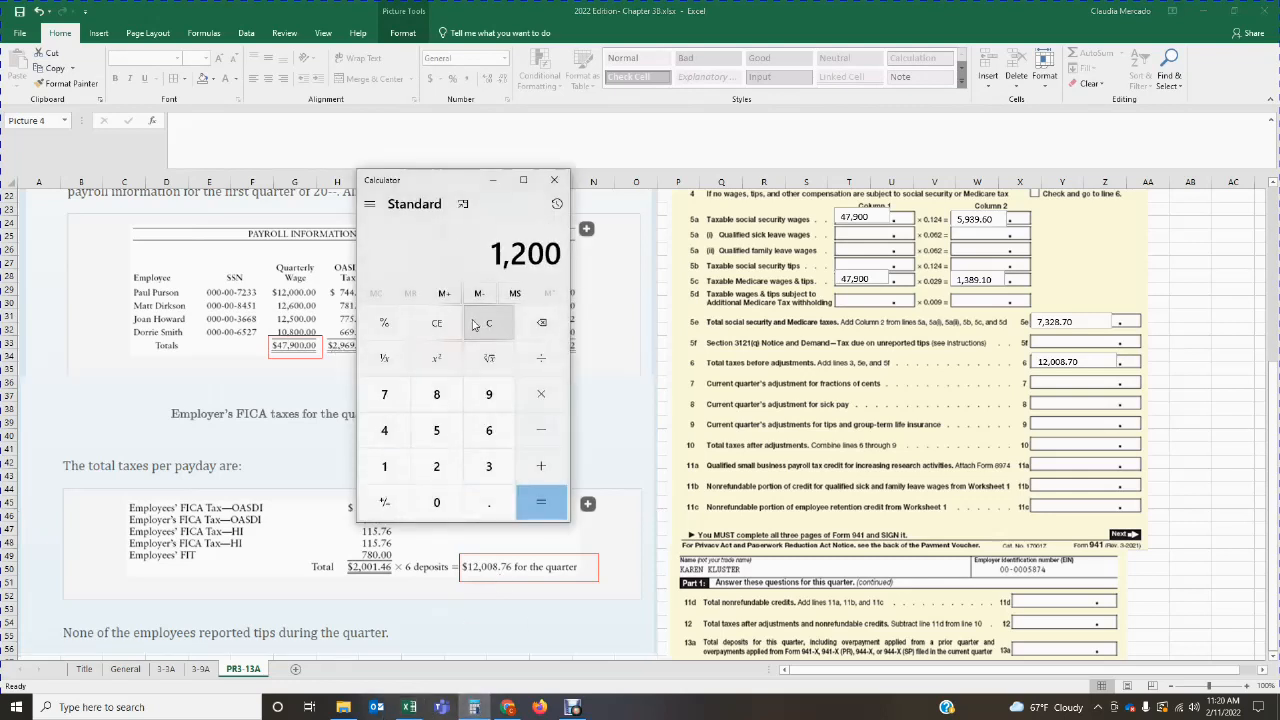
key("Return")
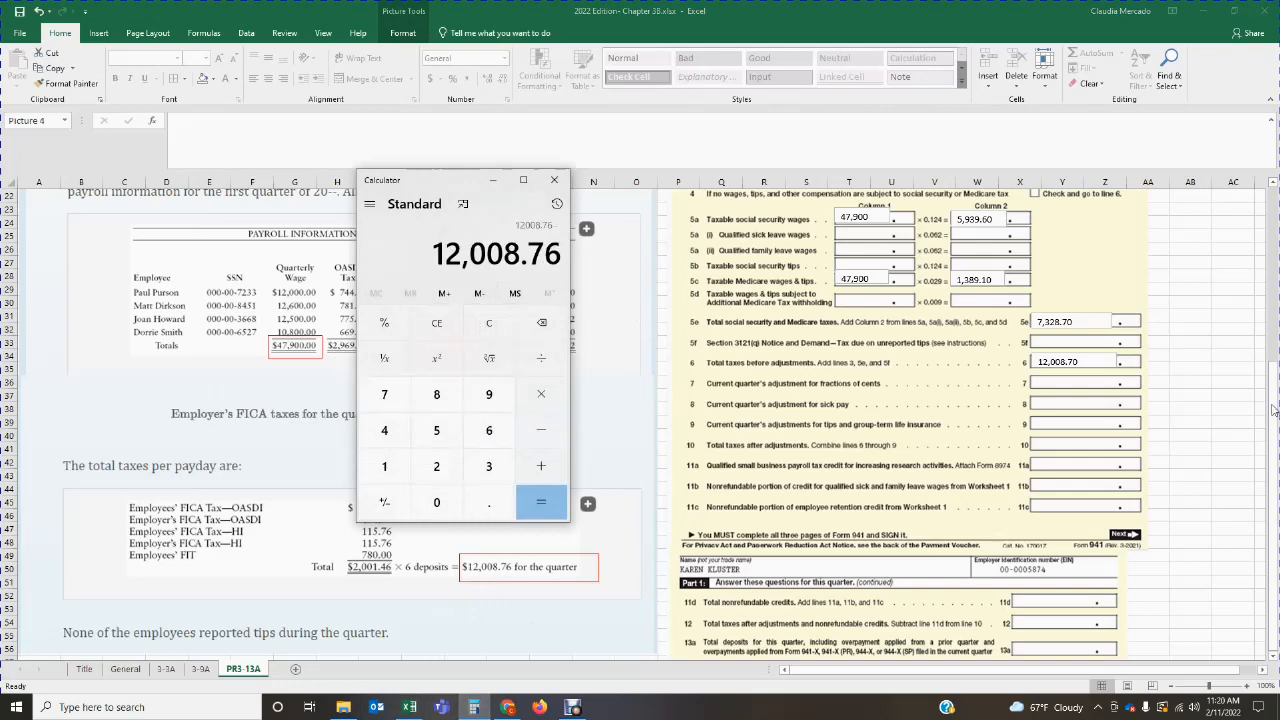
type("12008.70")
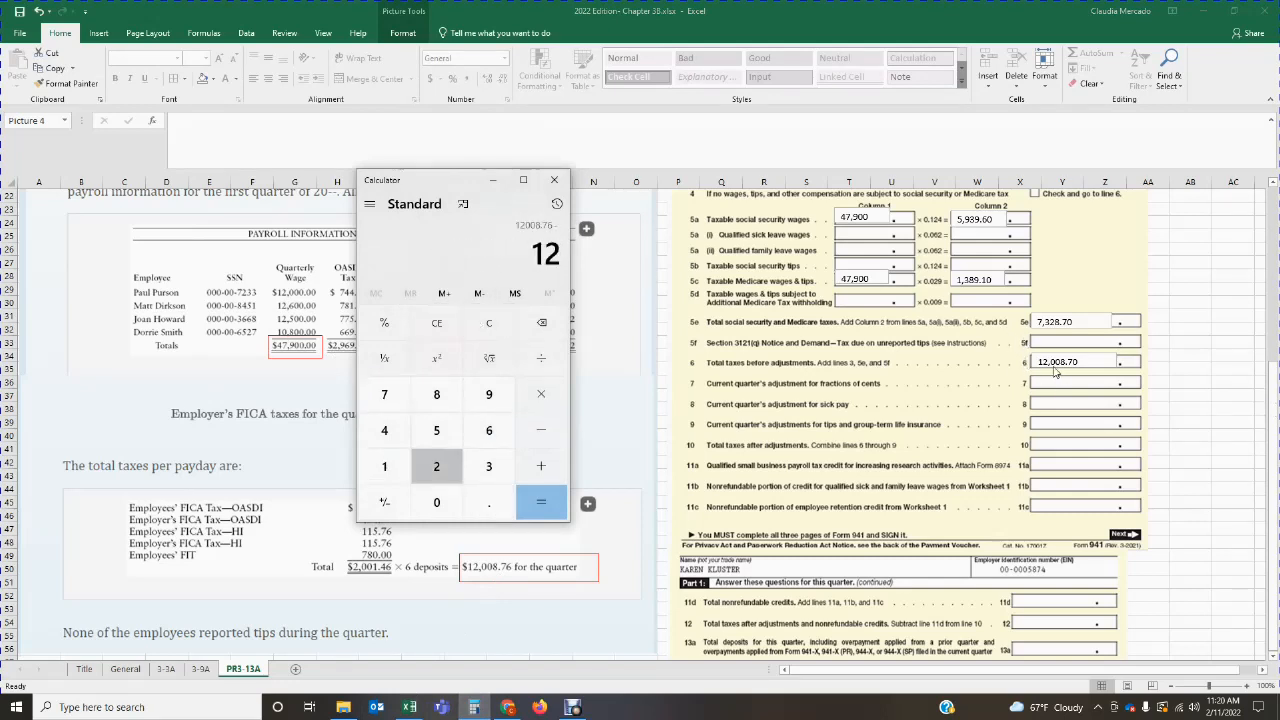
key("Return")
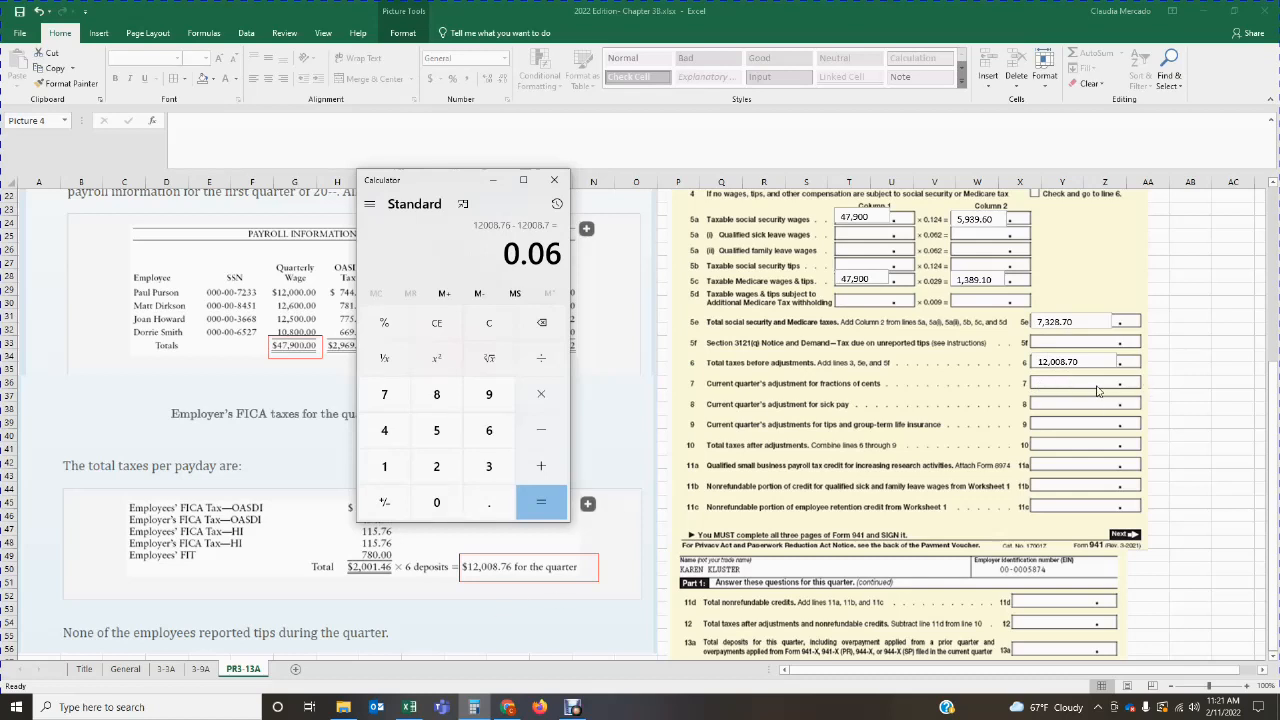
left_click(640, 365)
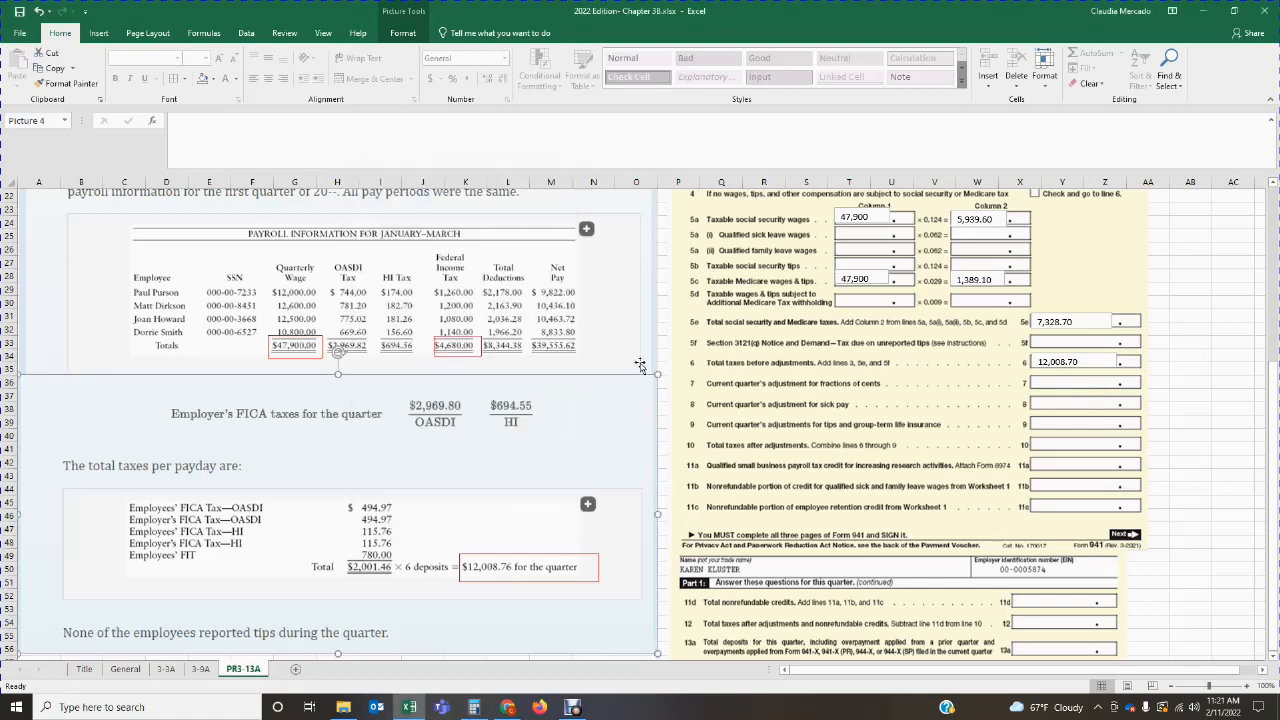
Step: Add a text box on line 7, current quarter's adjustment for fractions of cents, and enter 0.06
left_click(96, 33)
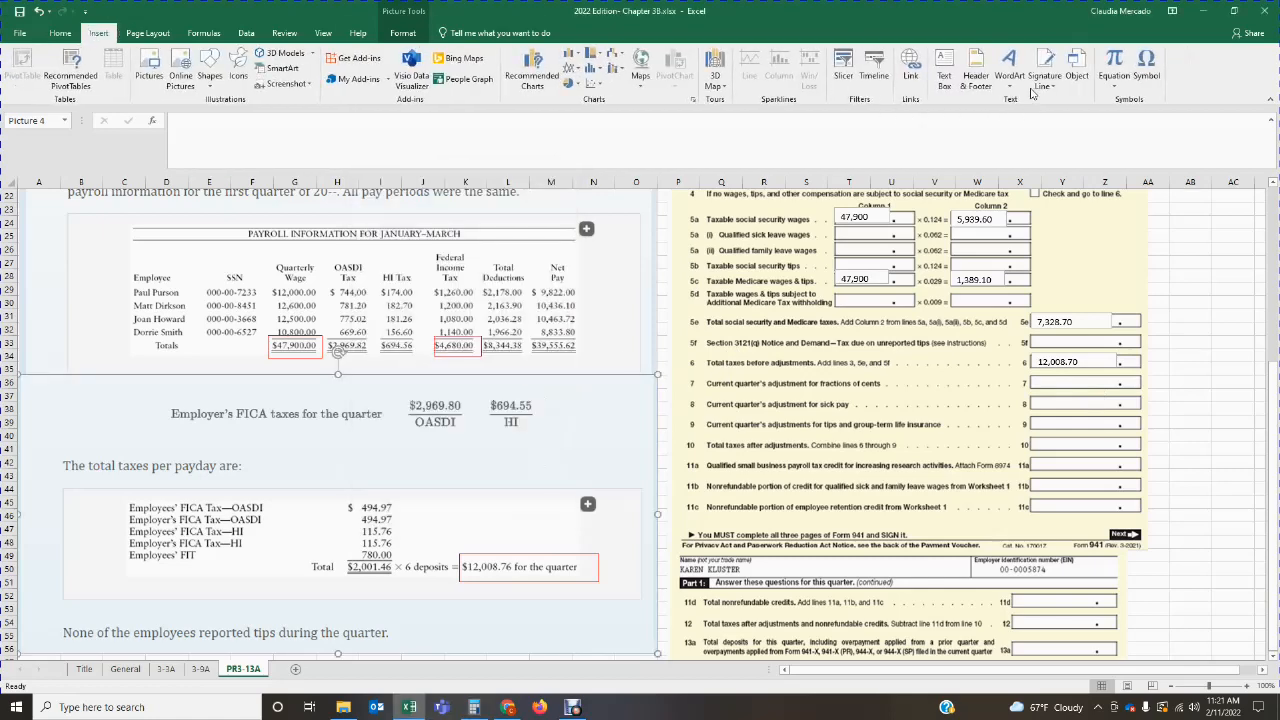
left_click(944, 75)
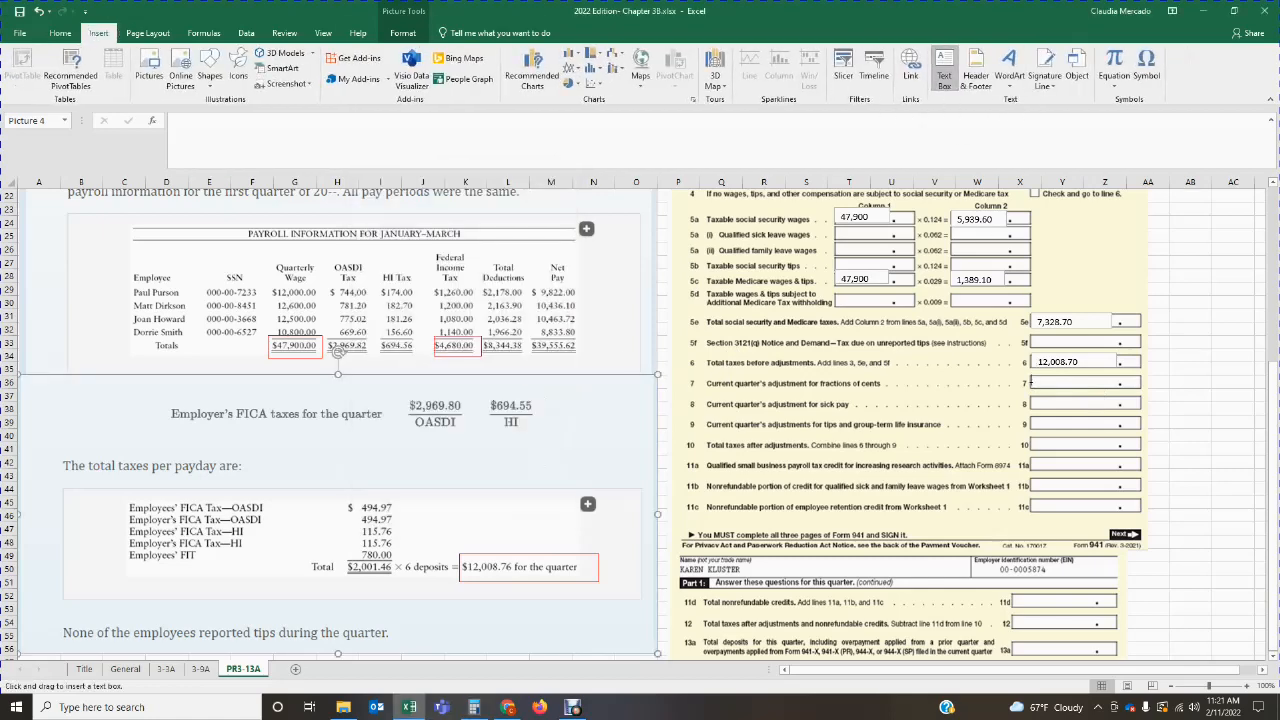
mouse_move(1028, 378)
left_mouse_down()
mouse_move(1110, 390)
mouse_move(1060, 375)
left_mouse_up()
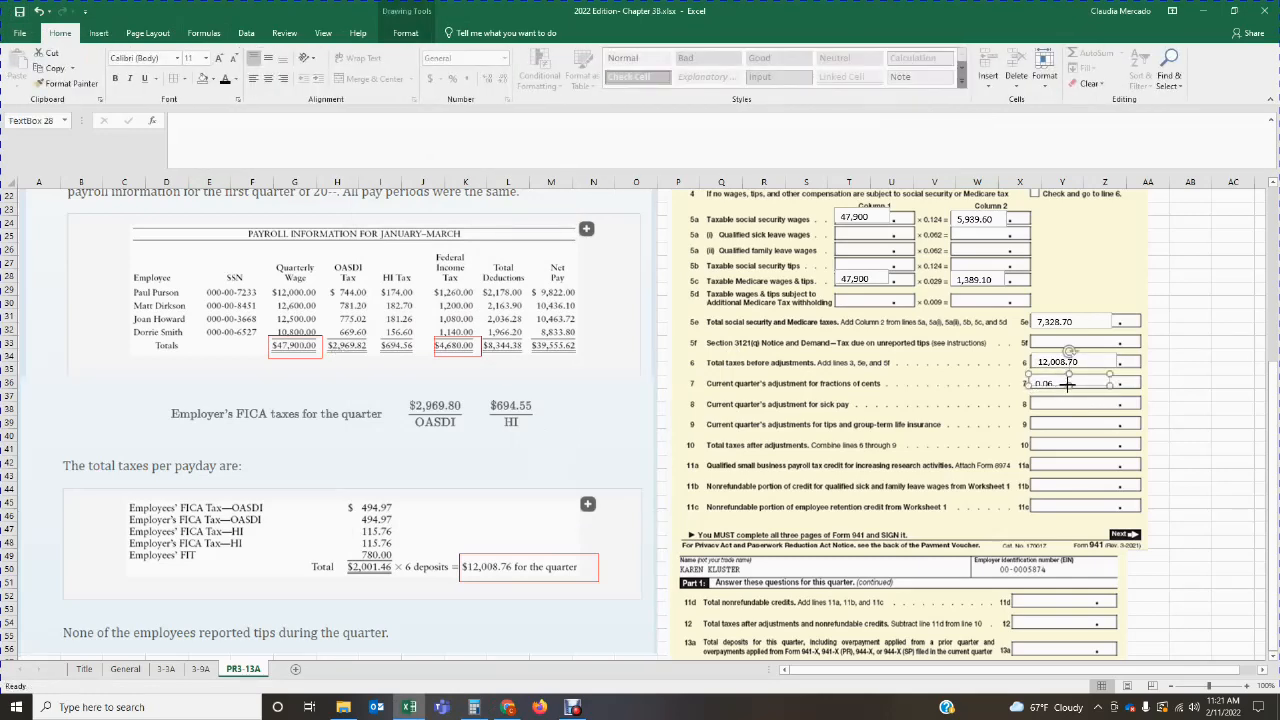
left_click(1069, 410)
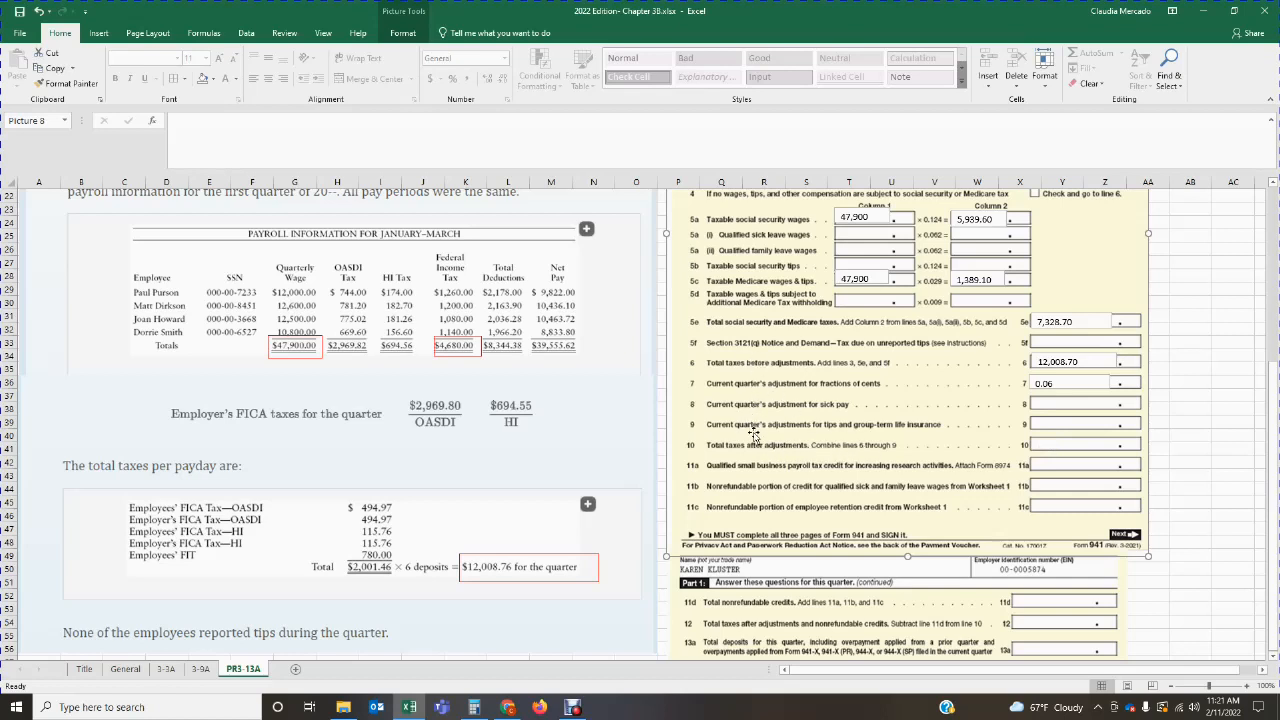
Step: In Calculator, clear the previous result, add 12,008.70 and 0.06 for line 10, and close the calculator
left_click(474, 707)
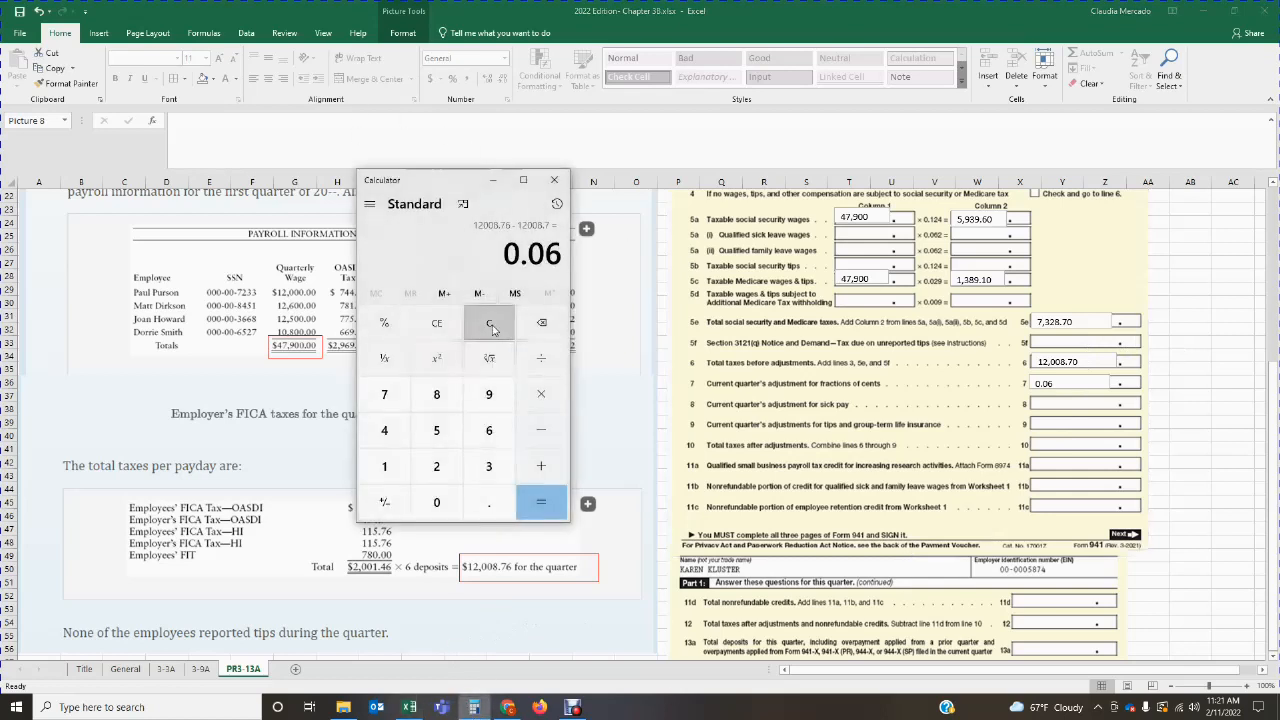
left_click(489, 322)
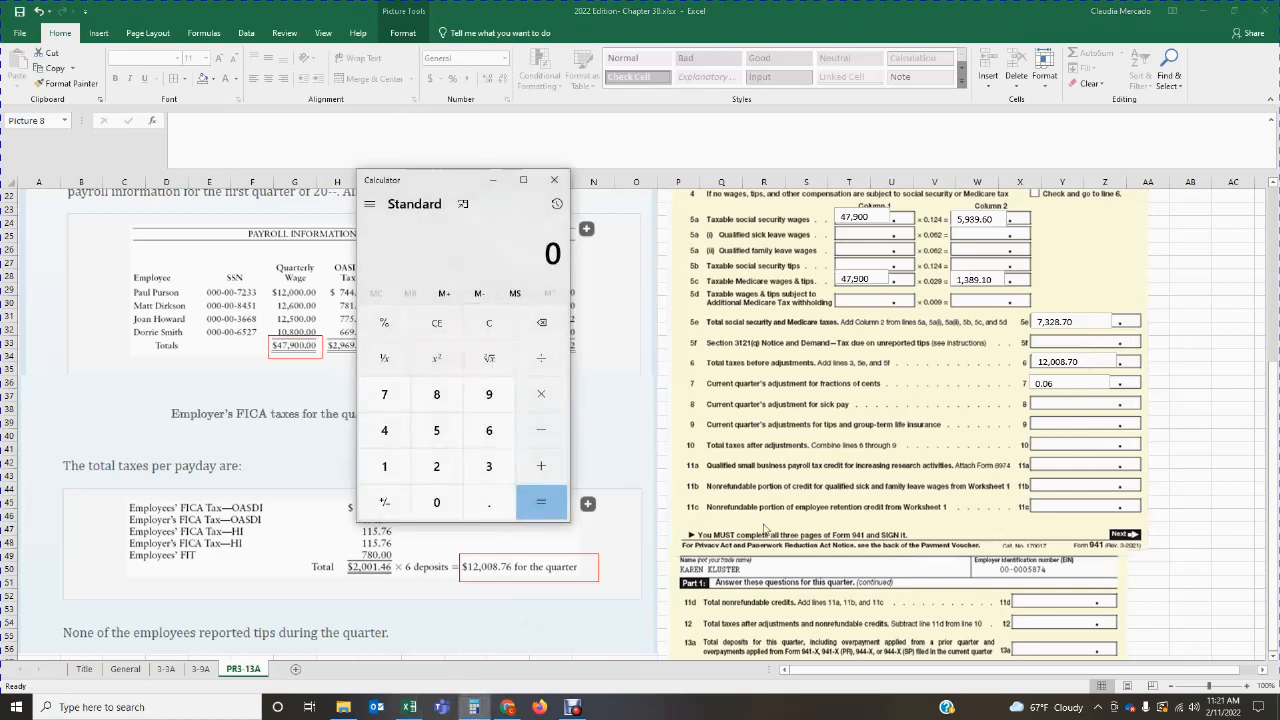
type("12008.70")
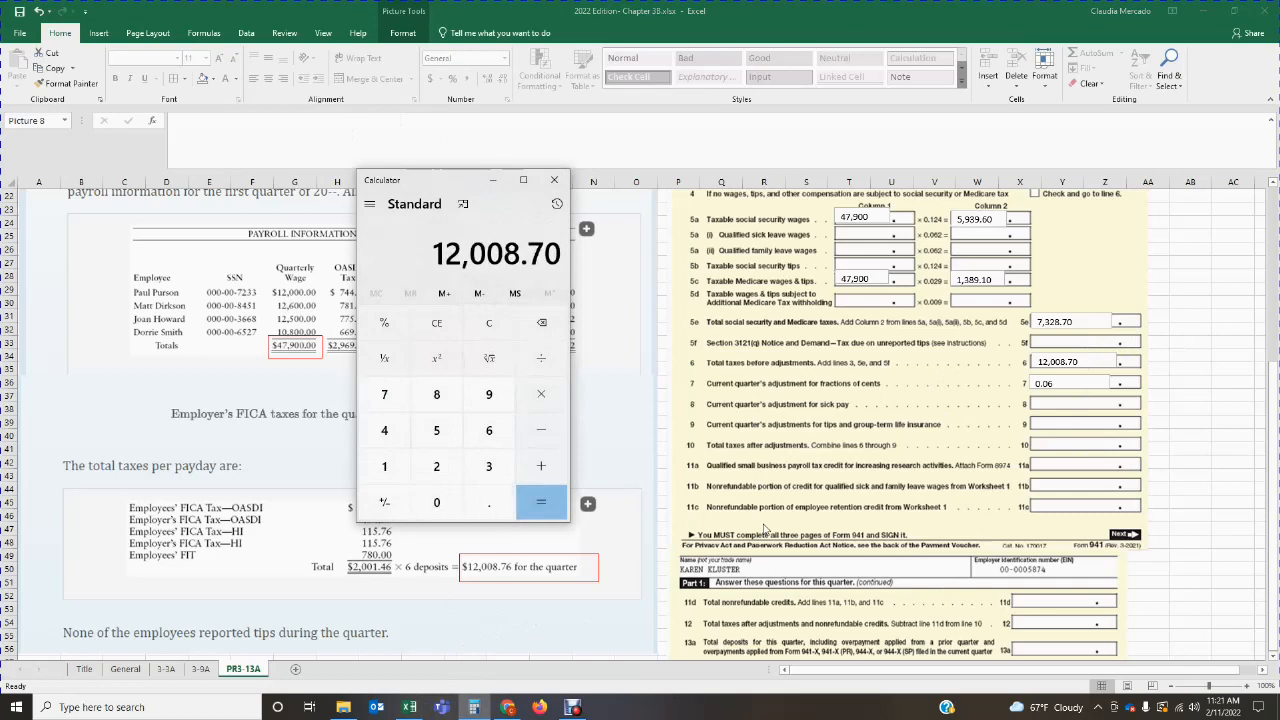
key("plus")
type("0.06")
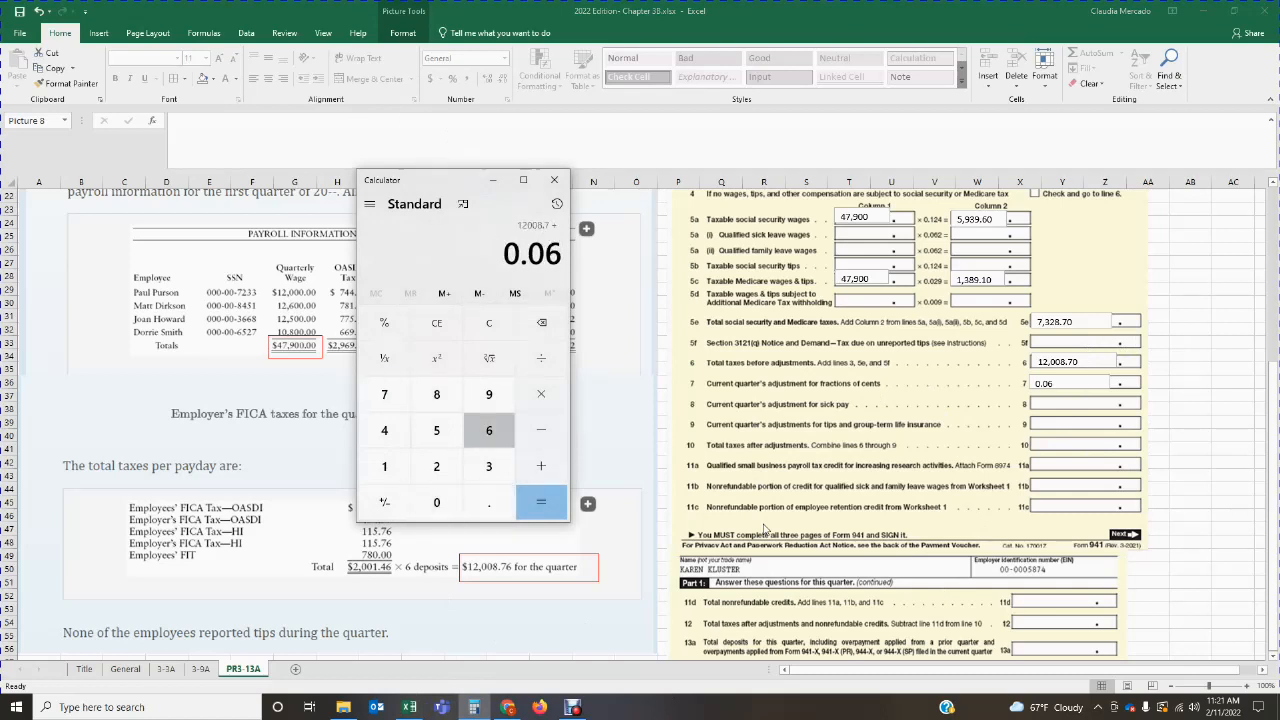
key("Return")
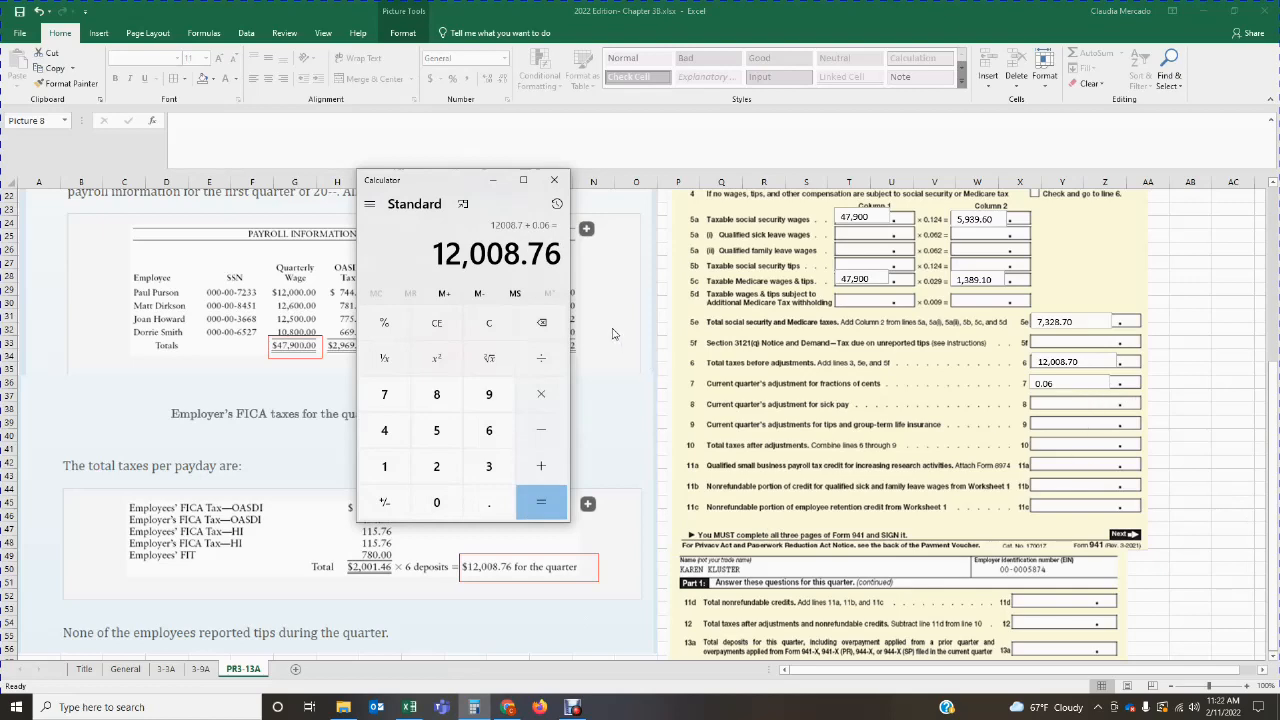
left_click(554, 180)
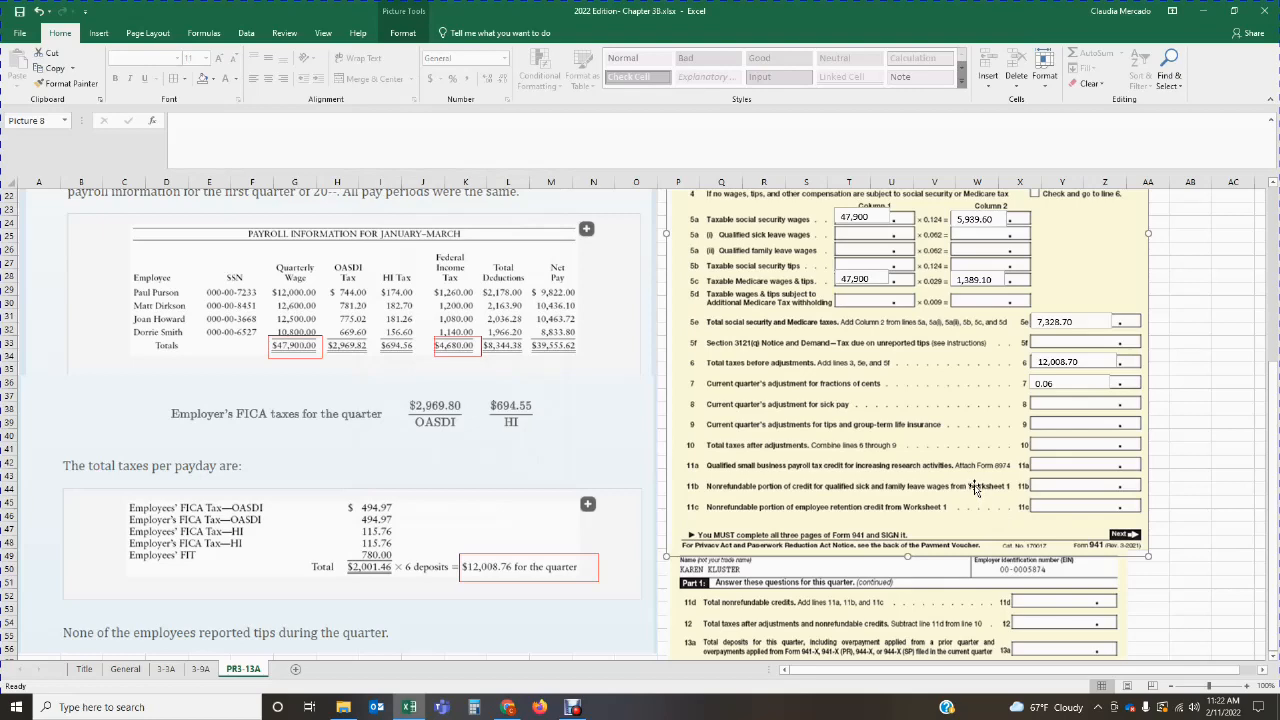
Step: Add a text box on line 10, total taxes after adjustments, and enter 12,008.76
left_click(98, 33)
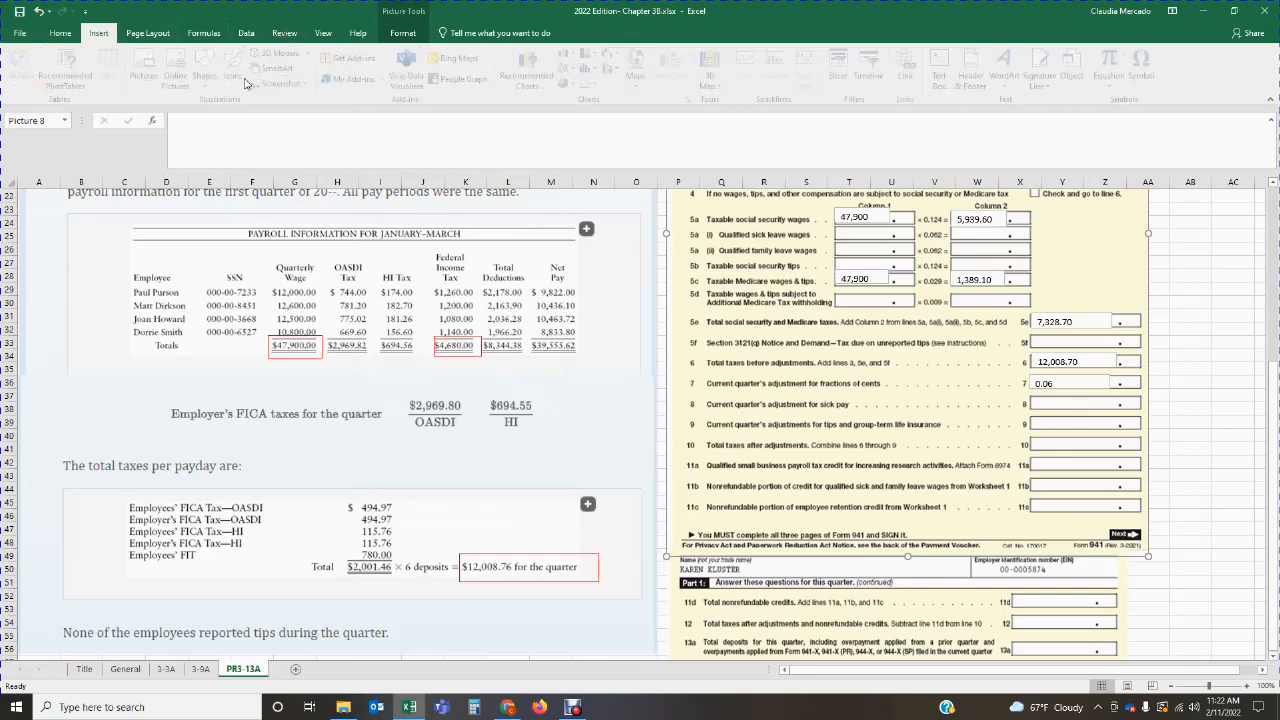
left_click(944, 78)
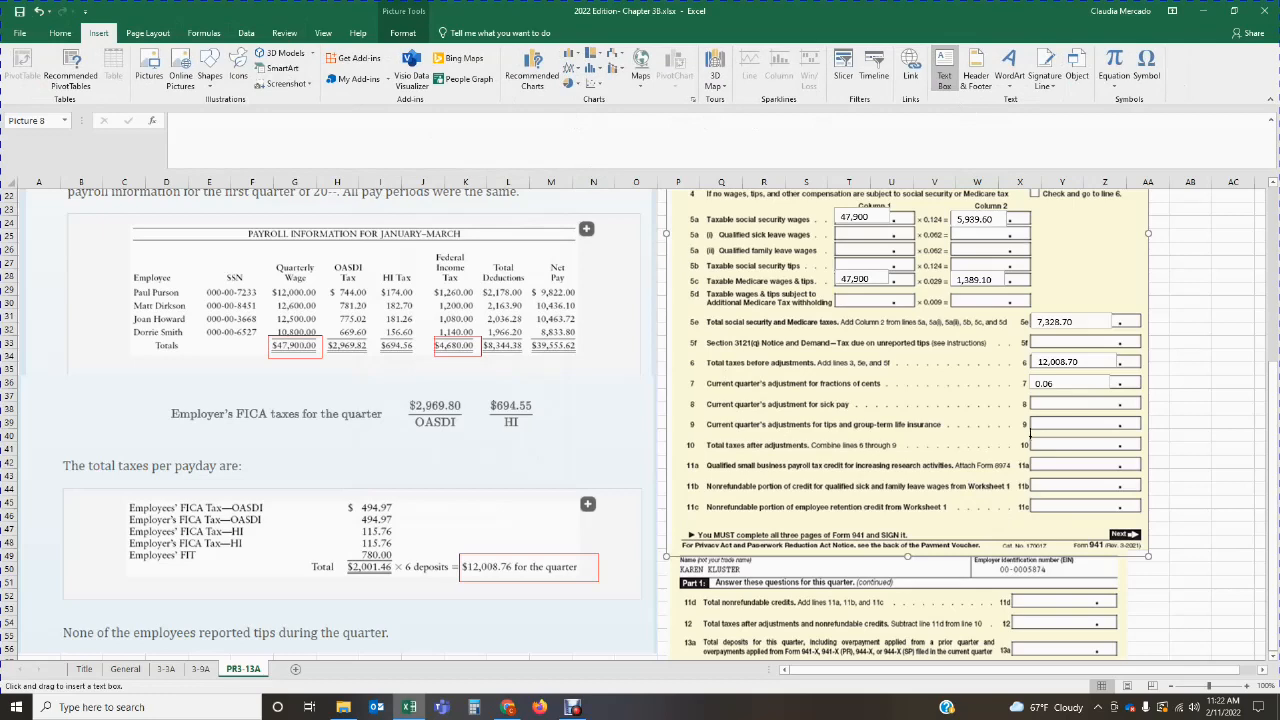
left_click_drag(1030, 434, 1114, 448)
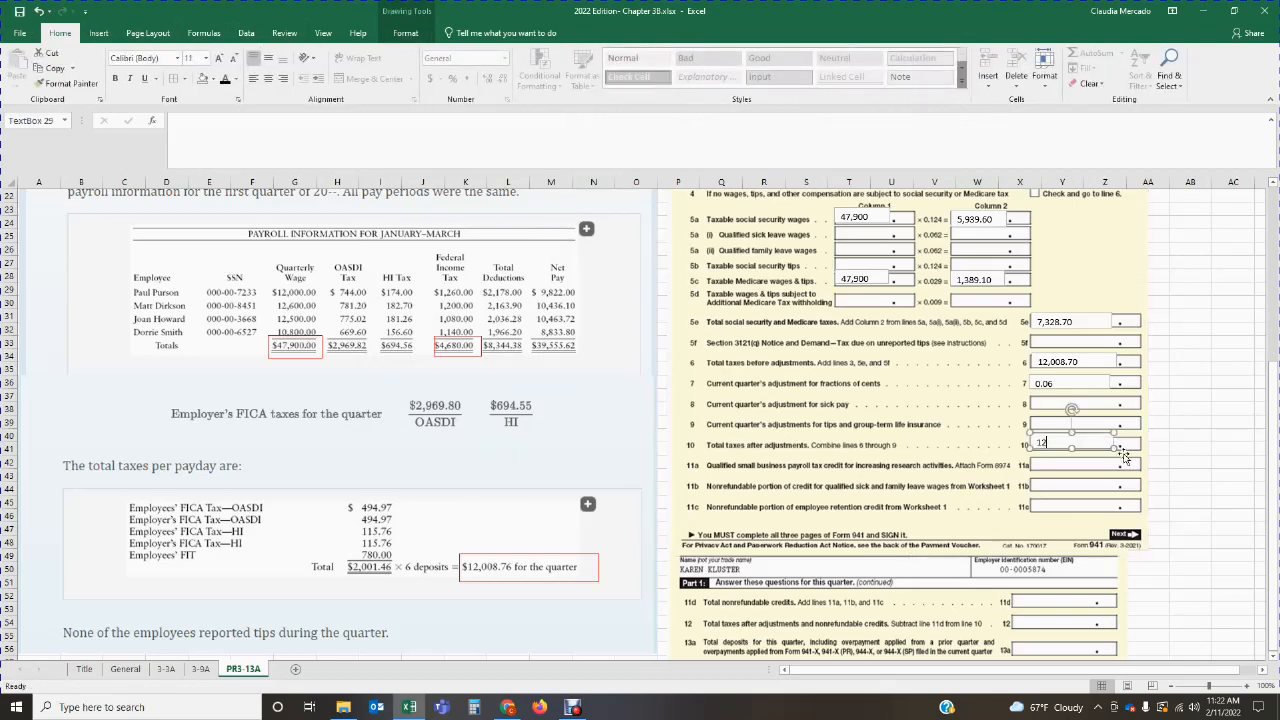
type("12,008.76")
left_click(1119, 506)
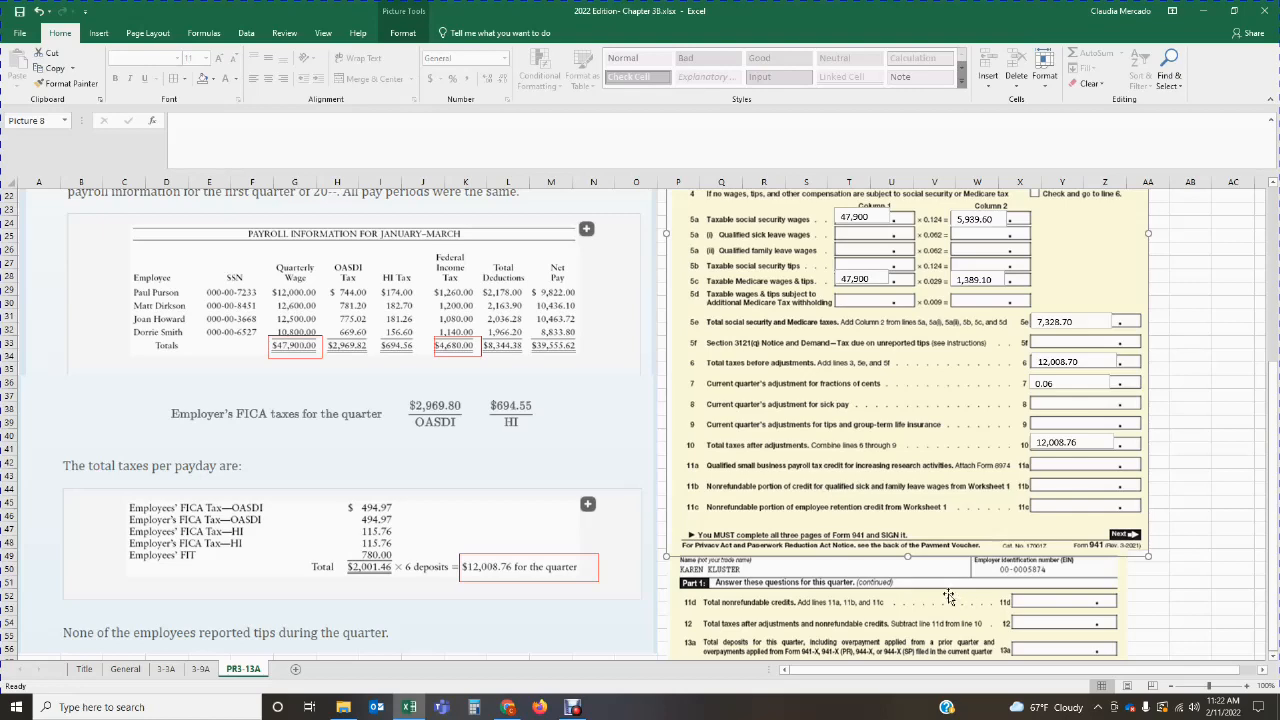
Step: Add a text box on line 12, total taxes after adjustments and nonrefundable credits, and enter 12,008.76
scroll(949, 597, "down", 4)
scroll(949, 597, "down", 3)
scroll(949, 597, "down", 2)
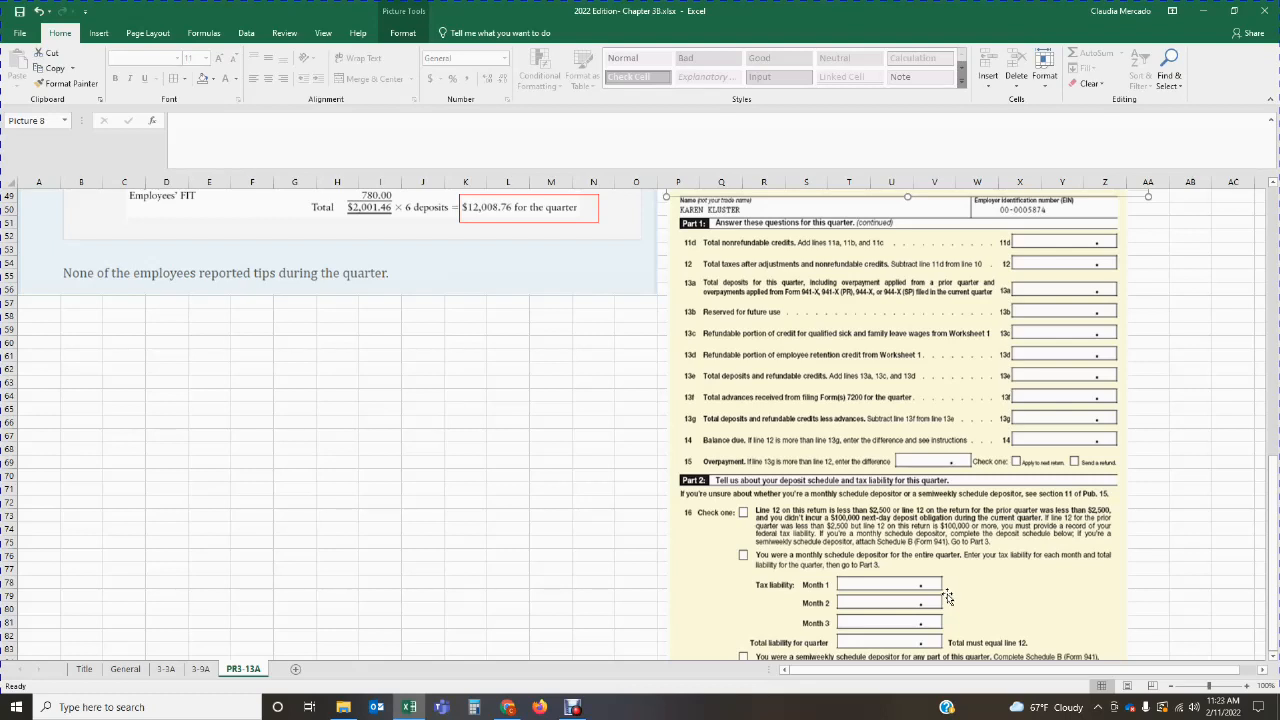
scroll(925, 459, "up", 5)
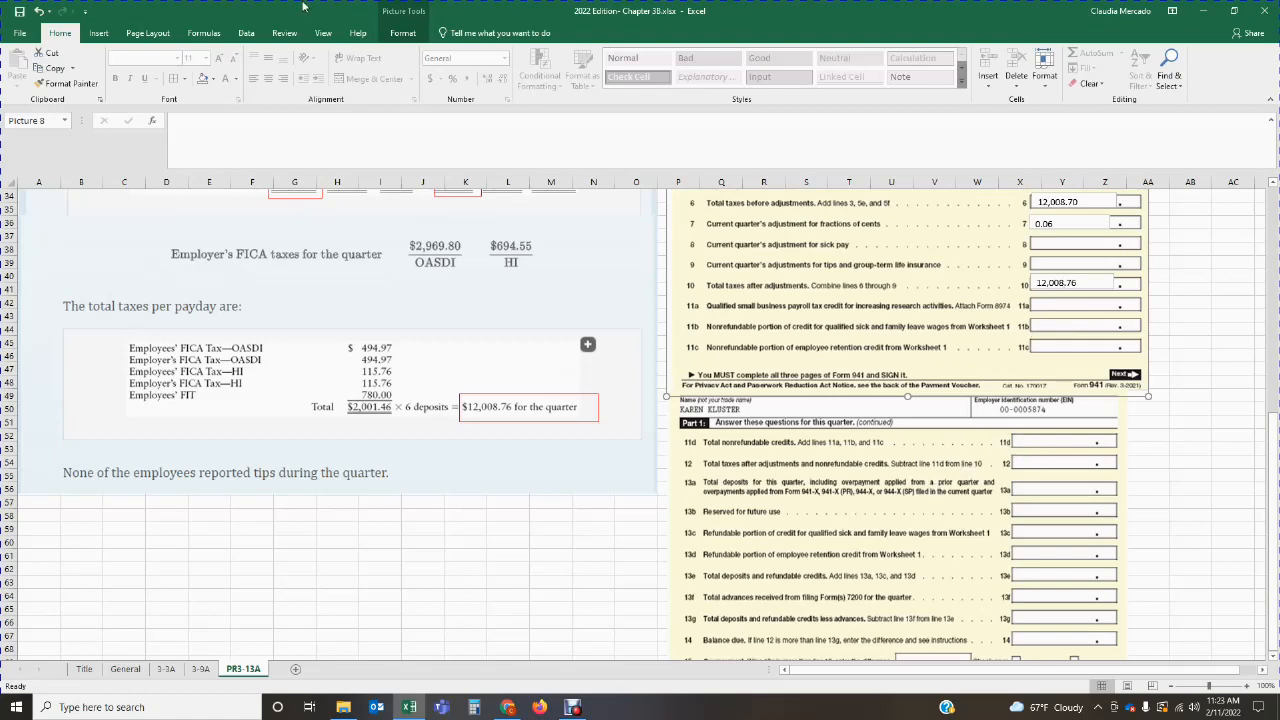
left_click(98, 33)
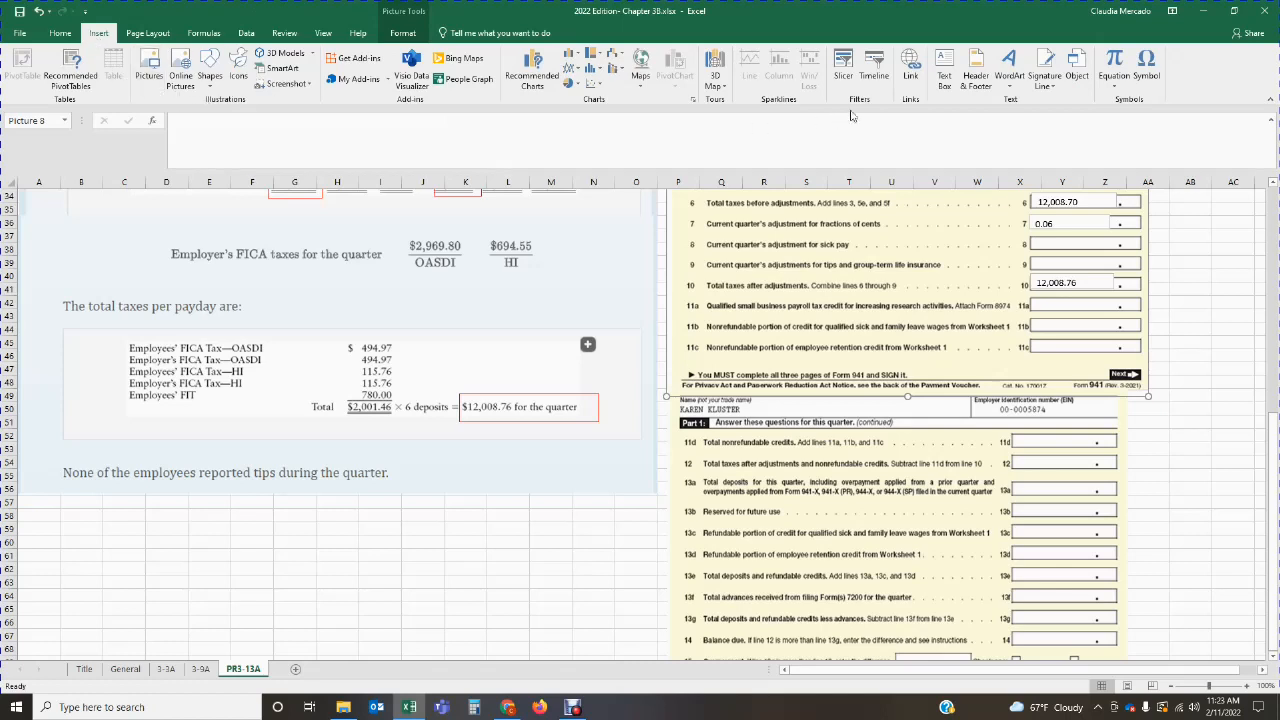
left_click(944, 75)
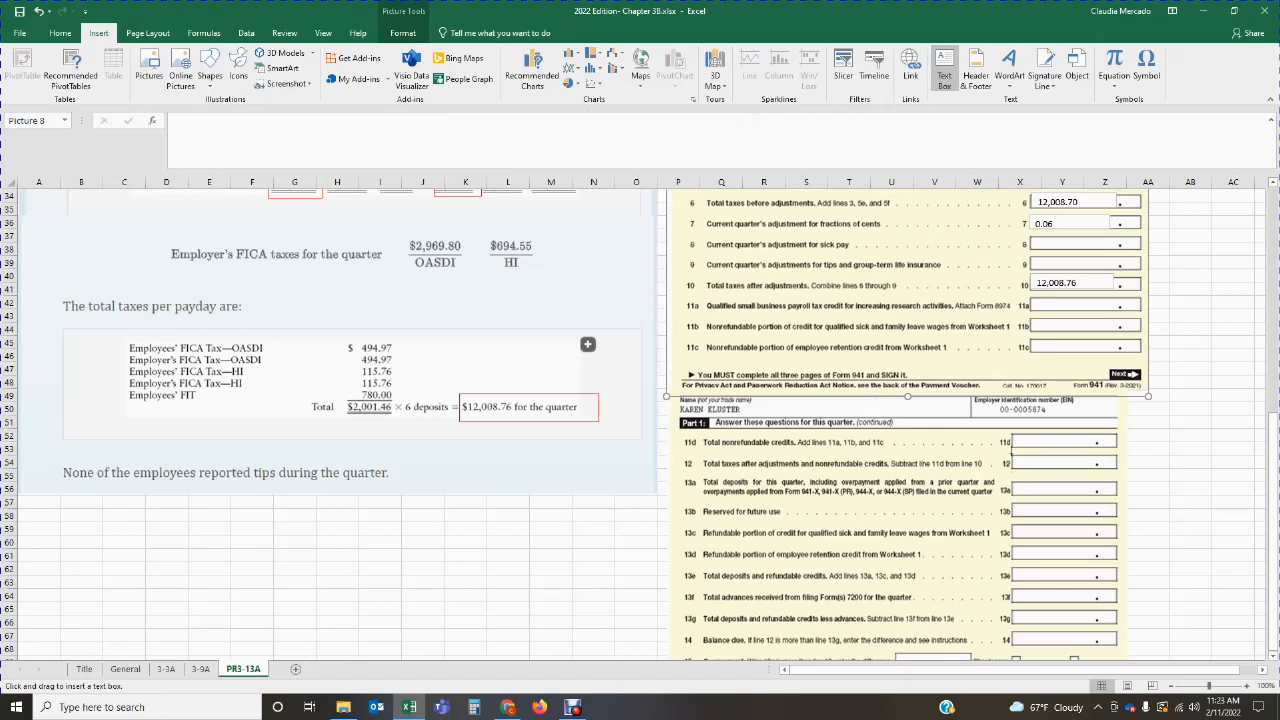
left_click_drag(1011, 455, 1092, 466)
type("1")
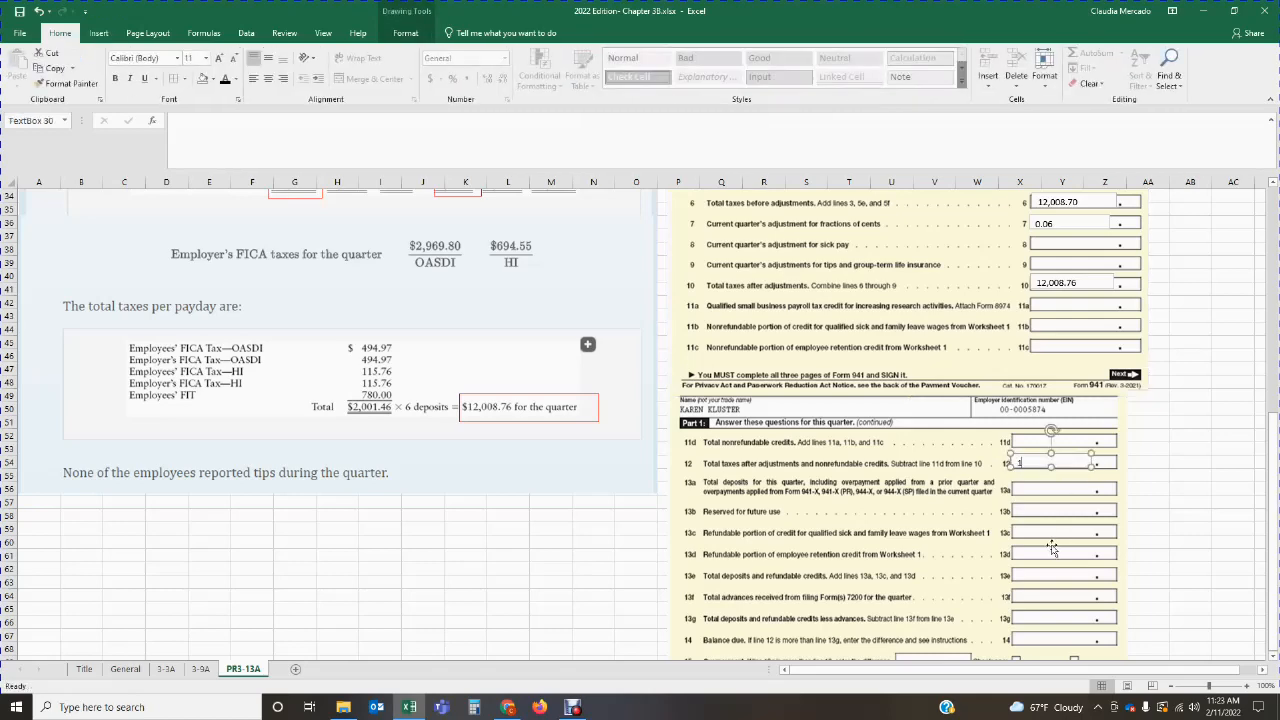
type("2,008.76")
left_click(1090, 497)
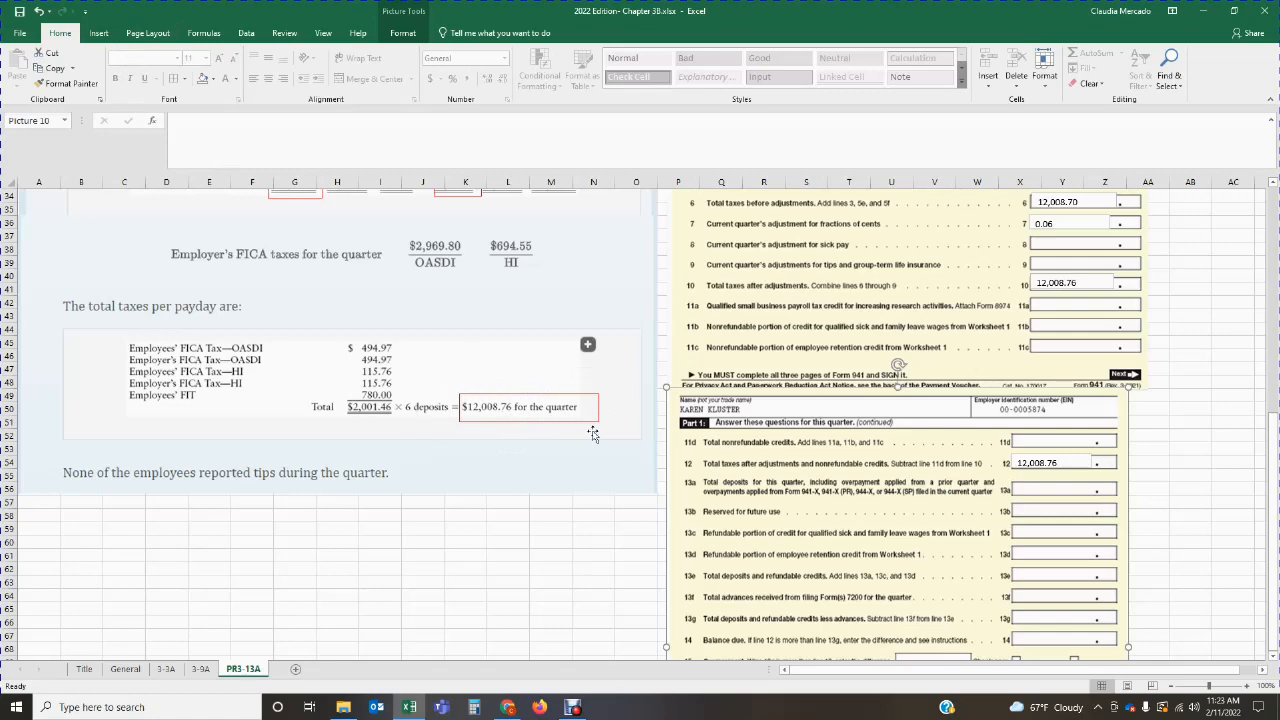
Step: Add a text box on line 13a, total deposits for this quarter, and enter 12,008.76
left_click(97, 33)
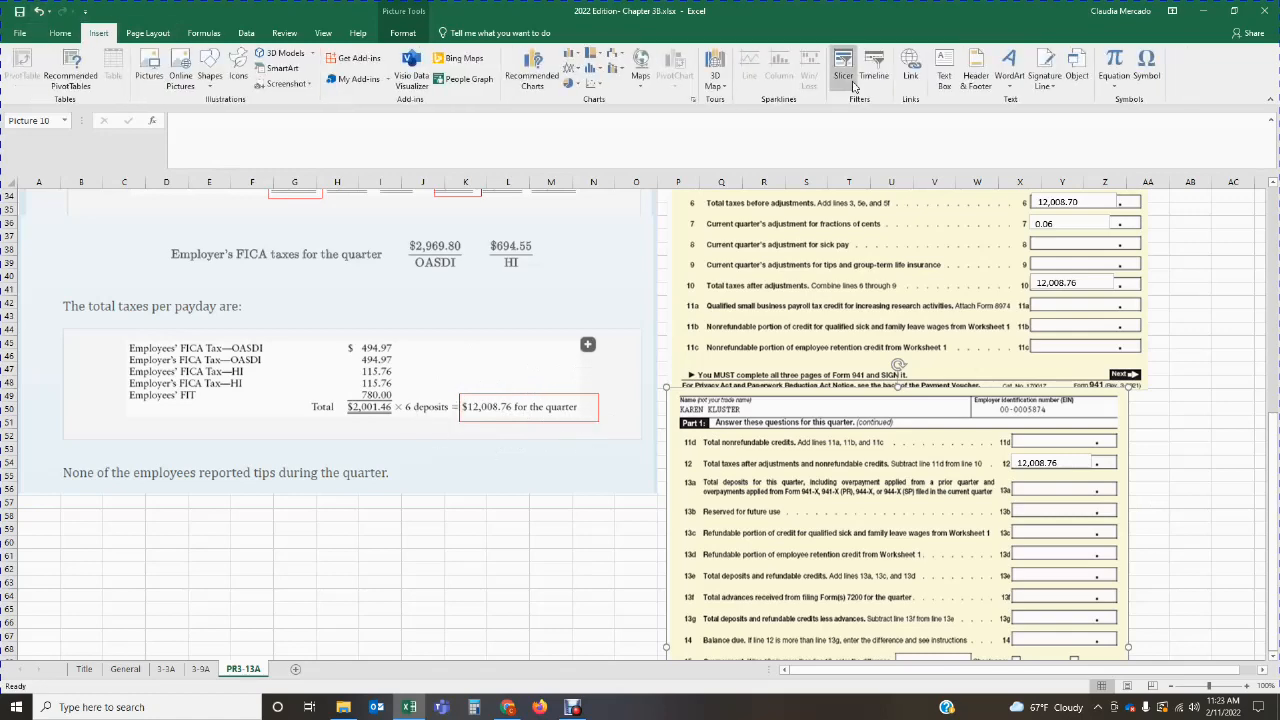
left_click(942, 76)
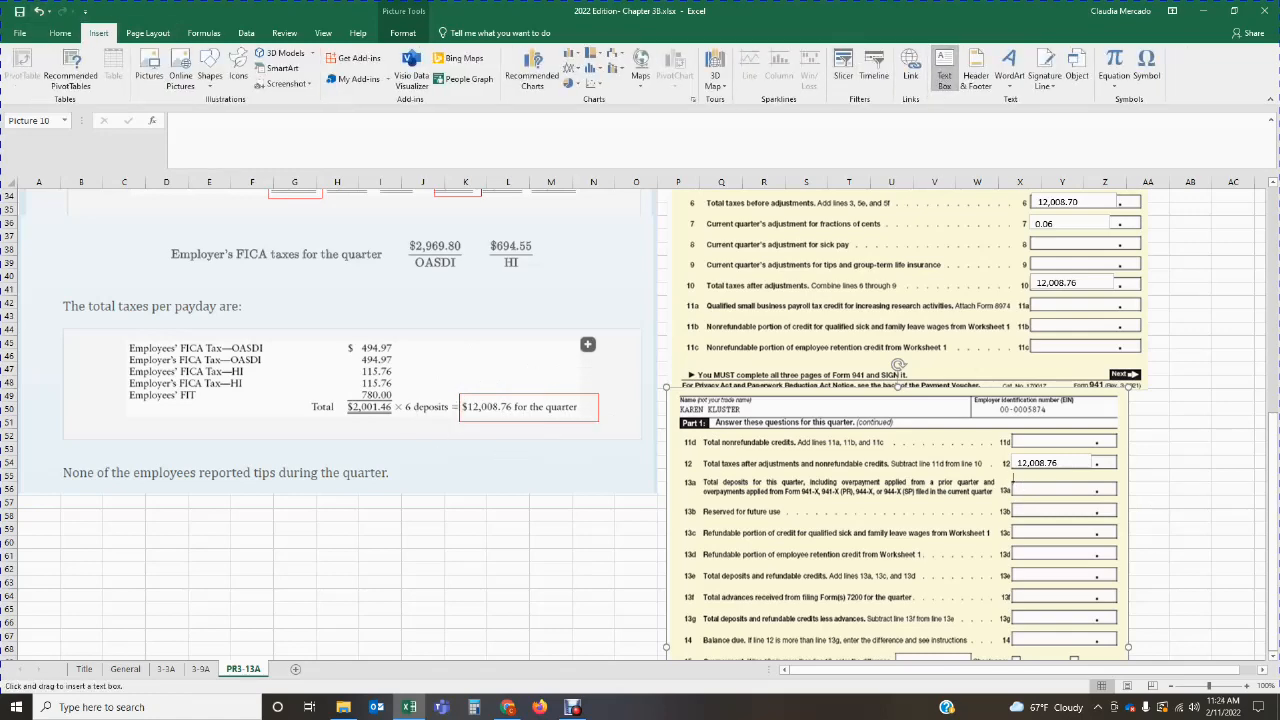
left_click_drag(1013, 481, 1084, 493)
type("12,008.76")
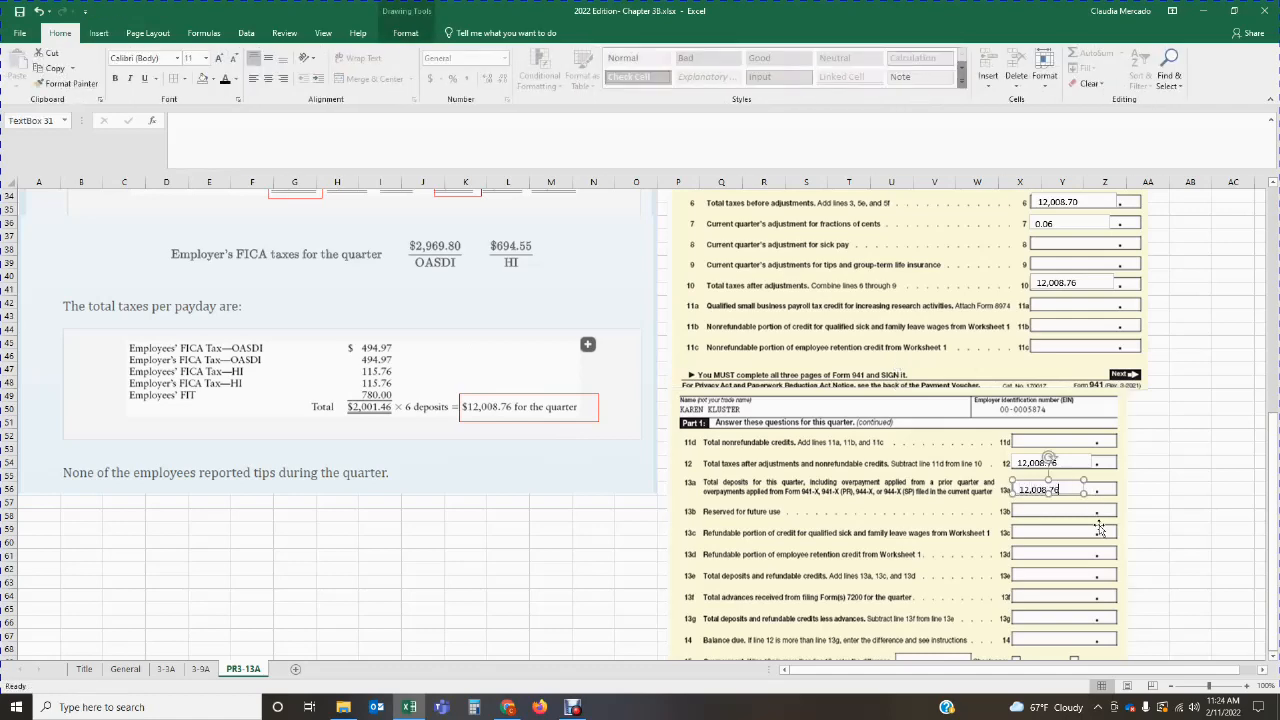
left_click(1185, 556)
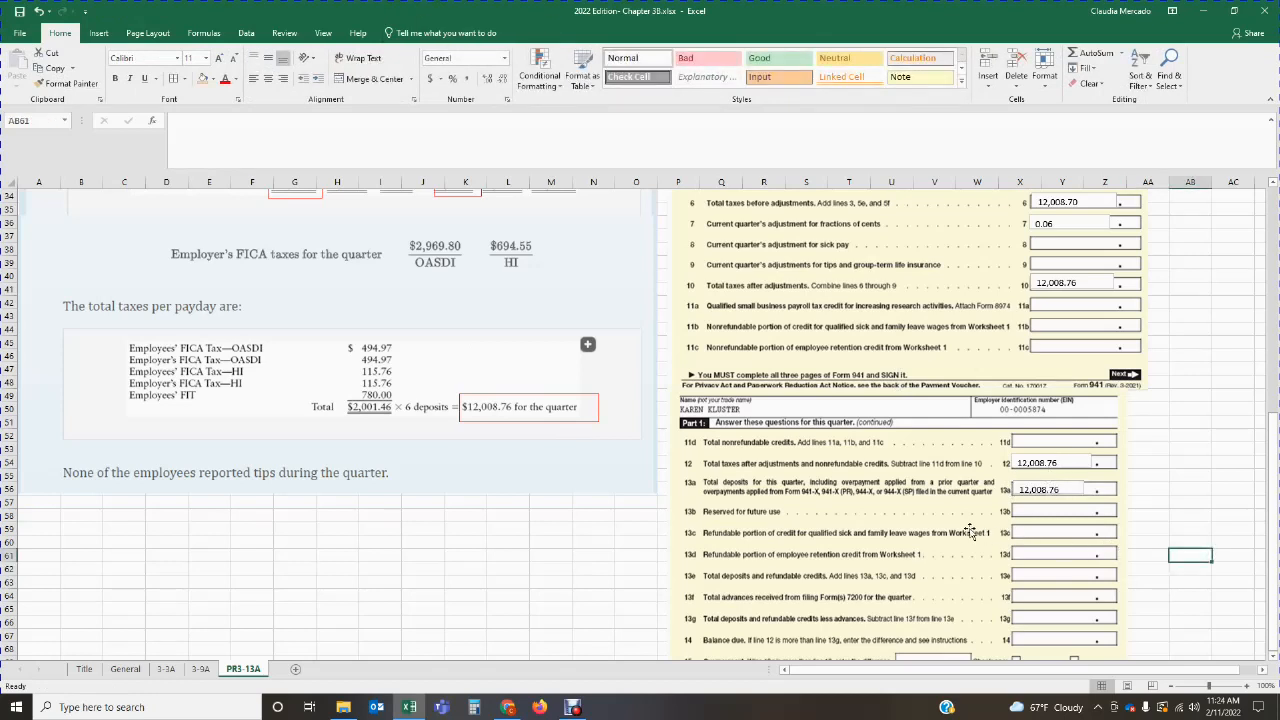
Step: Add a text box on line 13e, total deposits and refundable credits, and enter 12,008.76
scroll(797, 520, "down", 1)
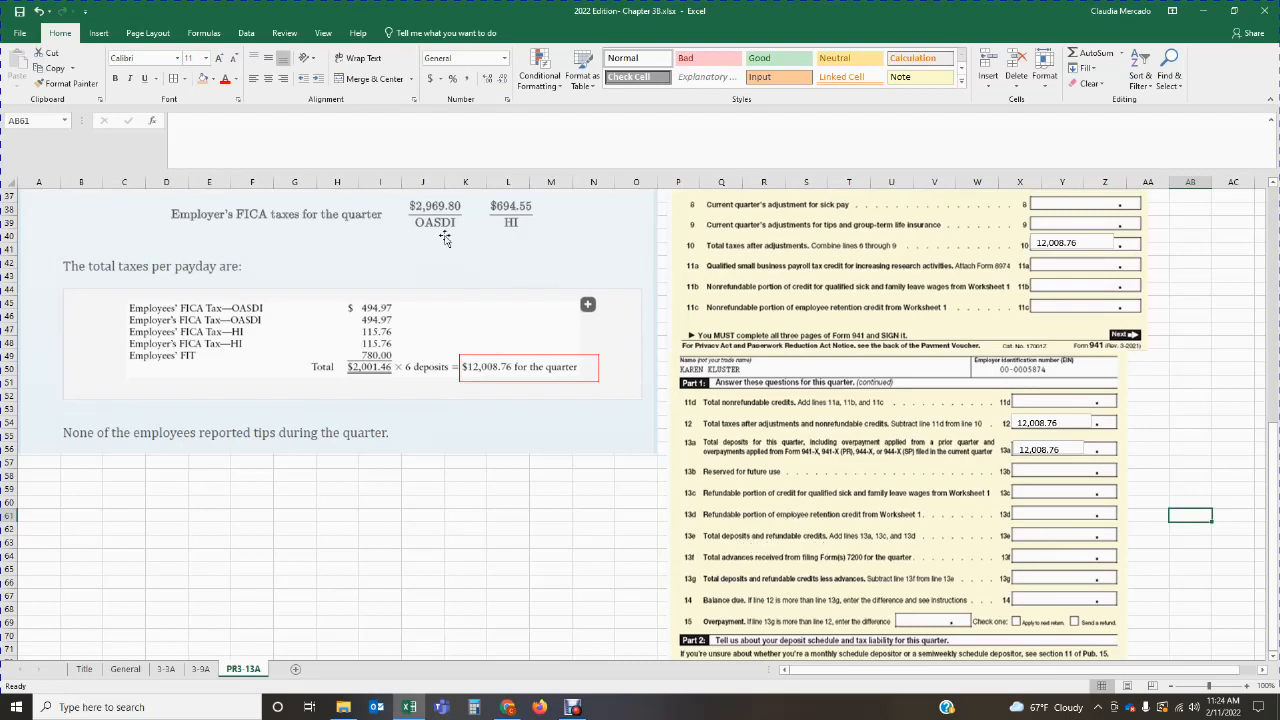
left_click(98, 33)
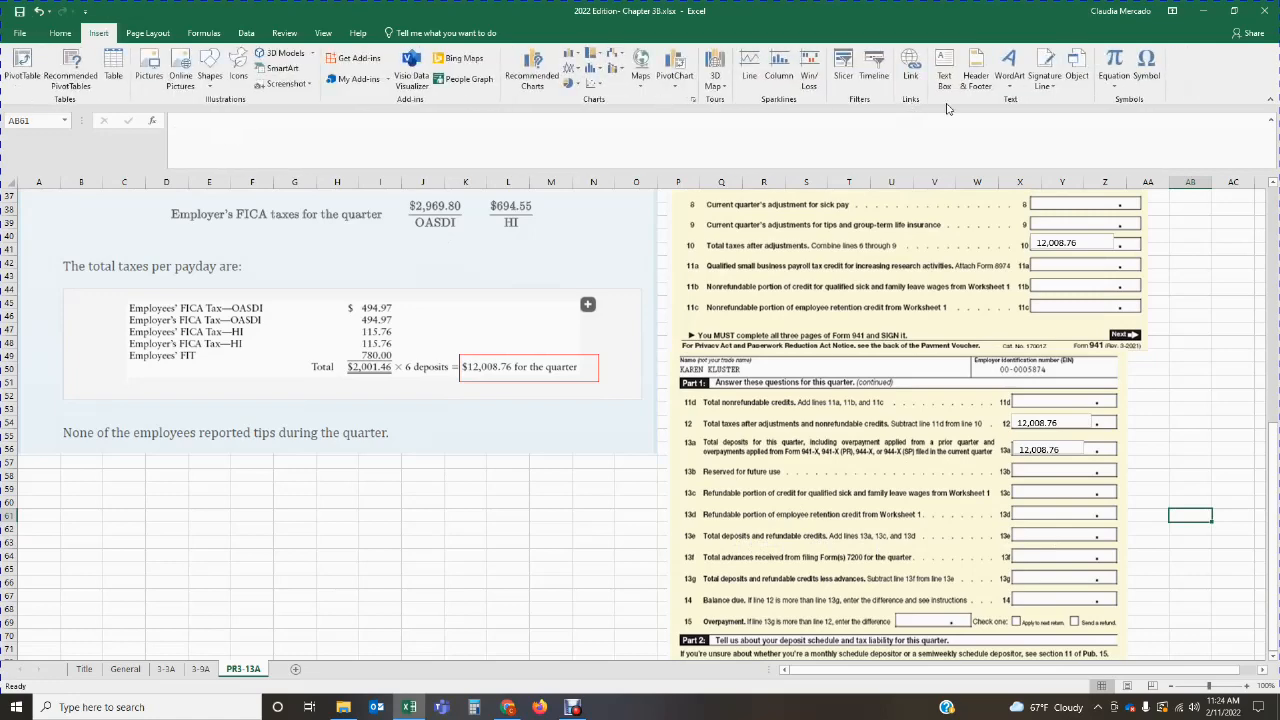
left_click(944, 72)
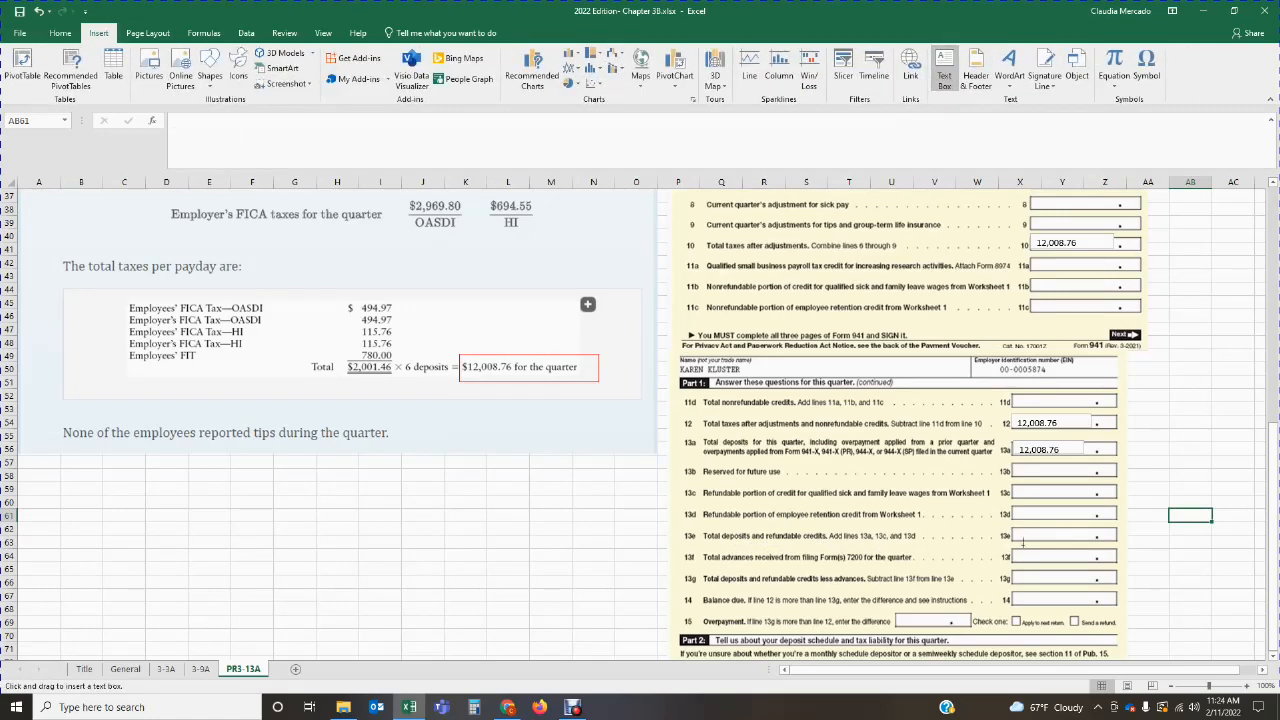
left_click_drag(1011, 527, 1093, 540)
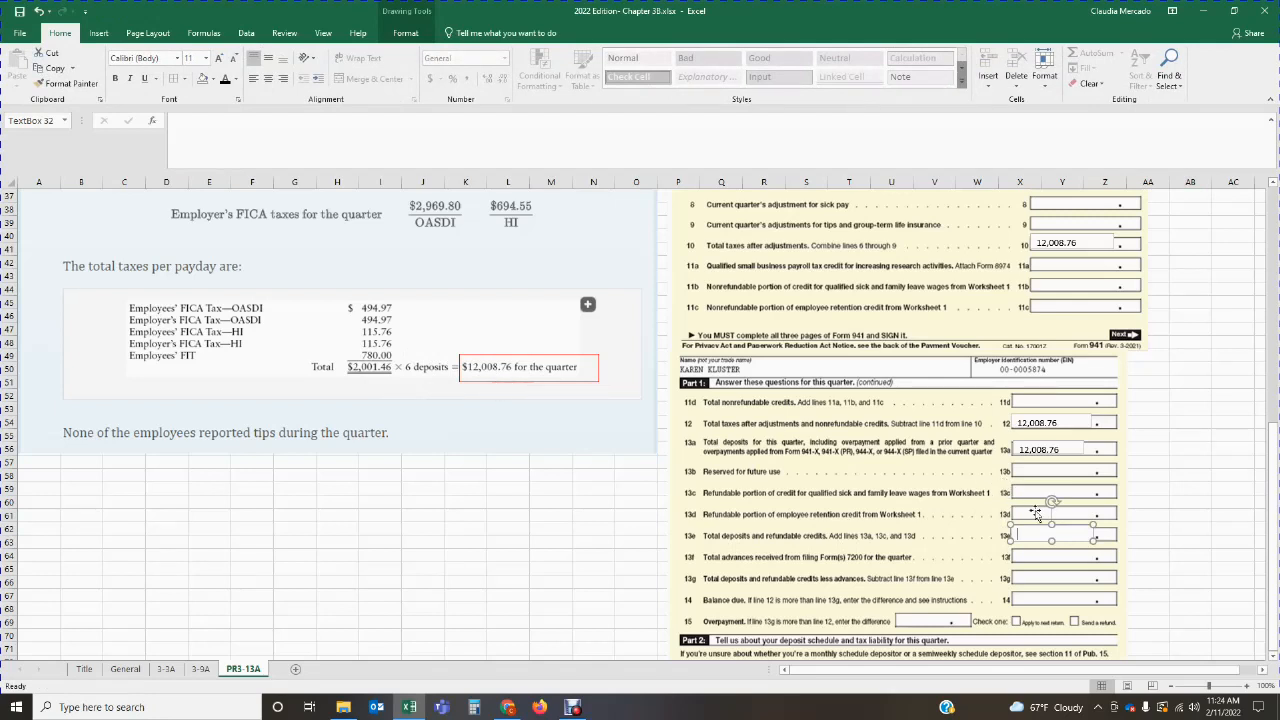
type("12,008.76")
left_click(1161, 533)
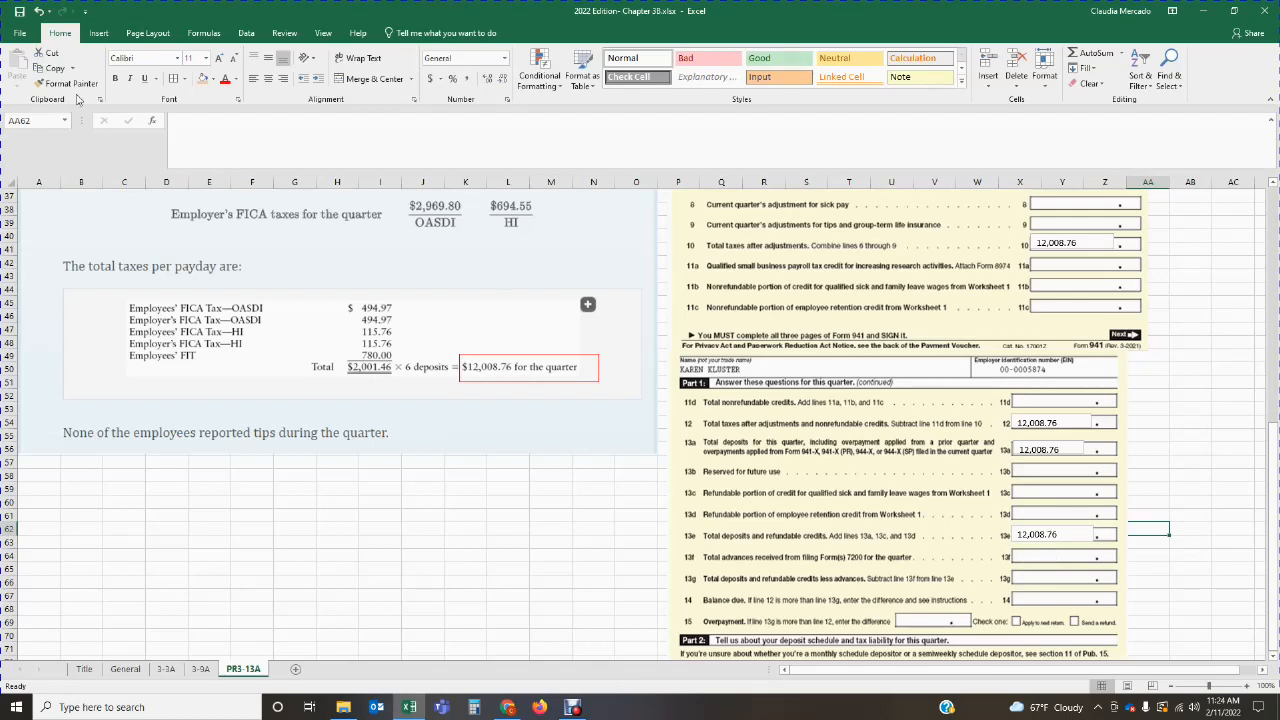
Step: Add a text box on line 13g, total deposits and refundable credits less advances, and enter 12,008.76
left_click(98, 33)
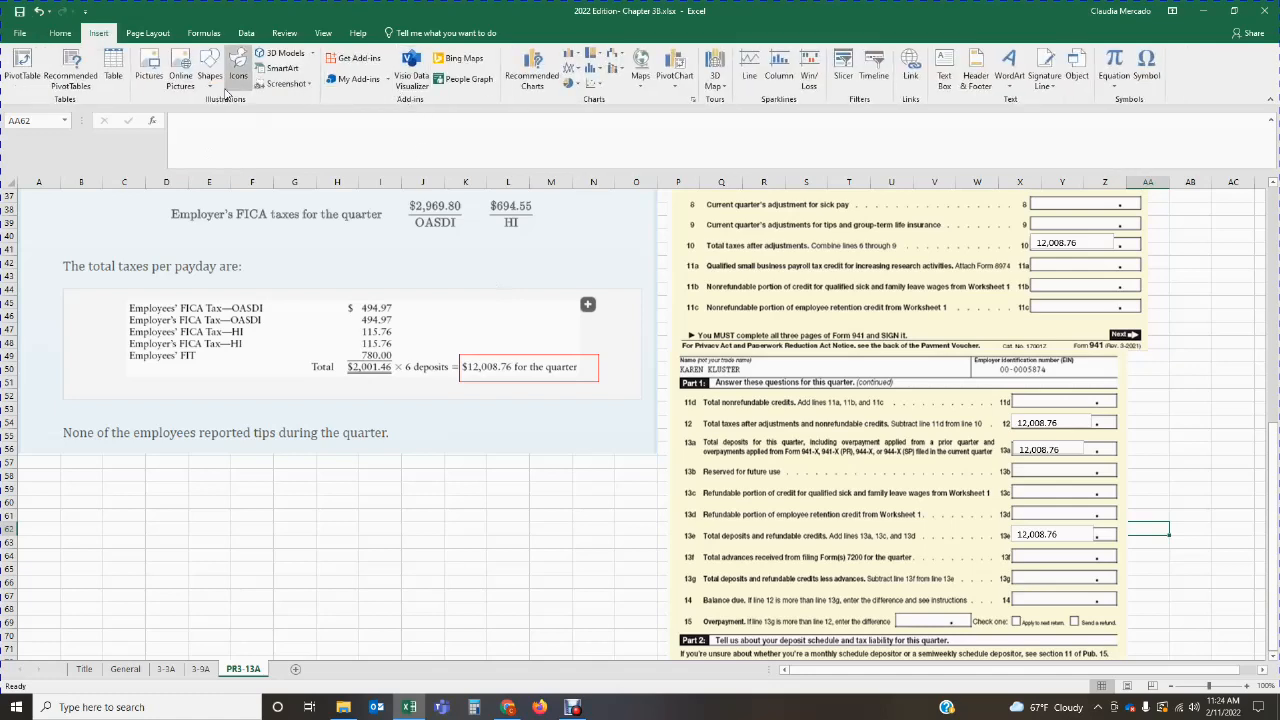
left_click(944, 75)
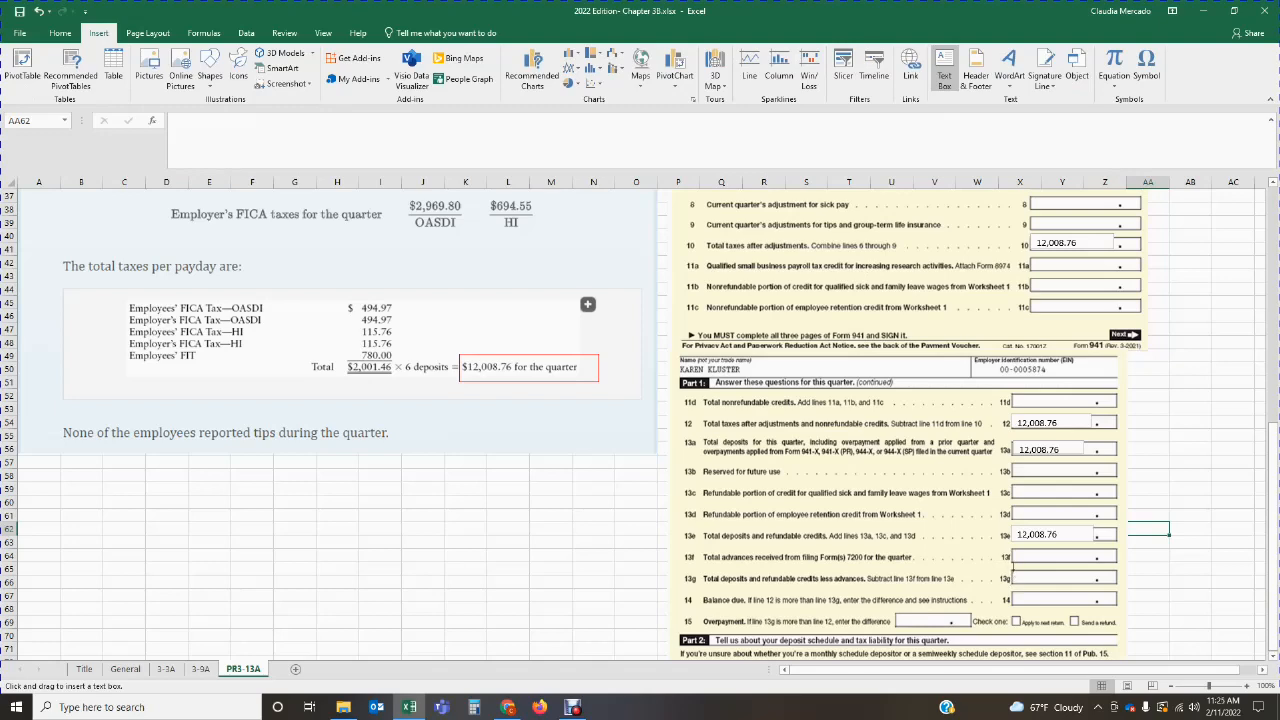
left_click_drag(1012, 565, 1090, 582)
type("12")
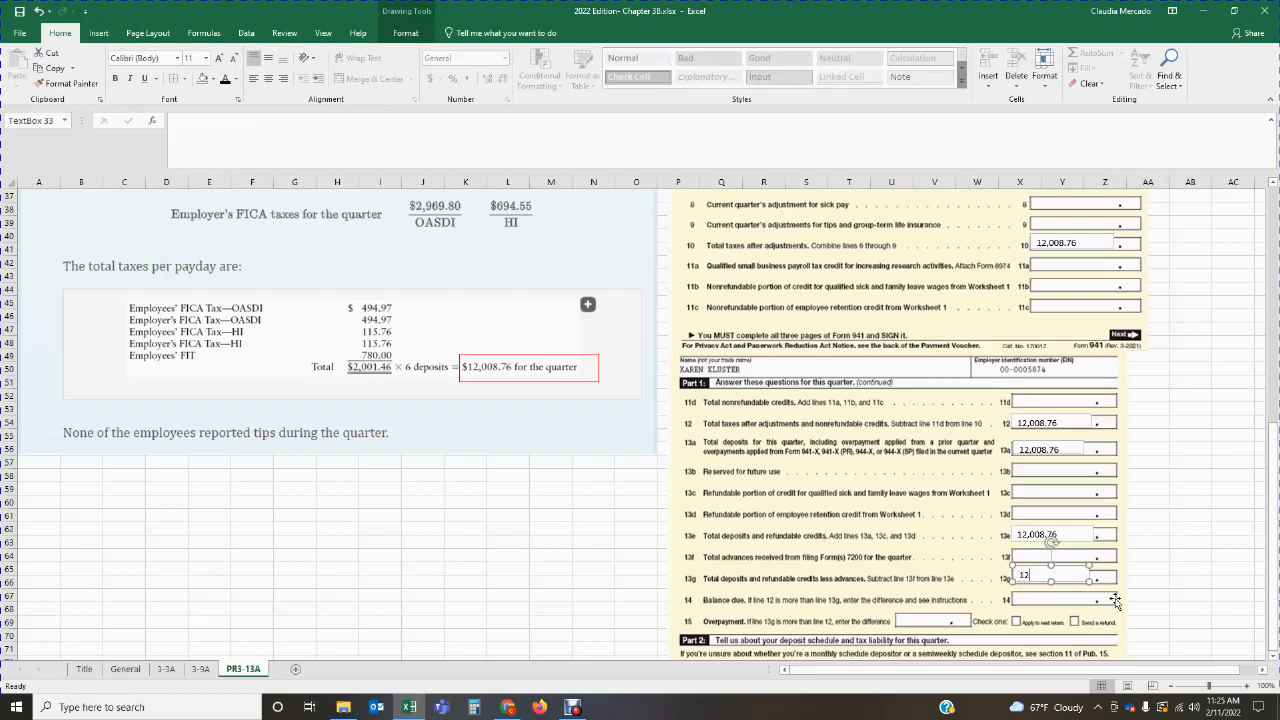
type(",008.76")
left_click(1150, 569)
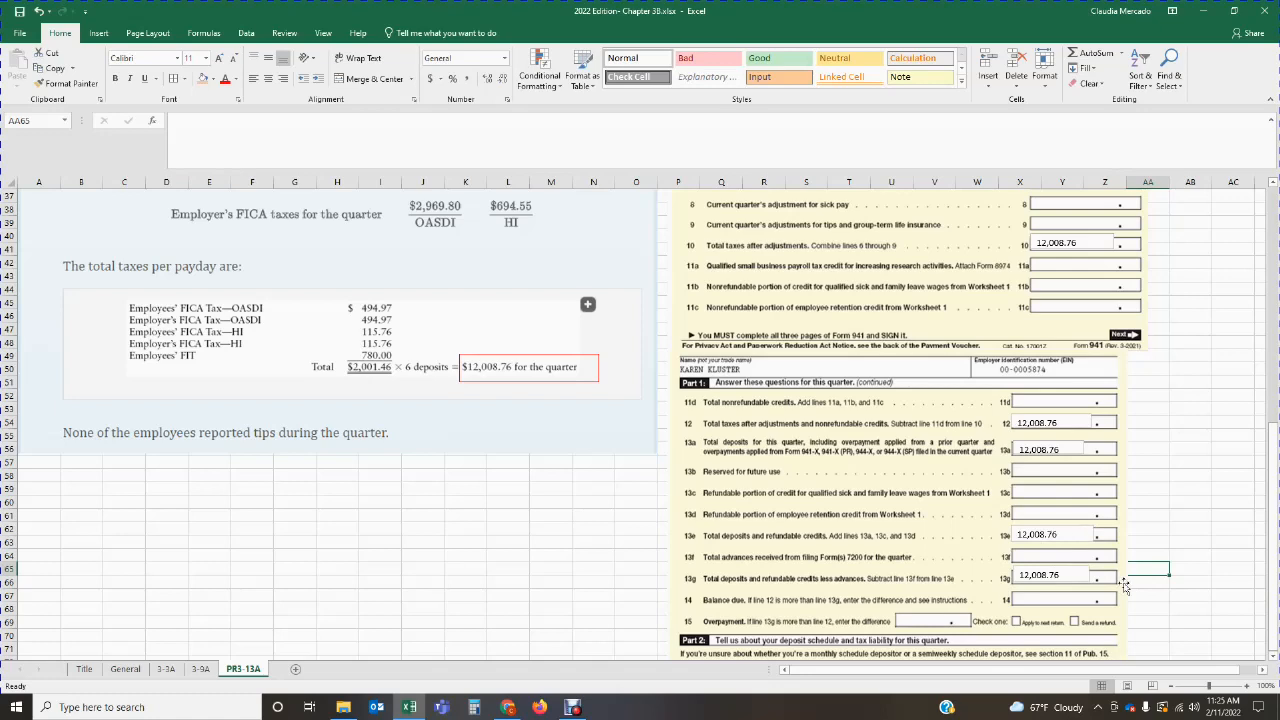
left_click(1192, 526)
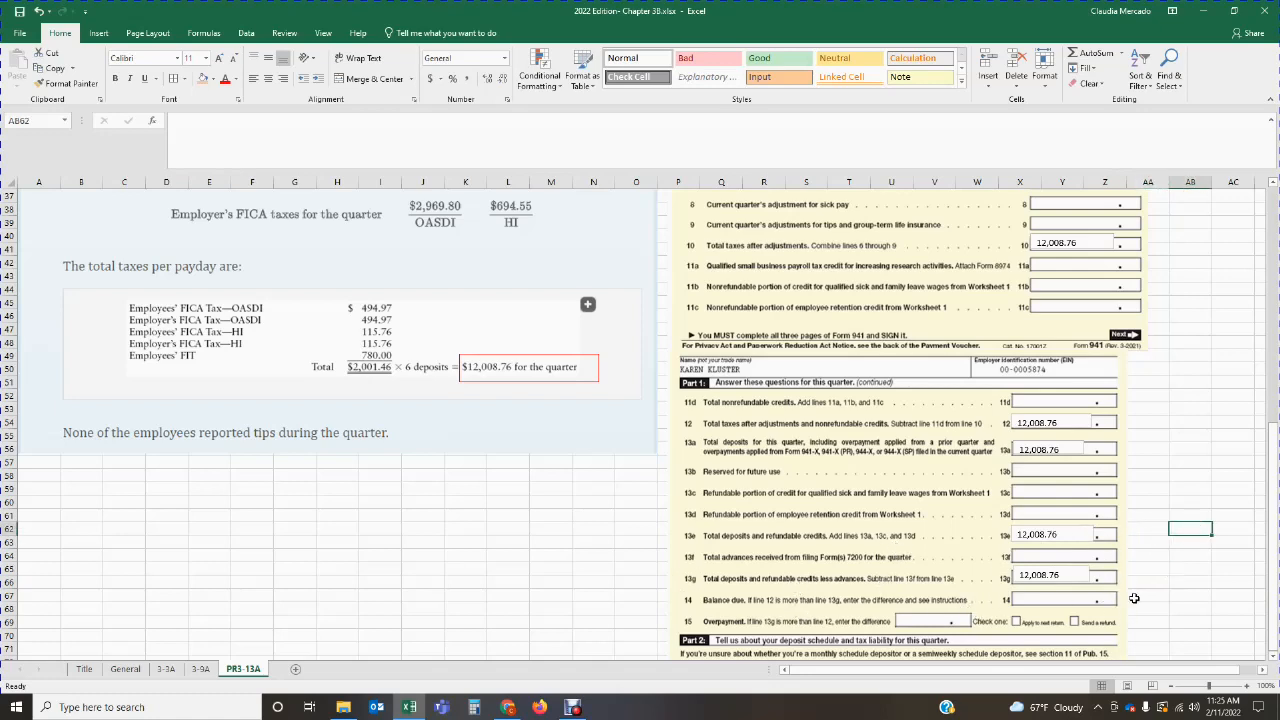
Step: Review the pay frequency, payroll totals and taxes per payday against the balance due lines and the Part 2 deposit schedule and tax liability section
scroll(1135, 598, "down", 2)
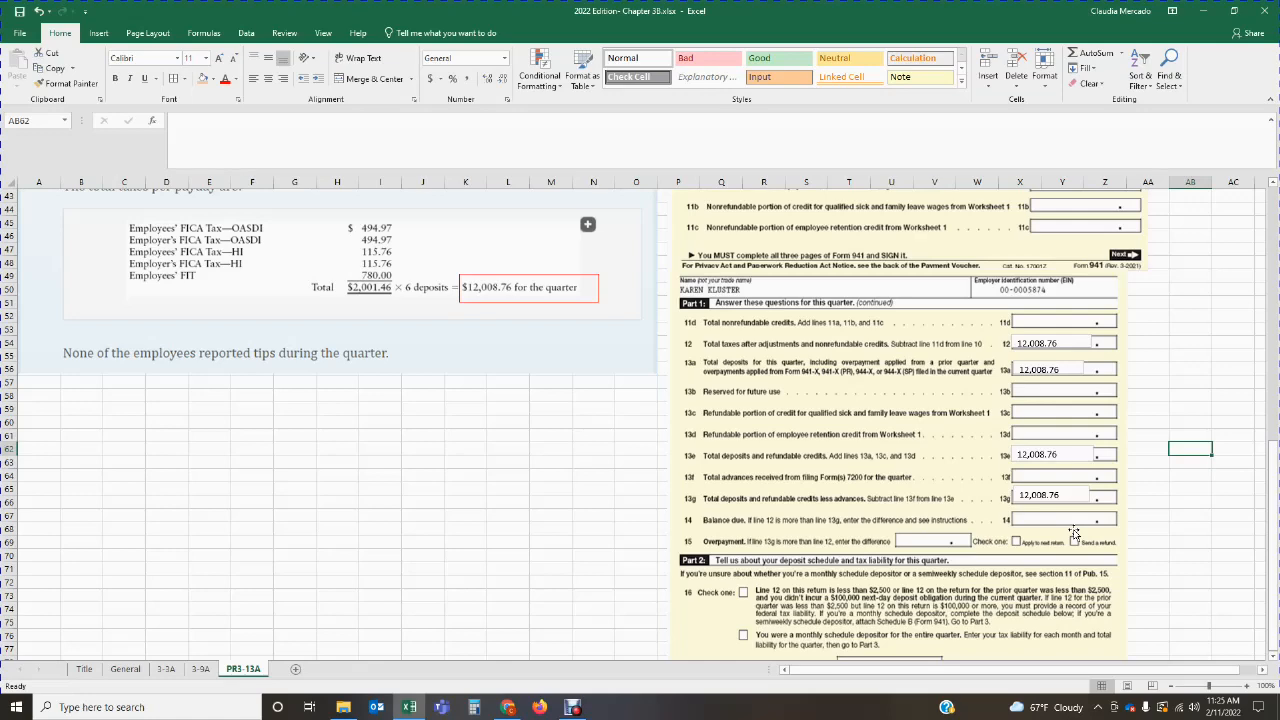
scroll(1073, 533, "up", 6)
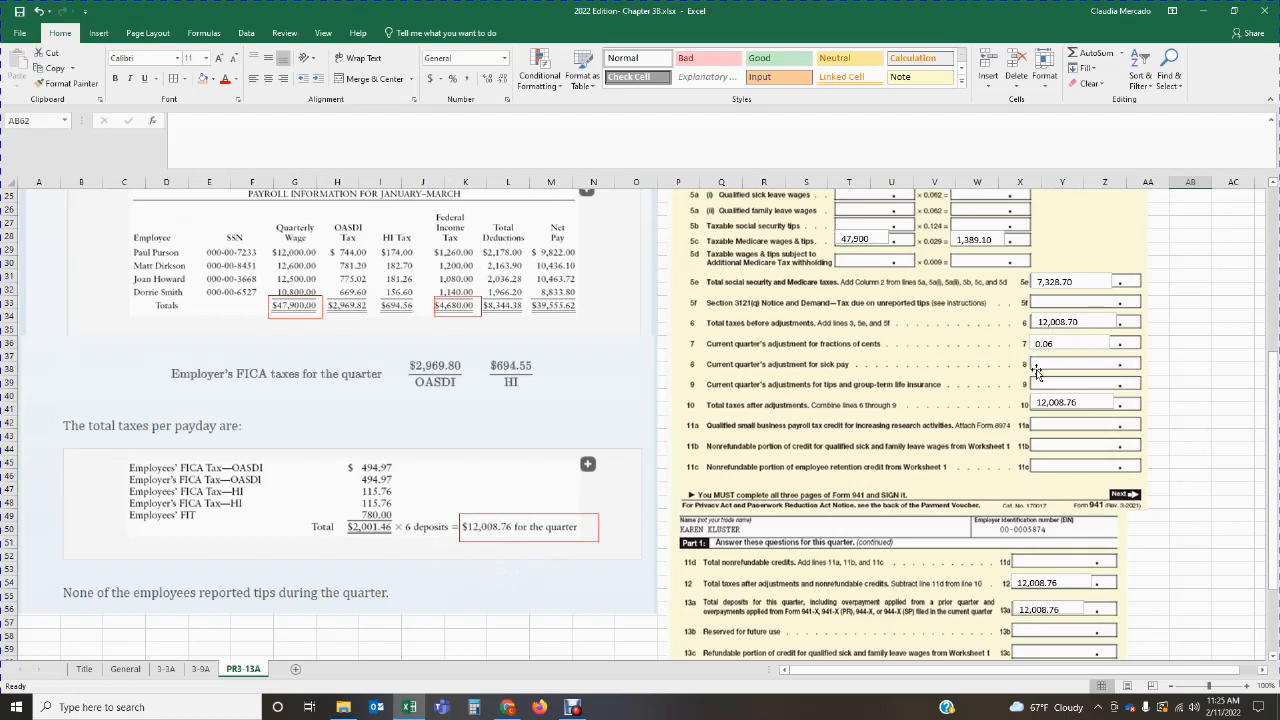
scroll(1040, 370, "down", 12)
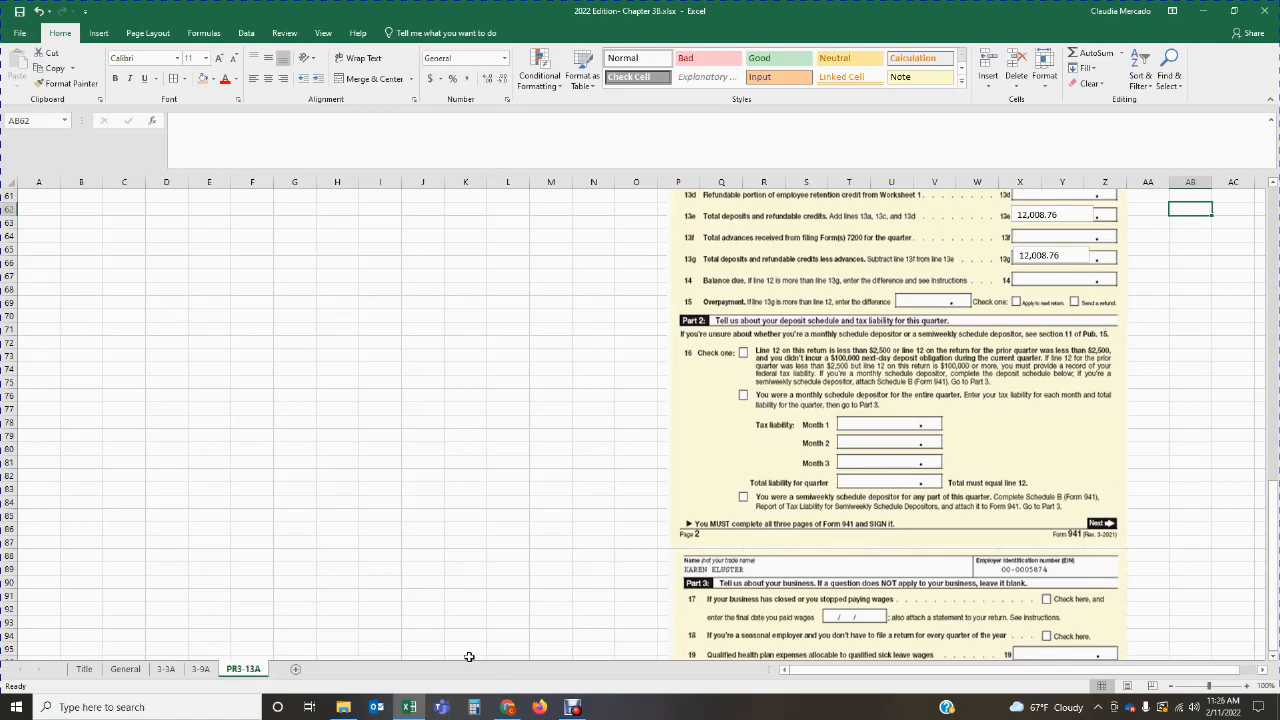
scroll(459, 491, "up", 10)
scroll(459, 491, "up", 10)
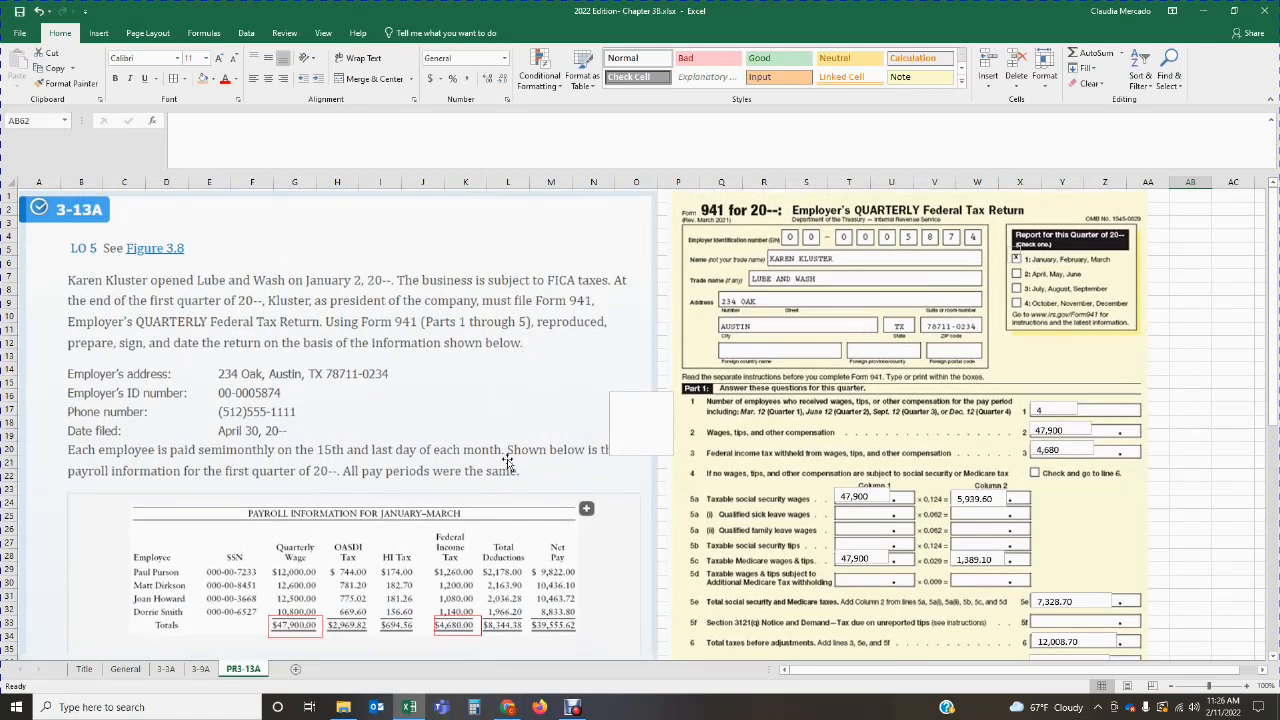
scroll(400, 493, "down", 4)
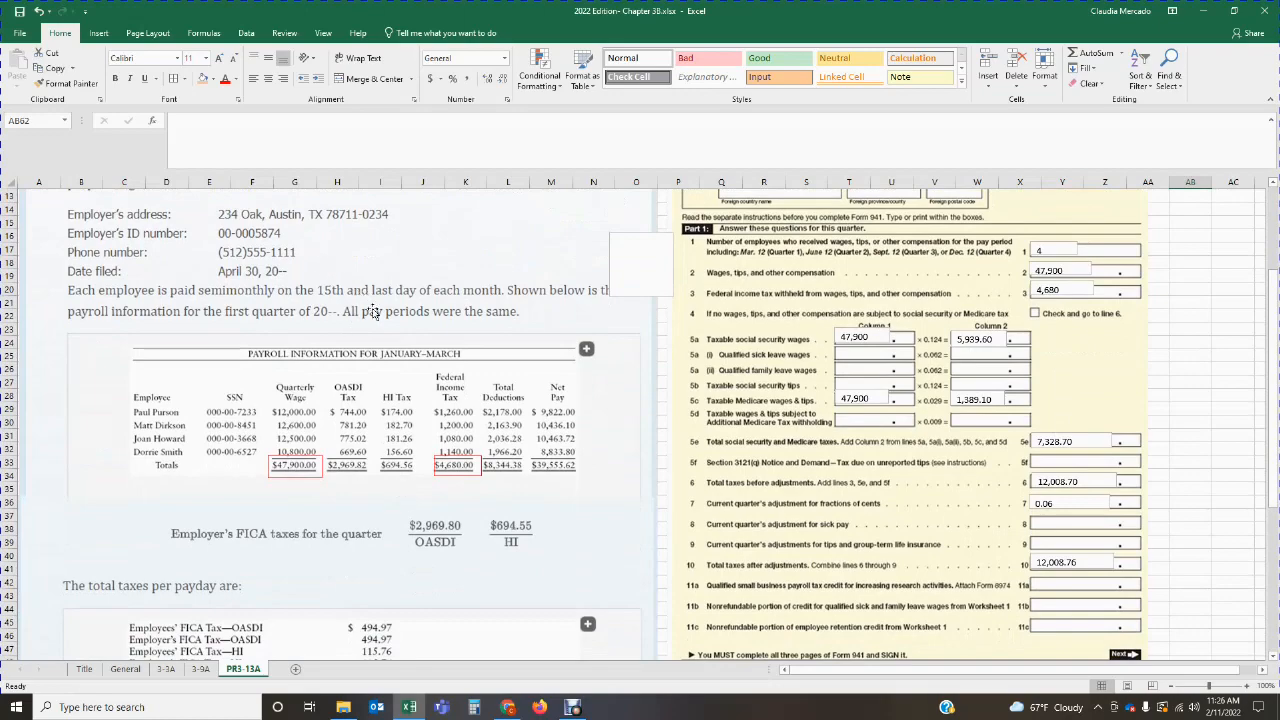
scroll(370, 310, "down", 3)
scroll(896, 460, "down", 6)
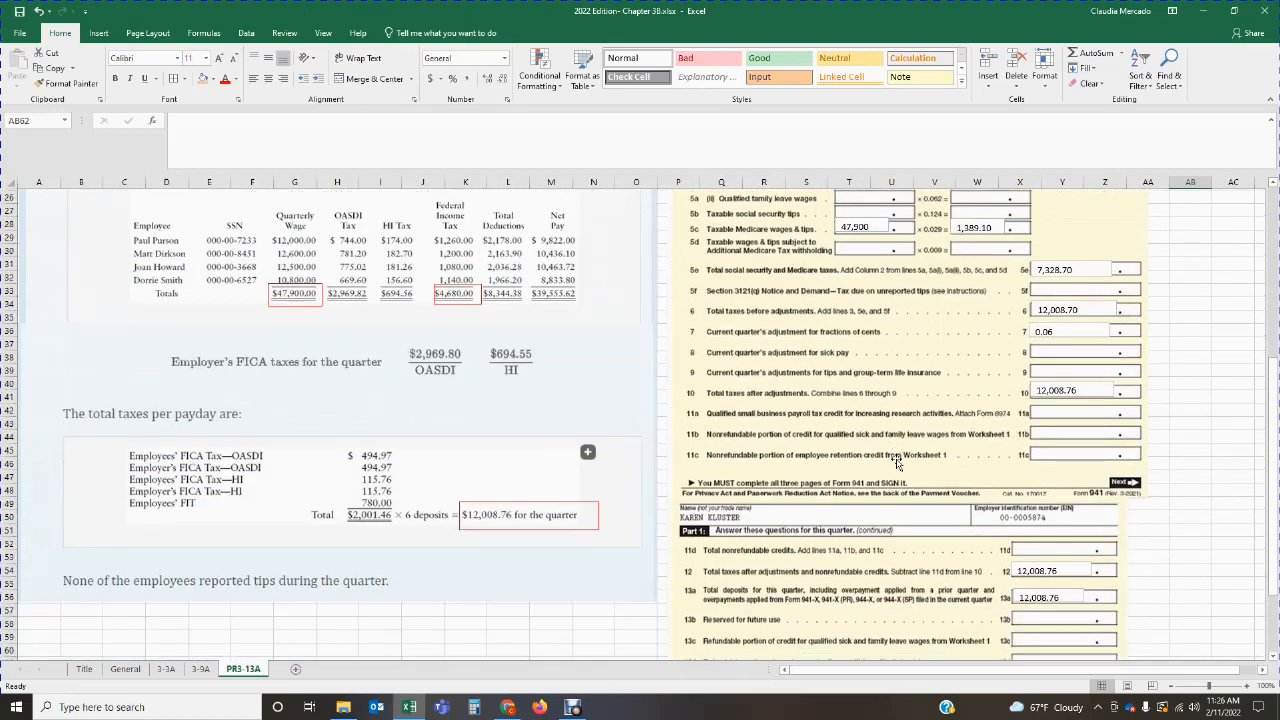
scroll(357, 330, "up", 2)
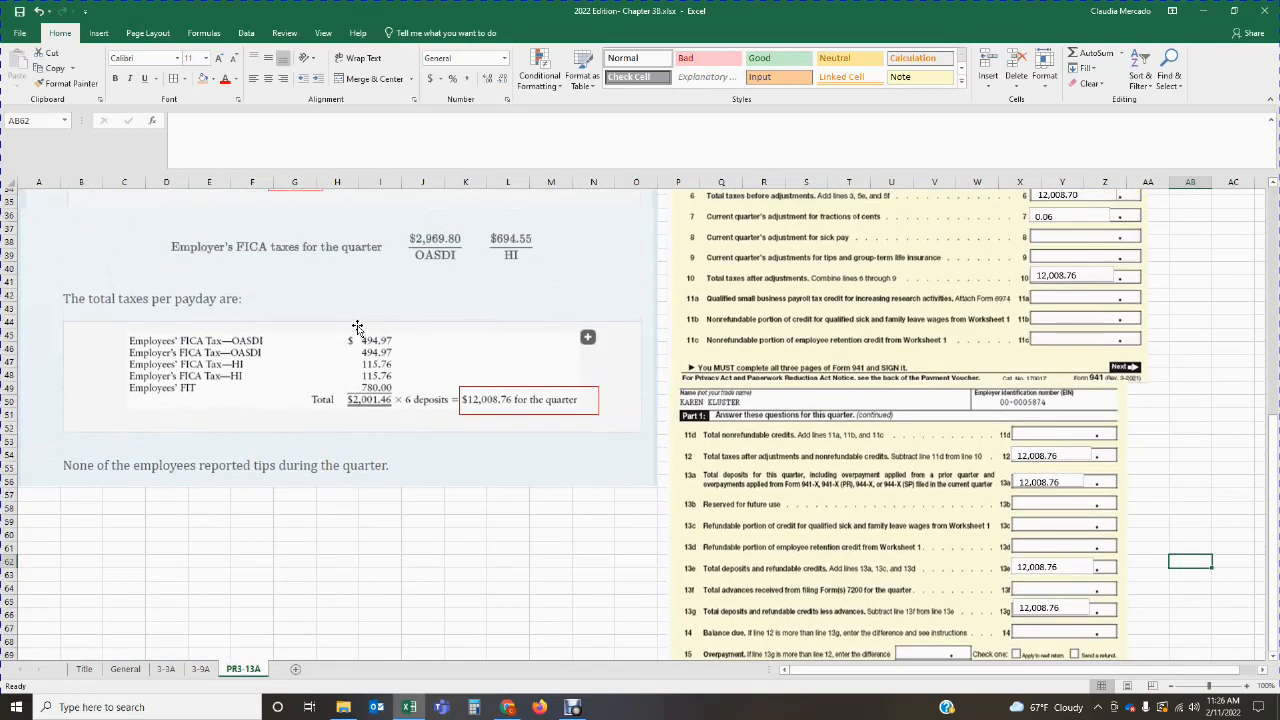
scroll(359, 320, "up", 3)
scroll(359, 320, "up", 5)
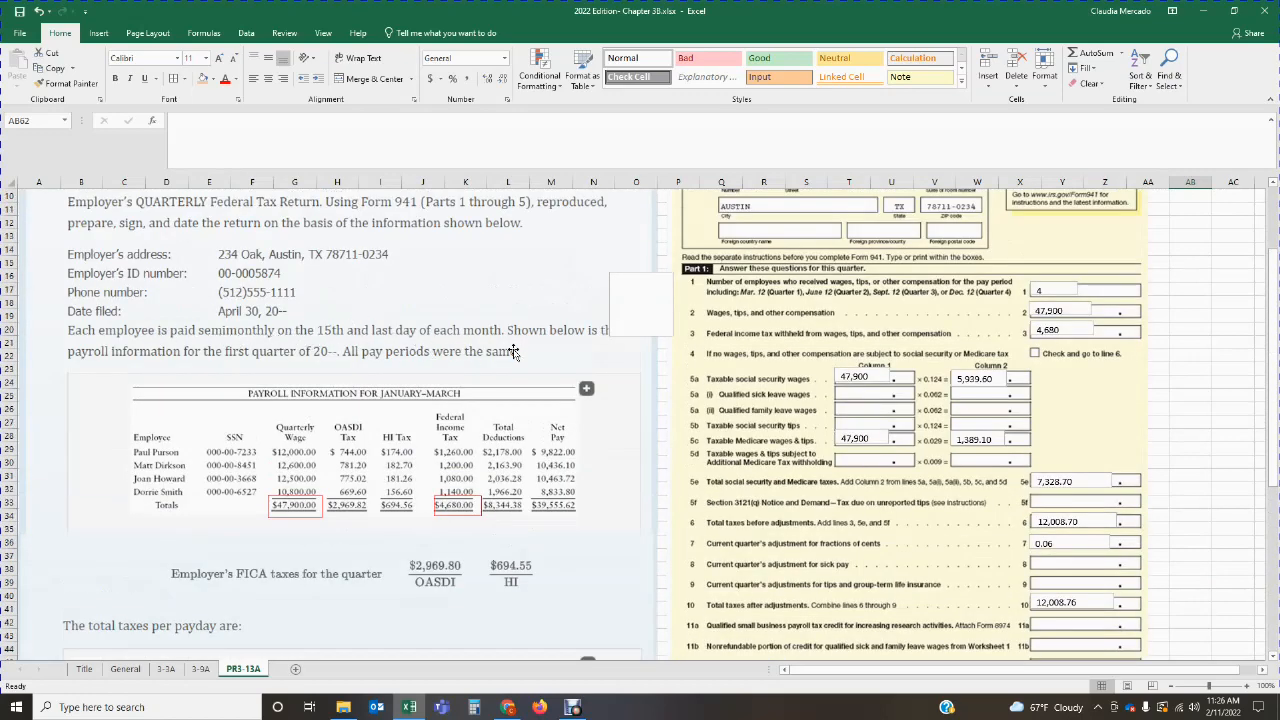
scroll(441, 368, "down", 2)
scroll(441, 368, "down", 4)
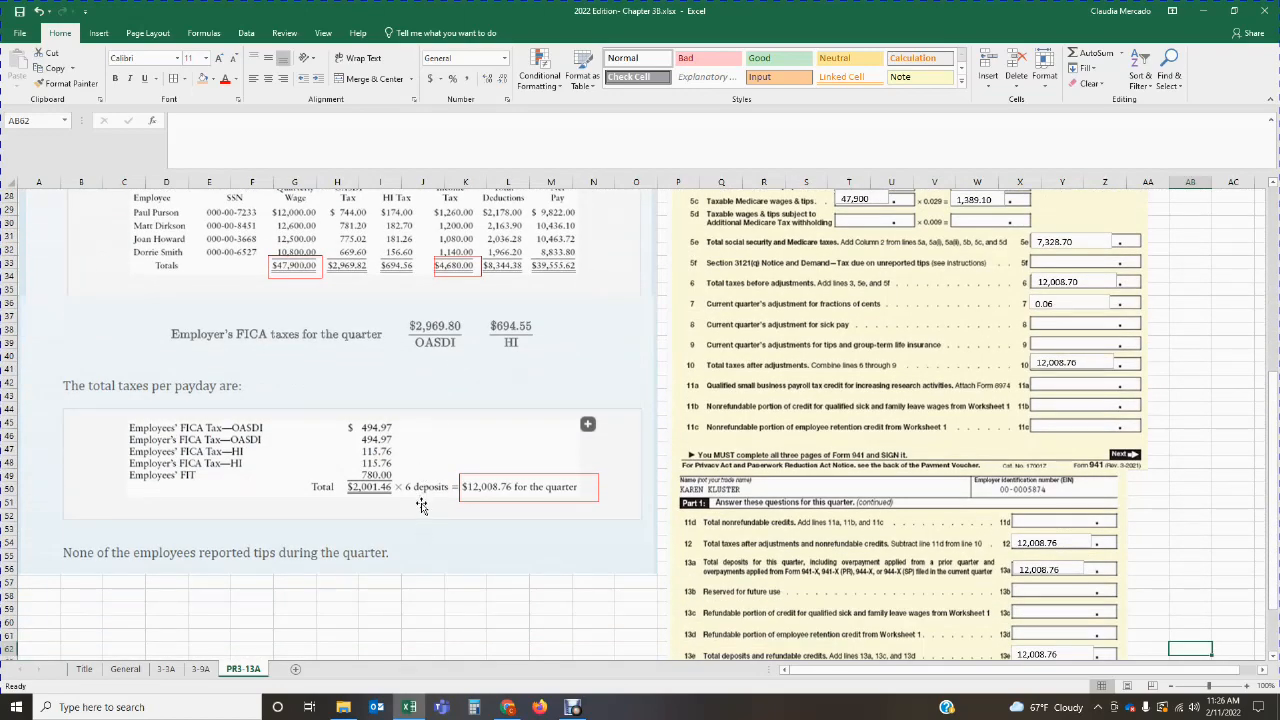
scroll(990, 483, "up", 1)
Step: Add a text box over the line 16 monthly schedule depositor checkbox, mark it with x, and adjust the box to cover the checkbox
scroll(990, 483, "down", 10)
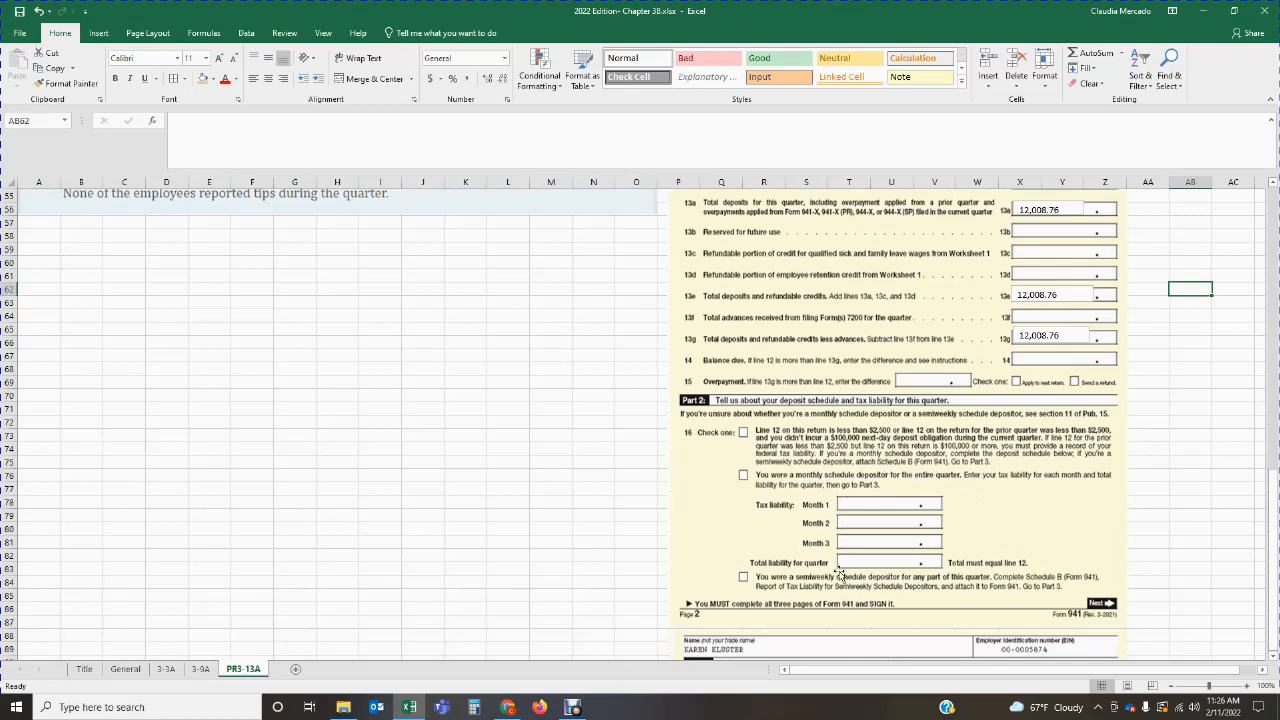
left_click(98, 33)
left_click(950, 84)
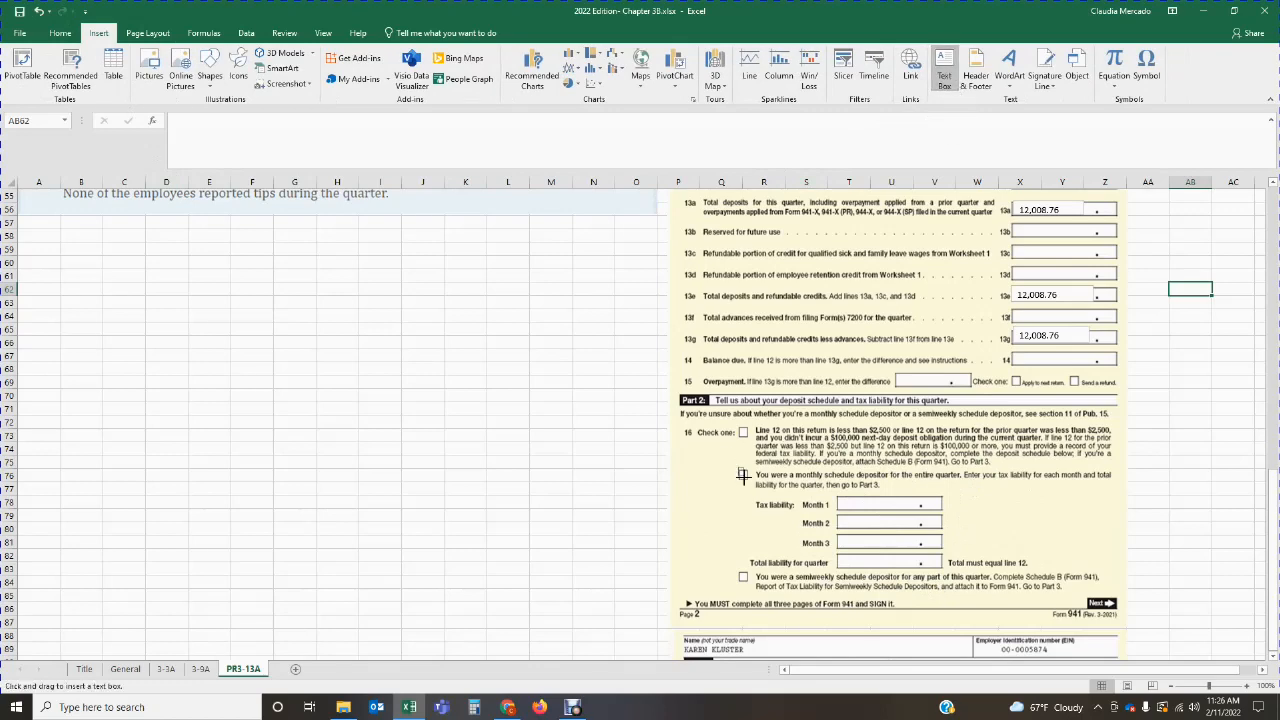
left_click_drag(738, 467, 750, 508)
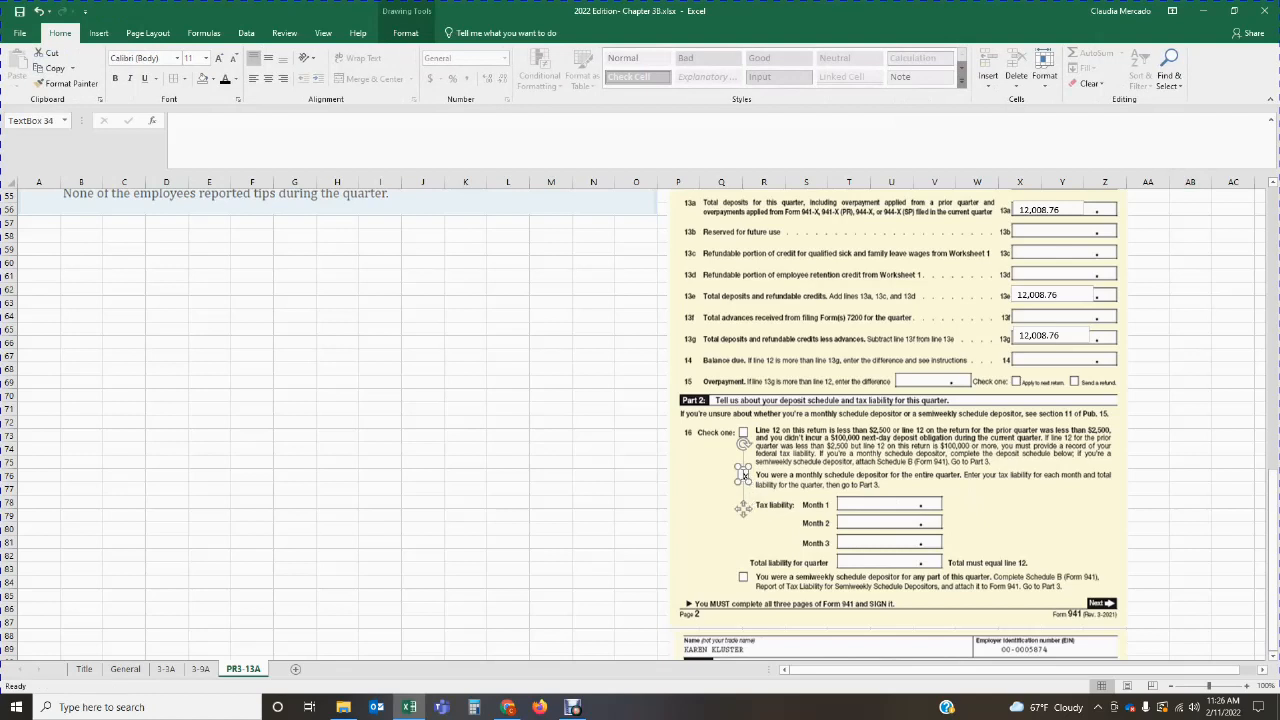
left_click_drag(738, 466, 735, 467)
left_click(677, 520)
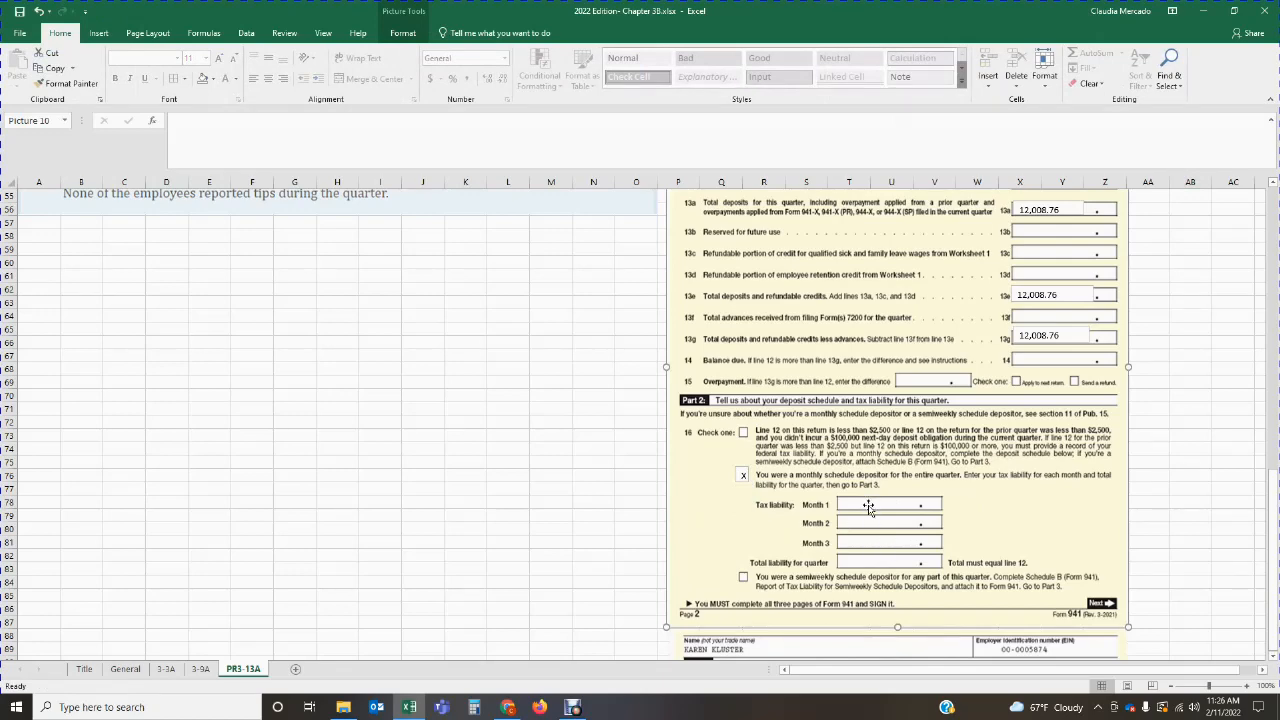
Step: Switch to Calculator and multiply the total taxes per payday, 2001.46, by 2 for one month's tax liability
scroll(870, 538, "up", 5)
scroll(870, 538, "up", 4)
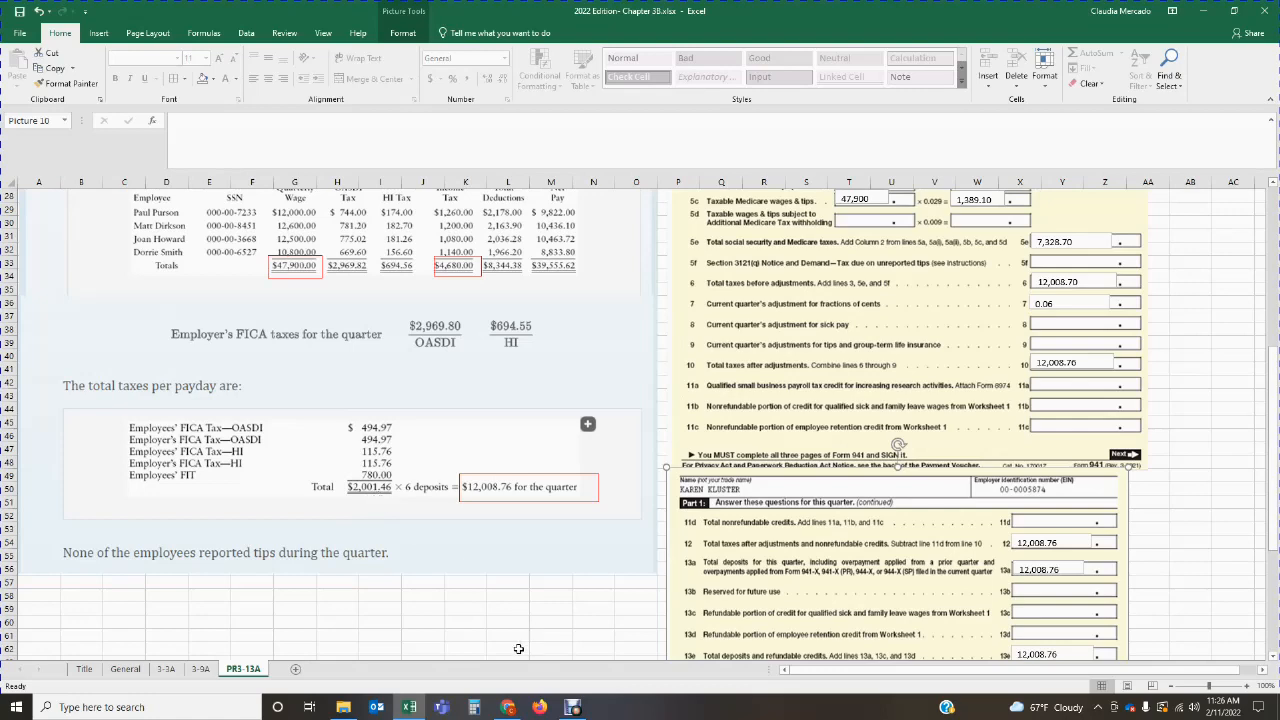
left_click(474, 707)
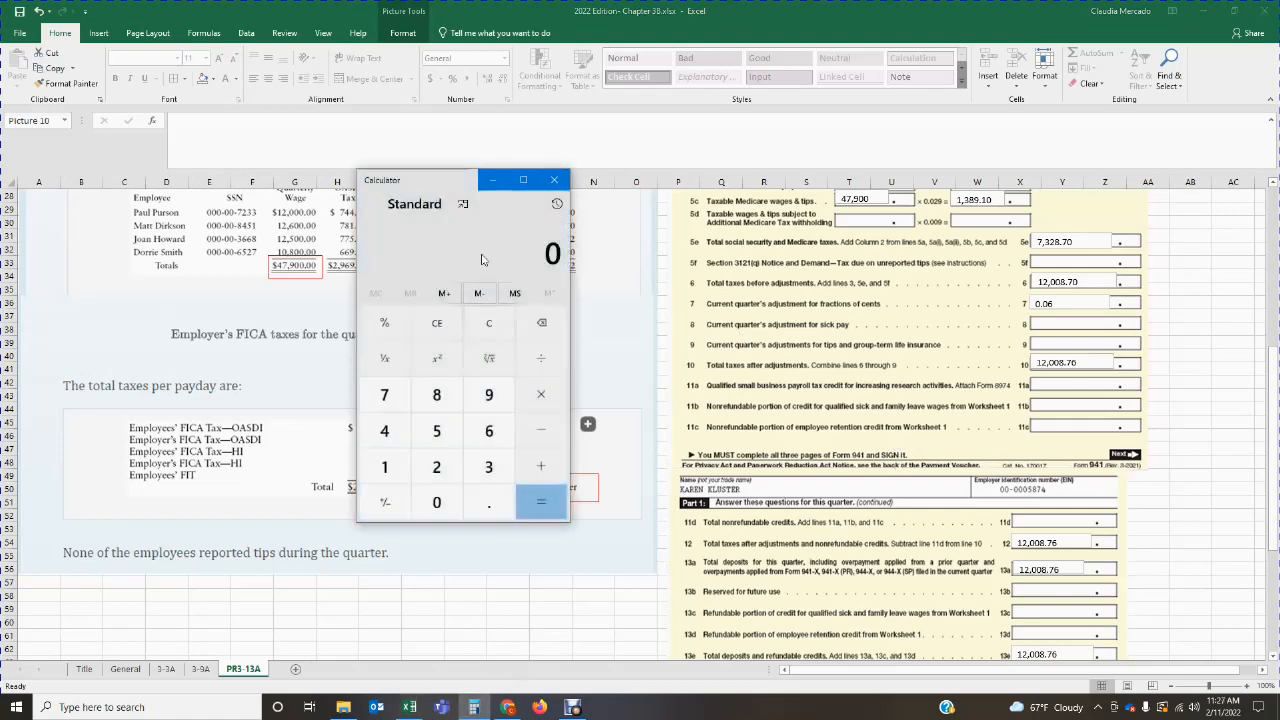
left_click_drag(470, 178, 750, 196)
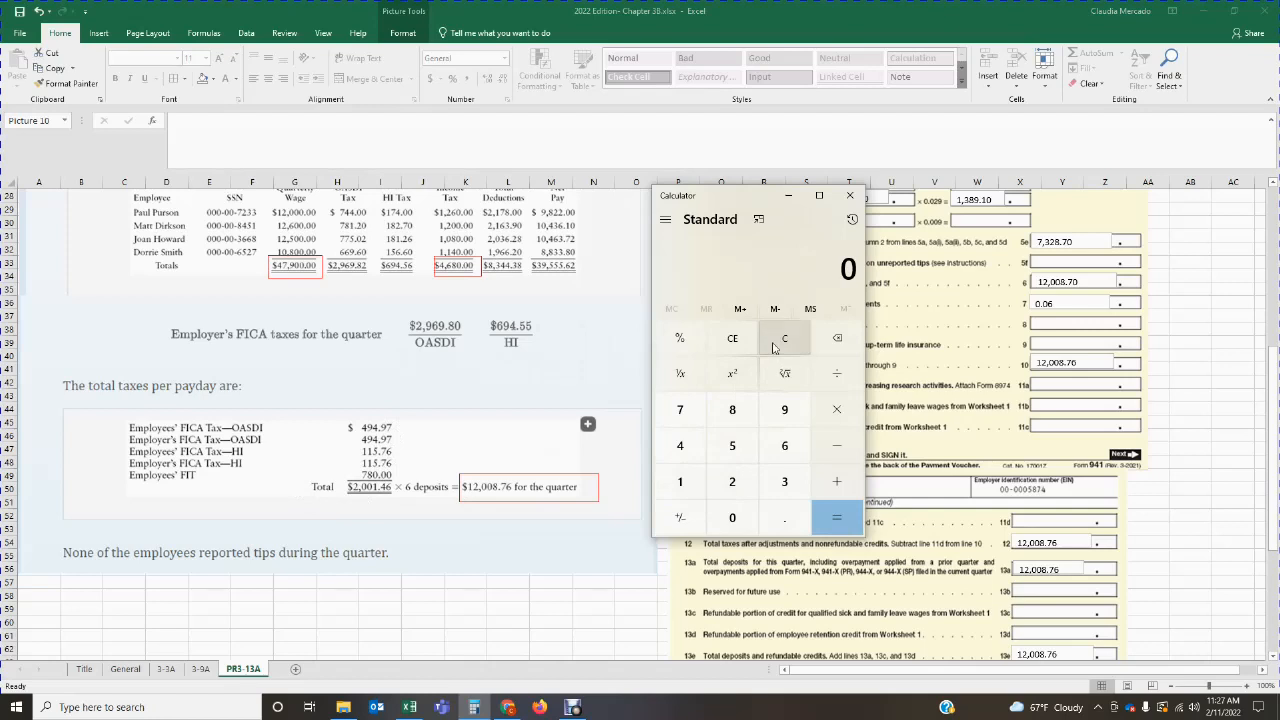
type("2001.46")
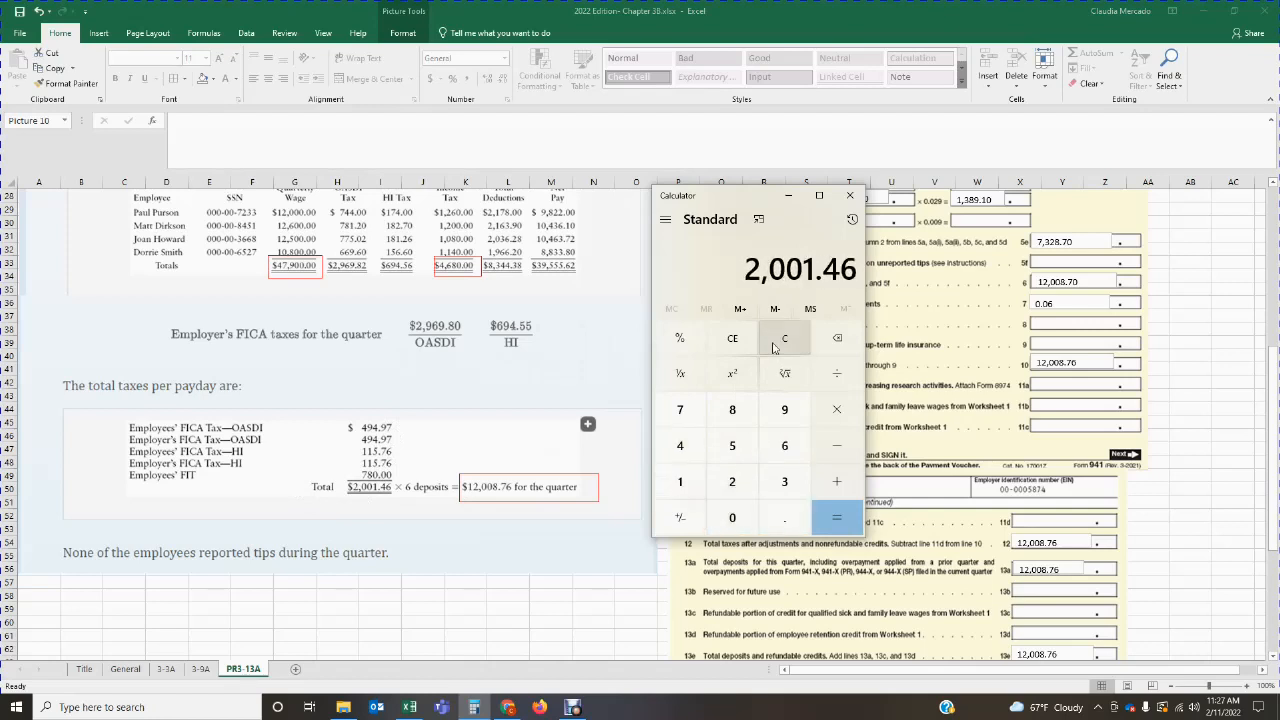
key("asterisk")
type("2")
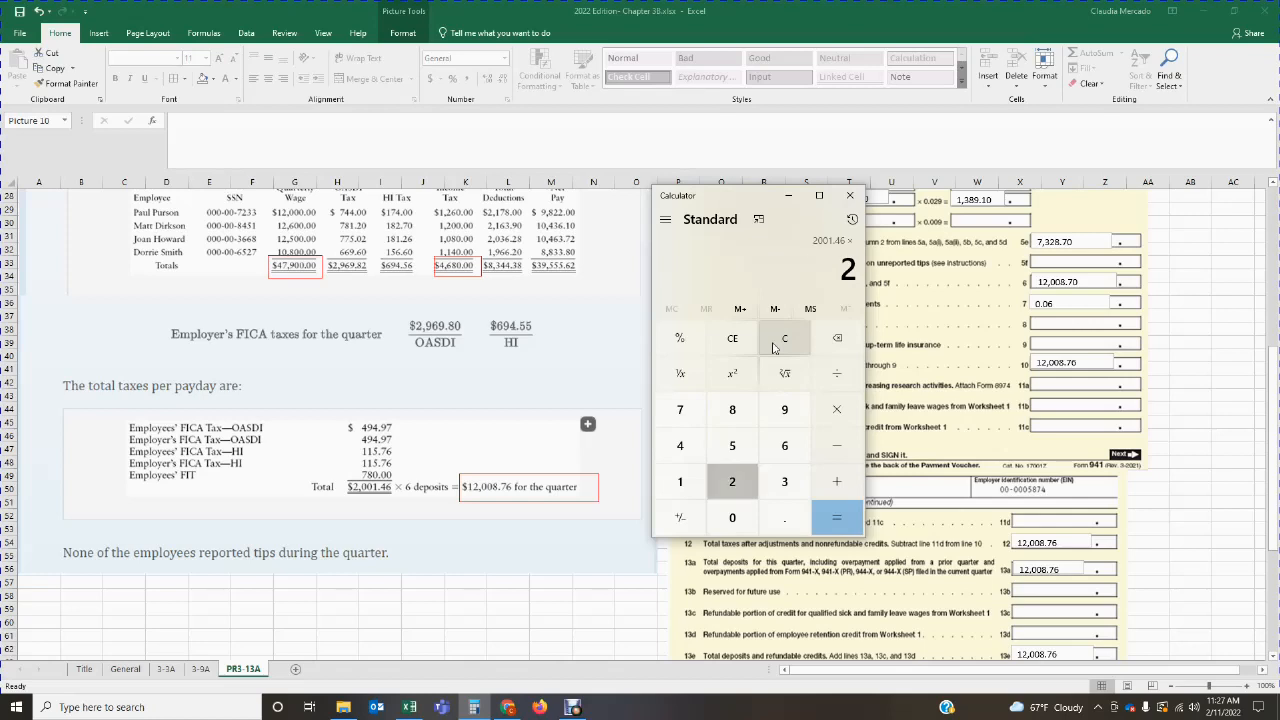
key("Return")
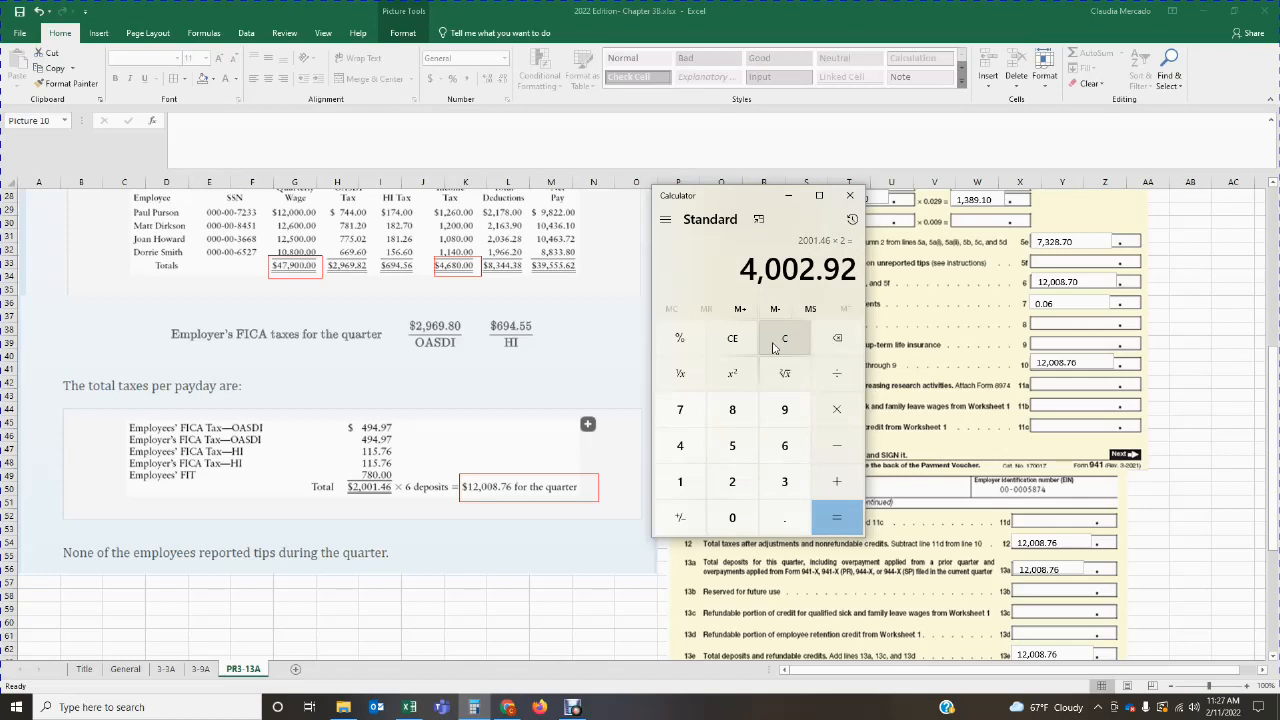
Step: Clear the calculator, recompute 2001.46 × 2 as a check, and return to the worksheet
left_click(784, 340)
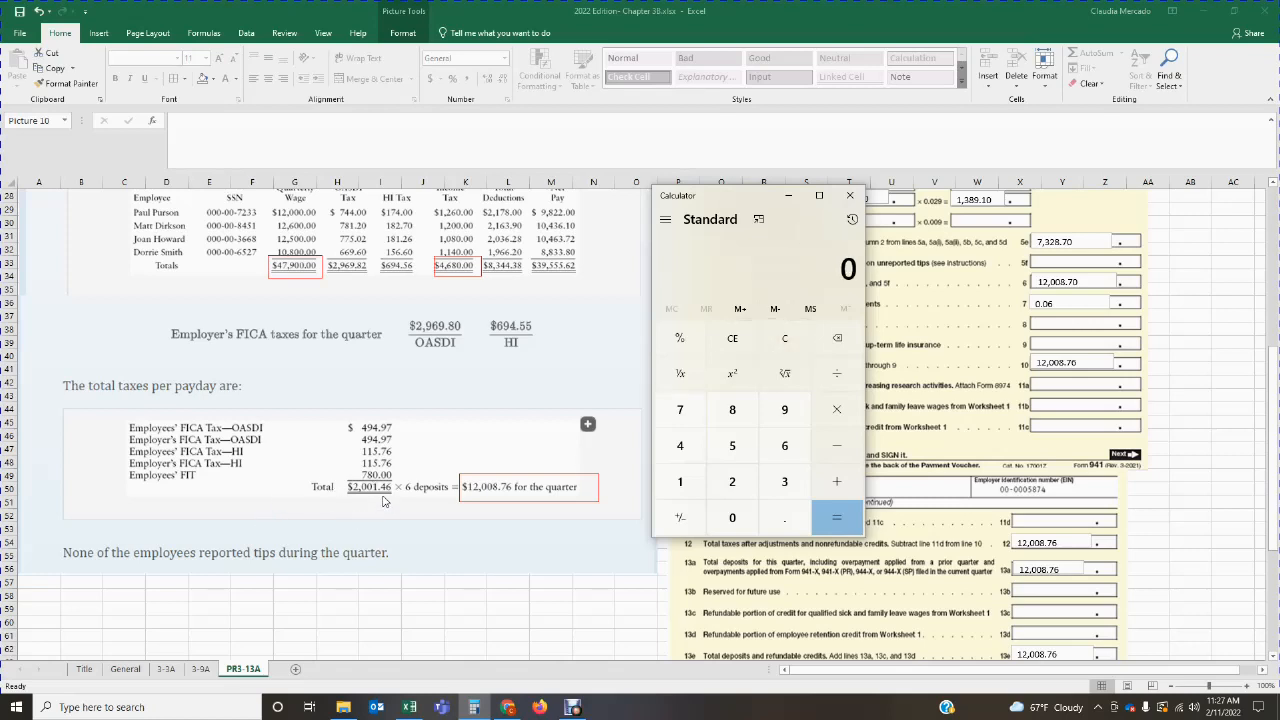
type("2001.46")
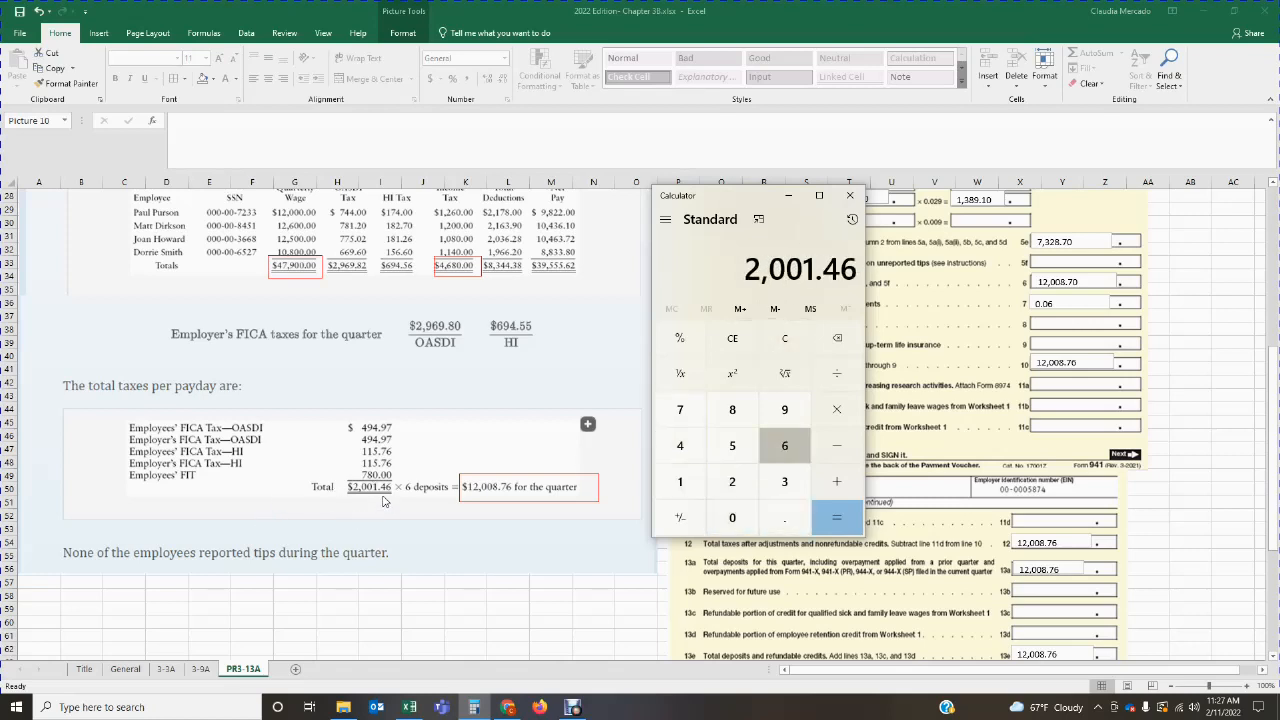
key("asterisk")
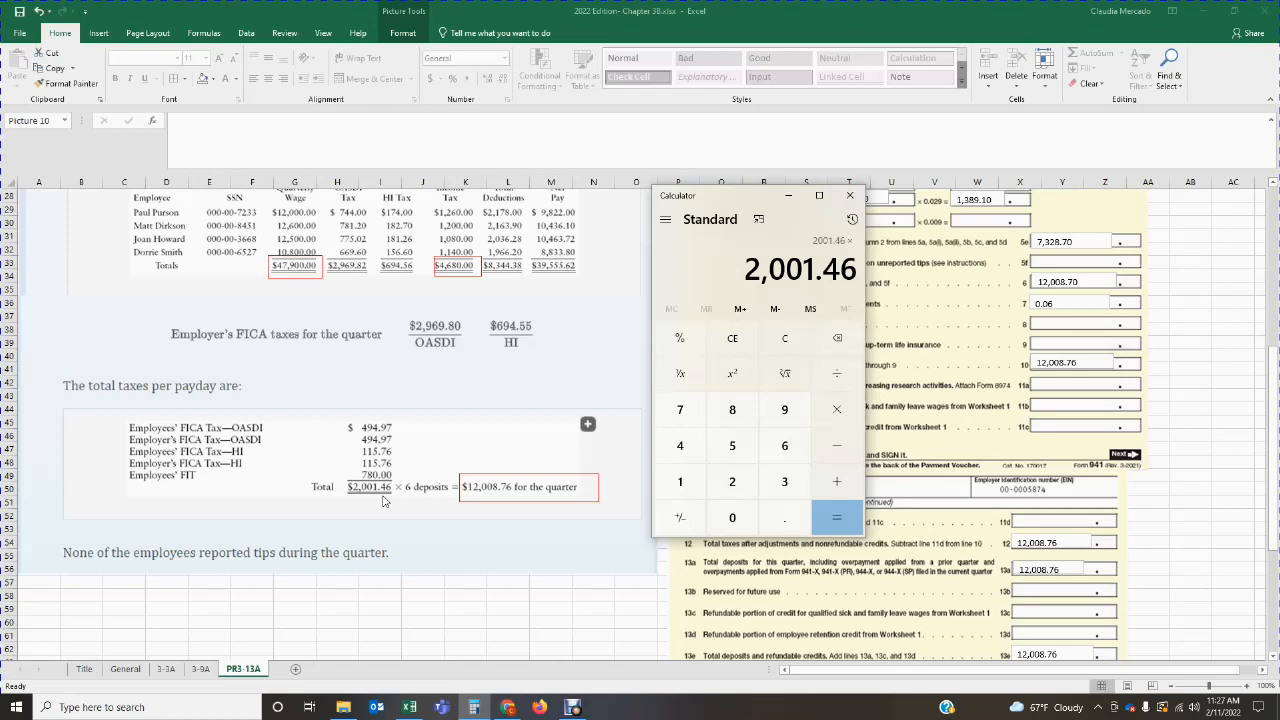
type("2")
key("Return")
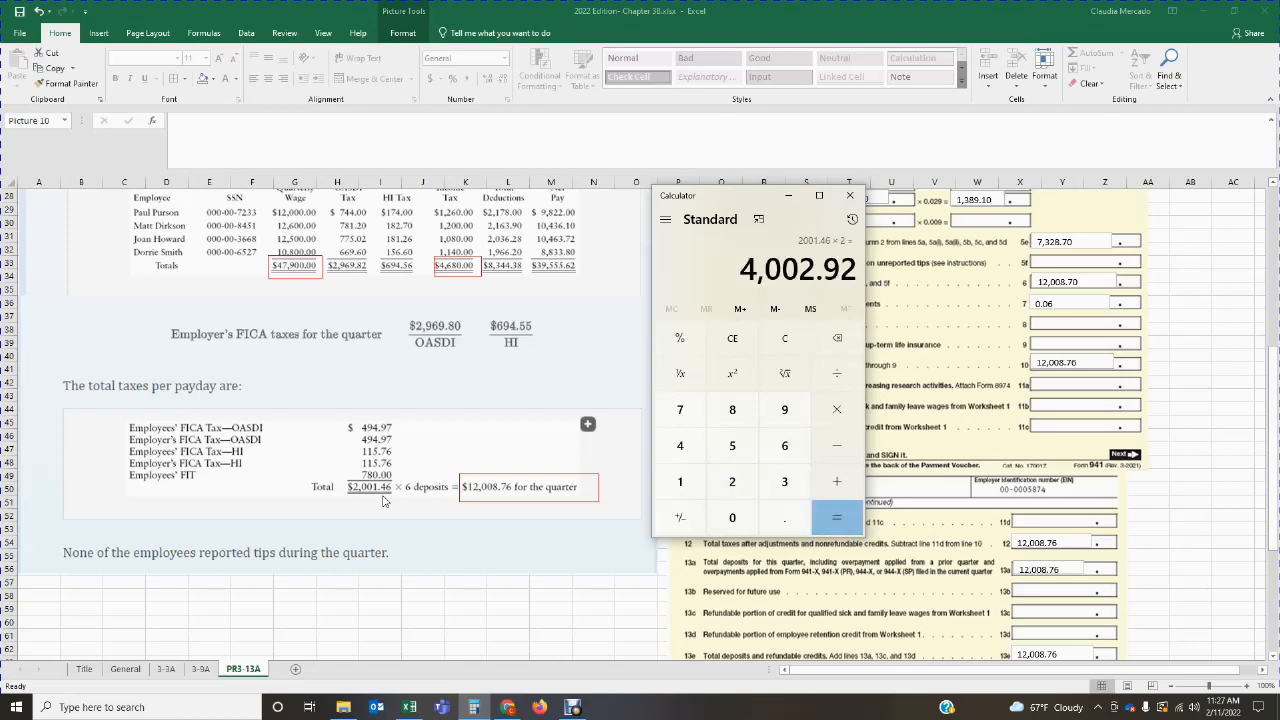
left_click(474, 707)
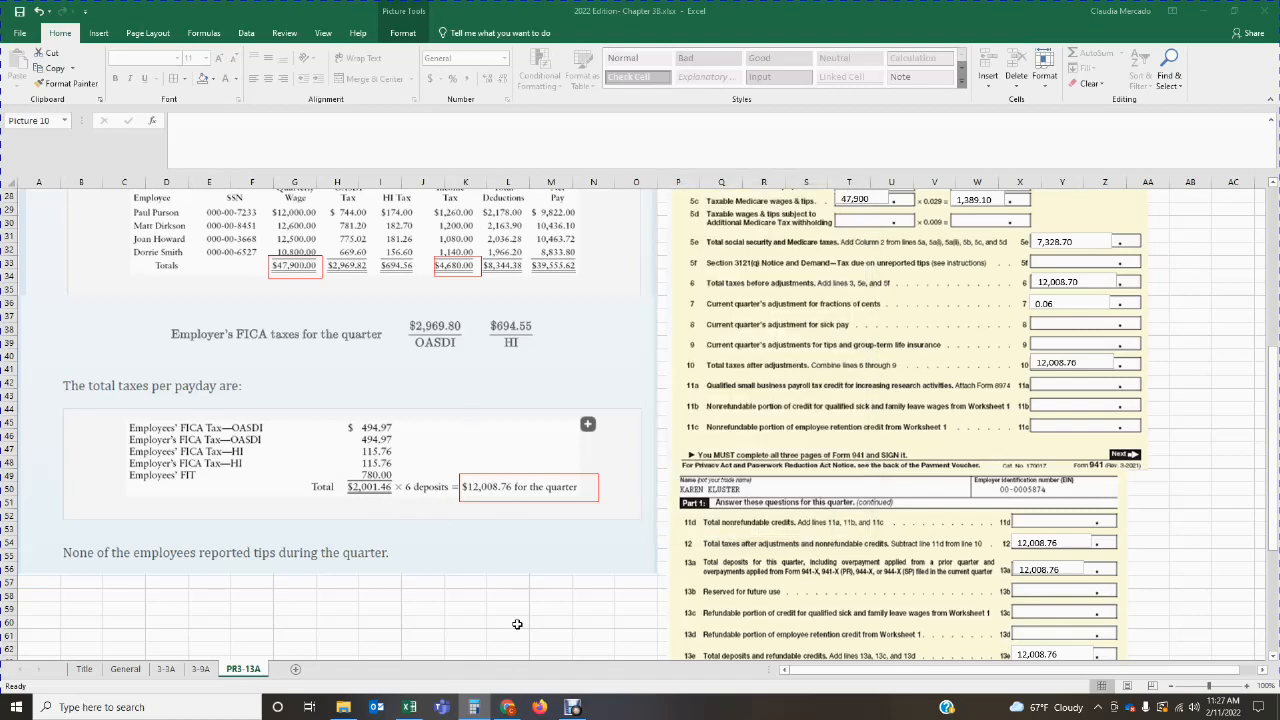
Step: Add a text box on the Month 1 tax liability line in Part 2 and enter 4002.92
scroll(742, 614, "down", 4)
scroll(742, 614, "down", 4)
scroll(742, 614, "up", 4)
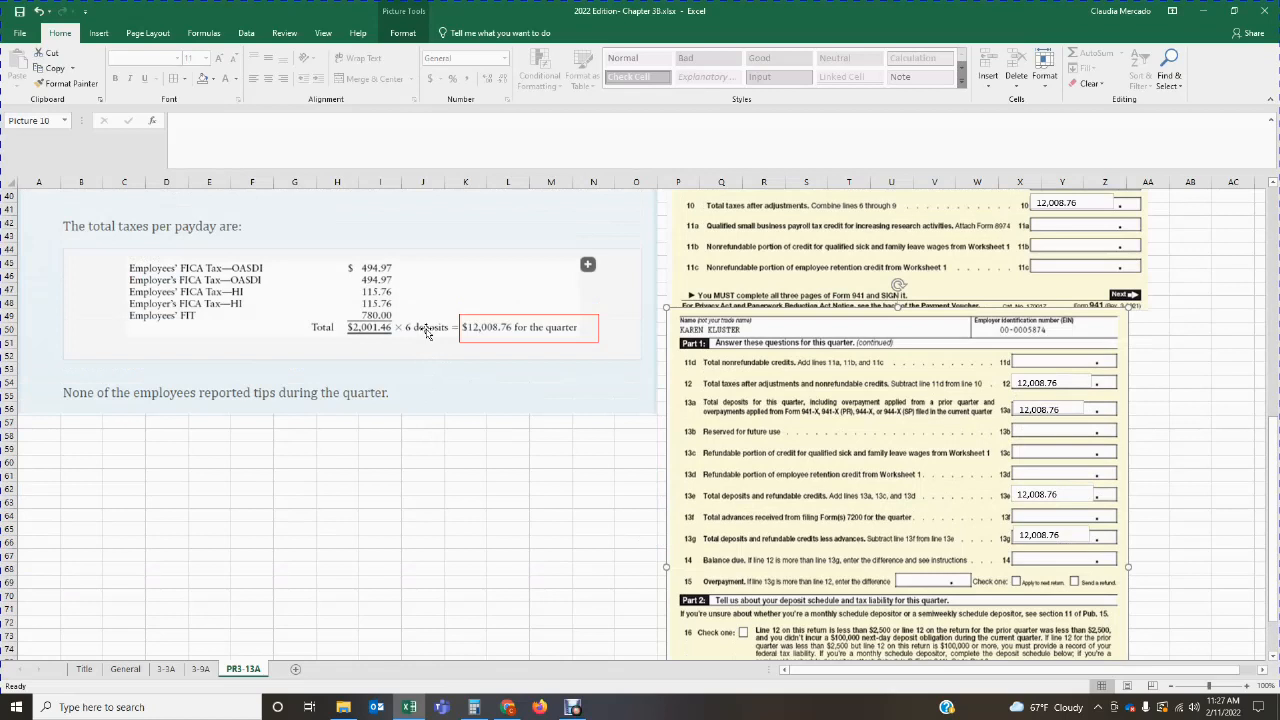
scroll(930, 570, "down", 5)
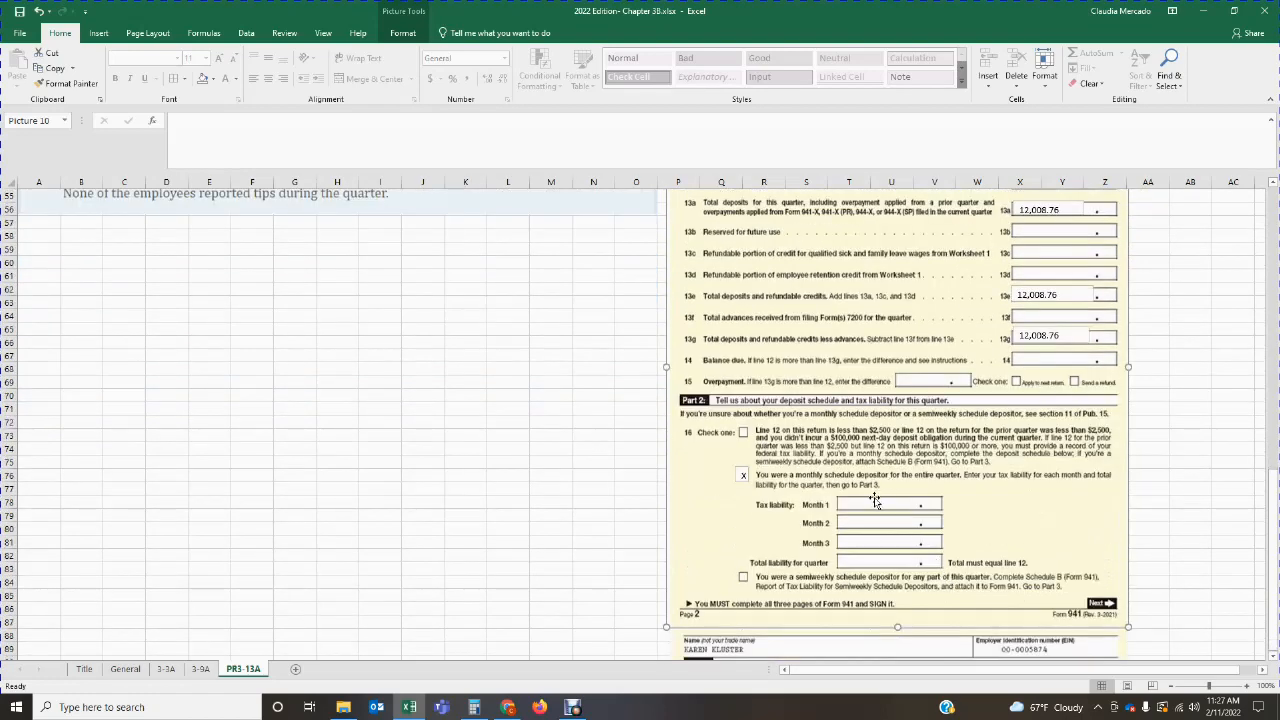
left_click(98, 33)
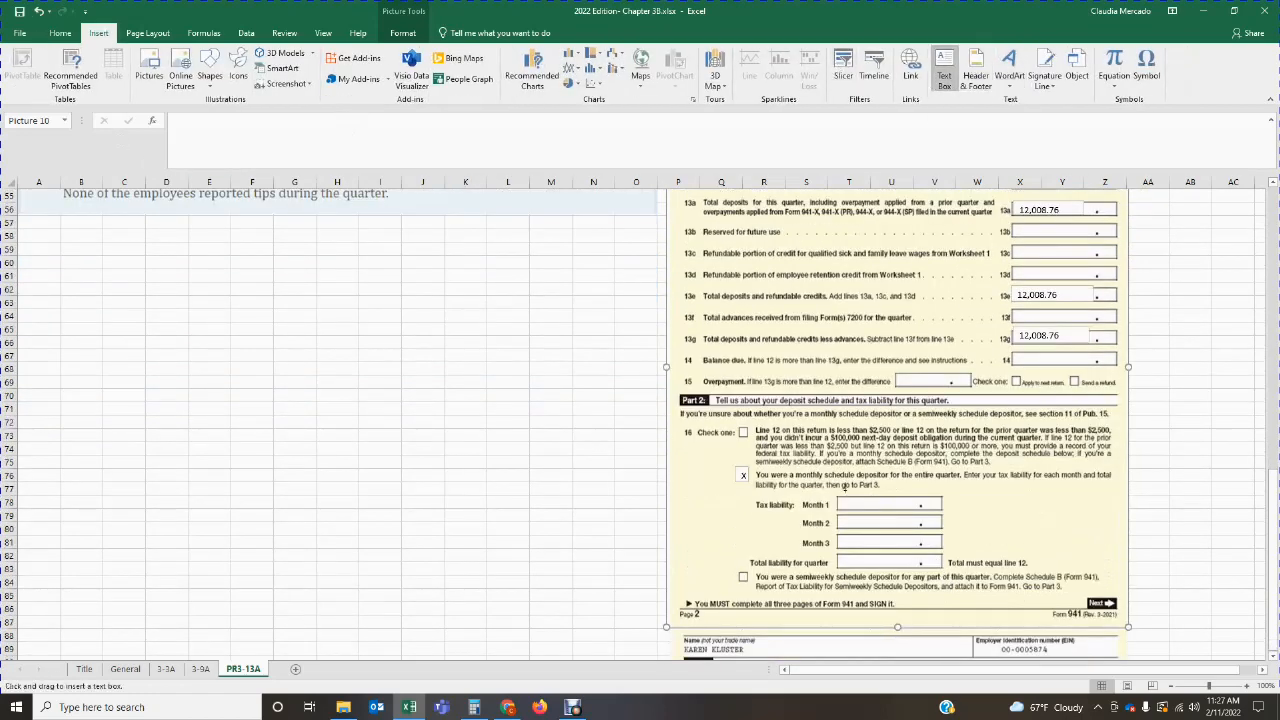
left_click_drag(842, 502, 912, 507)
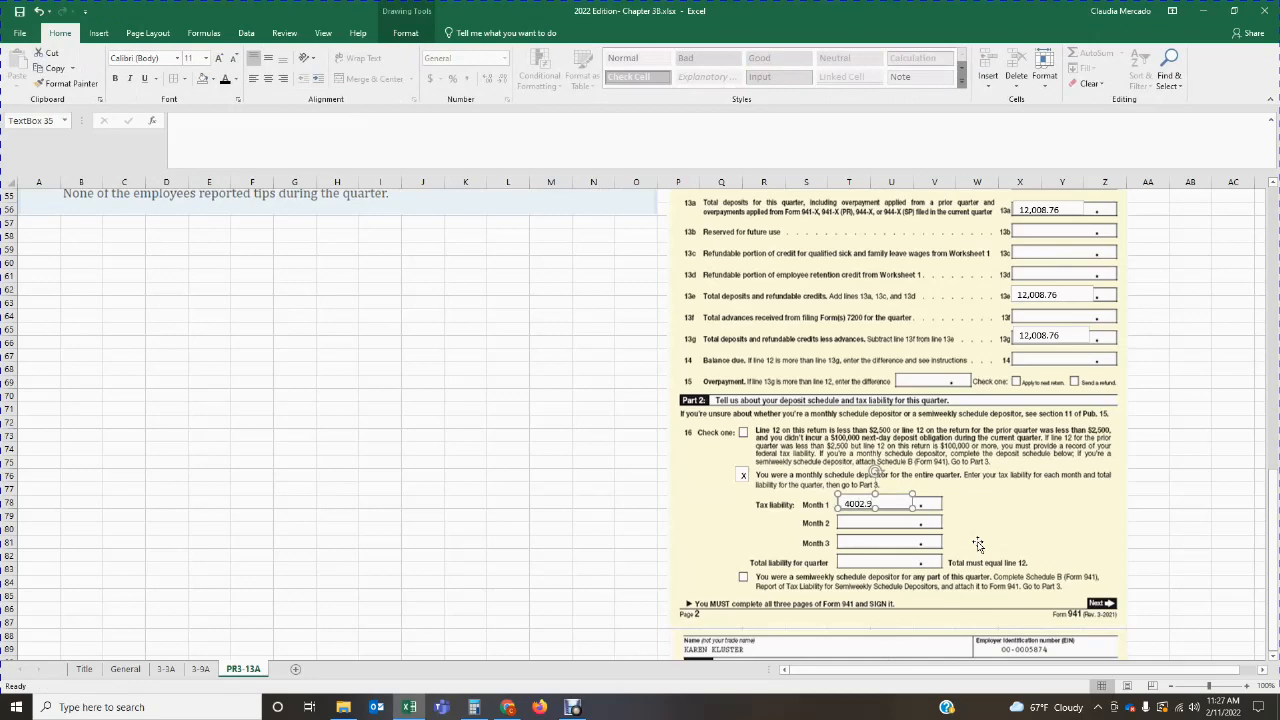
left_click(978, 545)
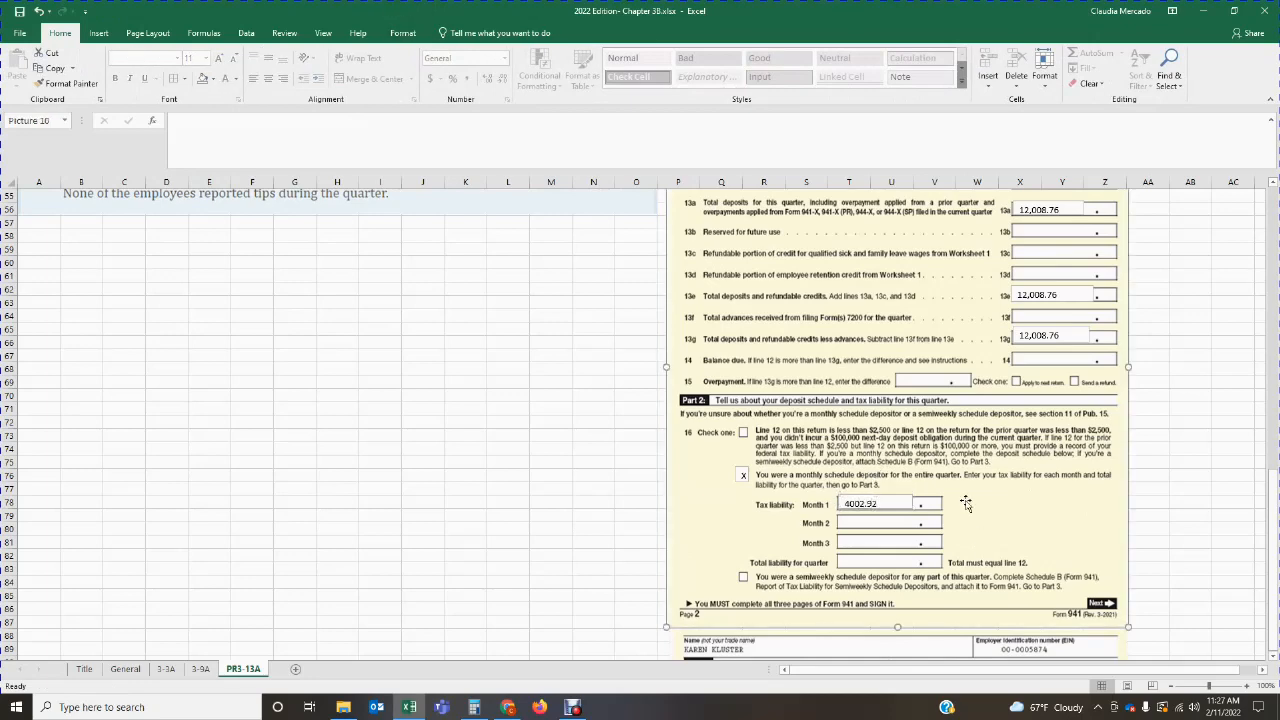
Step: Add a text box on the Month 2 tax liability line and enter 4002.92
left_click(98, 33)
left_click(944, 75)
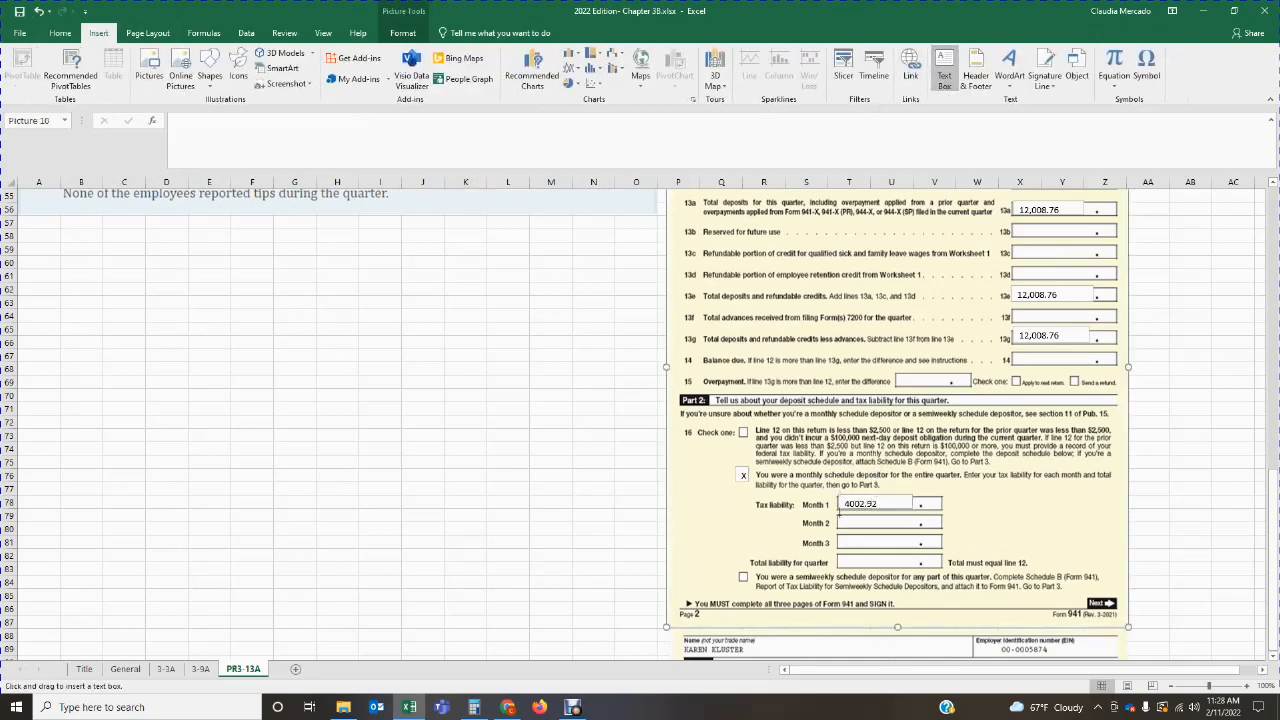
left_click_drag(840, 513, 907, 527)
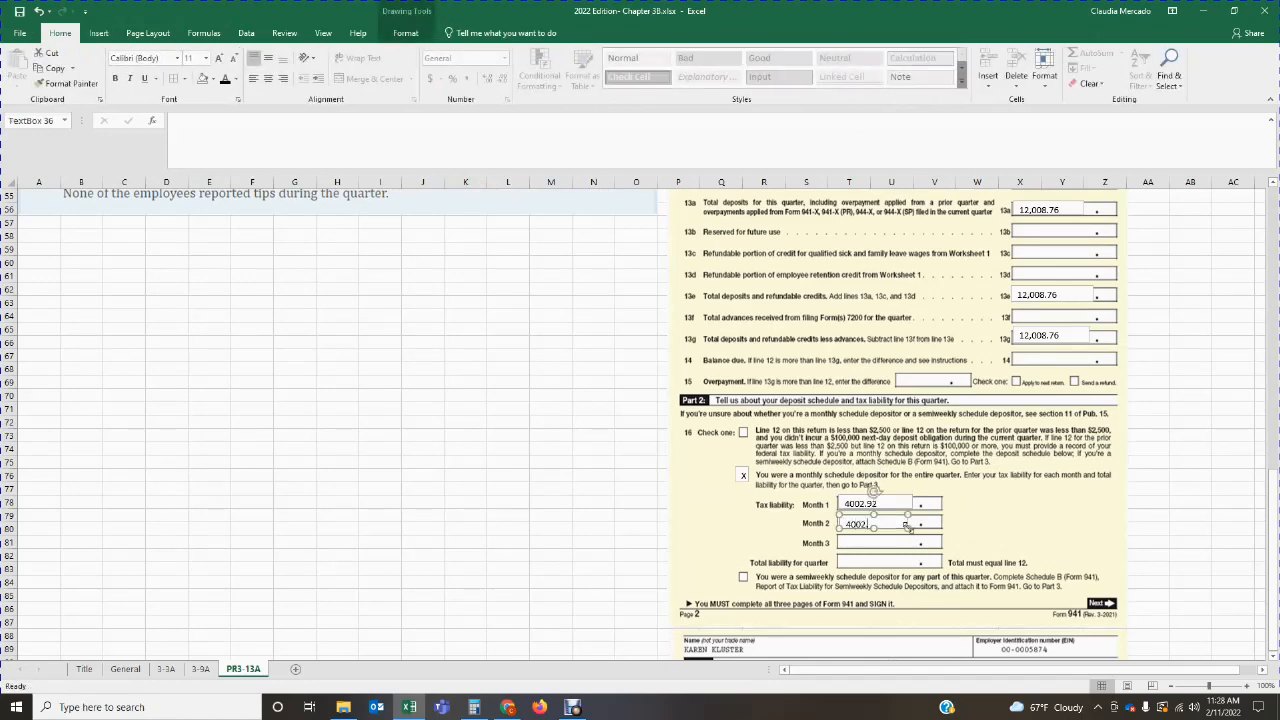
left_click(636, 515)
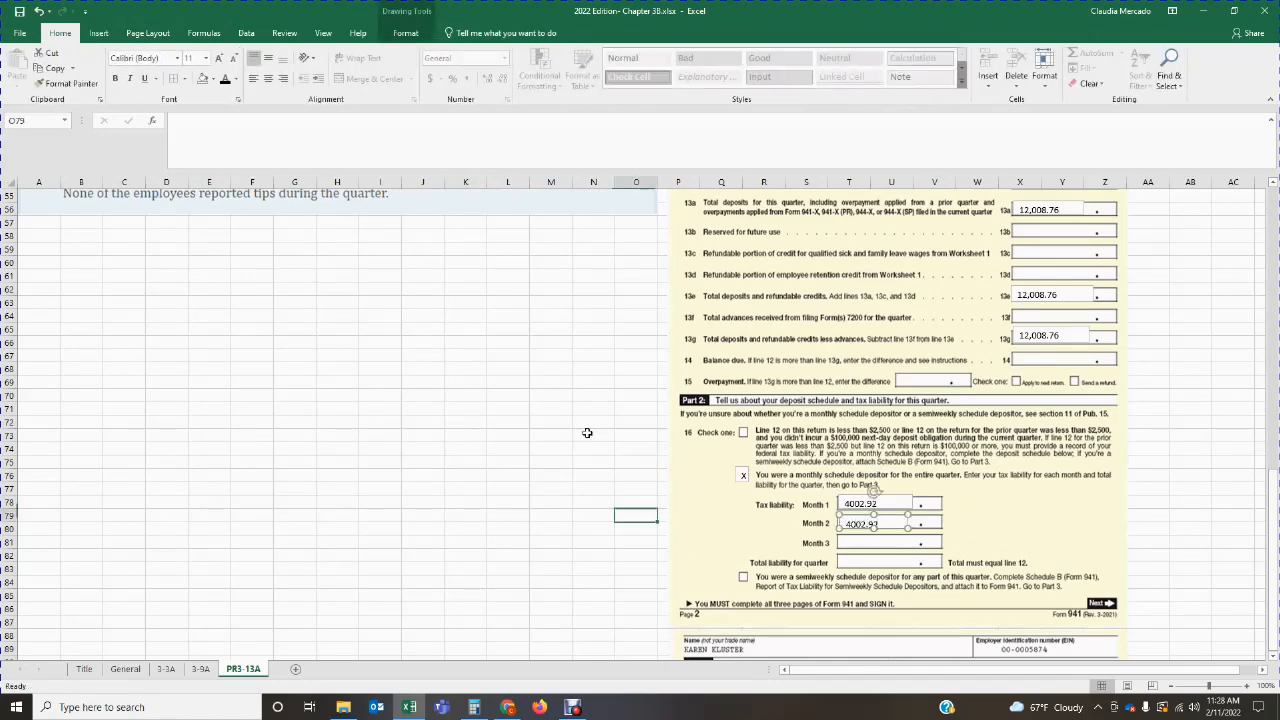
Step: Add a text box on the Month 3 tax liability line and enter 4002.92
left_click(99, 33)
left_click(944, 76)
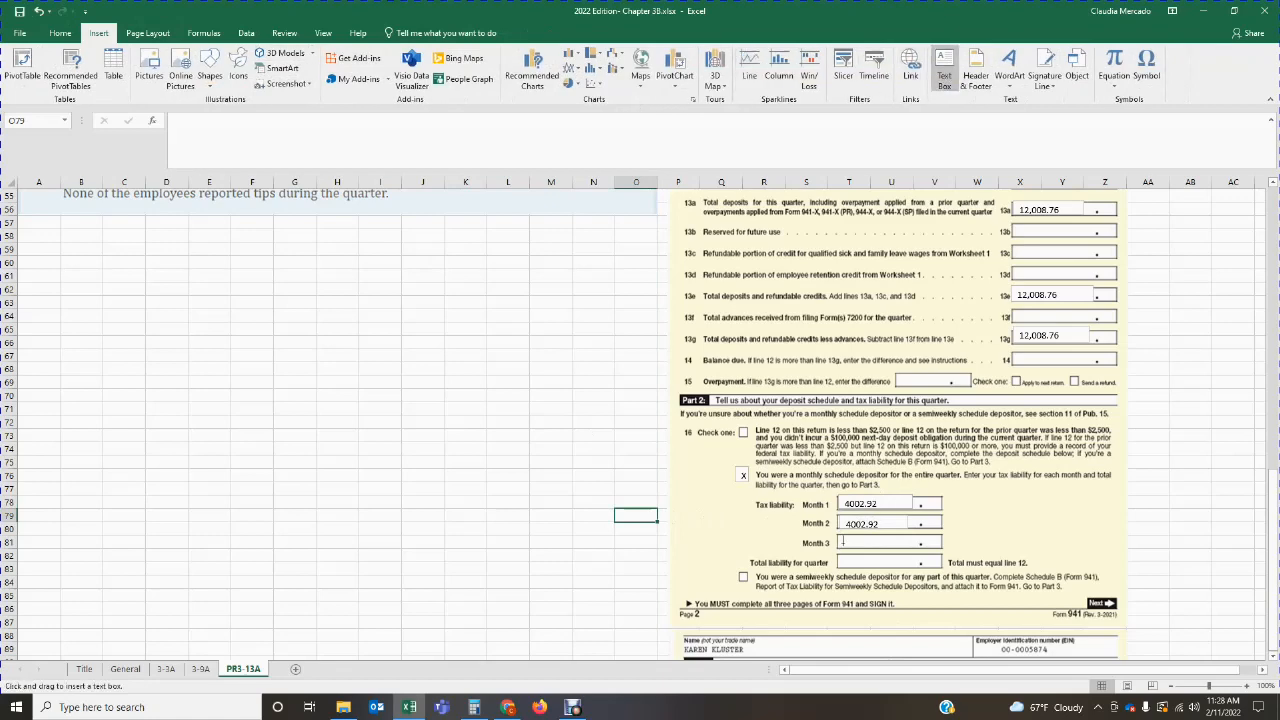
left_click_drag(838, 533, 895, 546)
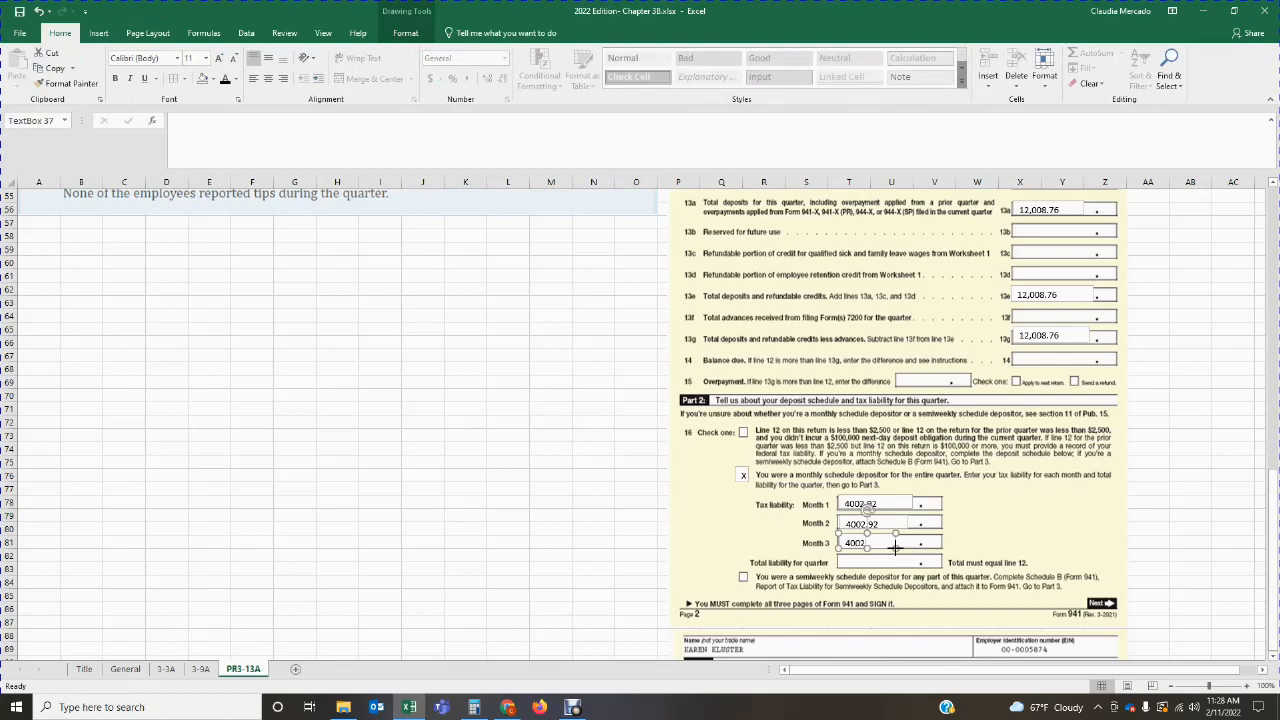
left_click(928, 542)
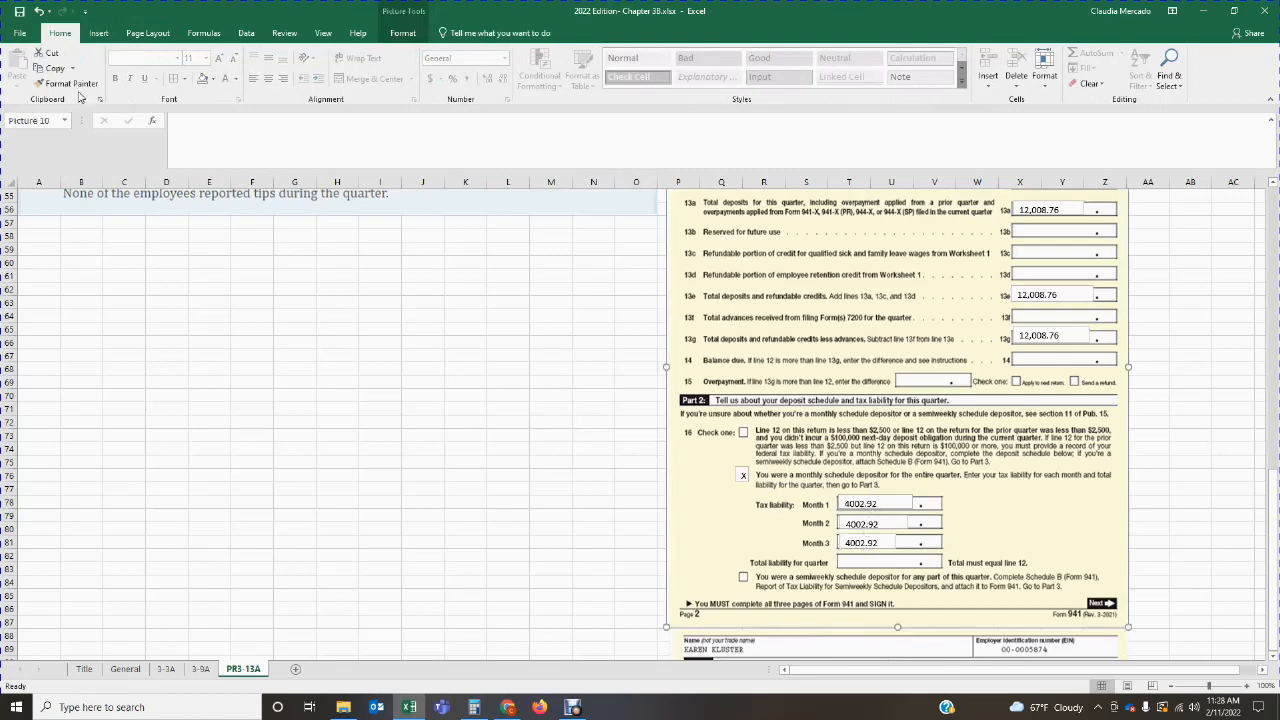
Step: Add a text box on the total liability for quarter line and multiply the monthly 4,002.92 by 3 in Calculator
left_click(97, 38)
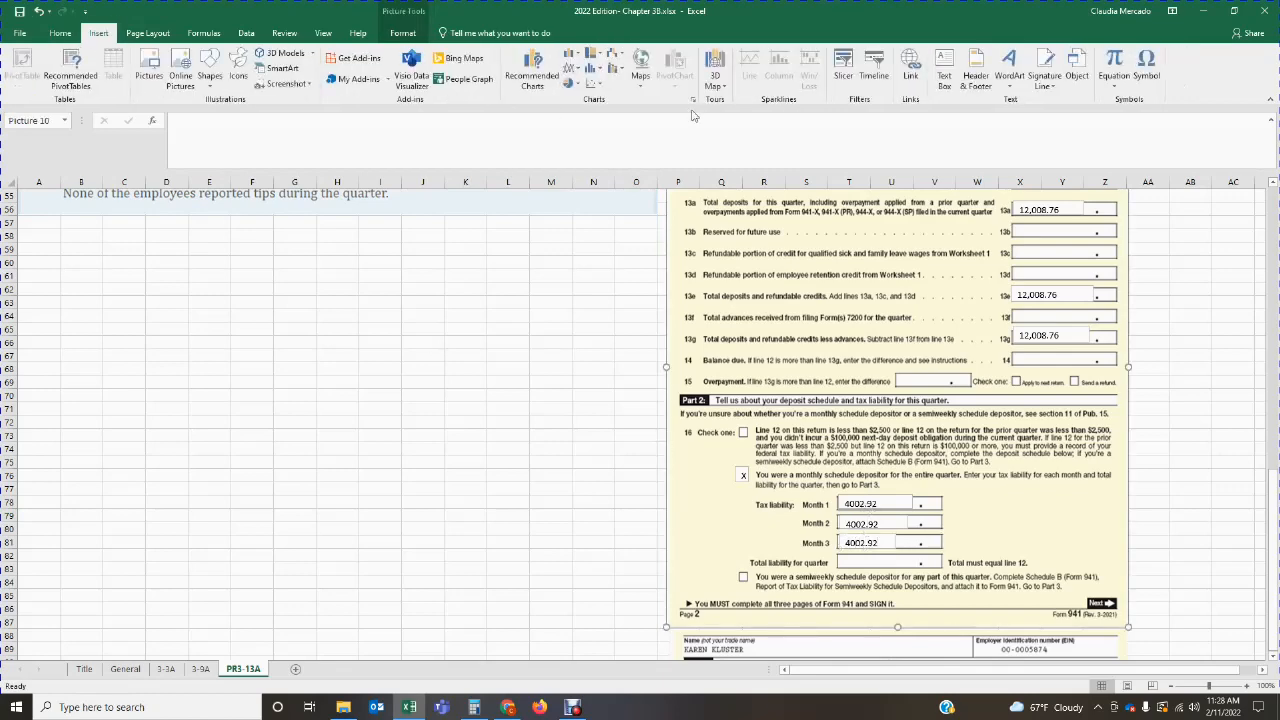
left_click(940, 75)
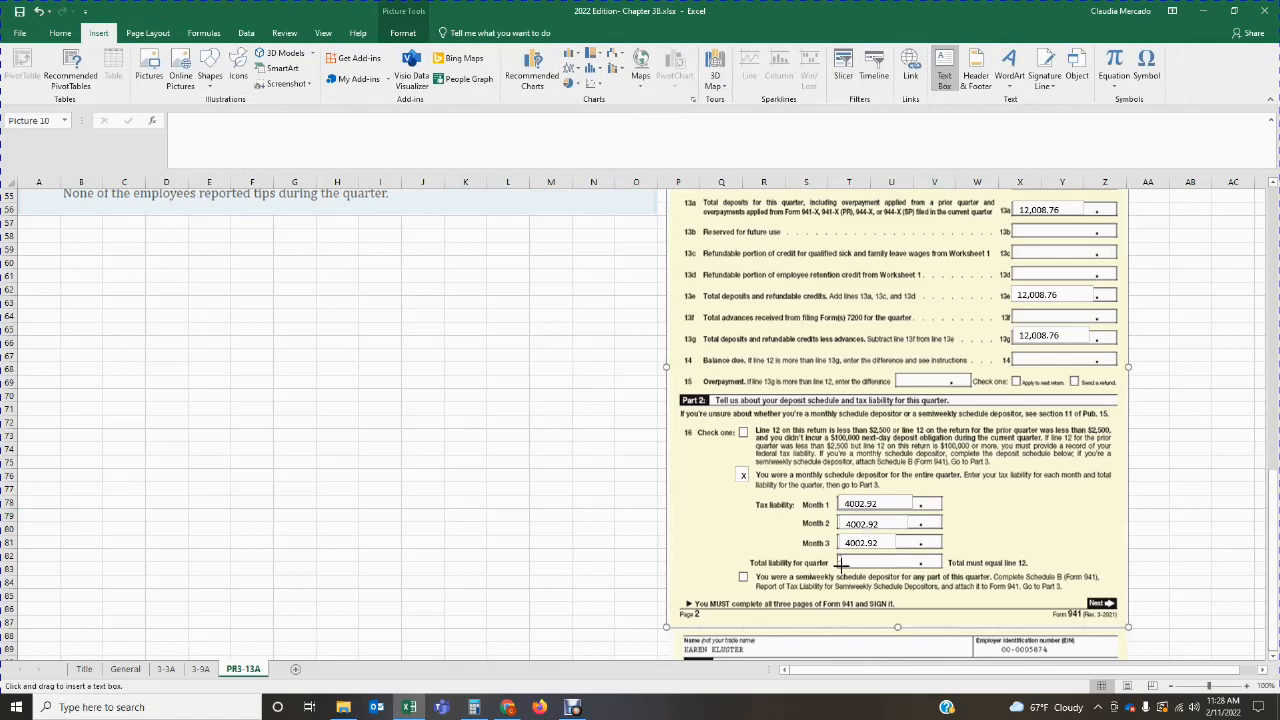
left_click_drag(837, 555, 912, 568)
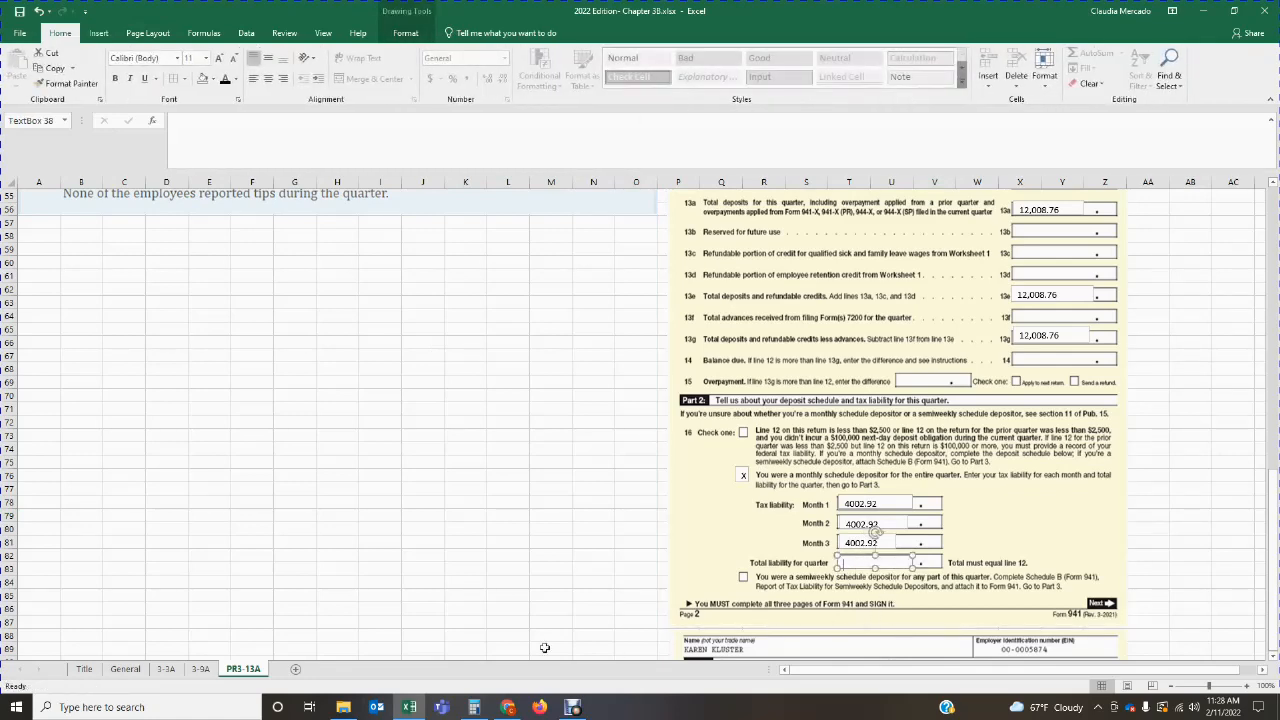
left_click(474, 707)
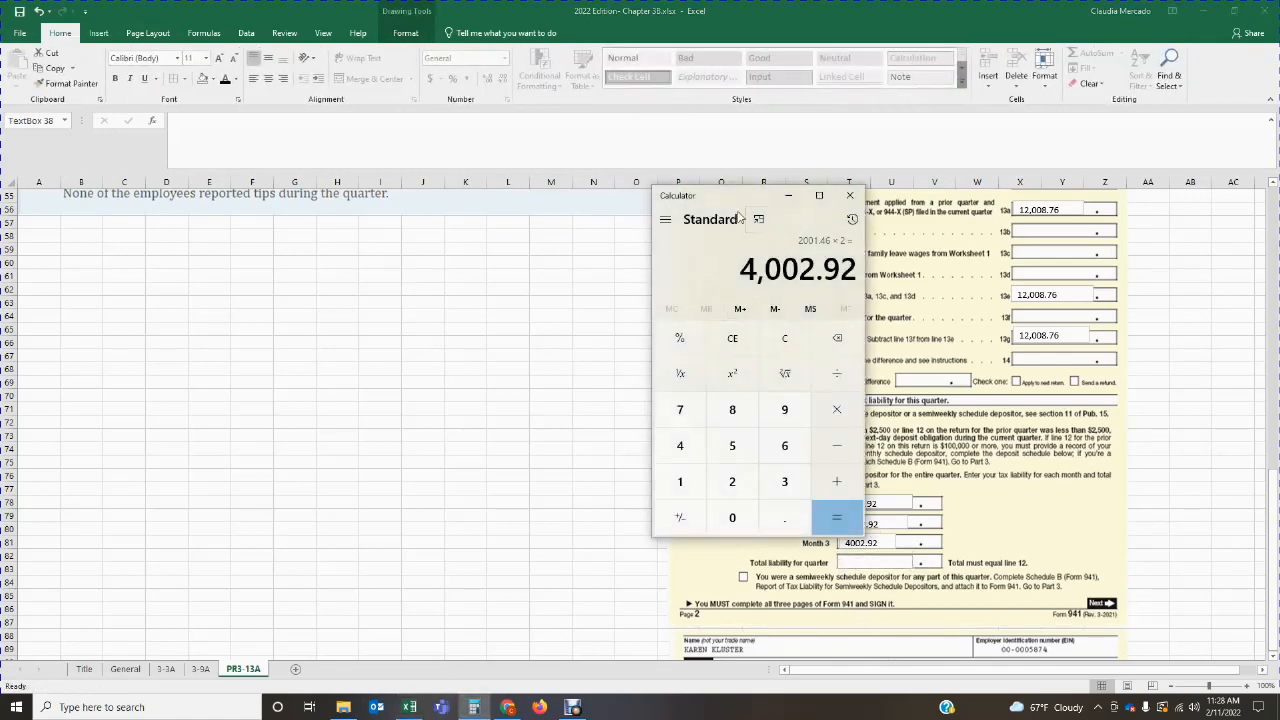
left_click_drag(741, 218, 464, 258)
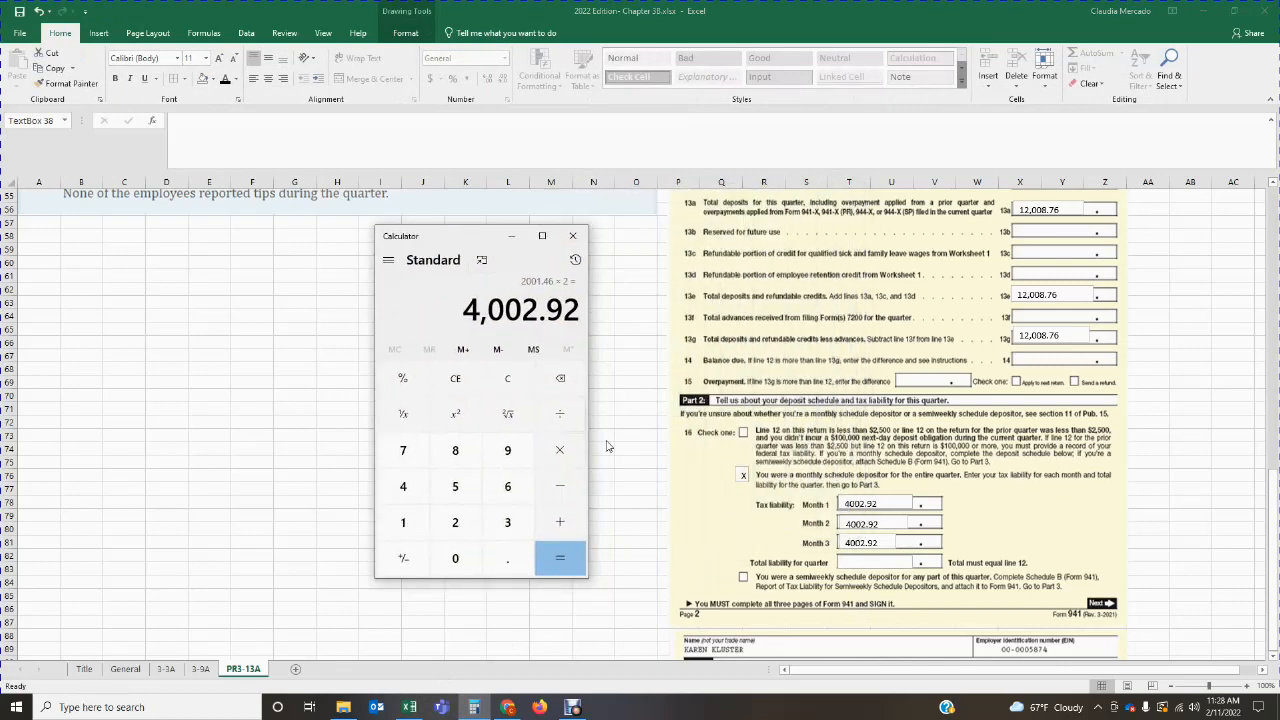
type("*3")
key("Return")
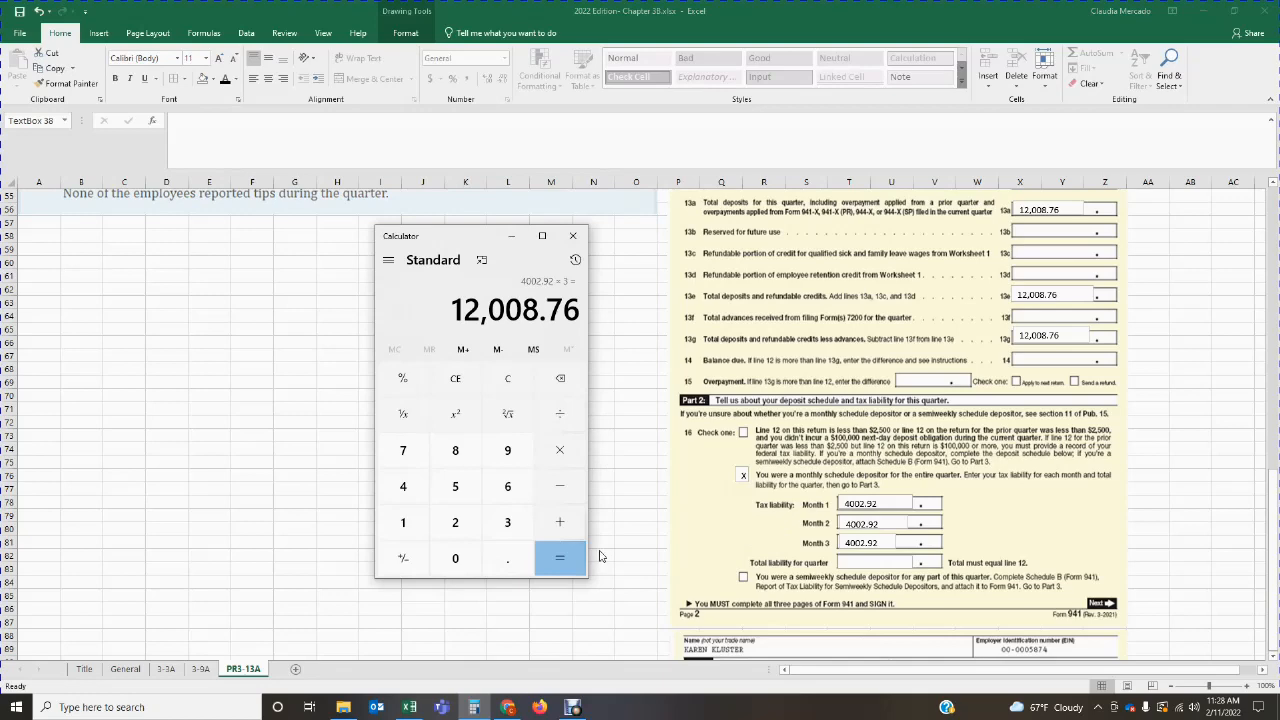
left_click(629, 549)
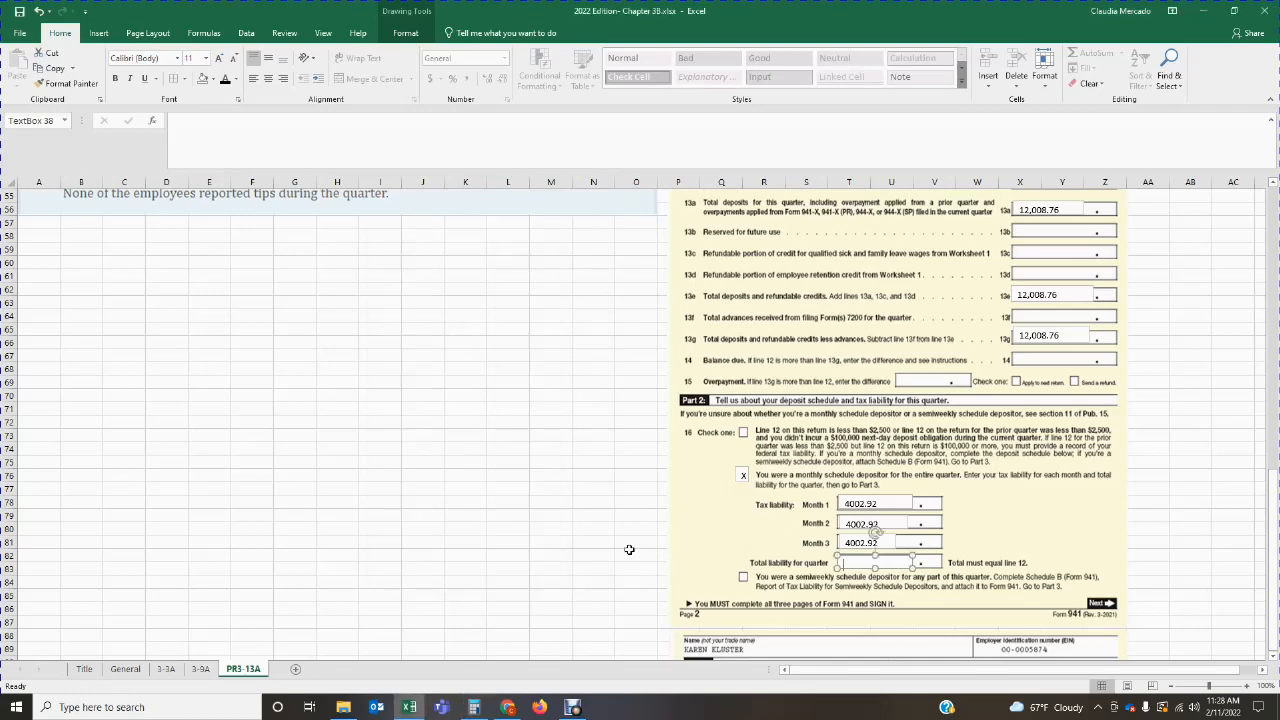
Step: Enter 12,008.76 in the total liability for quarter text box and nudge the form picture slightly down behind it
scroll(629, 549, "up", 6)
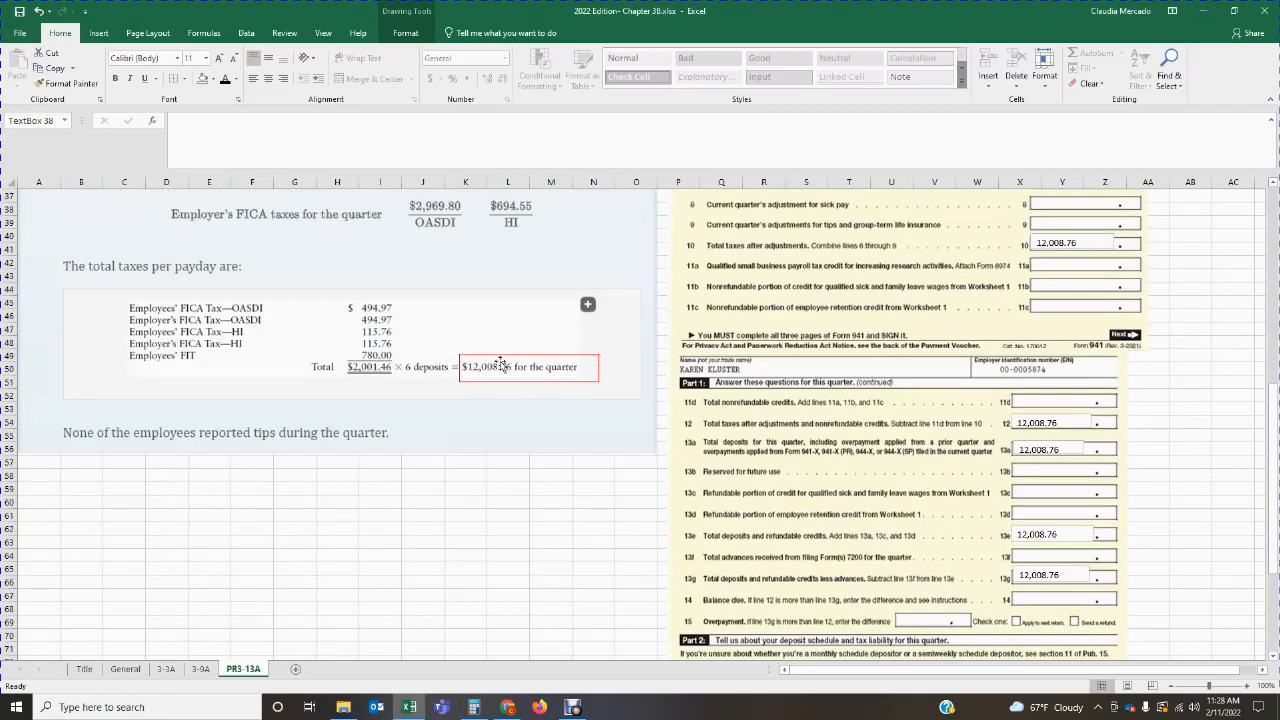
scroll(650, 420, "down", 7)
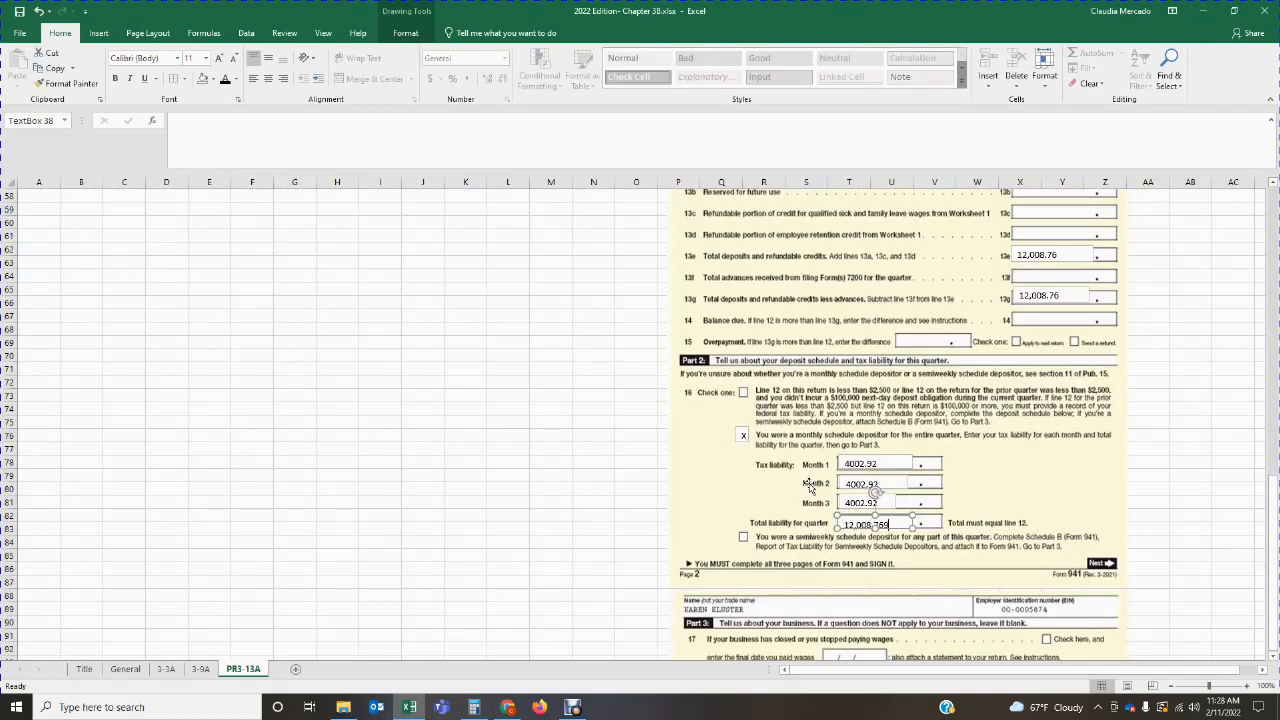
left_click(914, 517)
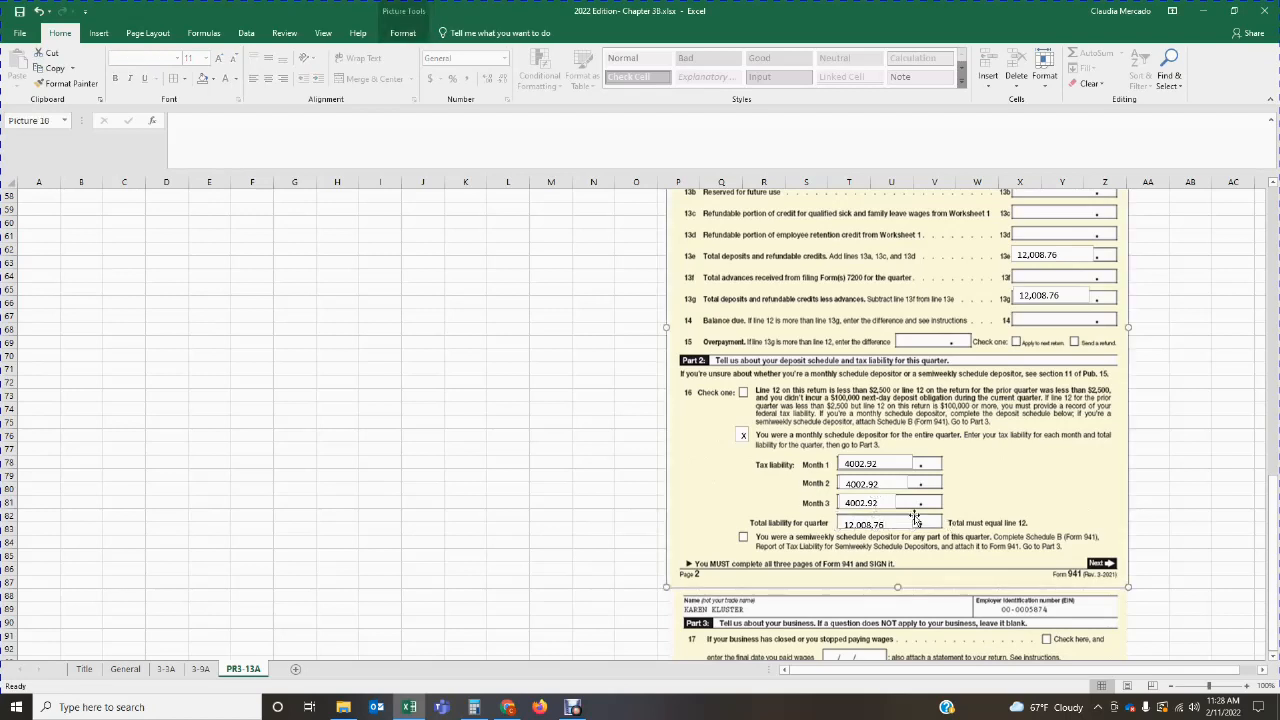
left_click_drag(875, 516, 875, 518)
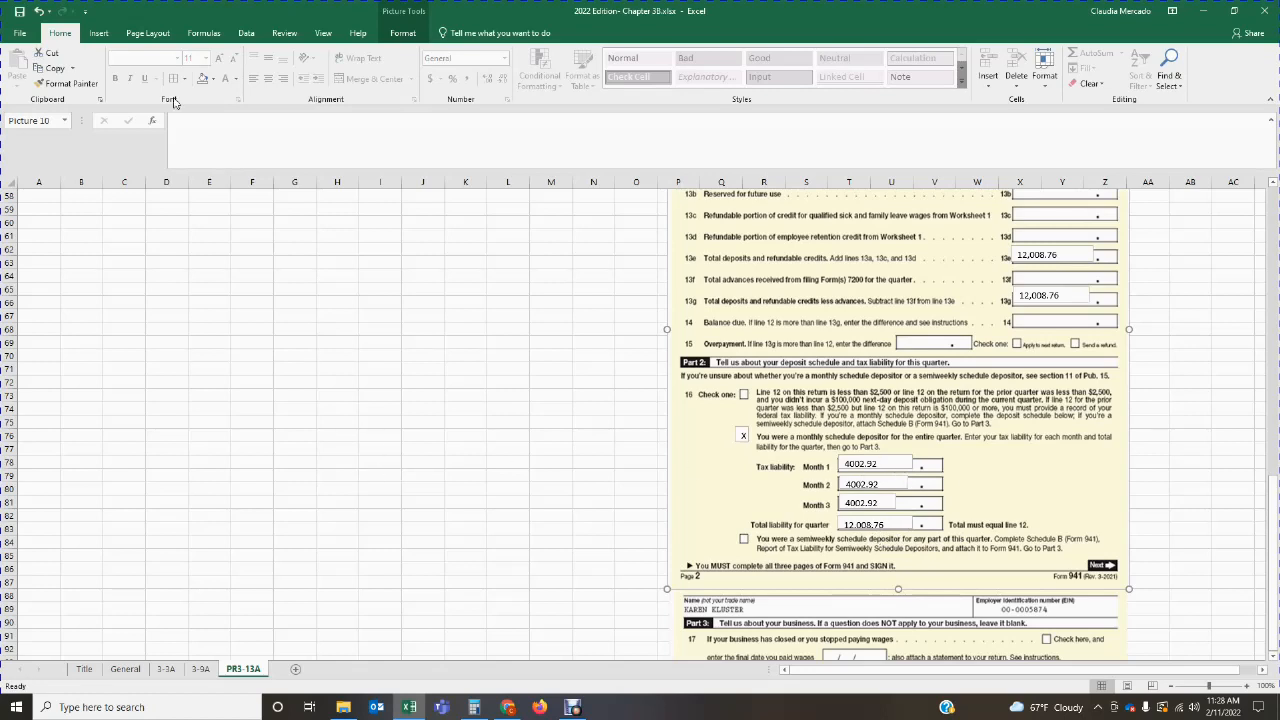
Step: Add a text box beside the monthly tax liabilities reading "2001.46 X 2 payperiods per month = $4002.92" and widen it to fit
left_click(102, 35)
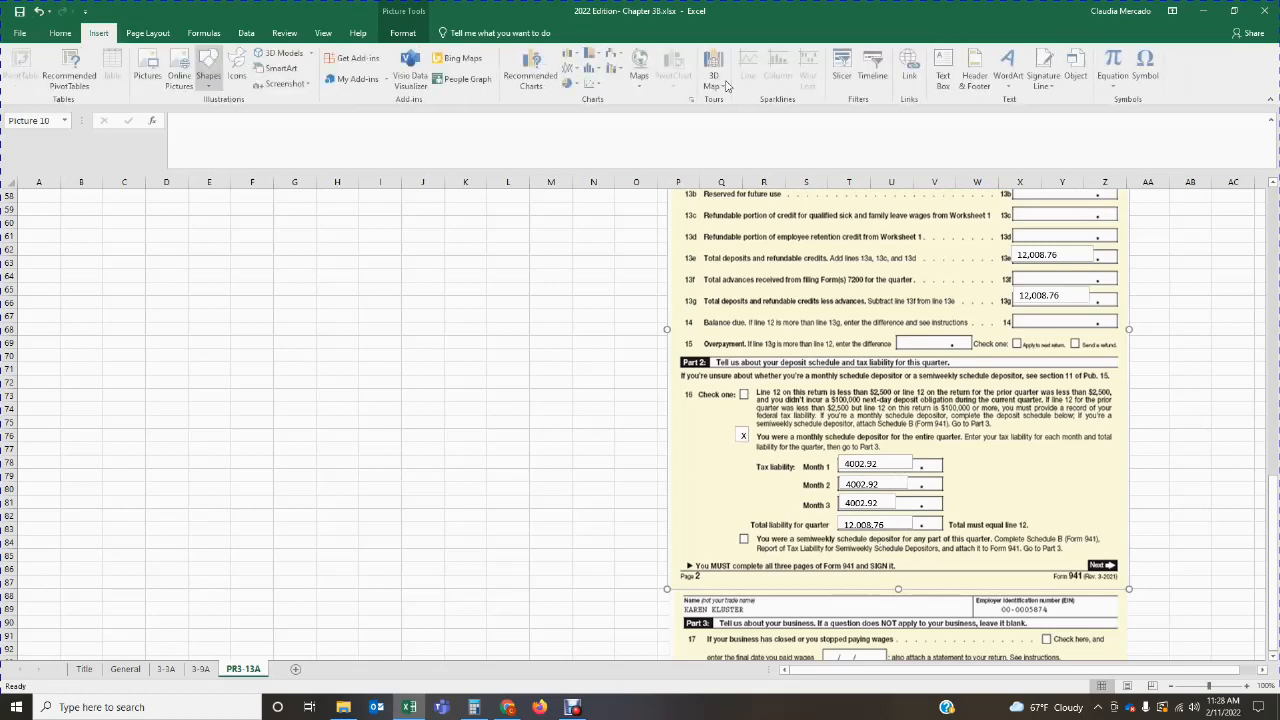
left_click(944, 76)
left_click_drag(968, 461, 1074, 500)
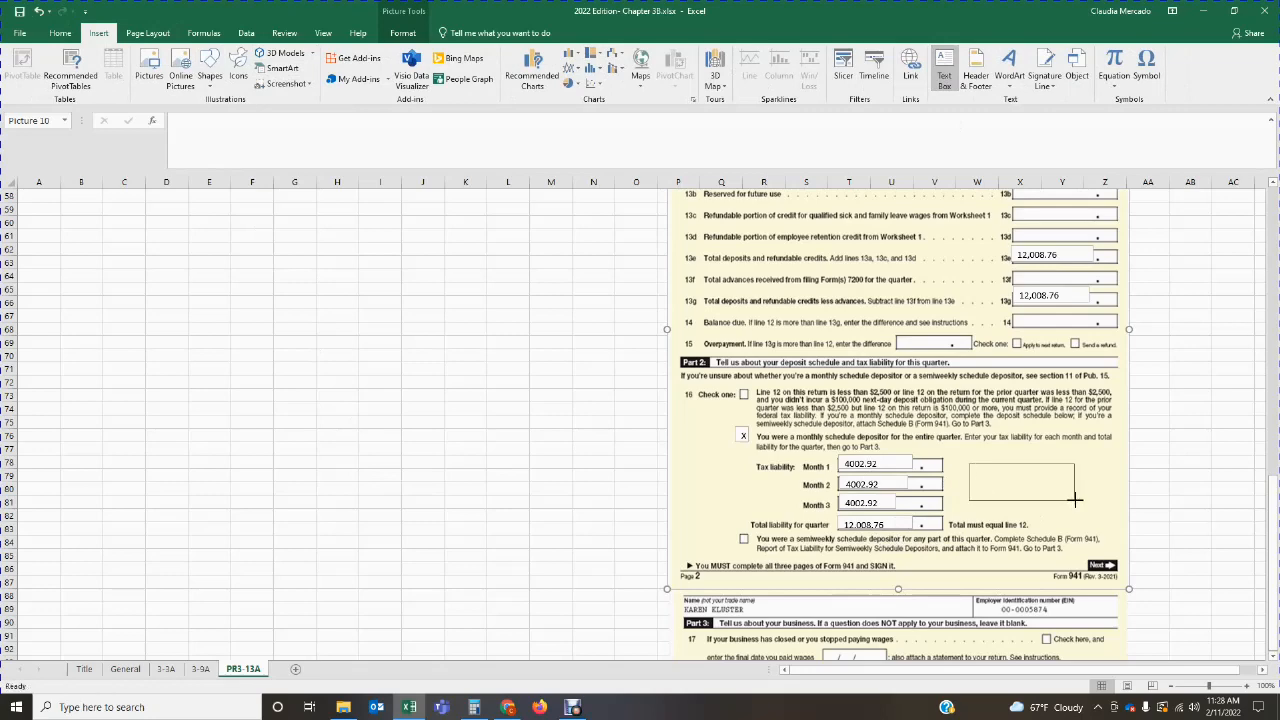
scroll(675, 466, "up", 3)
scroll(490, 380, "up", 3)
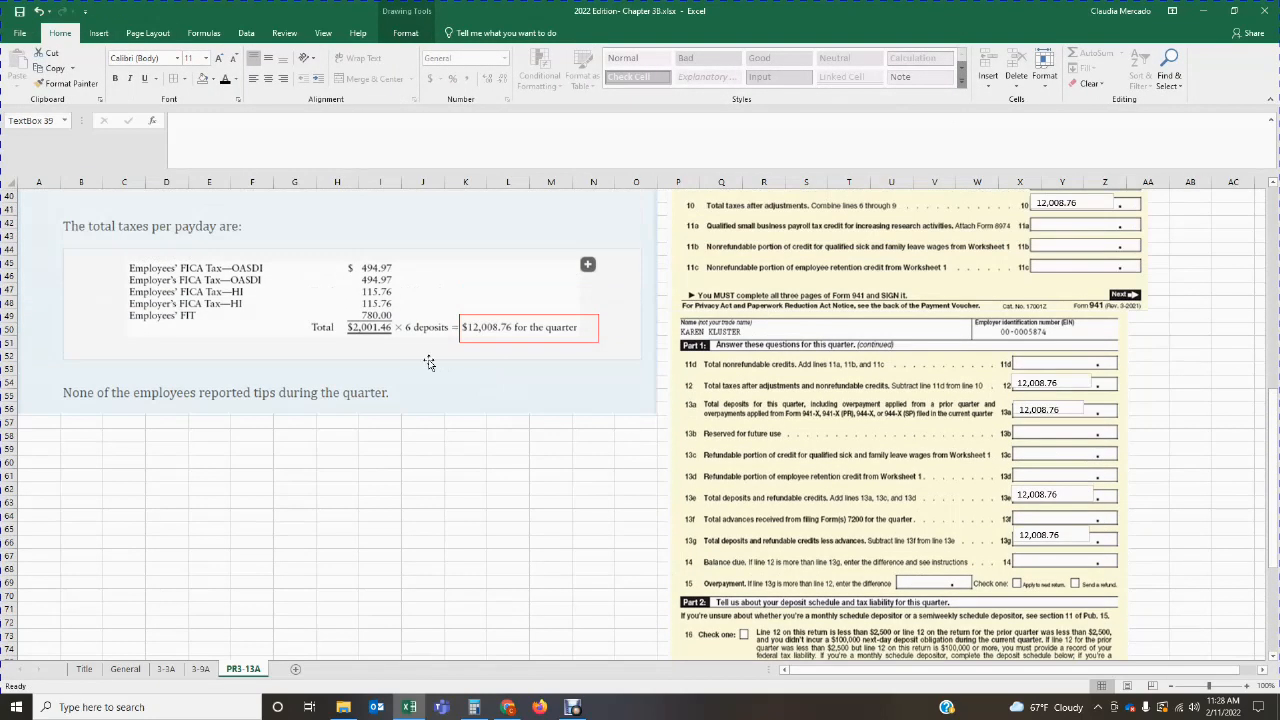
scroll(1012, 583, "up", 2)
scroll(1012, 583, "down", 9)
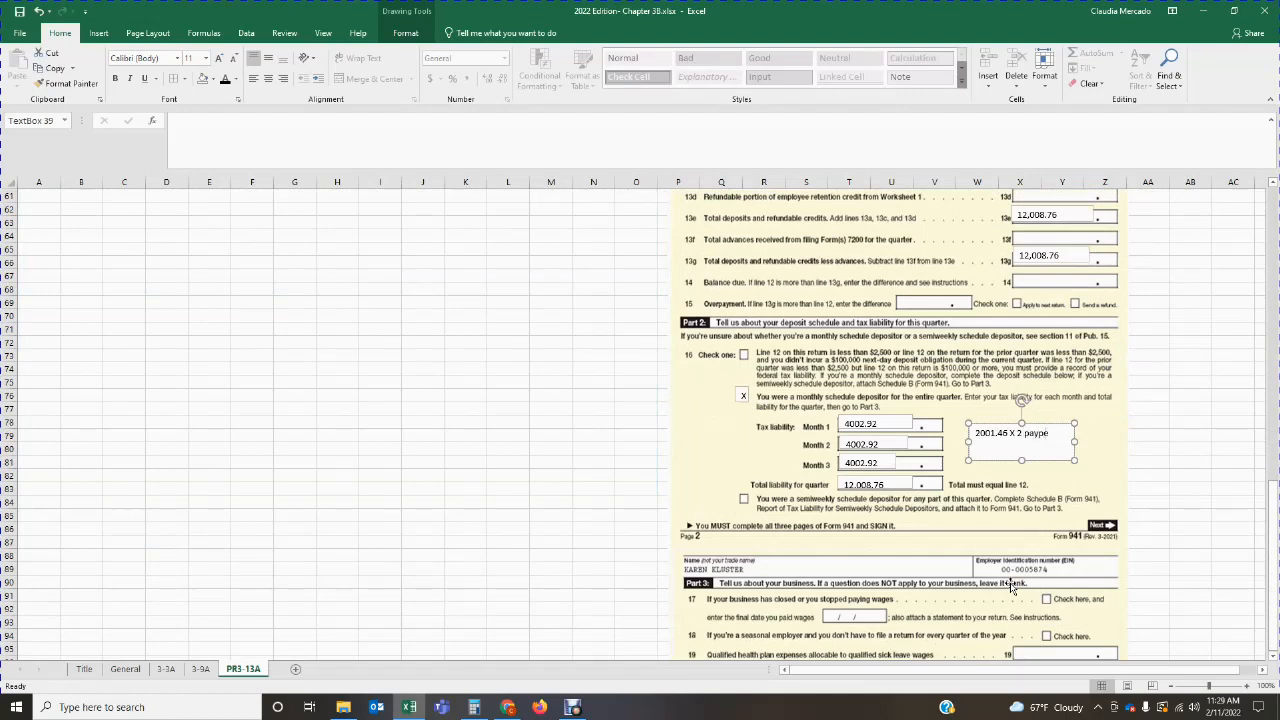
type("ds per month = $4002.92")
left_click_drag(1073, 445, 1103, 446)
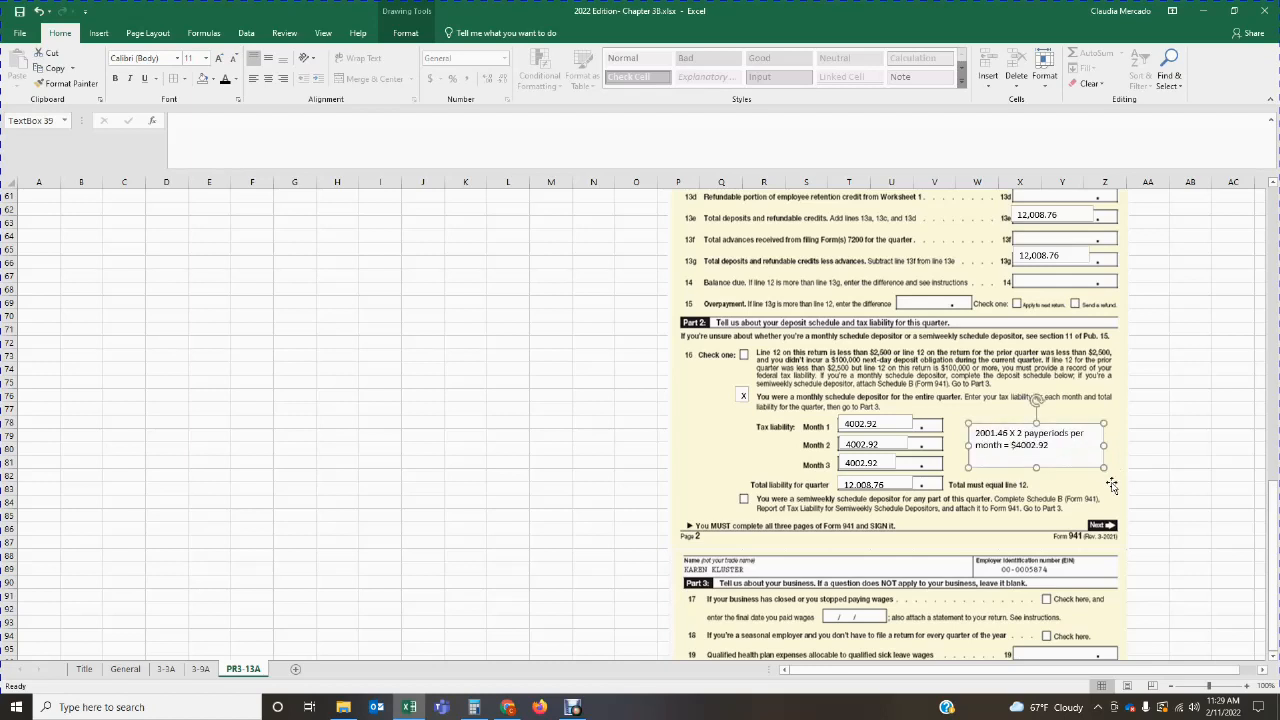
left_click(1089, 483)
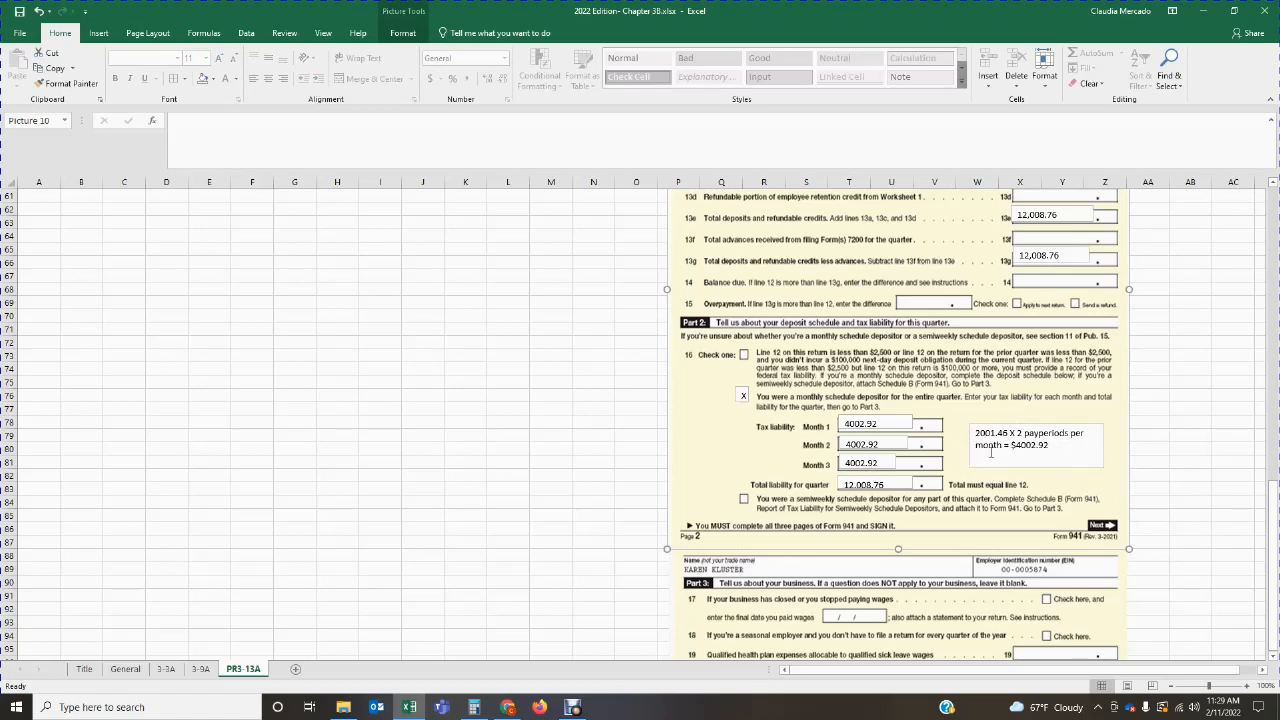
Step: Review the total taxes per payday and compare the Part 2 total liability for quarter with line 12
scroll(991, 452, "up", 9)
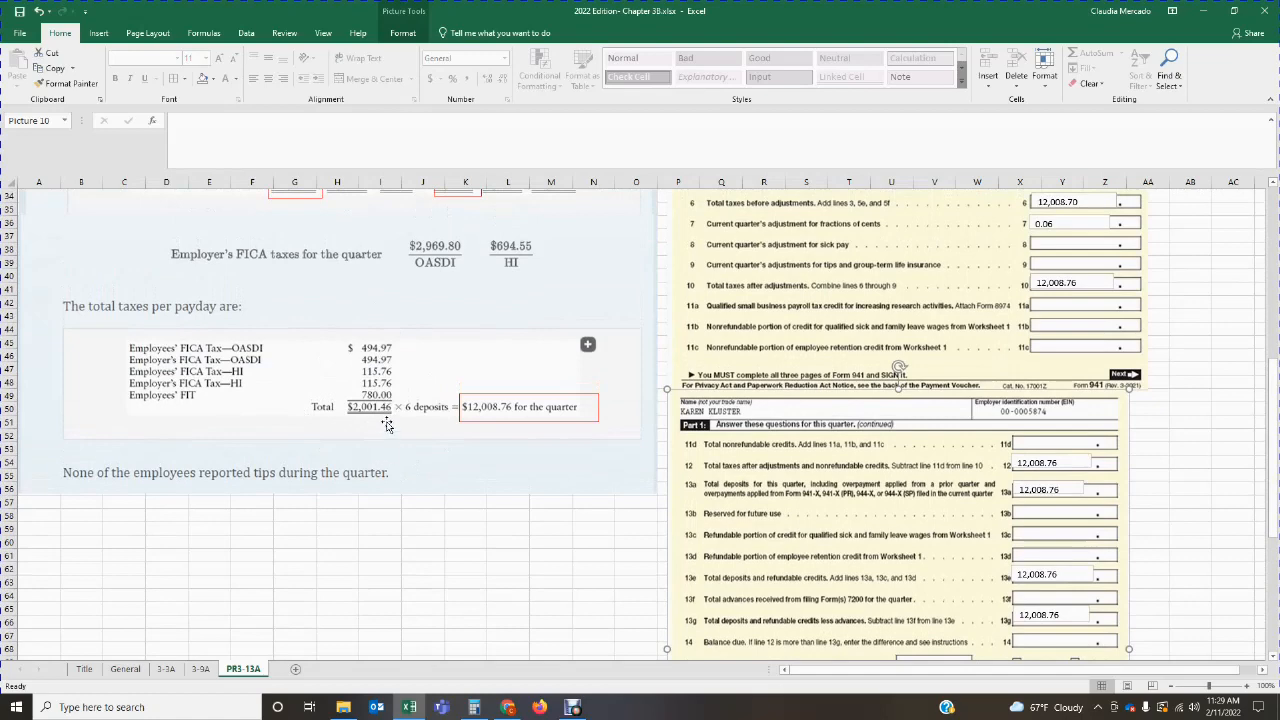
scroll(1031, 553, "down", 7)
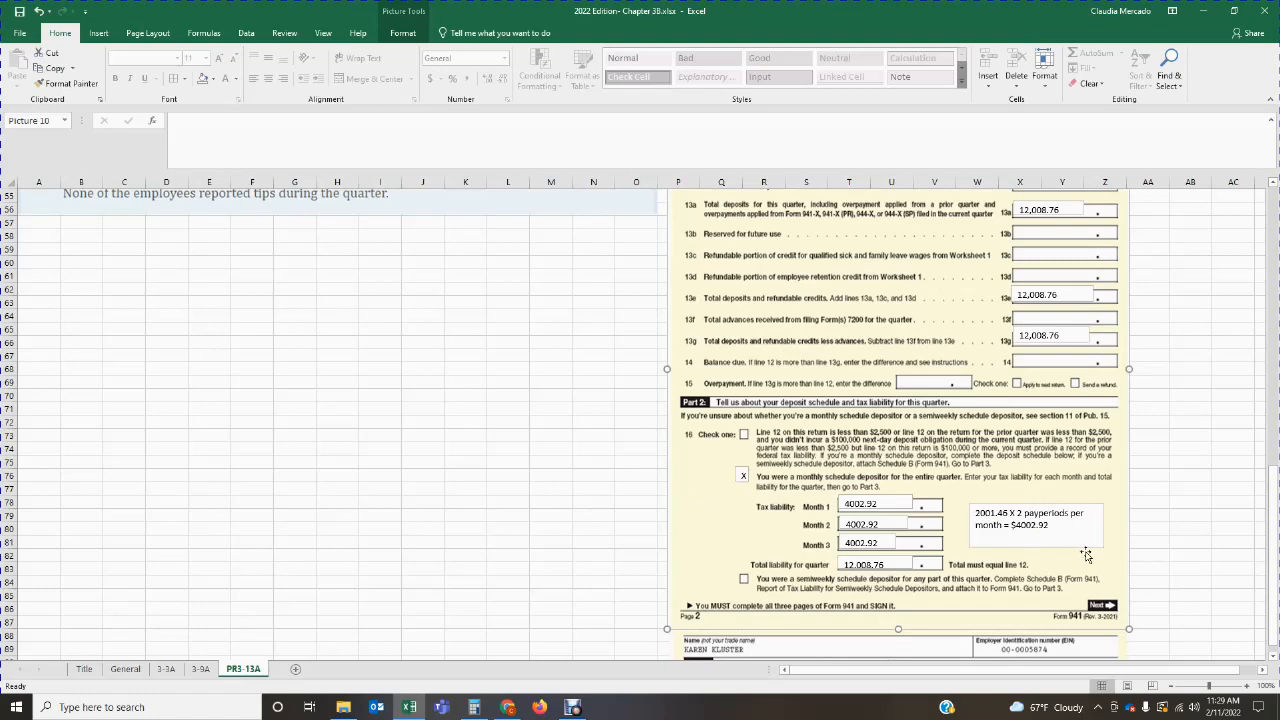
scroll(1050, 570, "down", 1)
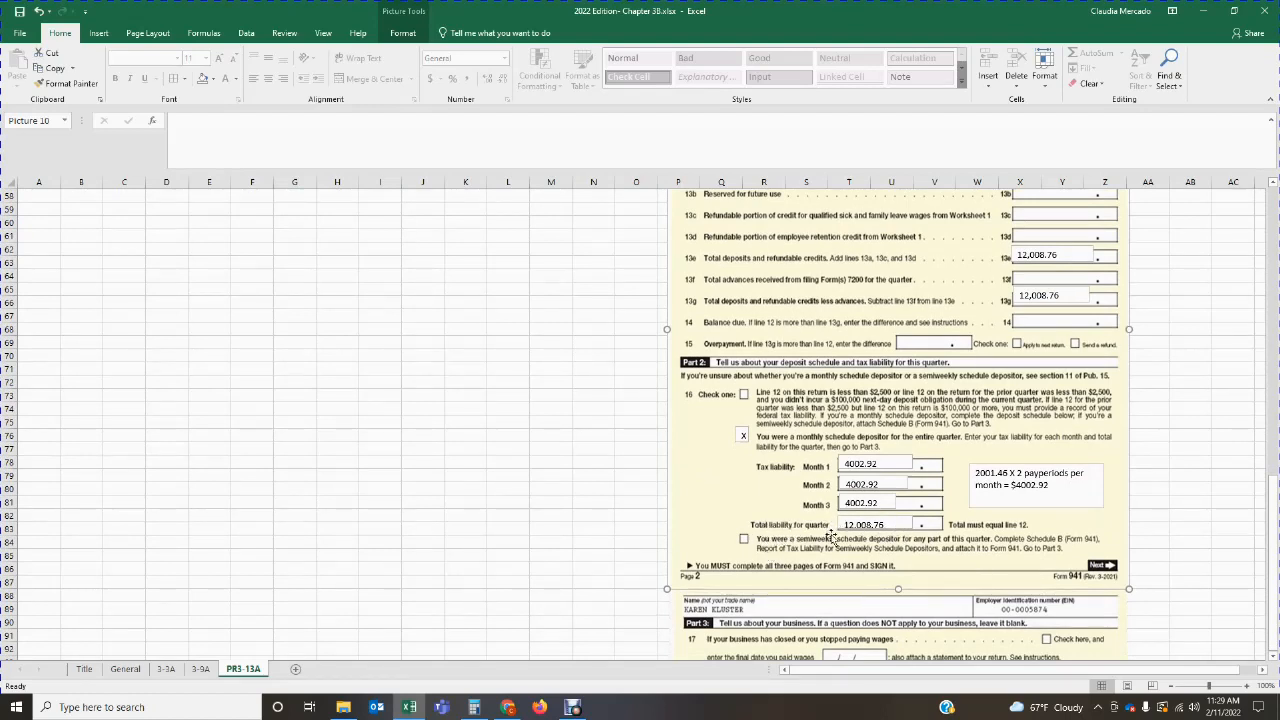
scroll(1016, 537, "up", 3)
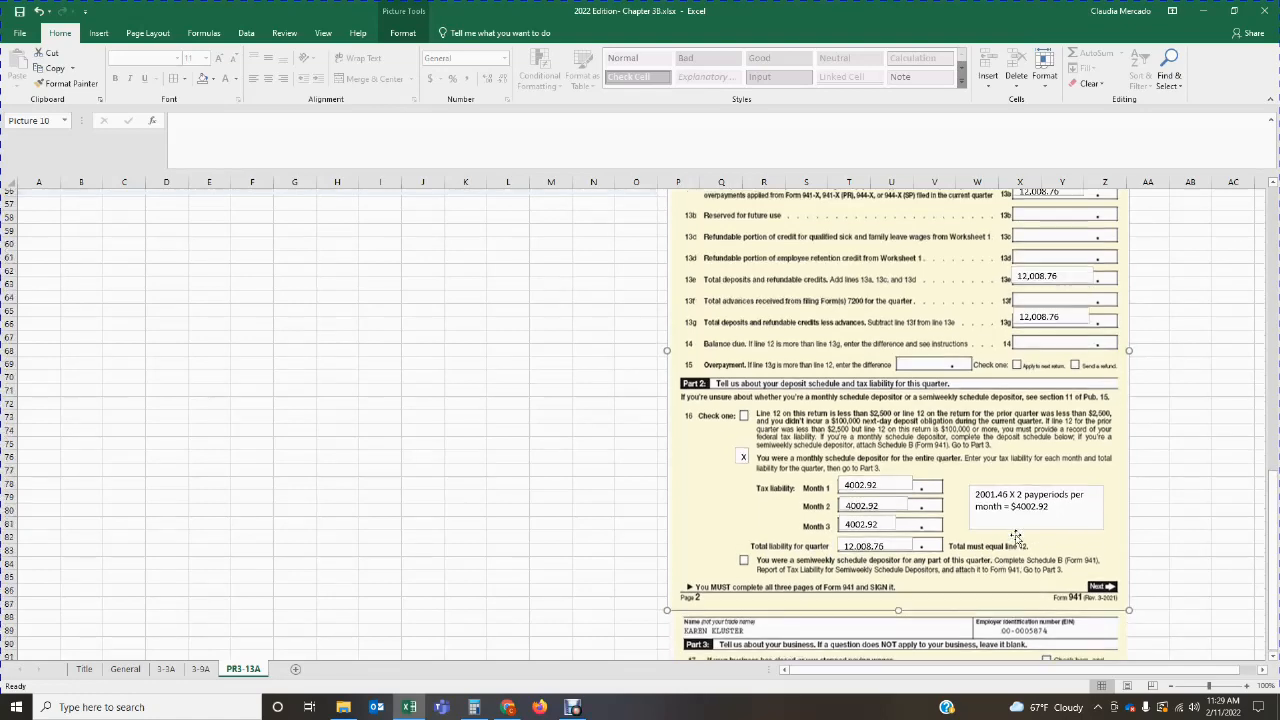
scroll(1016, 537, "up", 1)
scroll(1007, 640, "down", 3)
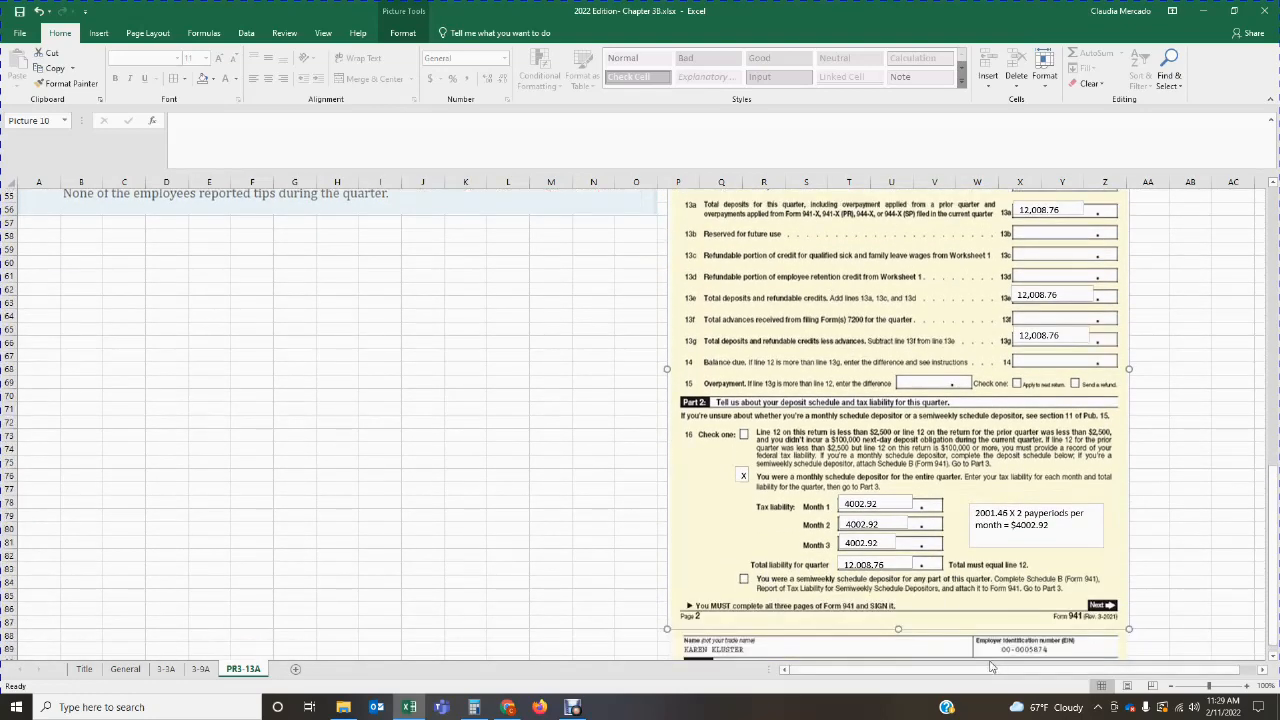
scroll(1007, 640, "down", 1)
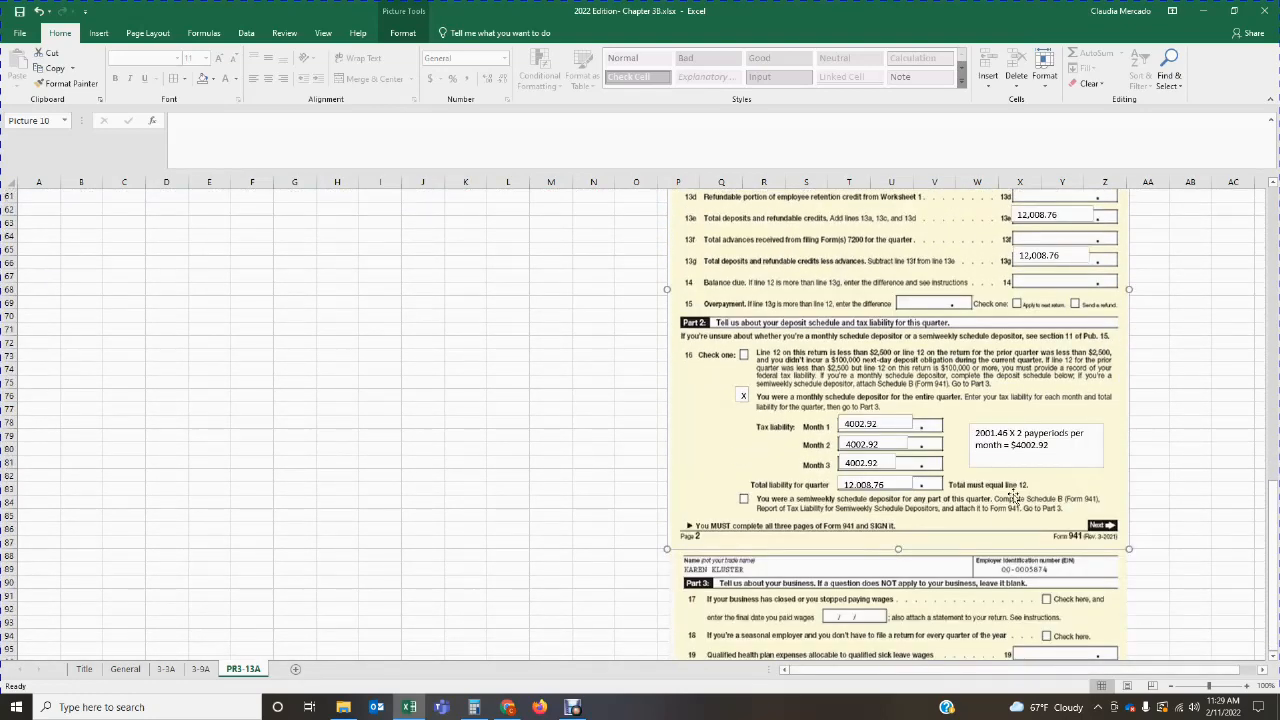
scroll(995, 597, "up", 2)
scroll(884, 496, "up", 3)
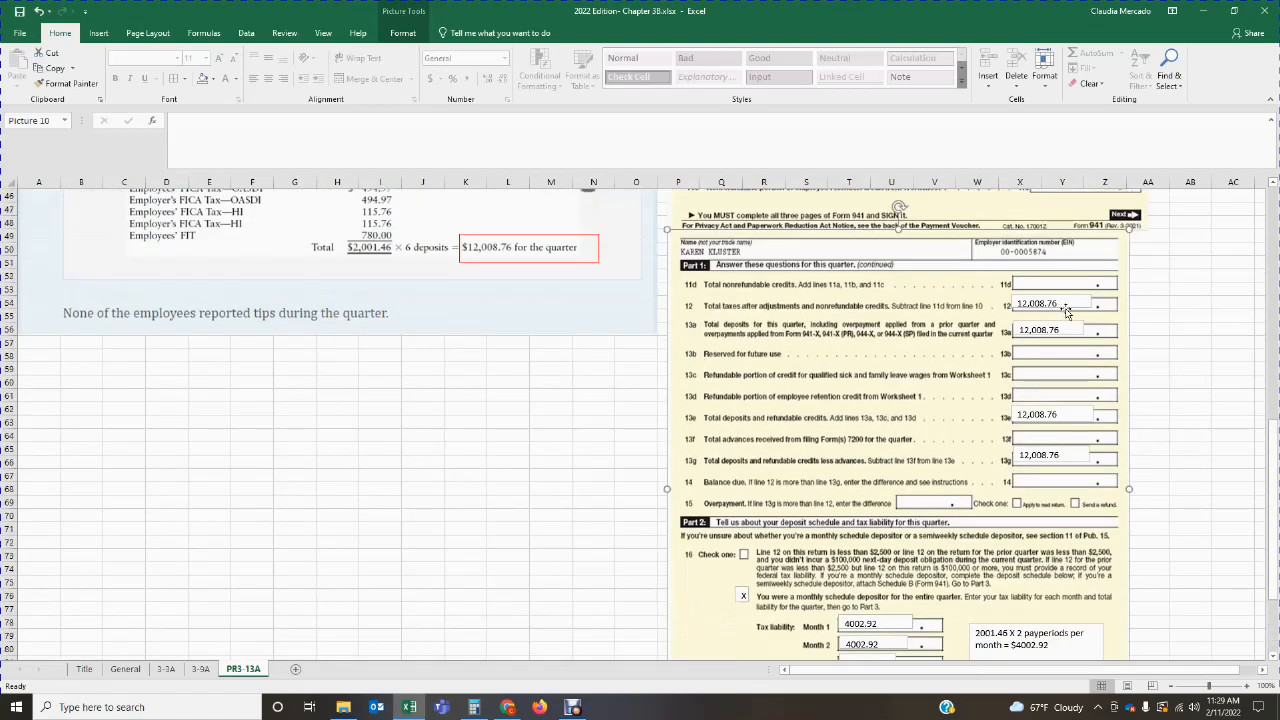
scroll(1025, 310, "down", 5)
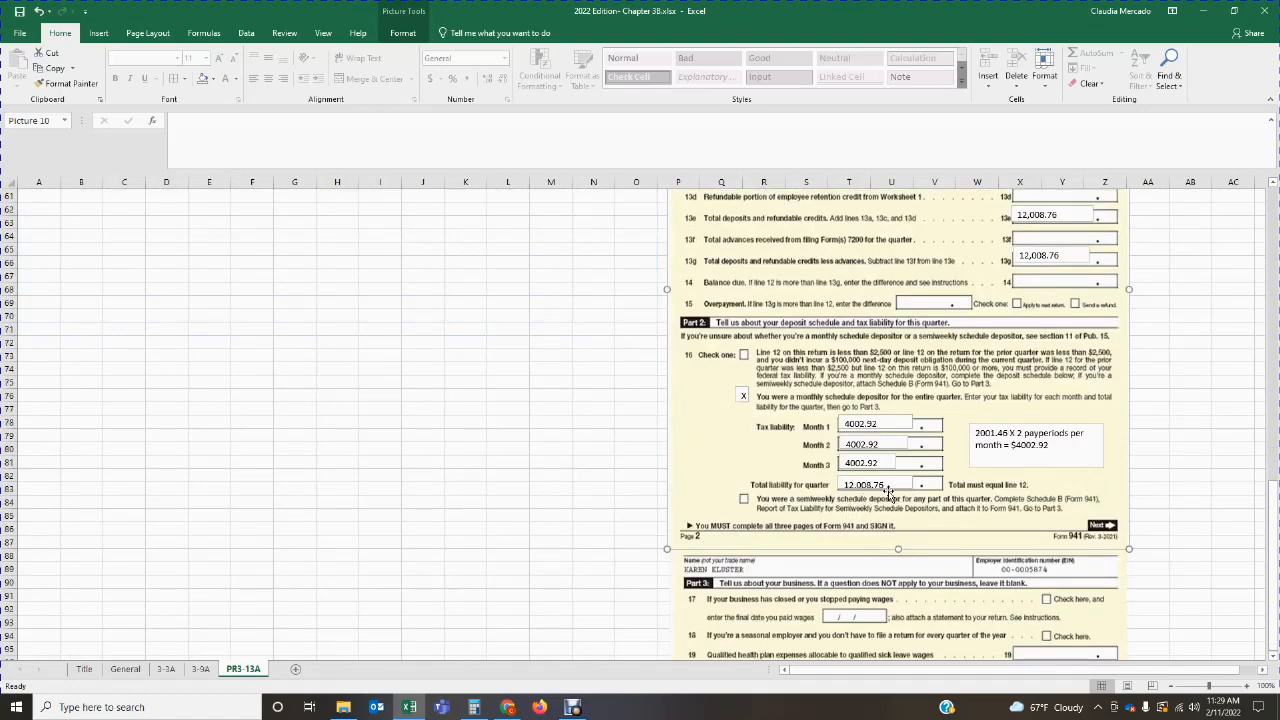
Step: Add a small text box over the Part 4 third-party designee "No" checkbox and mark it with an x
scroll(885, 495, "down", 6)
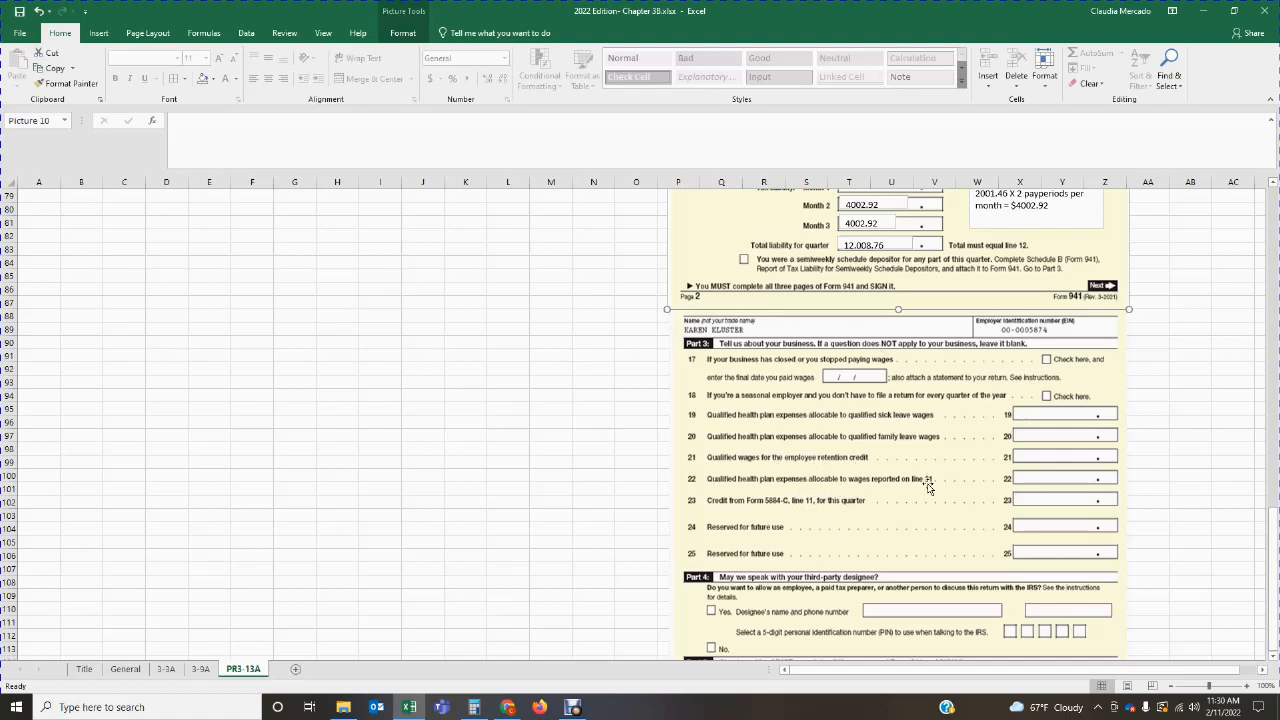
scroll(928, 487, "down", 3)
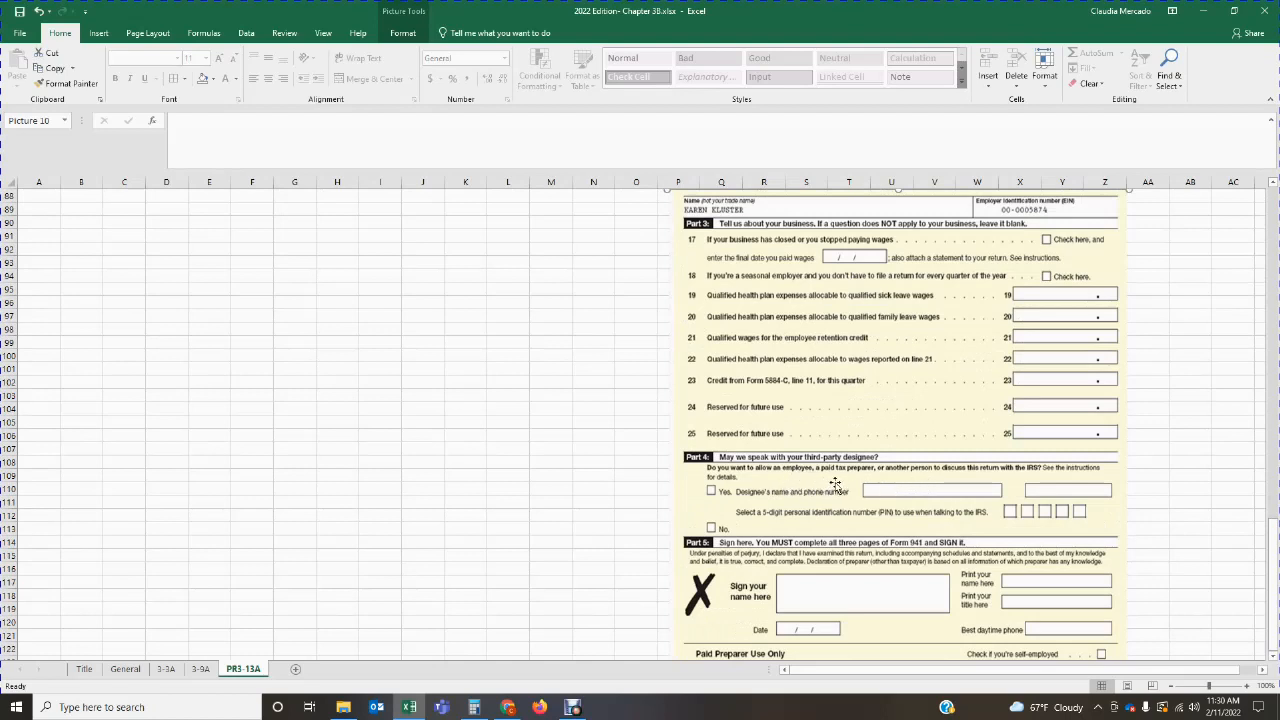
left_click(97, 35)
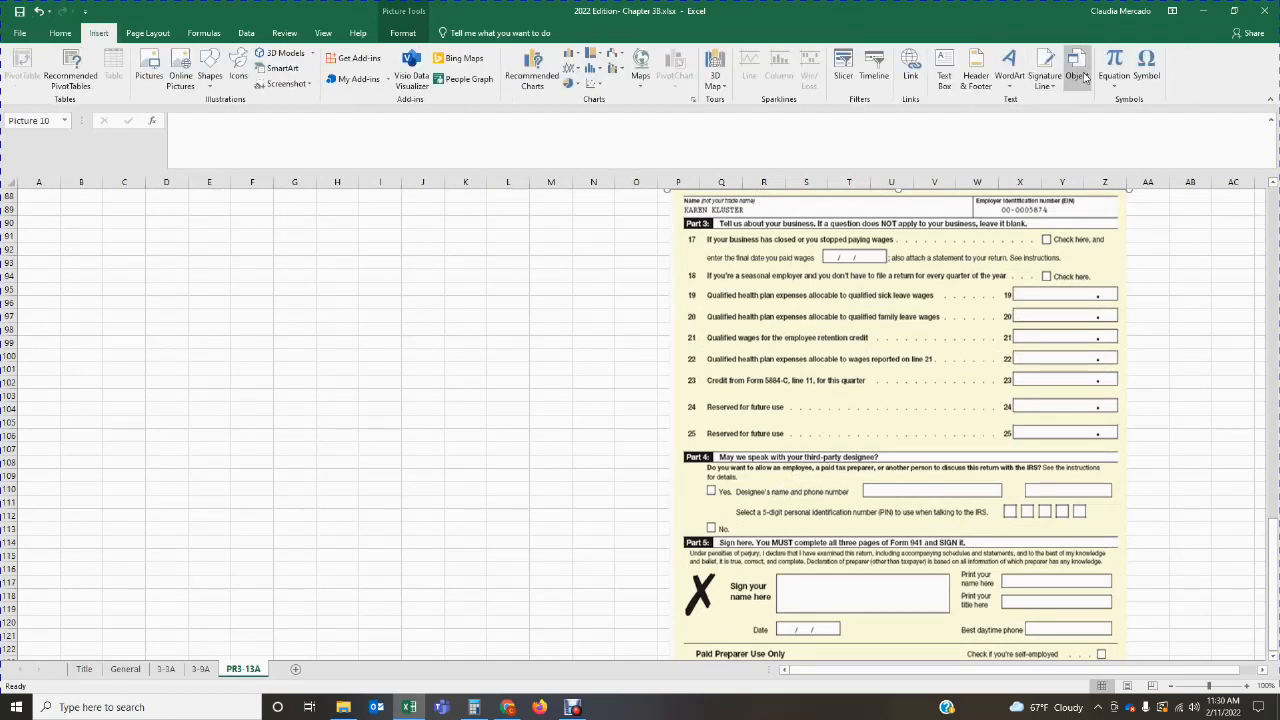
left_click(944, 75)
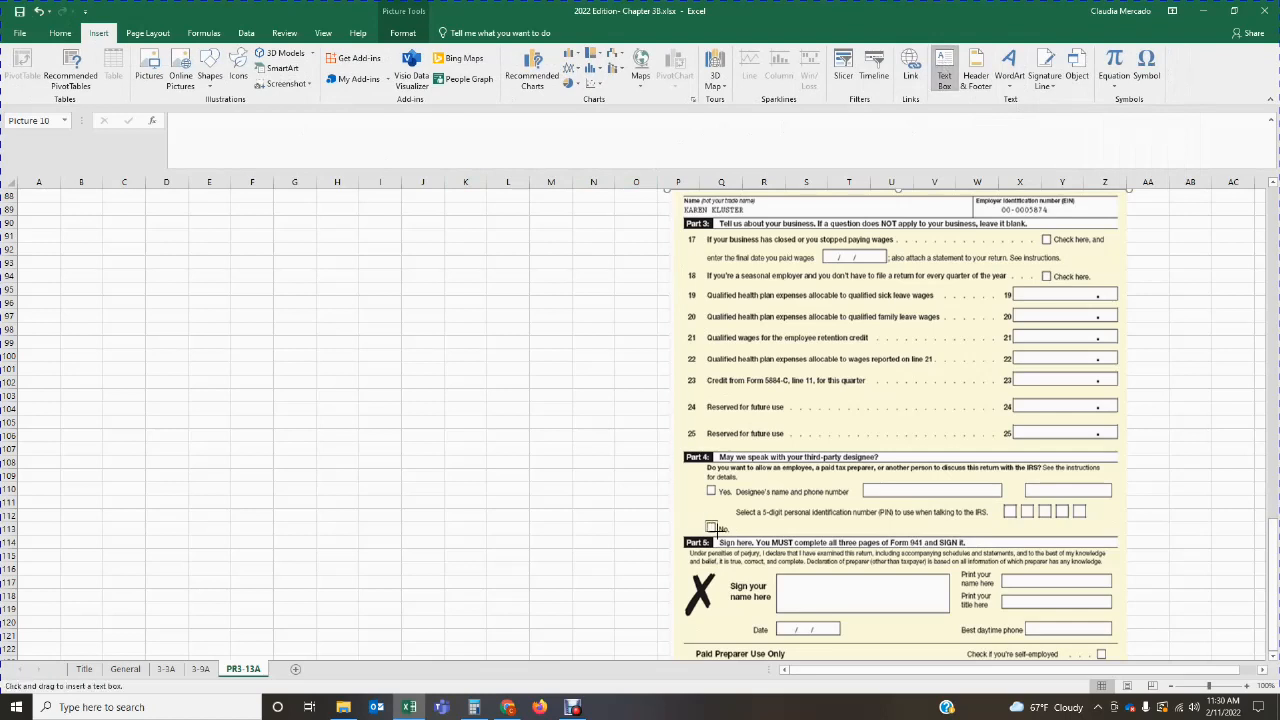
left_click(712, 527)
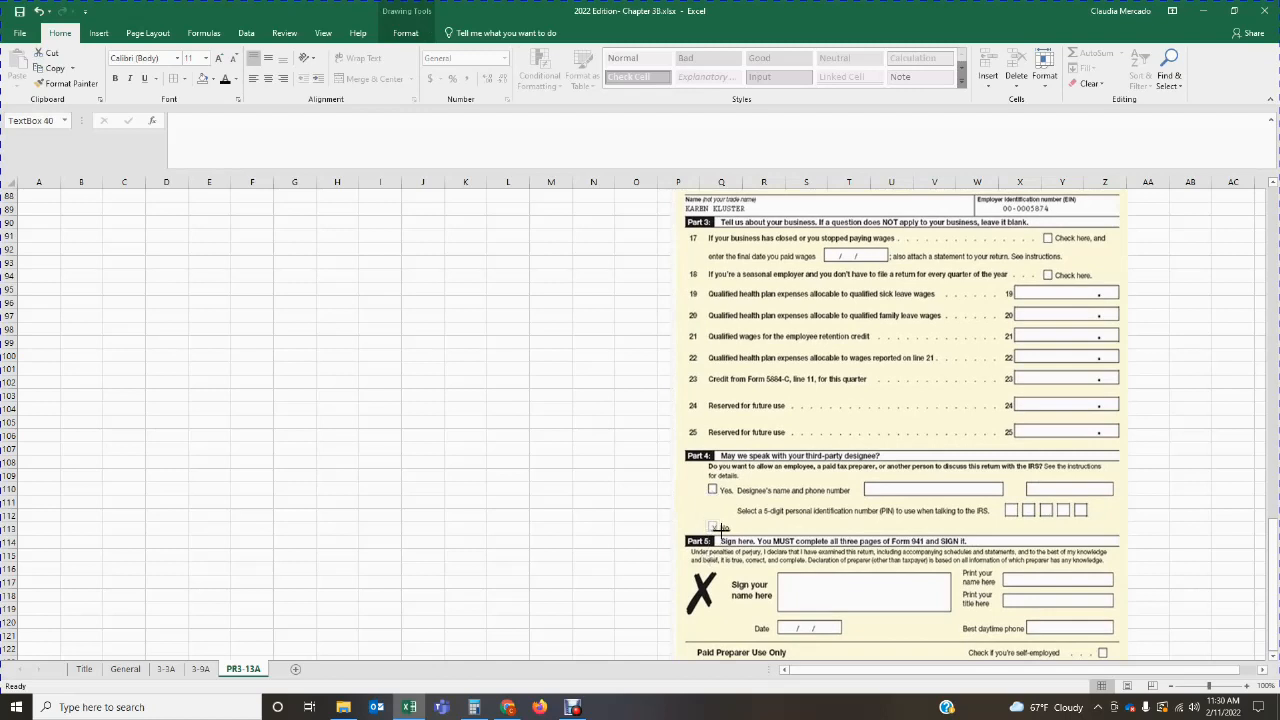
mouse_move(717, 528)
left_mouse_down()
mouse_move(719, 539)
mouse_move(711, 523)
left_mouse_up()
left_click(740, 525)
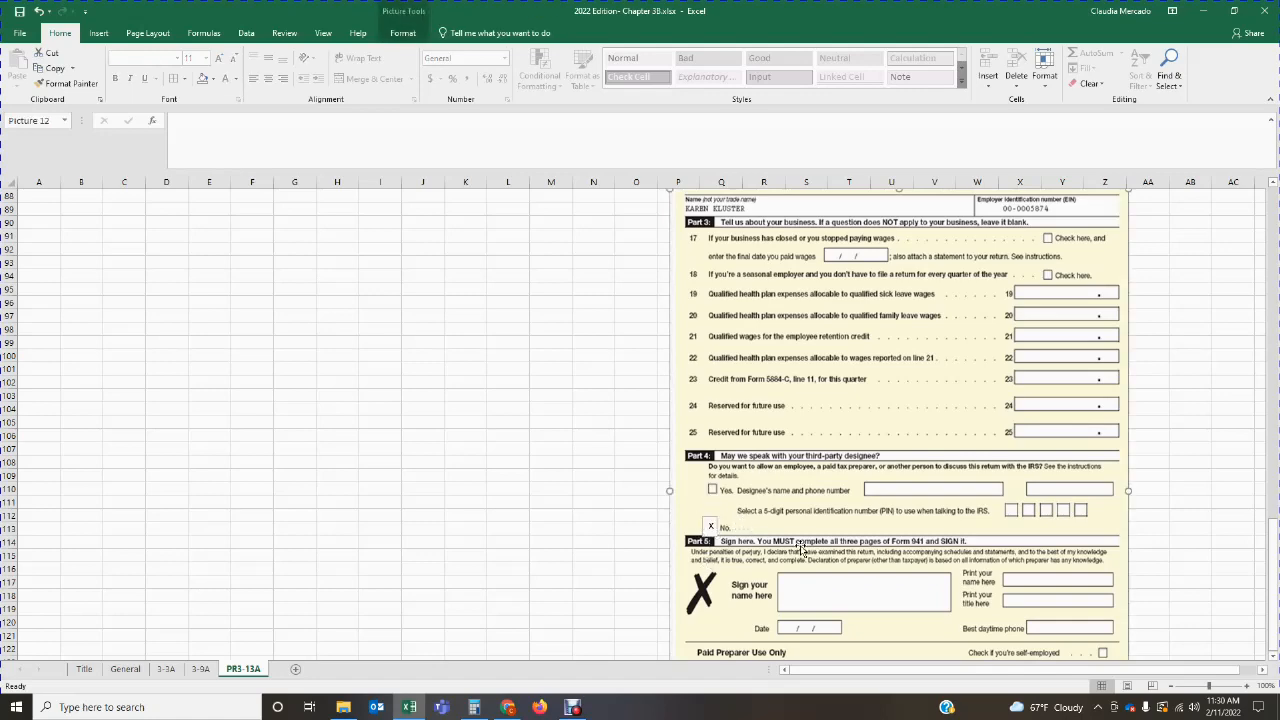
Step: Check who must file in the problem statement, add a text box in the Part 5 signature field and enter the signer's full name
scroll(803, 545, "down", 1)
scroll(803, 545, "down", 1)
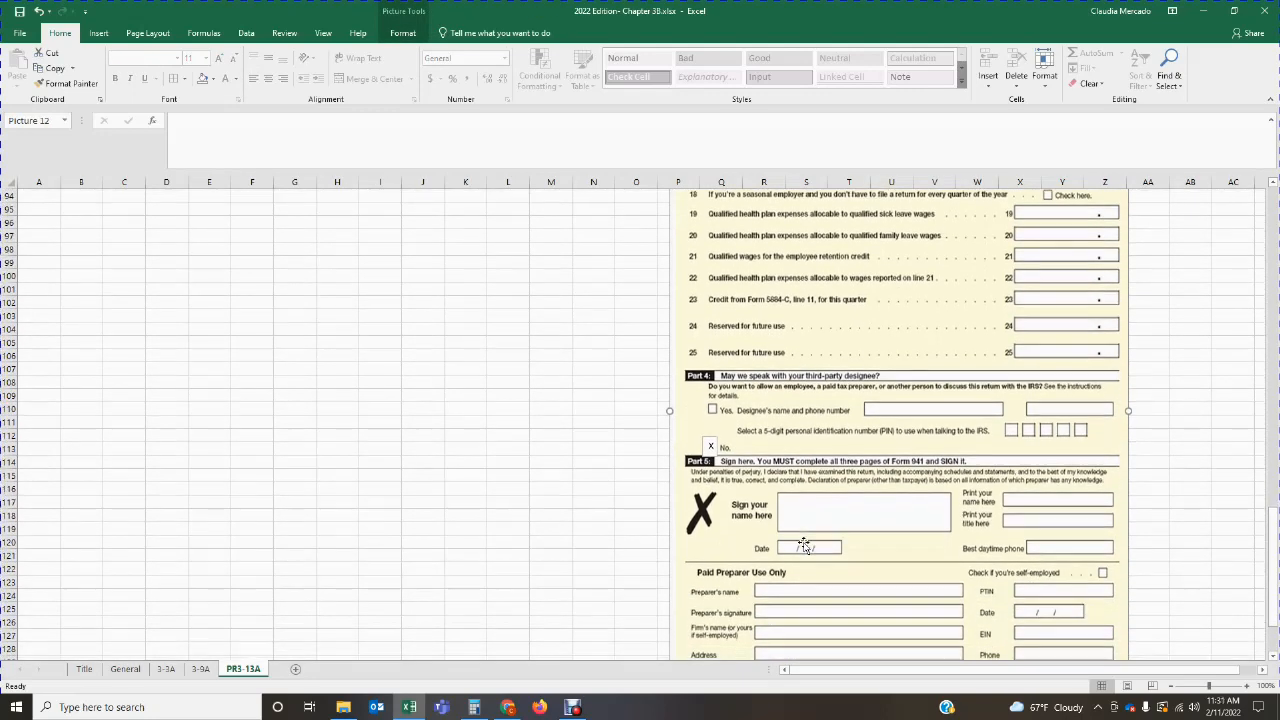
scroll(786, 525, "up", 20)
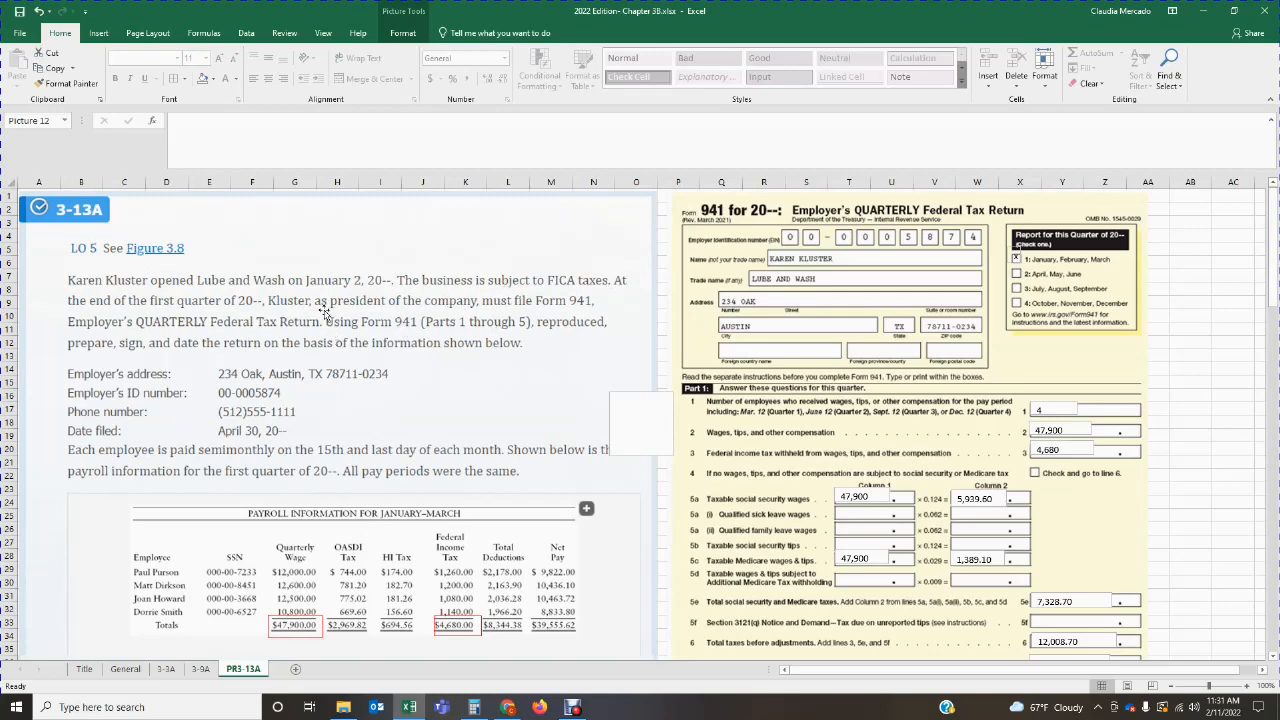
scroll(507, 497, "down", 20)
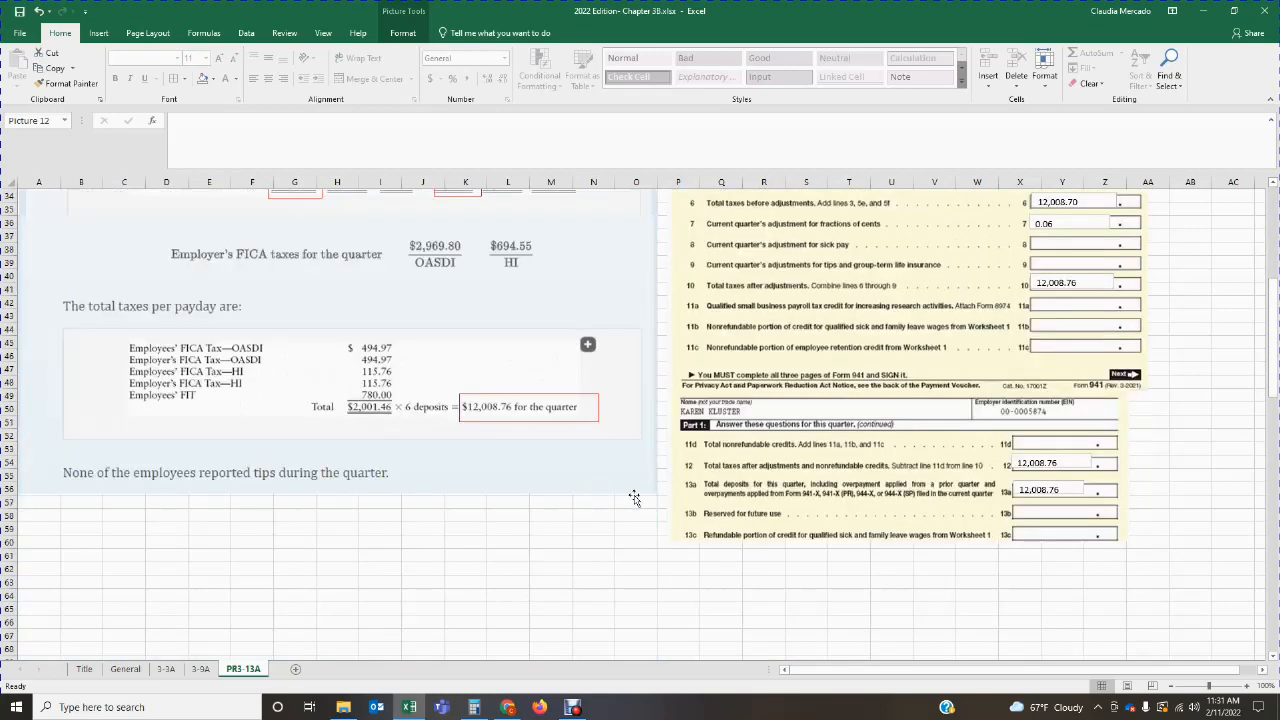
scroll(740, 500, "down", 9)
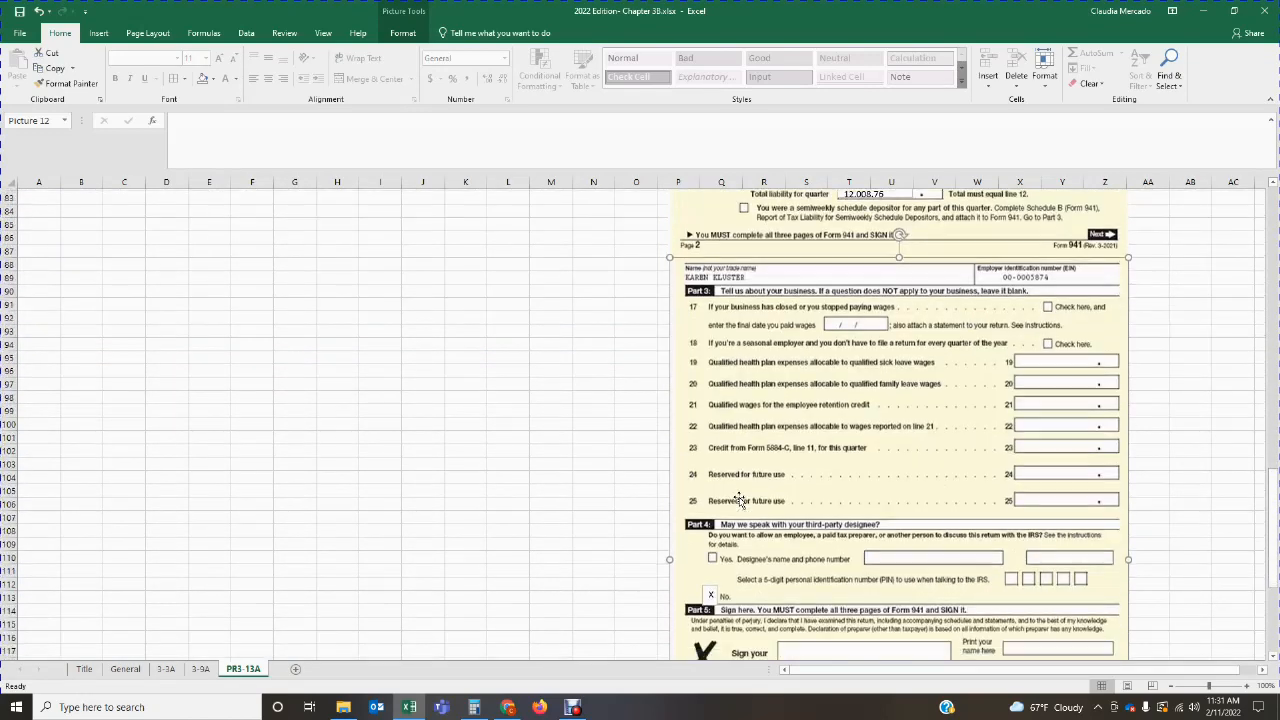
left_click(99, 33)
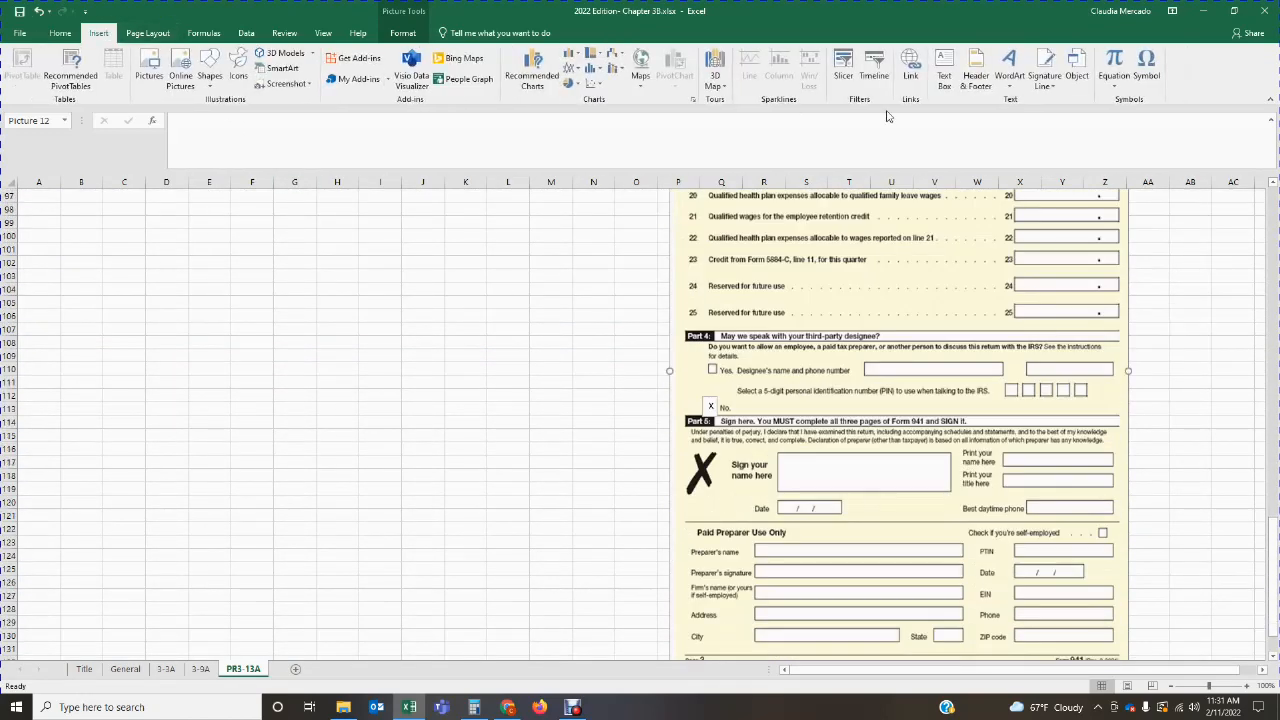
left_click(944, 75)
left_click_drag(784, 455, 944, 484)
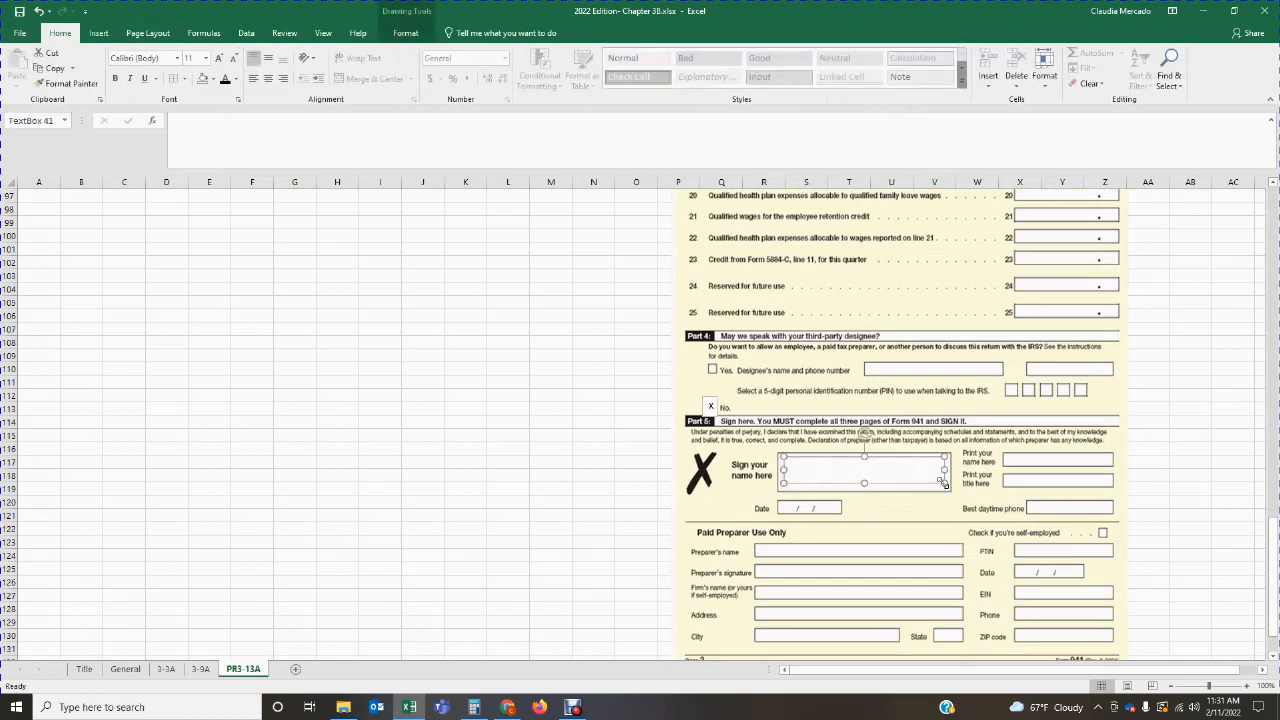
type("Kren")
key("BackSpace")
key("BackSpace")
key("BackSpace")
key("BackSpace")
type("a")
left_click(1028, 468)
Step: Add a text box on the Part 5 "Print your name here" line and enter the signer's full name
left_click(92, 35)
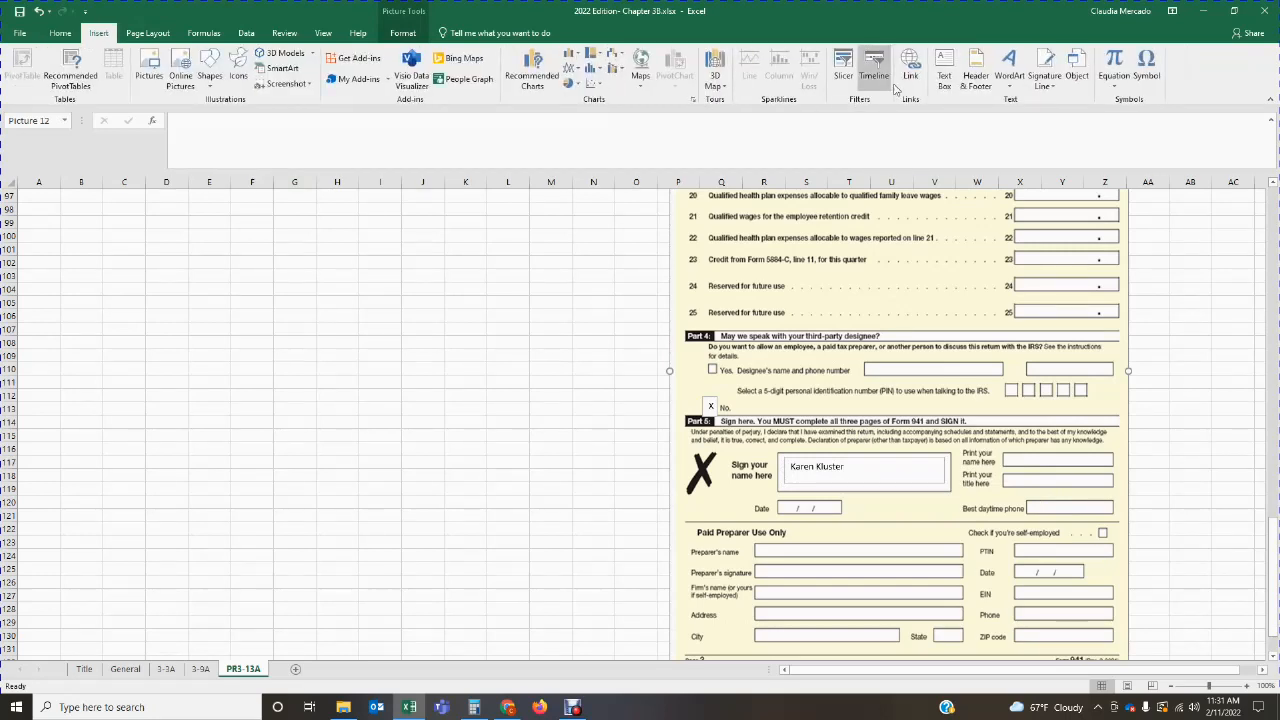
left_click(944, 70)
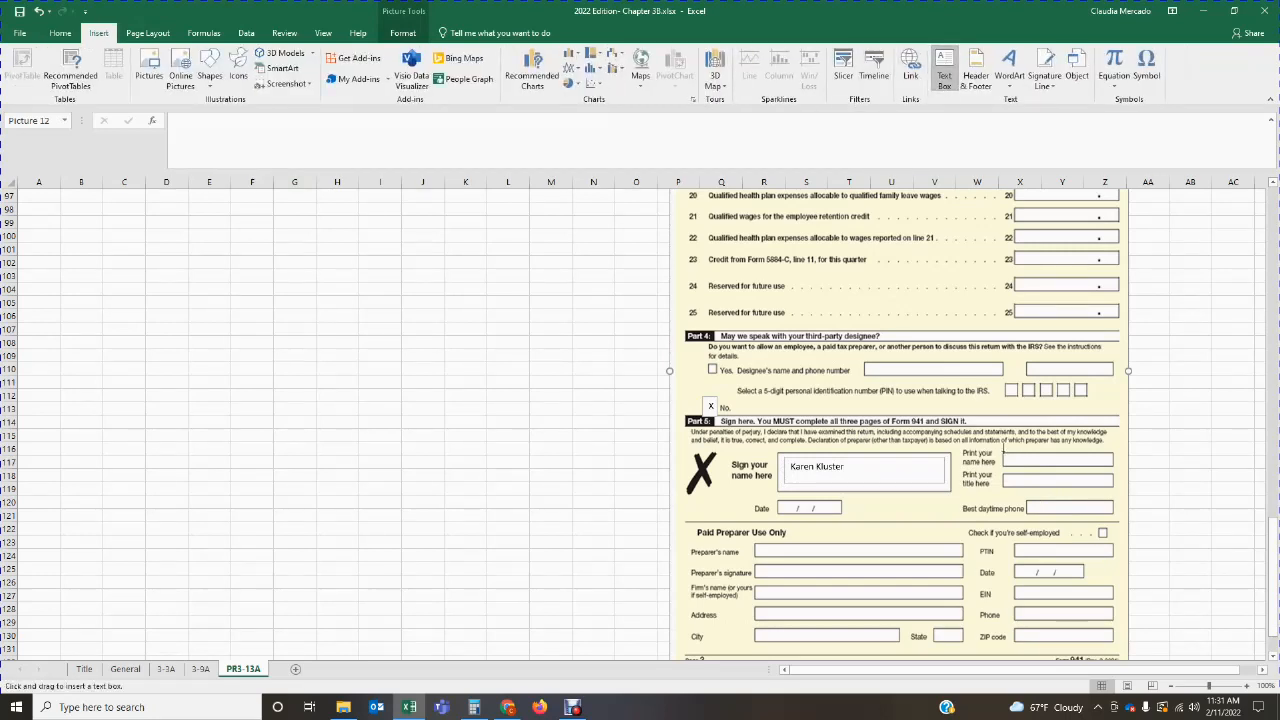
mouse_move(1003, 452)
left_mouse_down()
mouse_move(1026, 466)
mouse_move(1113, 466)
left_mouse_up()
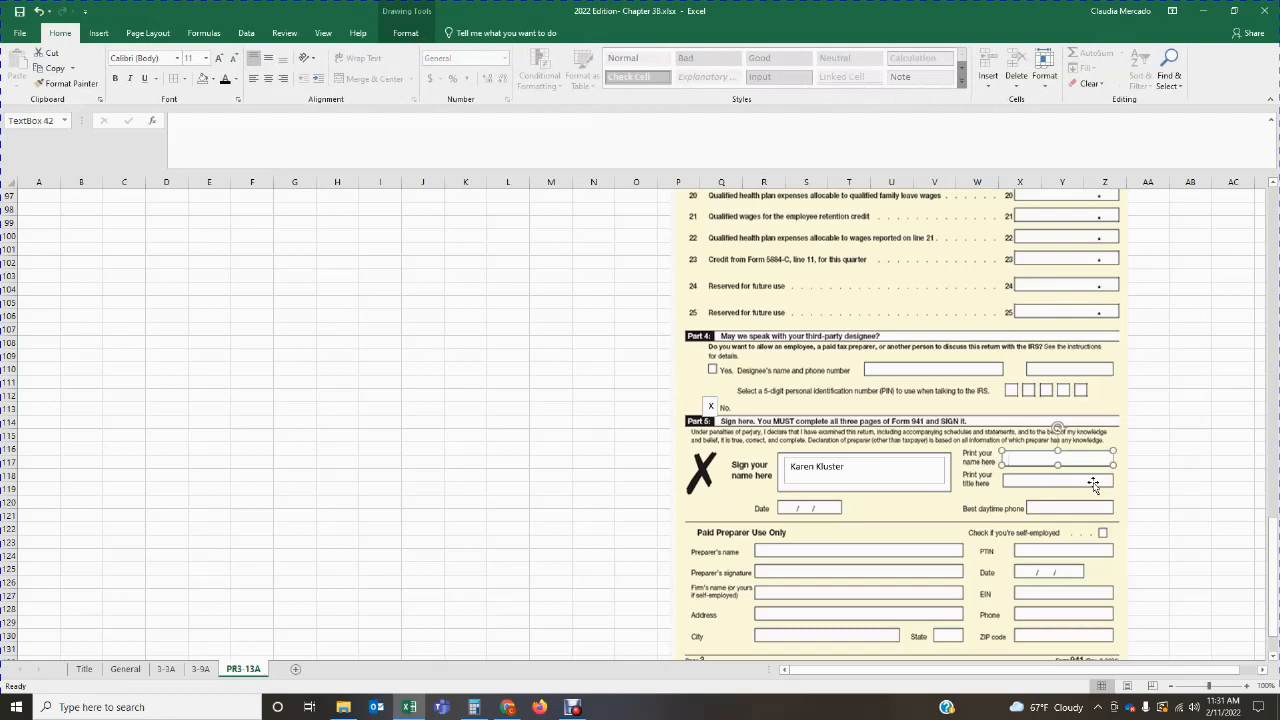
type("Kre")
key("BackSpace")
key("BackSpace")
type("a")
left_click(1025, 481)
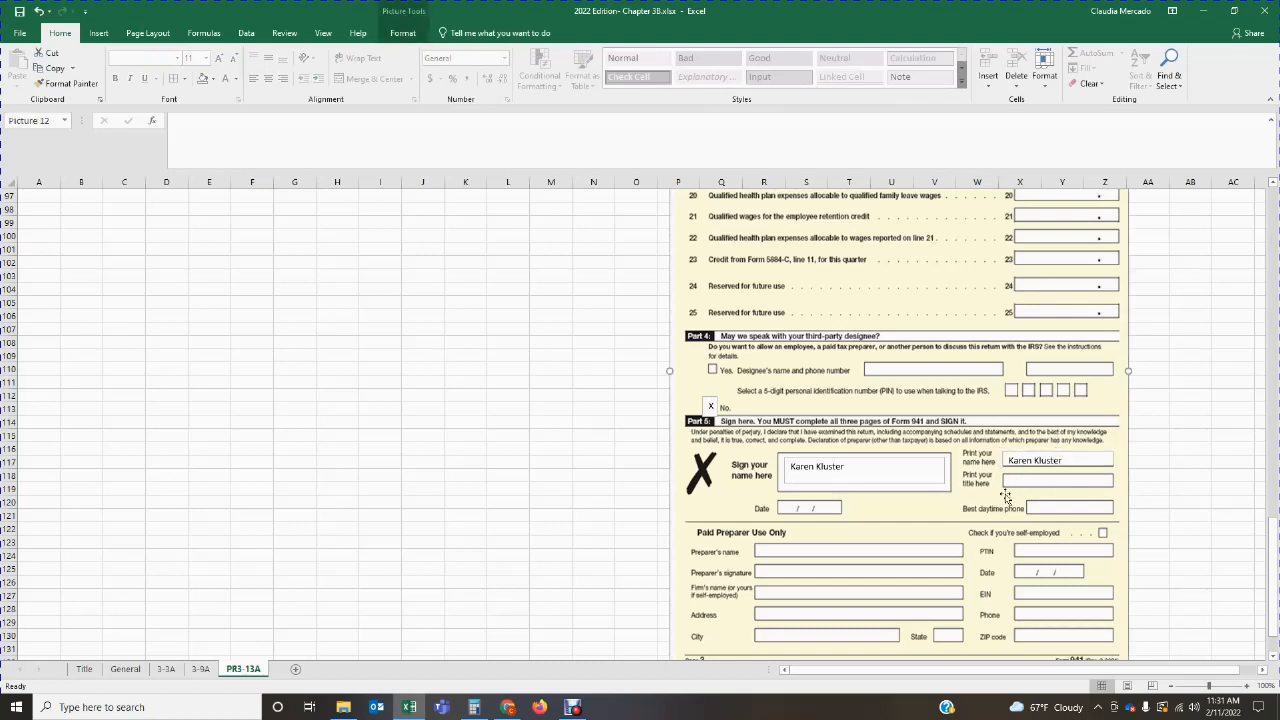
Step: Add a text box on the Part 5 "Print your title here" line and enter President
left_click(99, 33)
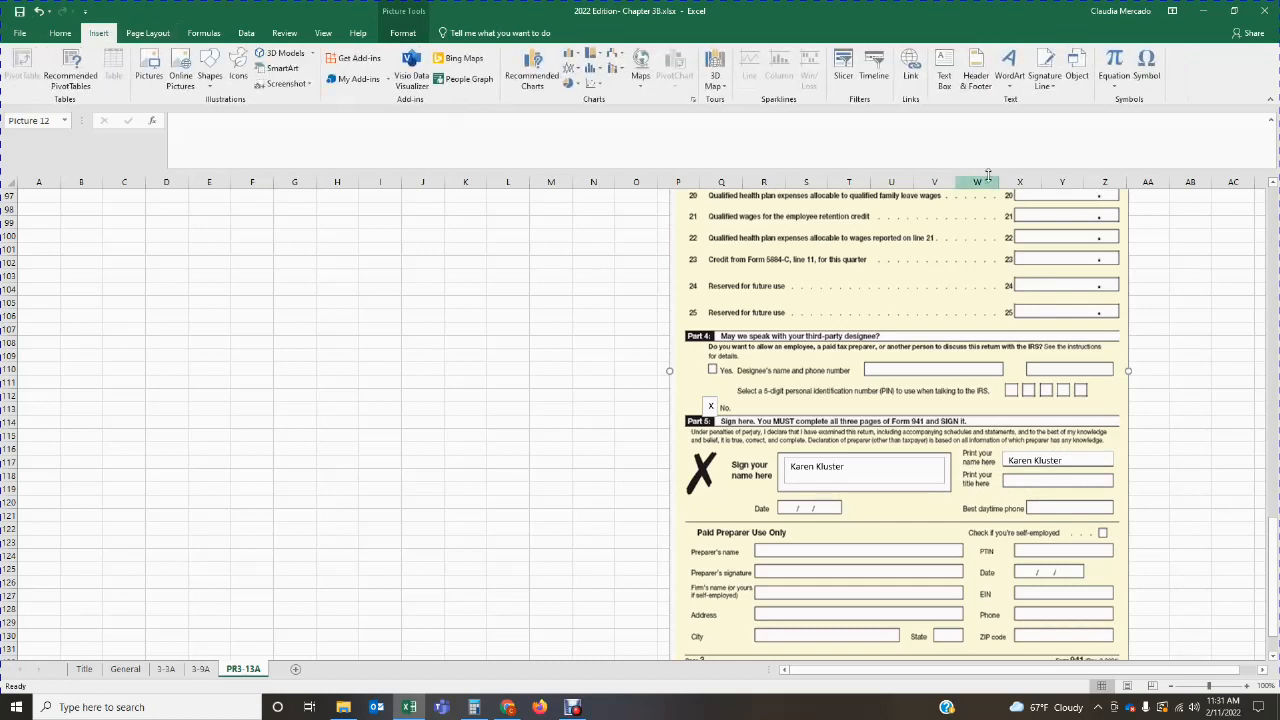
left_click(944, 72)
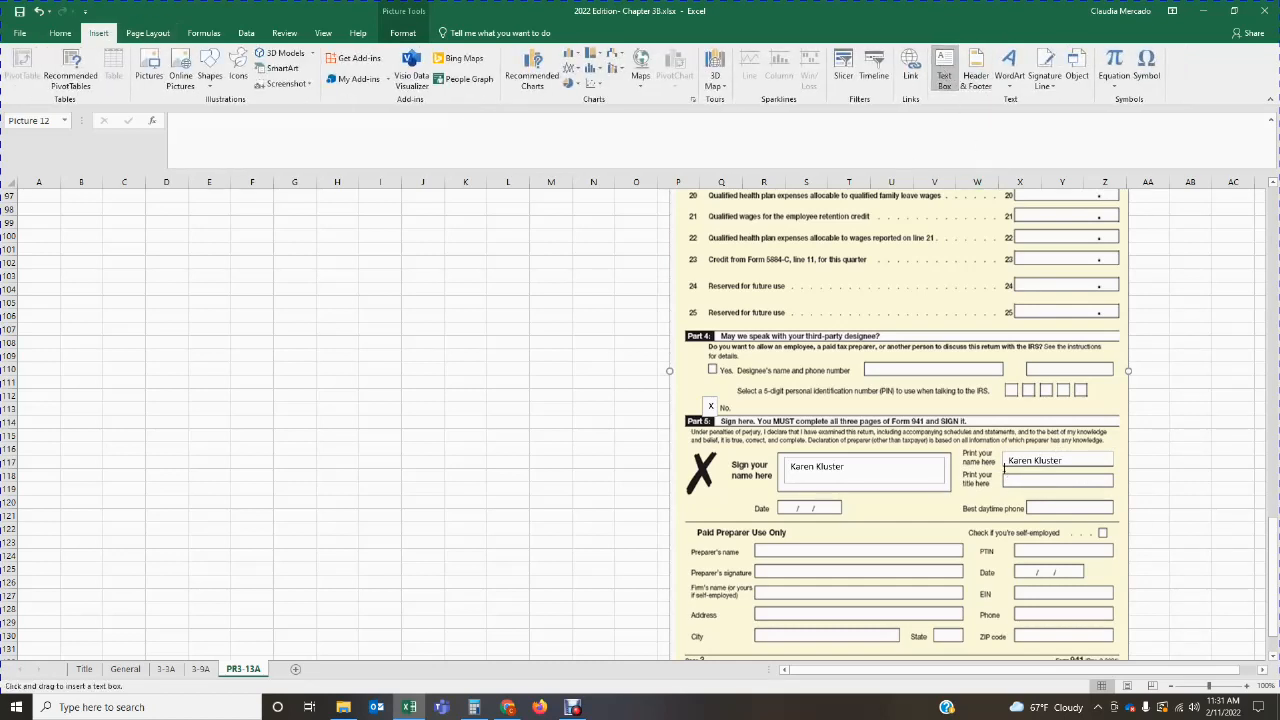
left_click_drag(1004, 470, 1096, 484)
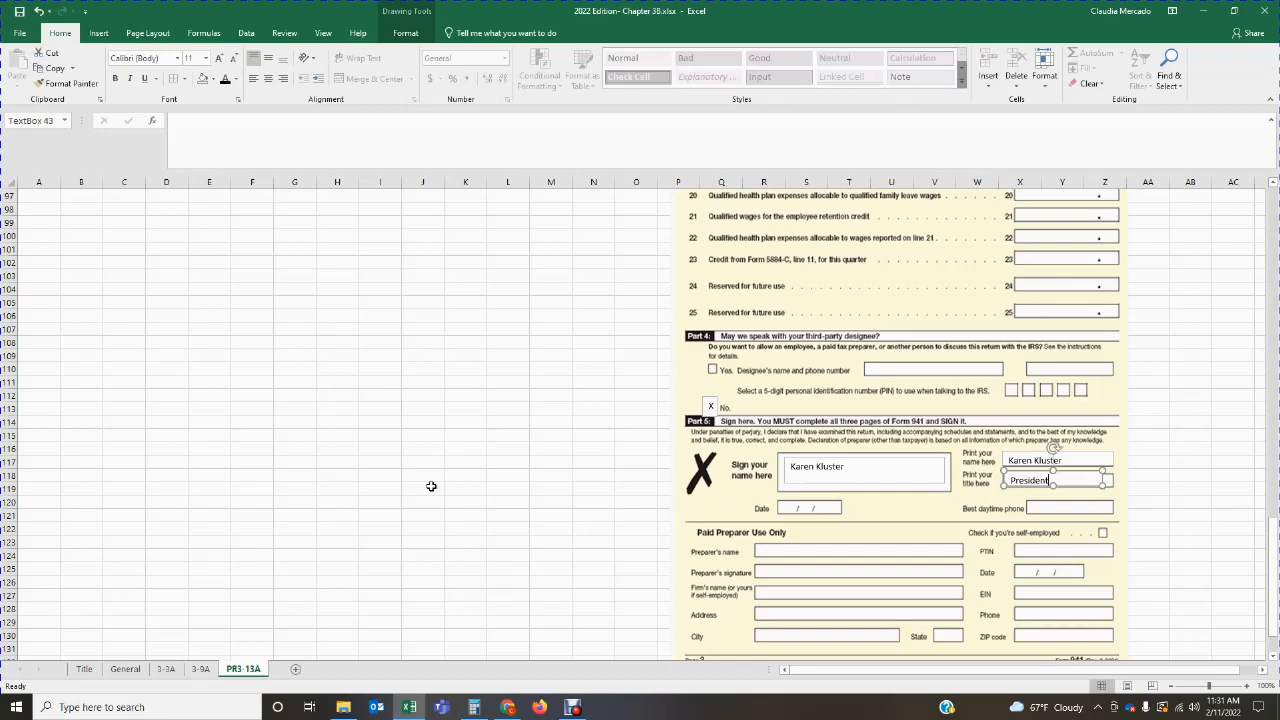
left_click(322, 468)
Step: Look up the filing date in the problem statement for the empty Part 5 Date field
scroll(322, 468, "up", 19)
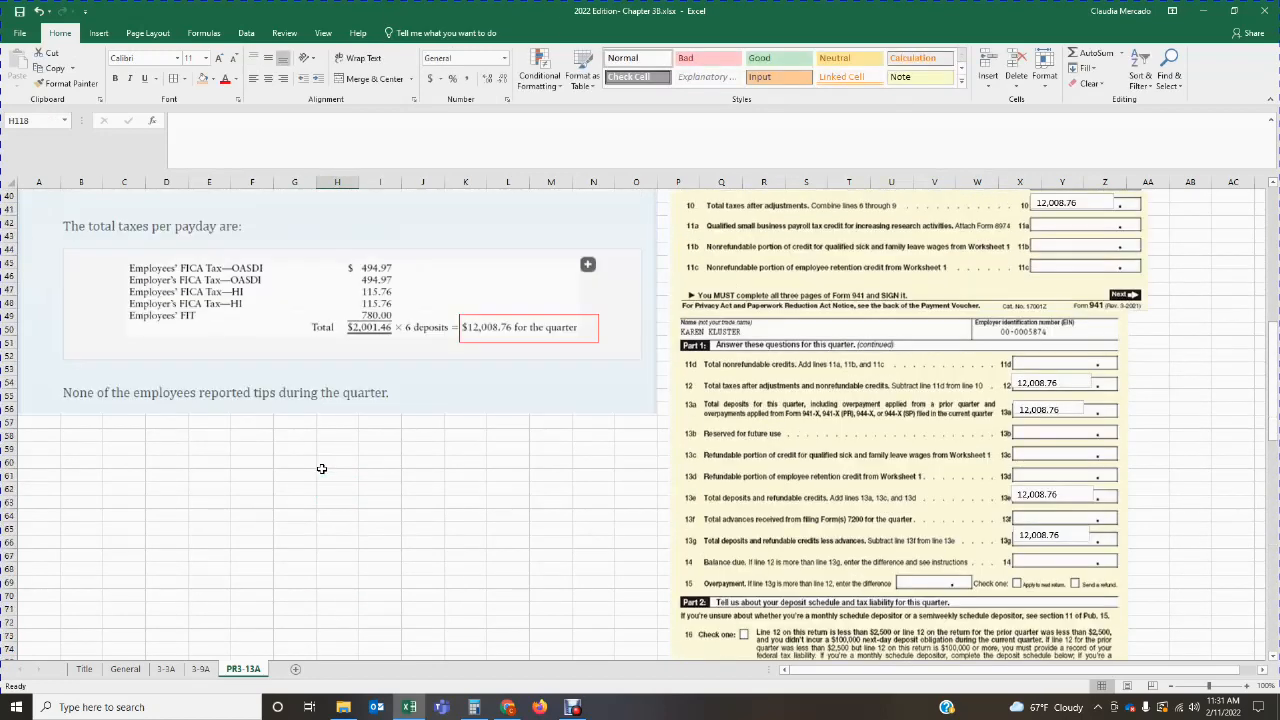
scroll(322, 468, "up", 13)
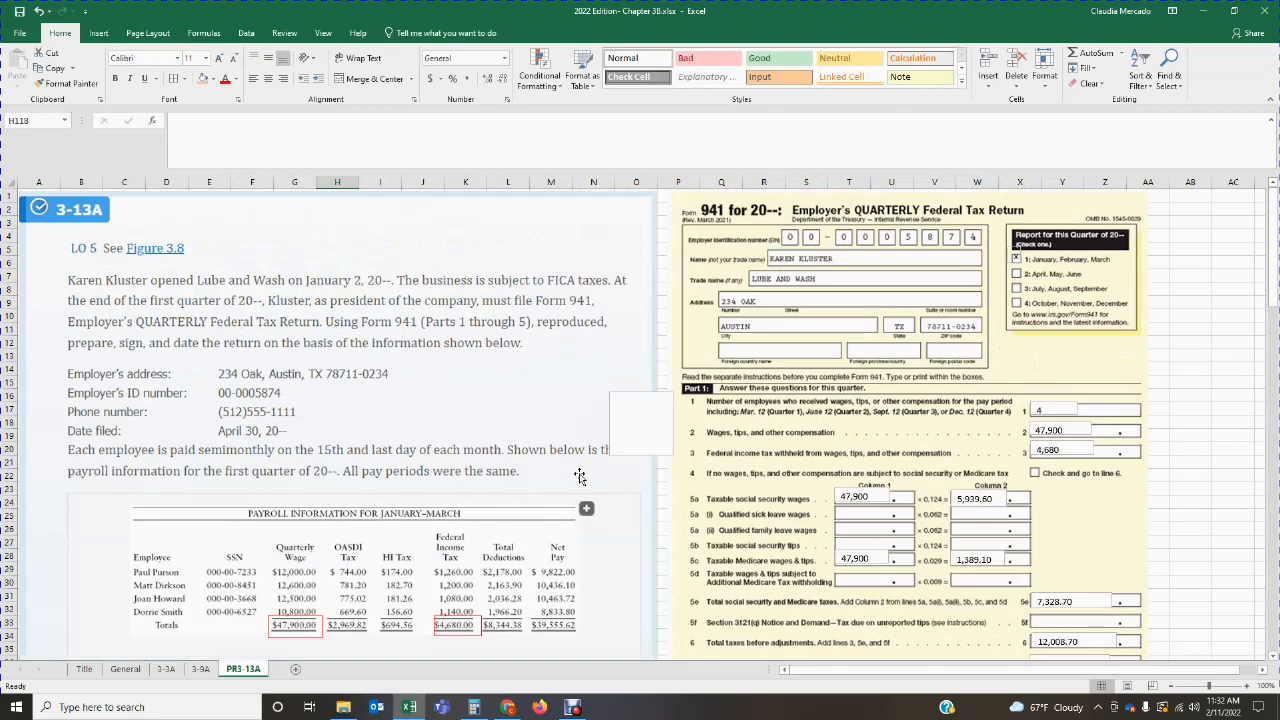
scroll(580, 477, "down", 20)
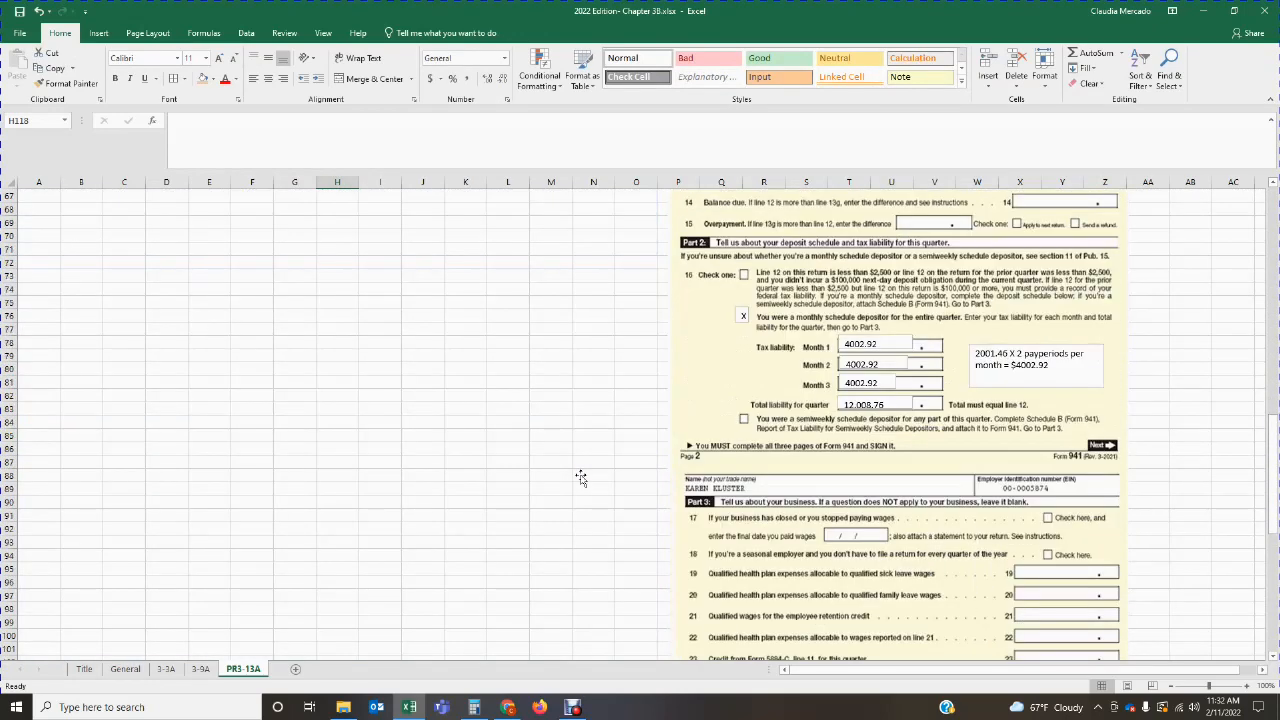
scroll(580, 477, "down", 14)
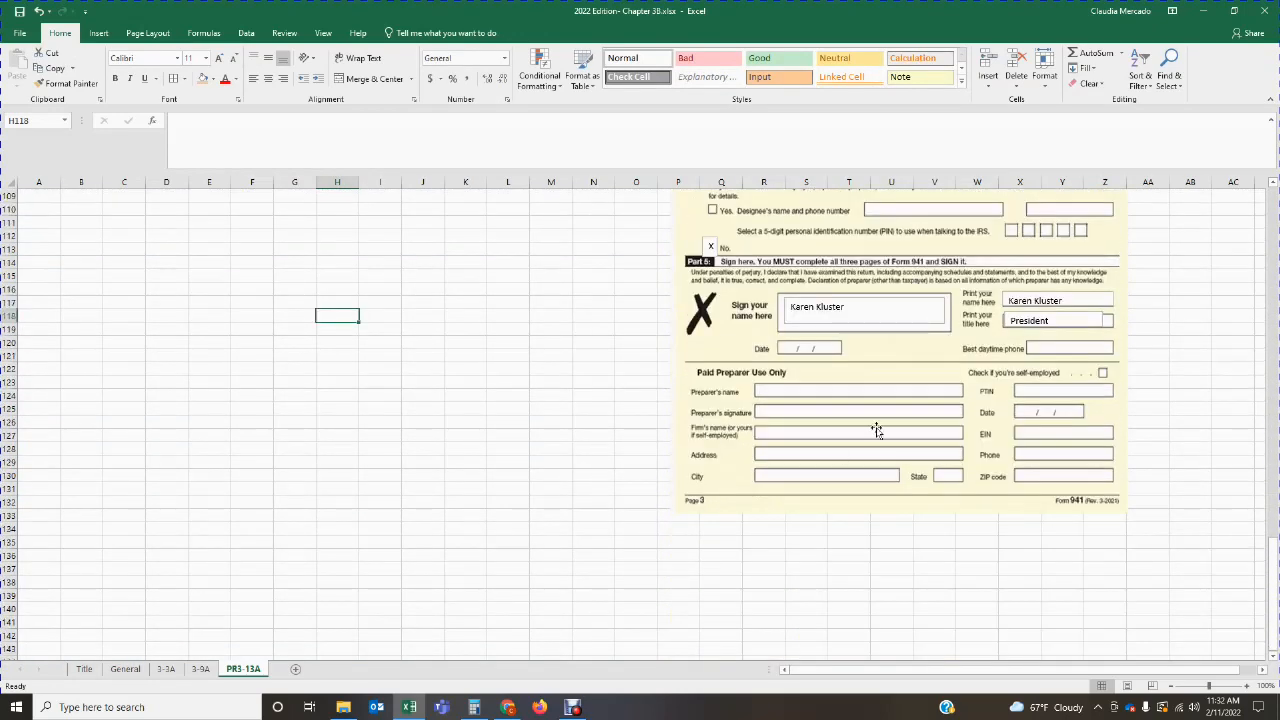
scroll(565, 468, "up", 20)
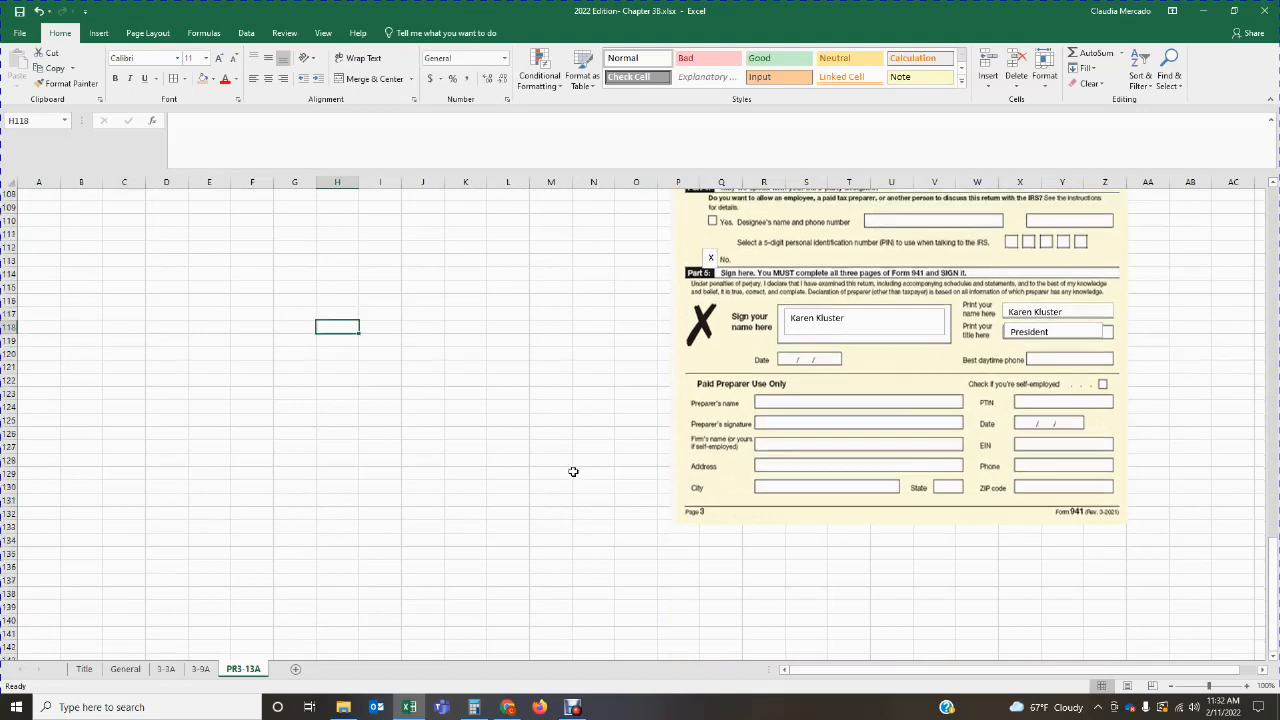
scroll(558, 465, "up", 10)
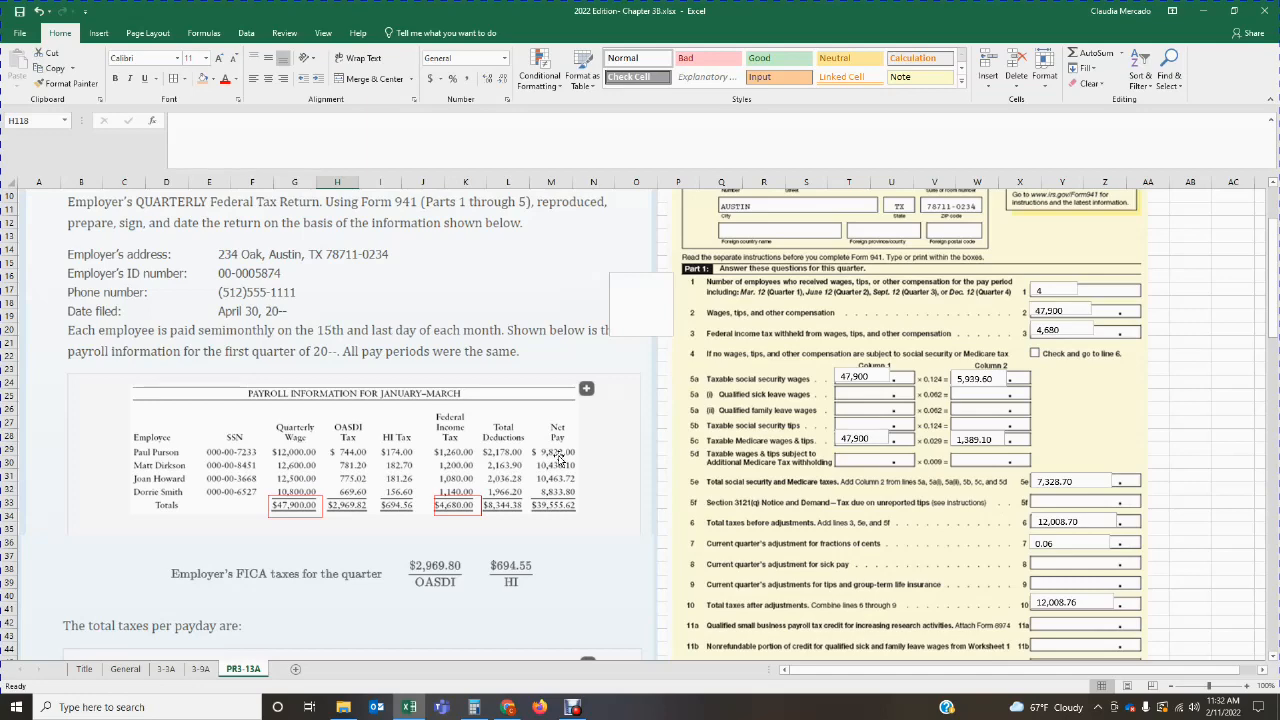
scroll(560, 457, "up", 3)
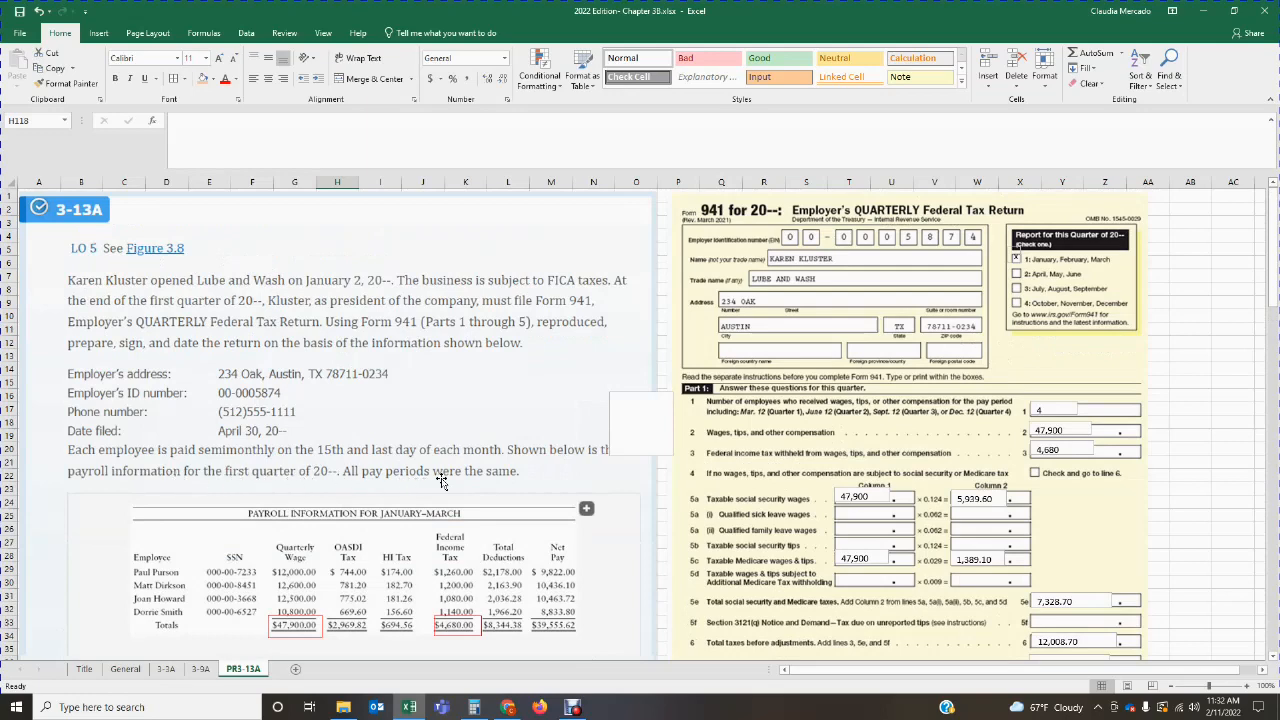
scroll(441, 481, "down", 3)
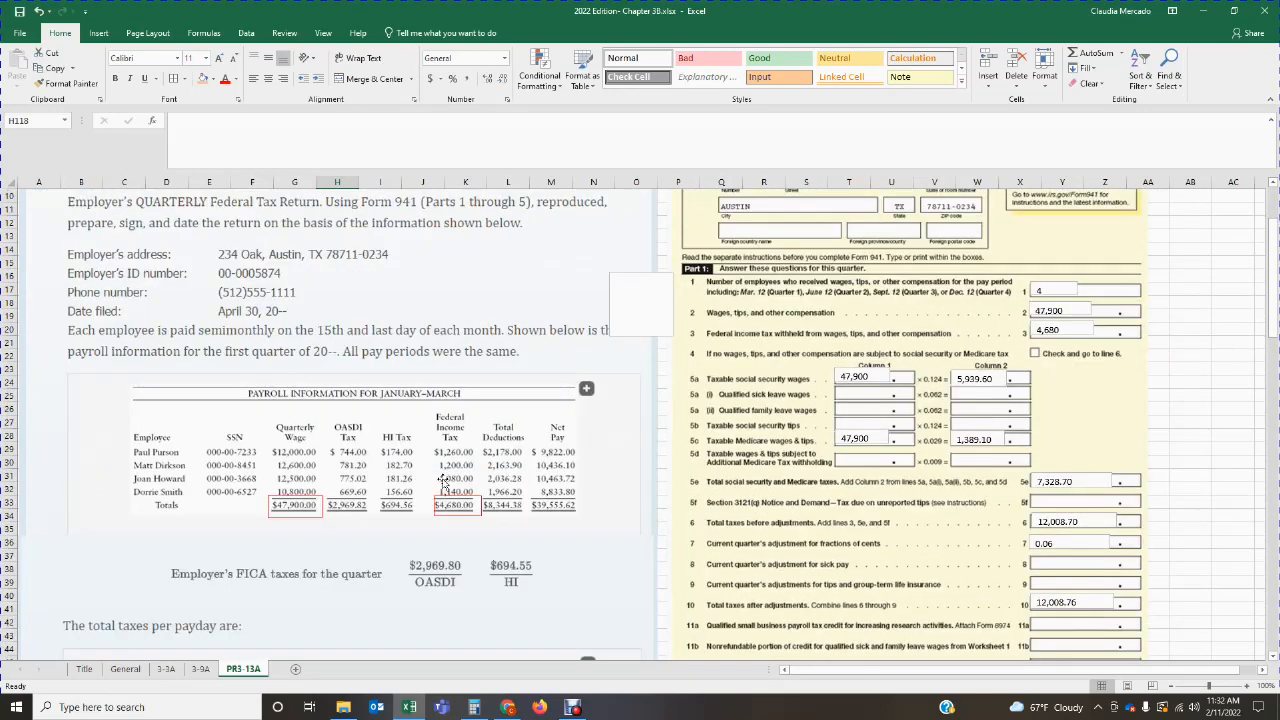
Step: Draw a rectangle around the "Date filed" line of the problem statement and give it no fill and a red outline
left_click(105, 34)
left_click(209, 70)
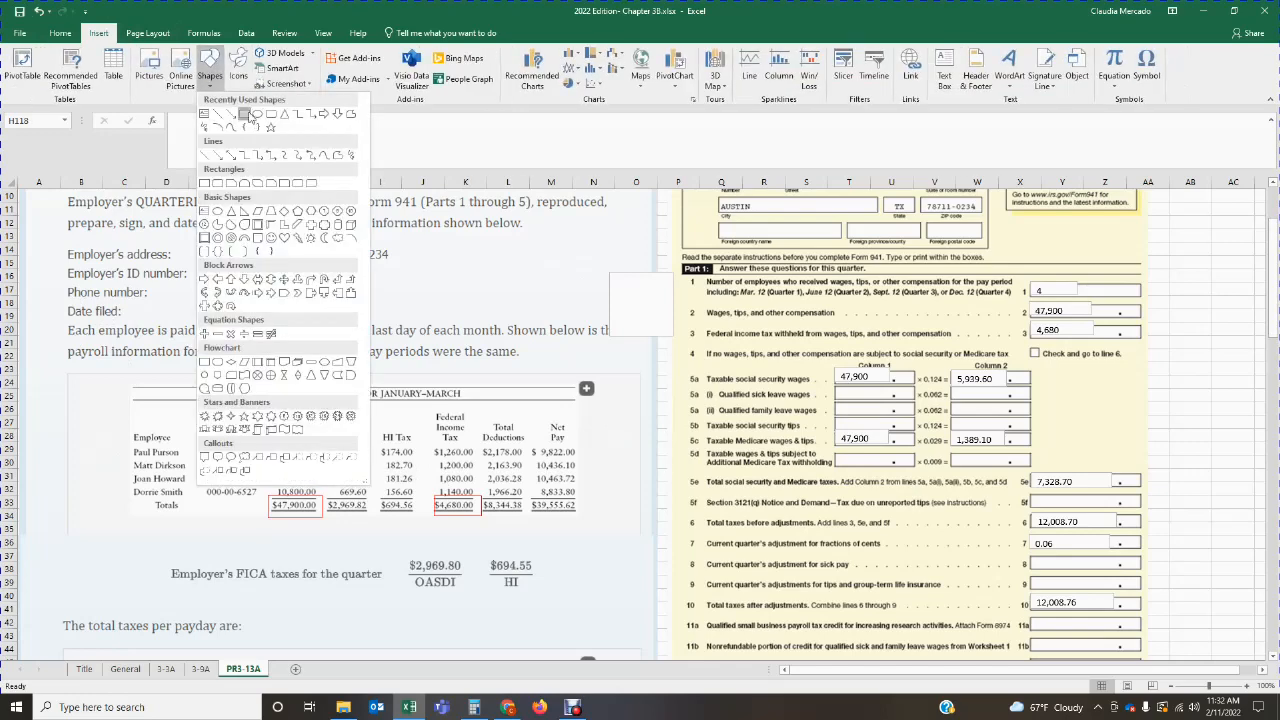
left_click(245, 114)
left_click_drag(64, 299, 302, 320)
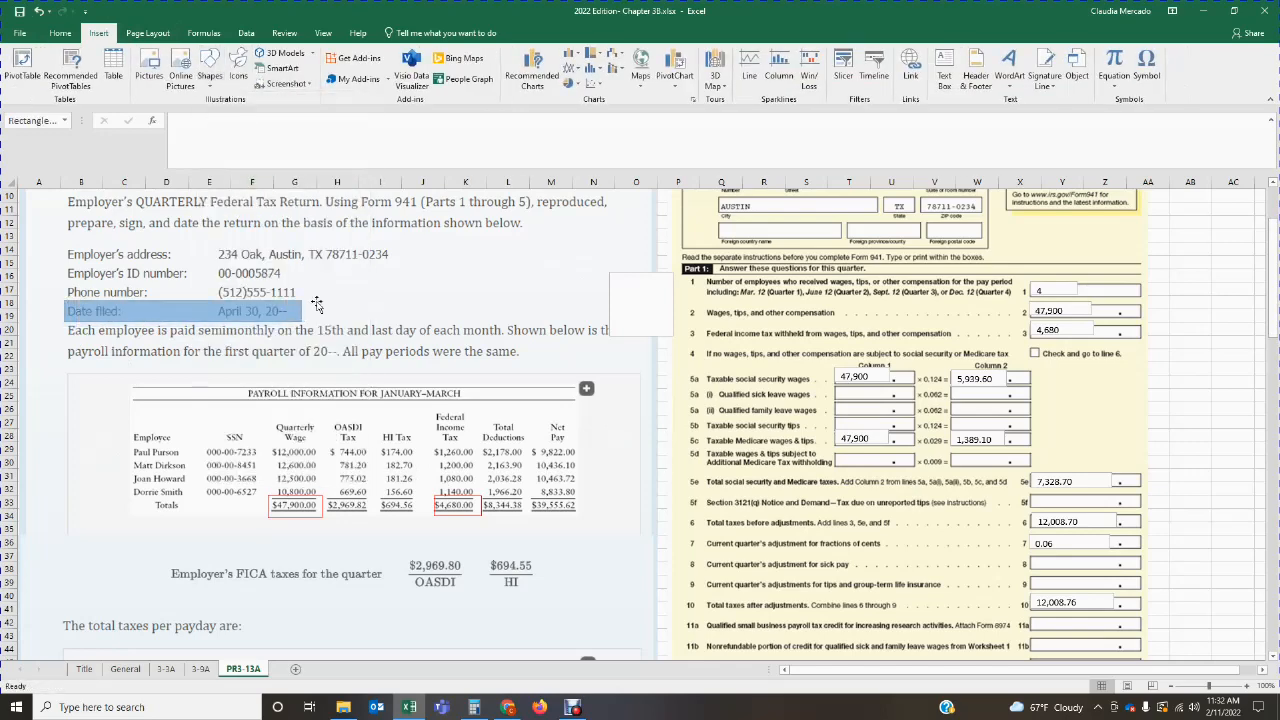
left_click(448, 56)
left_click(448, 69)
left_click(307, 280)
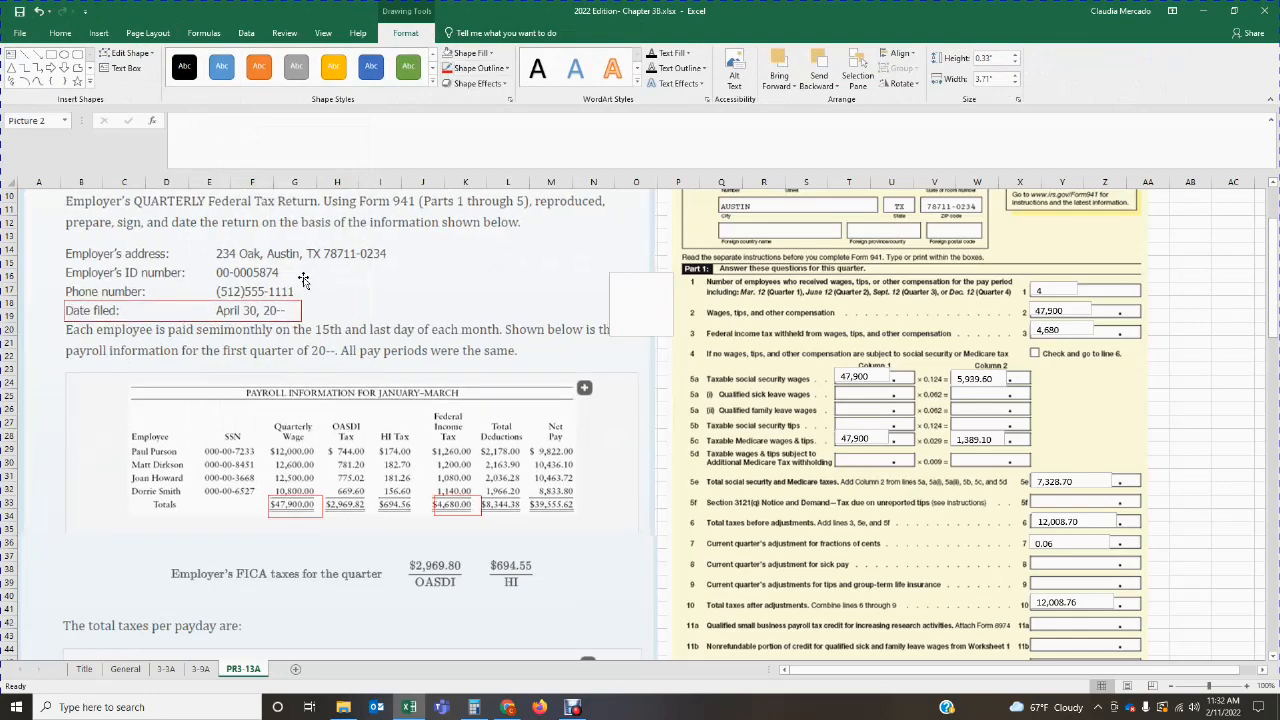
Step: Add a text box over the Part 5 Date field, enter 04/30/20XX and resize the box to fit the date
scroll(1140, 480, "down", 20)
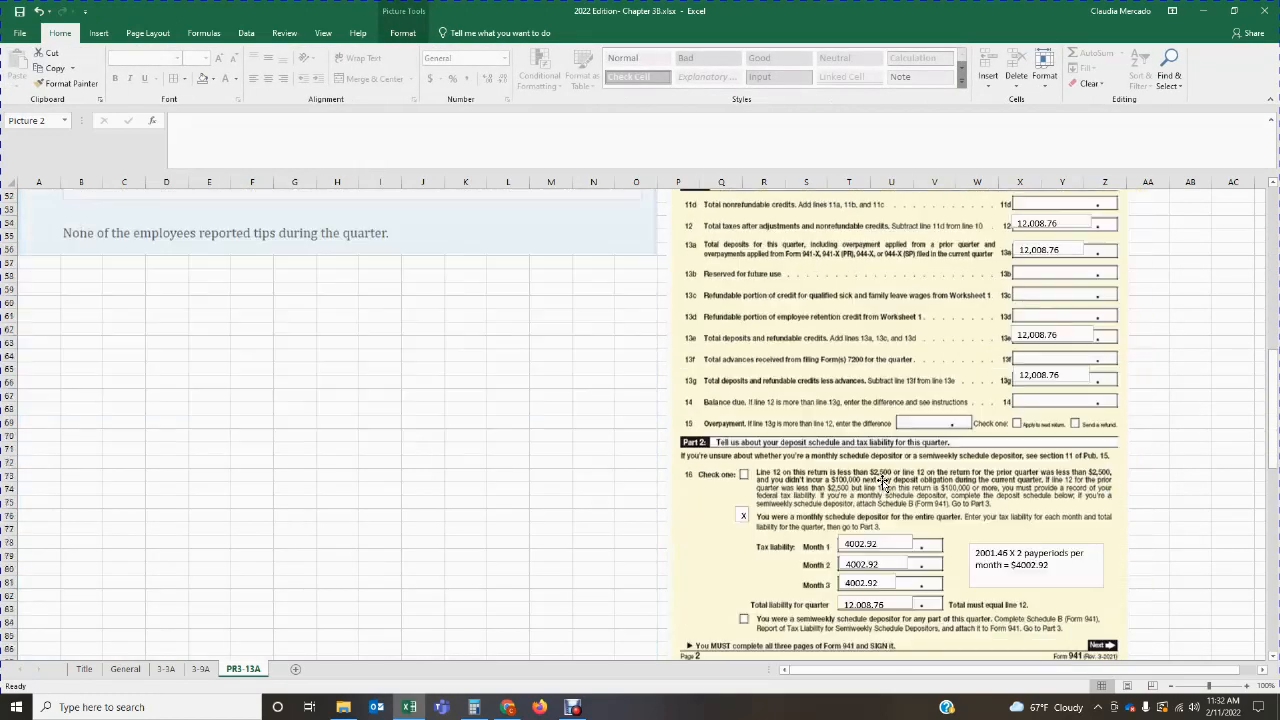
scroll(882, 484, "down", 12)
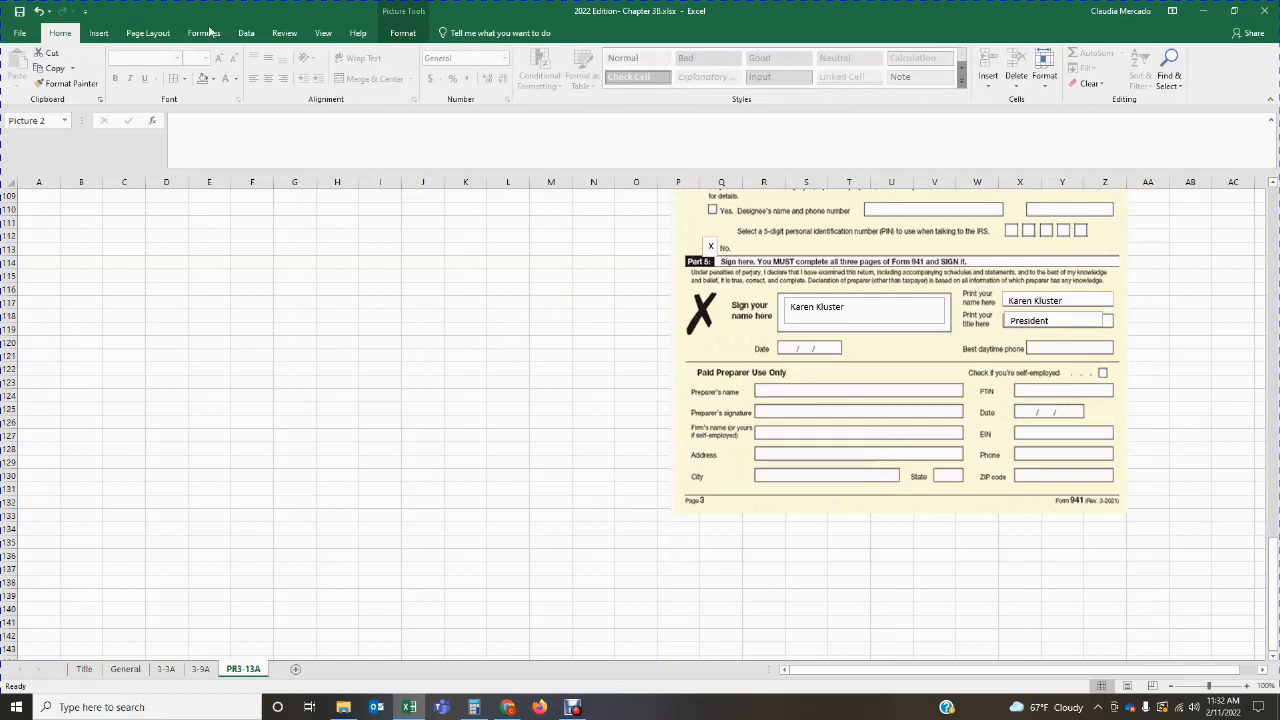
left_click(98, 33)
left_click(944, 75)
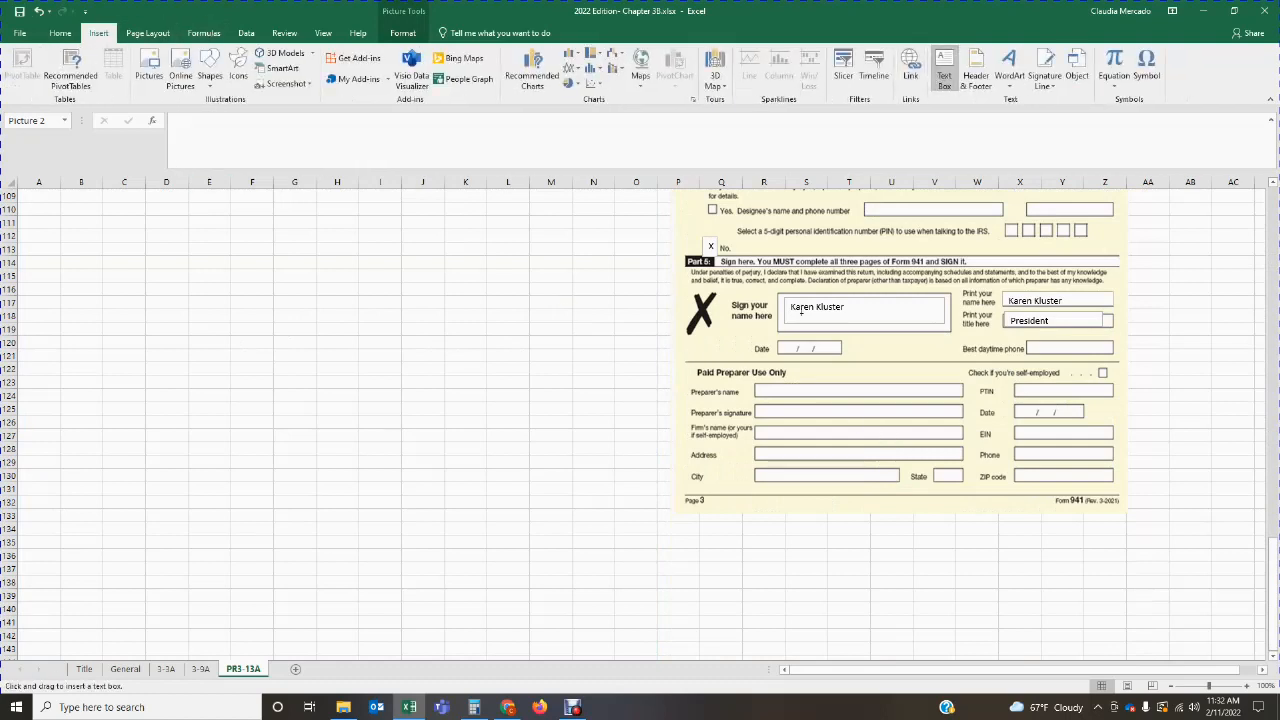
left_click_drag(777, 341, 838, 354)
type("0")
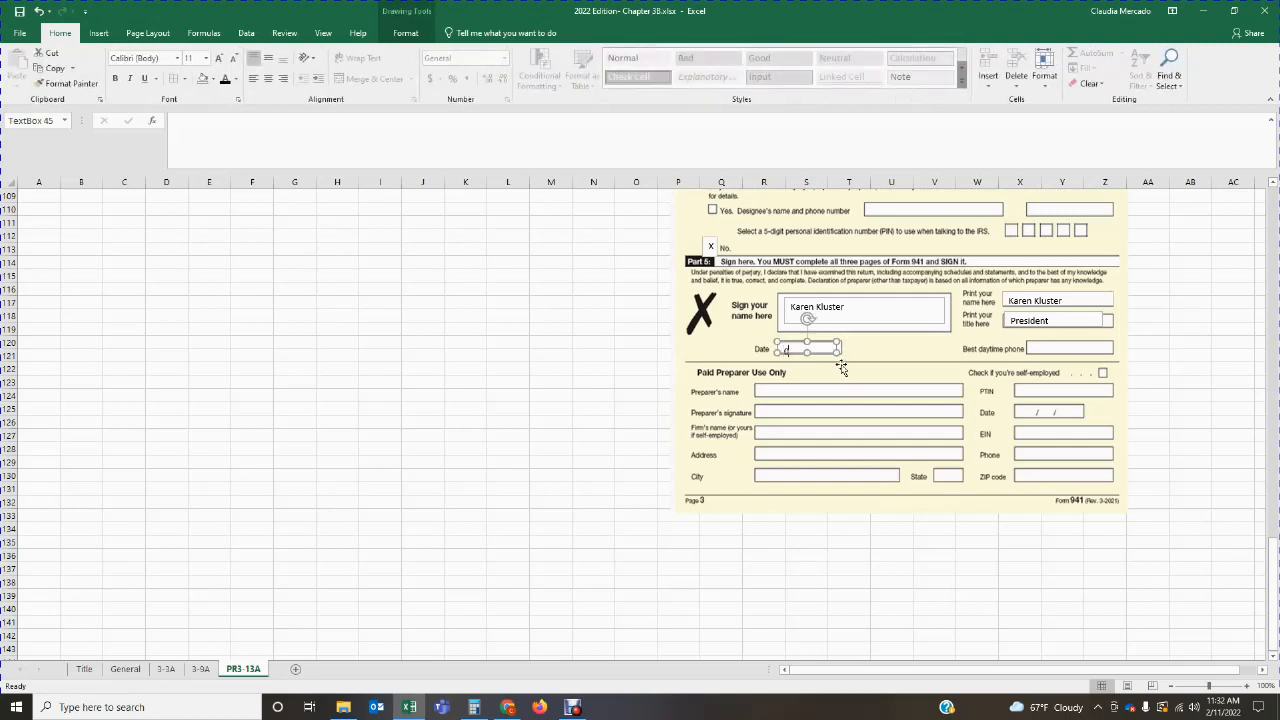
type("4/30/20X")
mouse_move(837, 352)
left_mouse_down()
mouse_move(847, 355)
mouse_move(817, 338)
left_mouse_up()
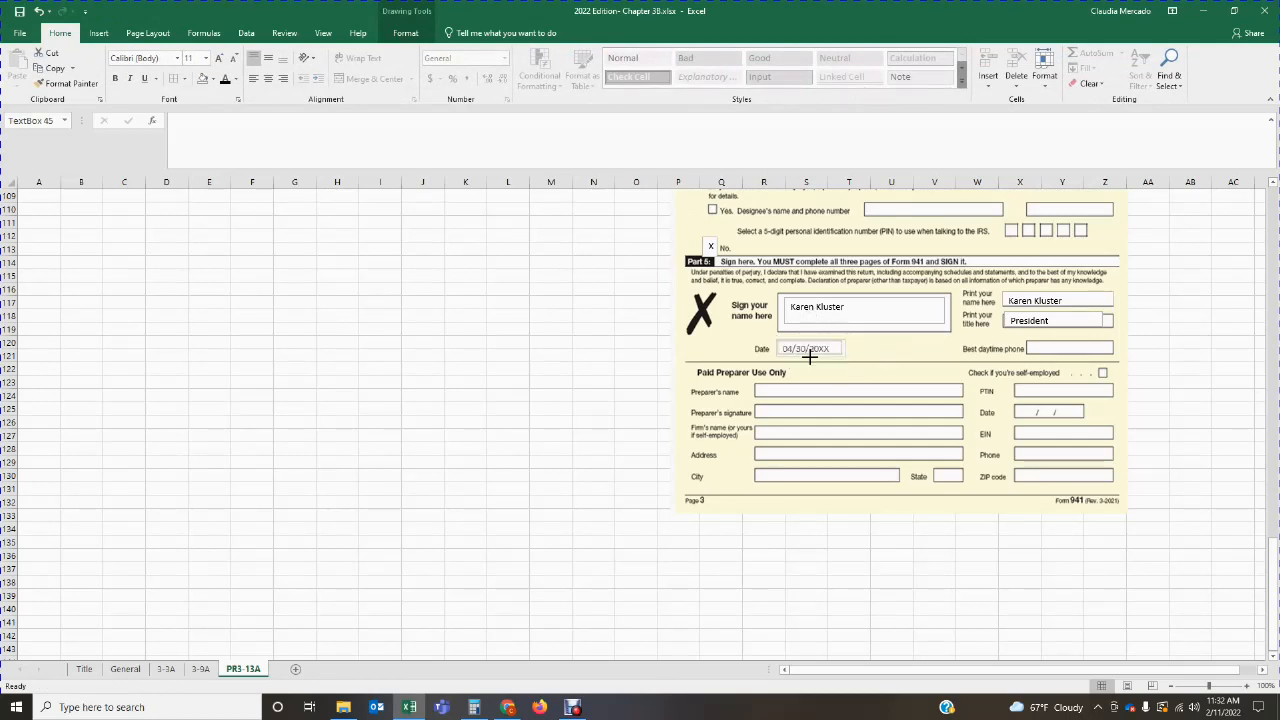
left_click(866, 355)
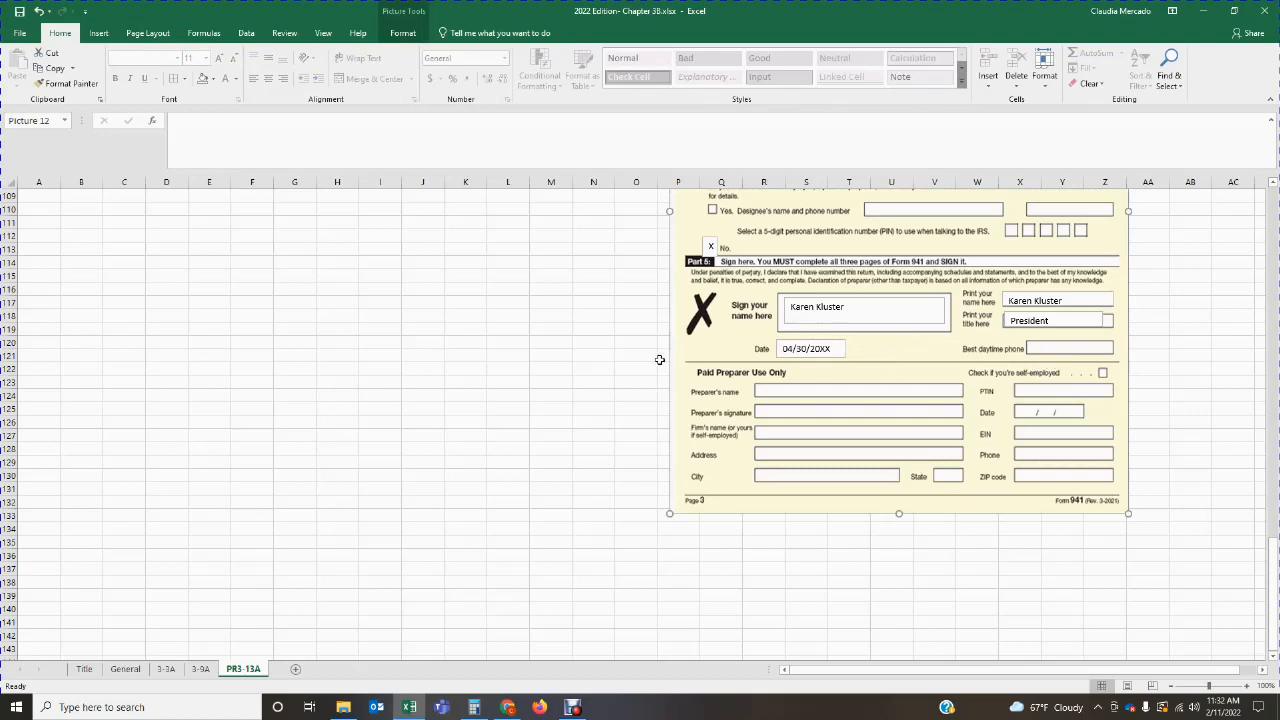
Step: Check the phone number in the problem statement and enter it in a text box on the Part 5 "Best daytime phone" line
scroll(310, 558, "up", 20)
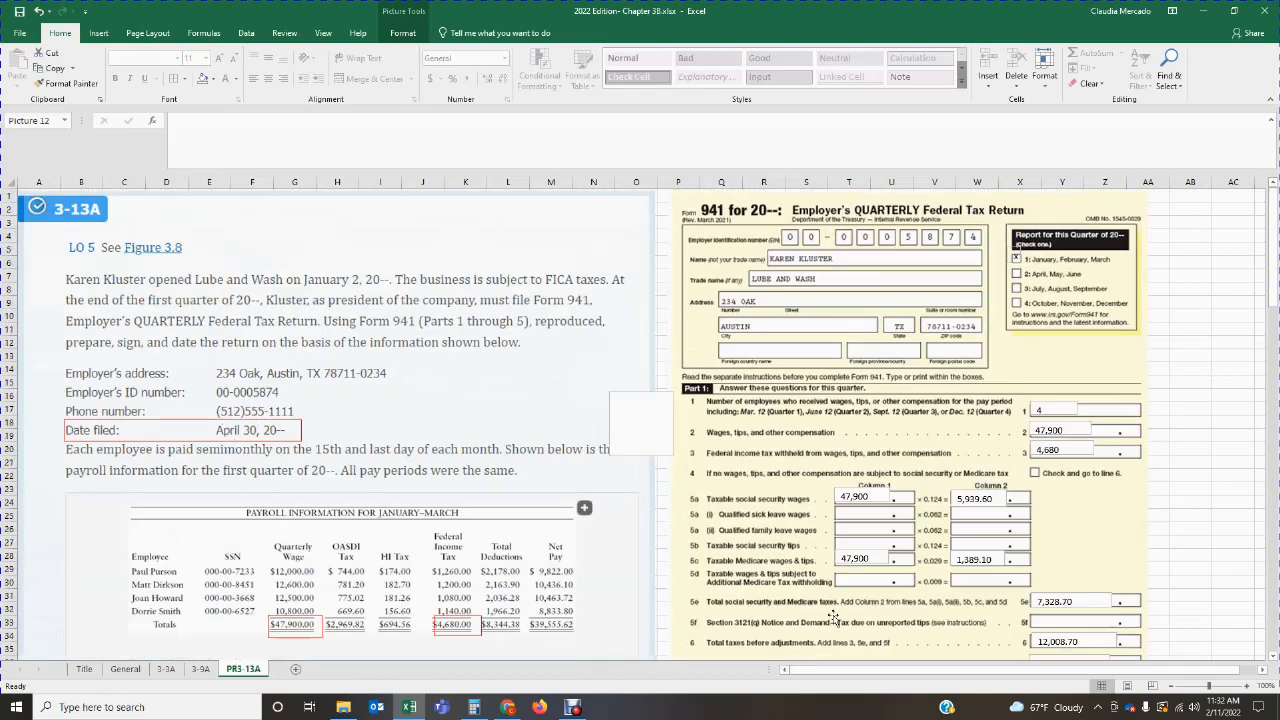
scroll(785, 615, "down", 20)
scroll(785, 615, "down", 3)
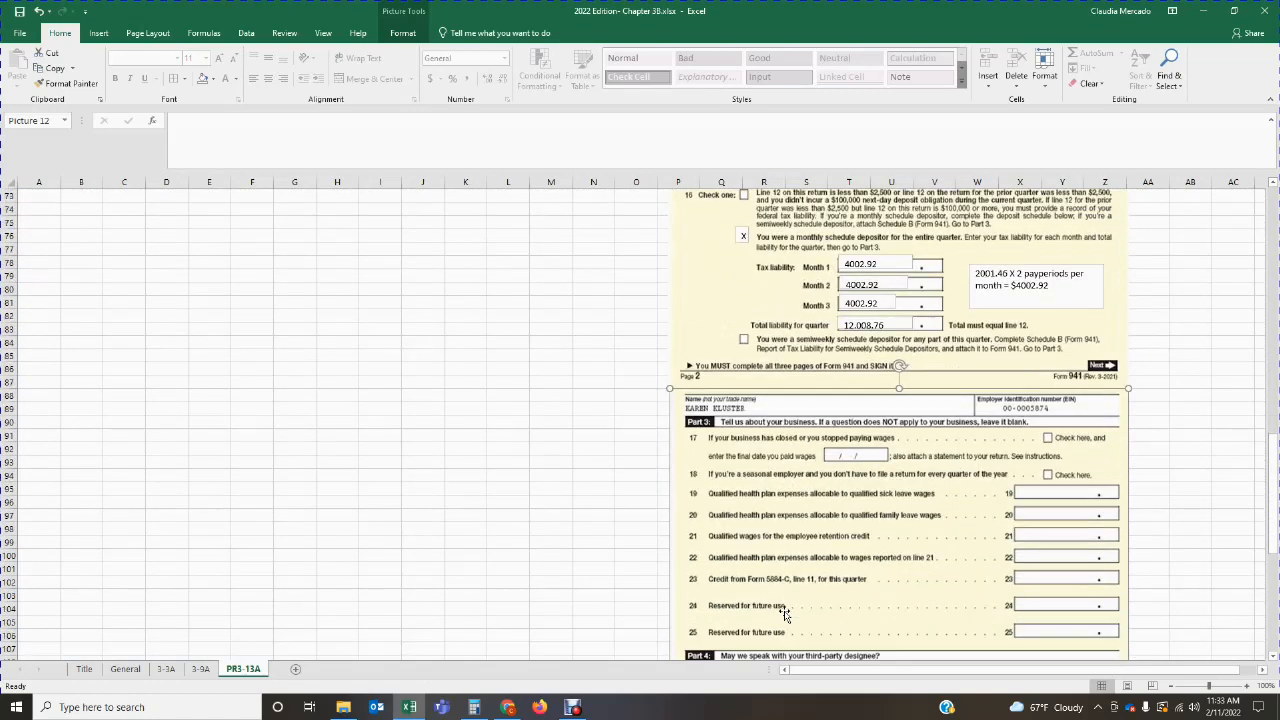
scroll(785, 615, "down", 11)
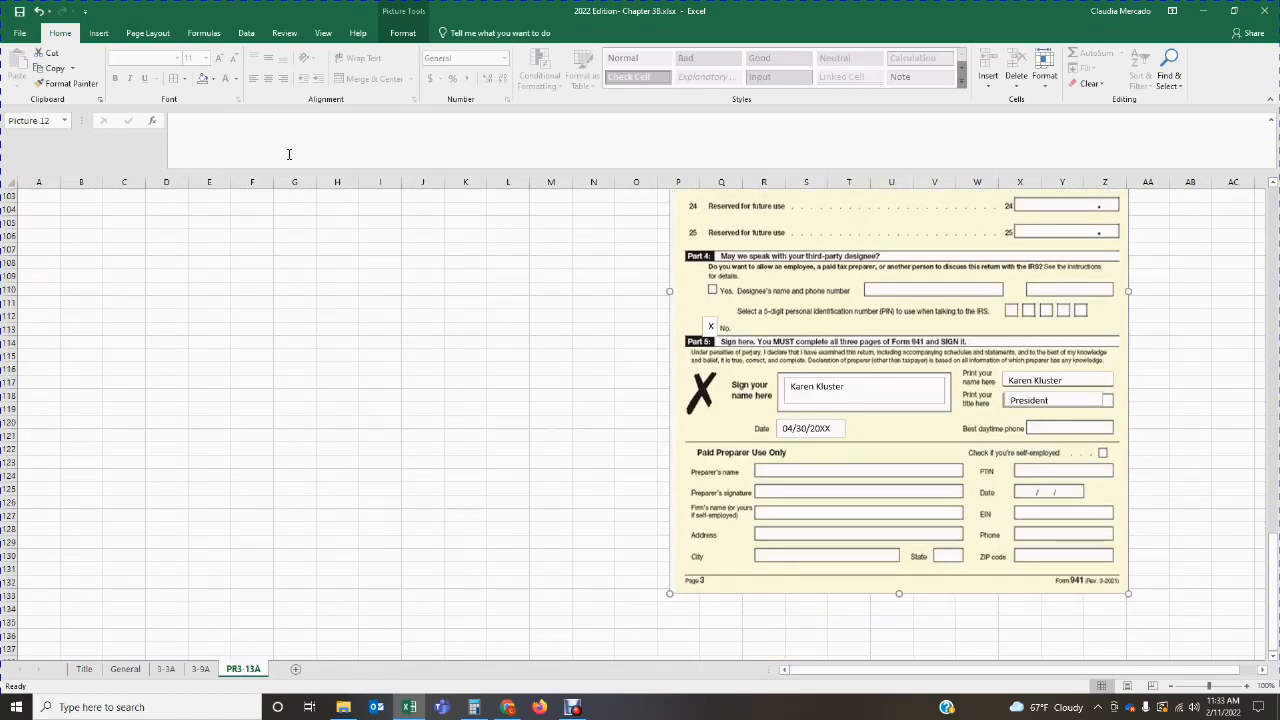
left_click(98, 33)
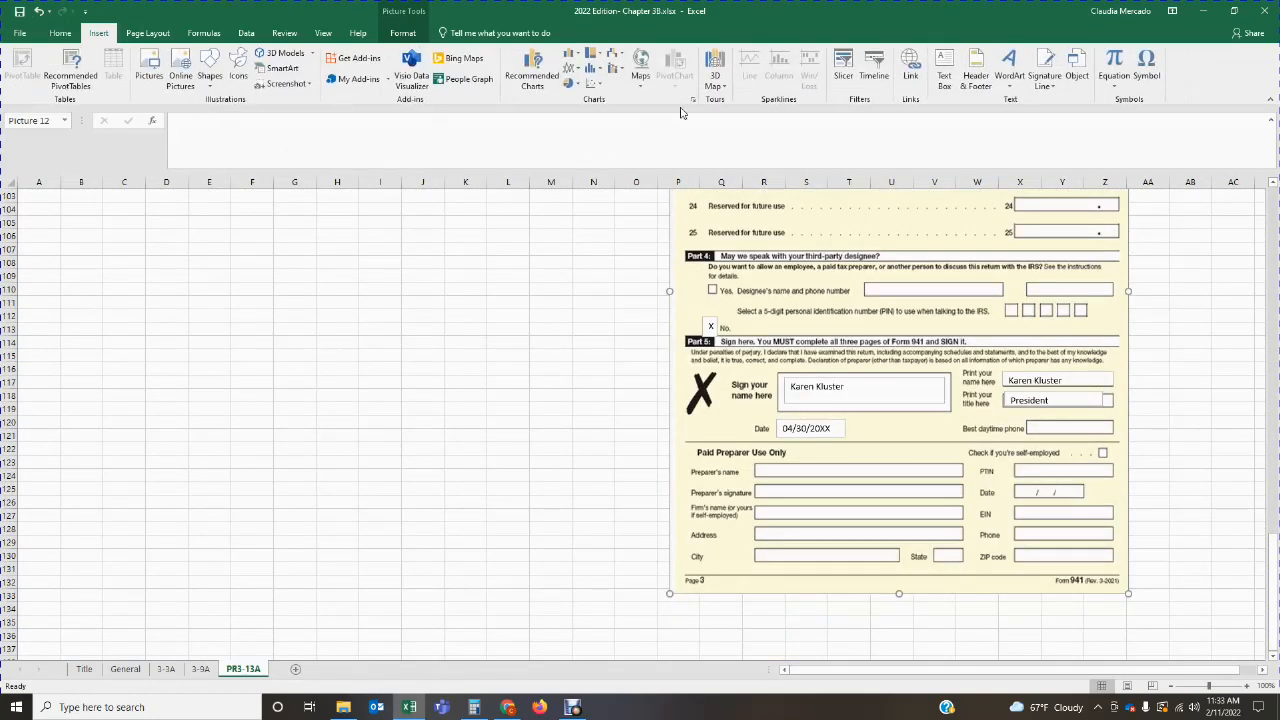
left_click(944, 75)
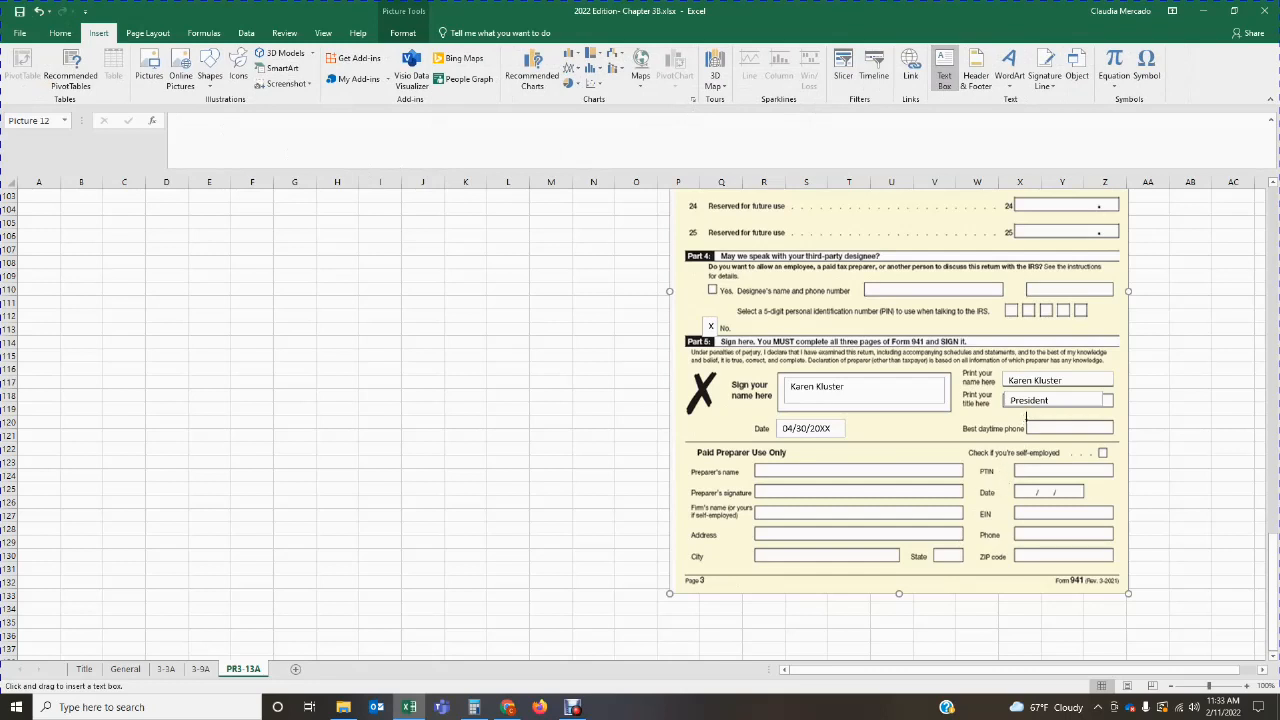
left_click_drag(1026, 420, 1112, 432)
type("5")
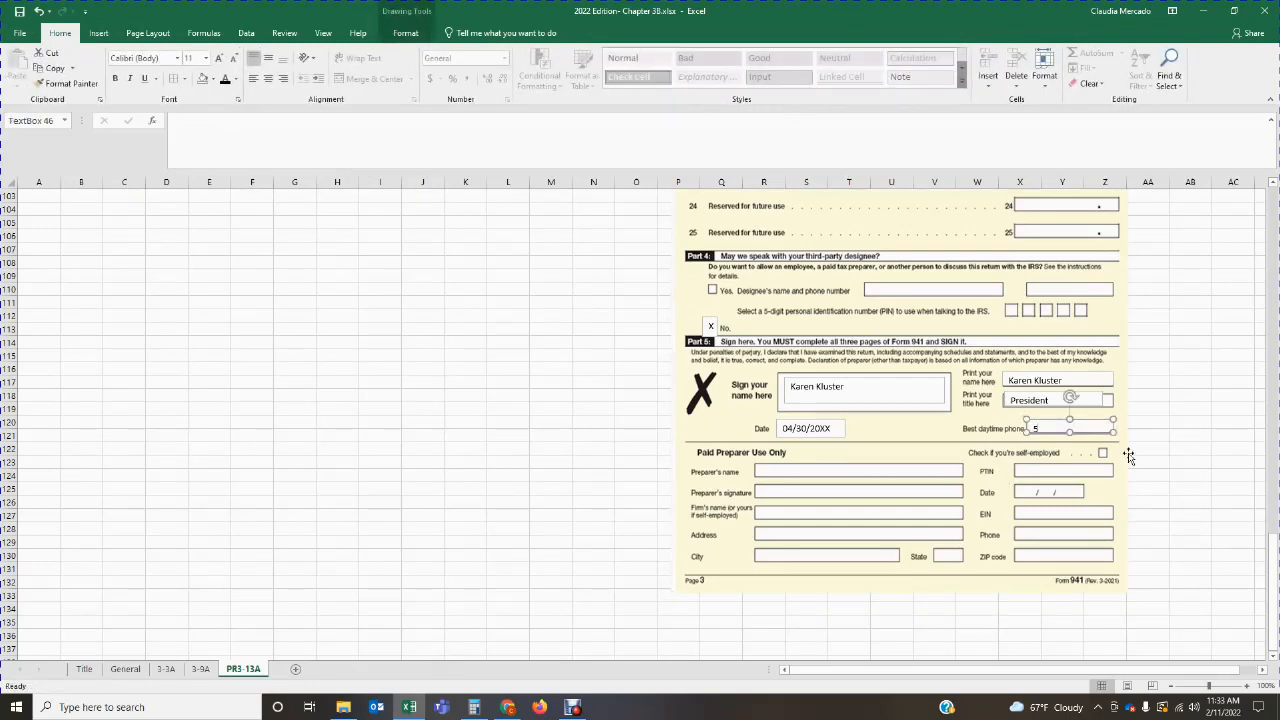
type("12-555-1111")
left_click(1127, 472)
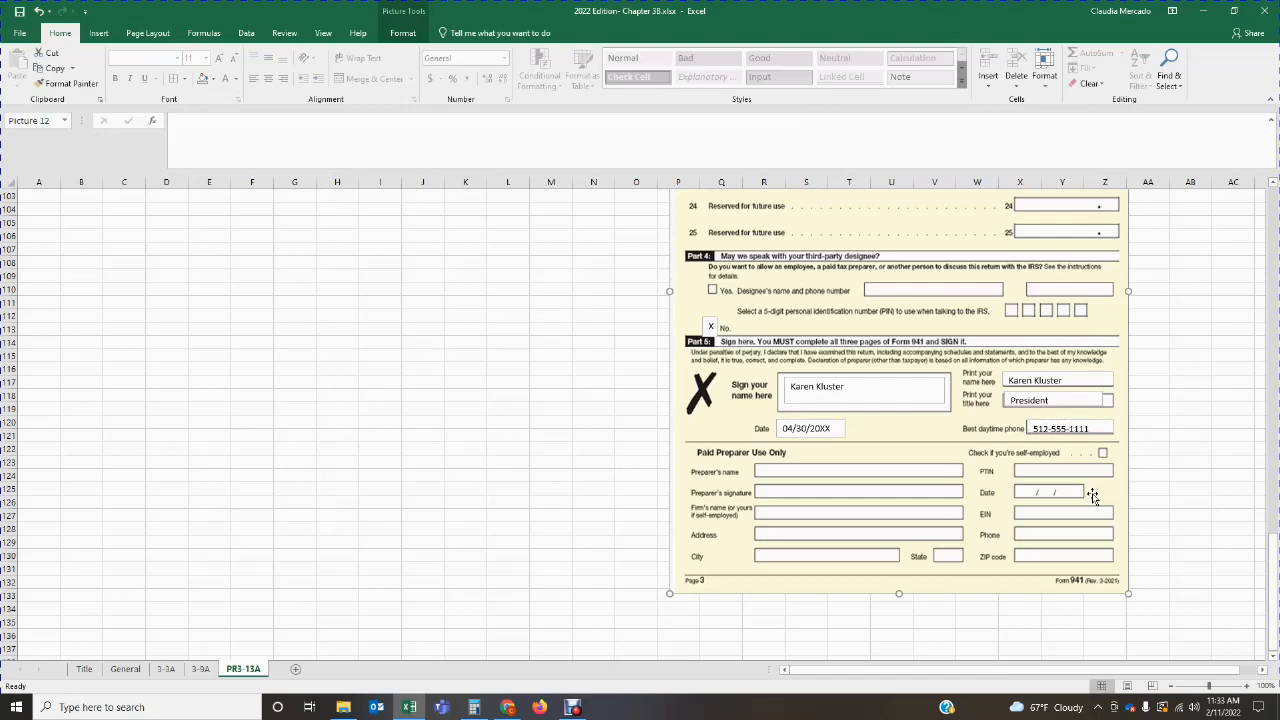
Step: Review all parts of the completed Form 941 against the problem statement and payroll information
scroll(1092, 493, "up", 18)
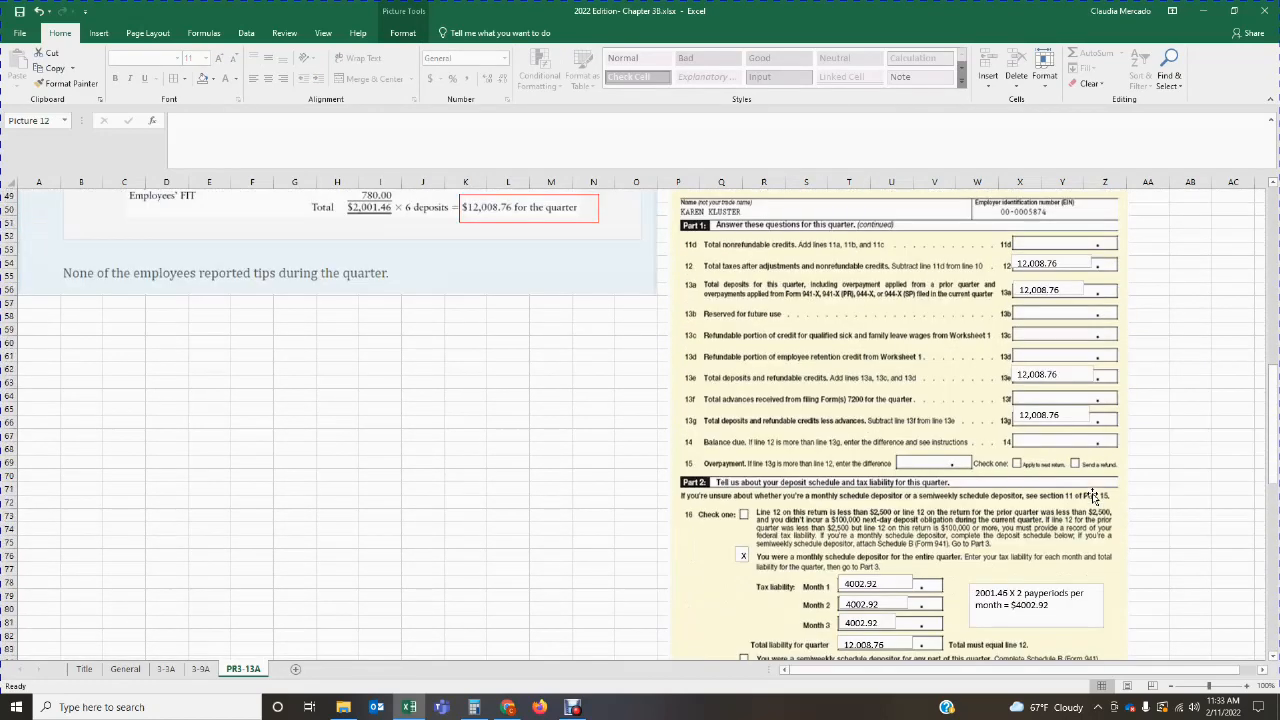
scroll(1092, 493, "up", 14)
scroll(1092, 493, "down", 20)
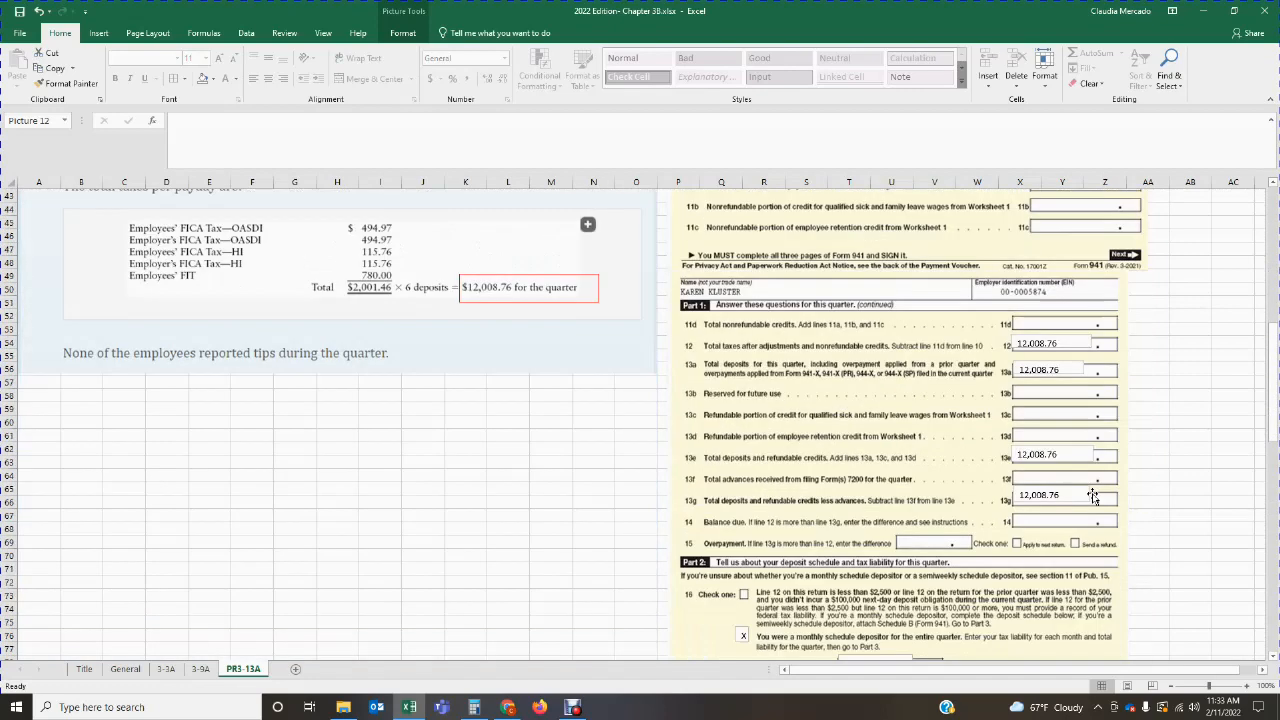
scroll(1092, 493, "down", 3)
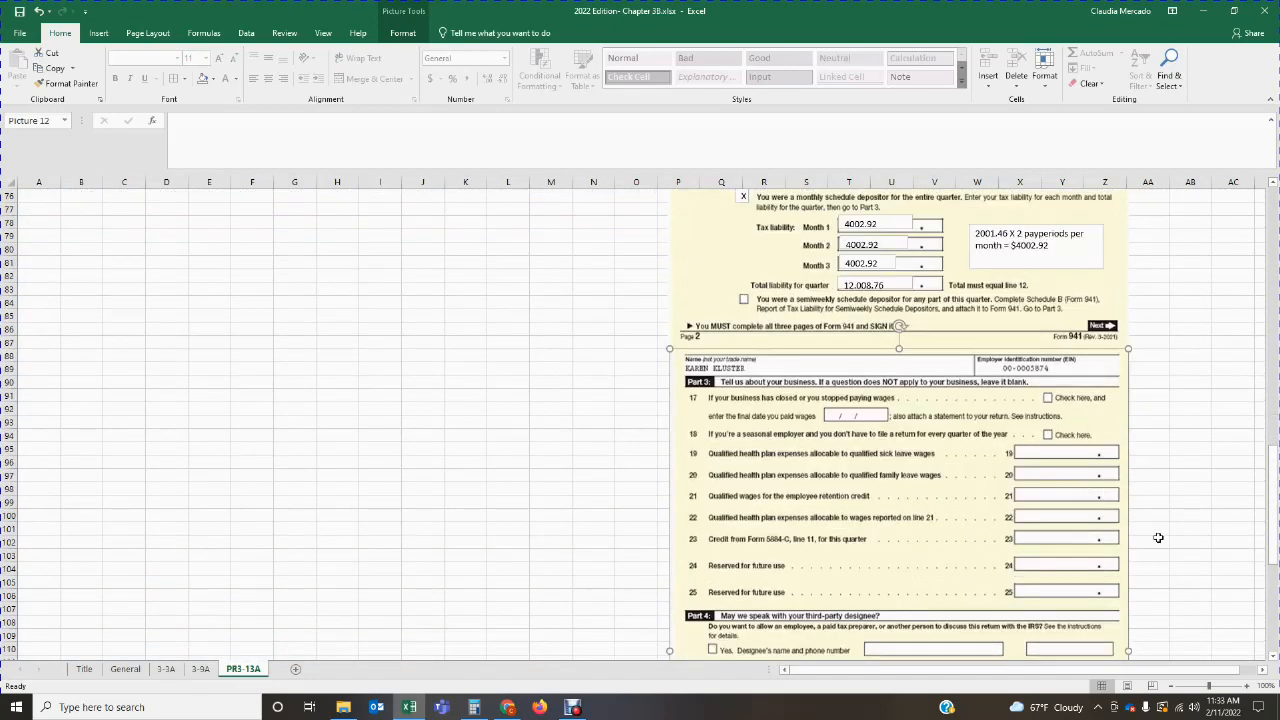
scroll(975, 478, "down", 5)
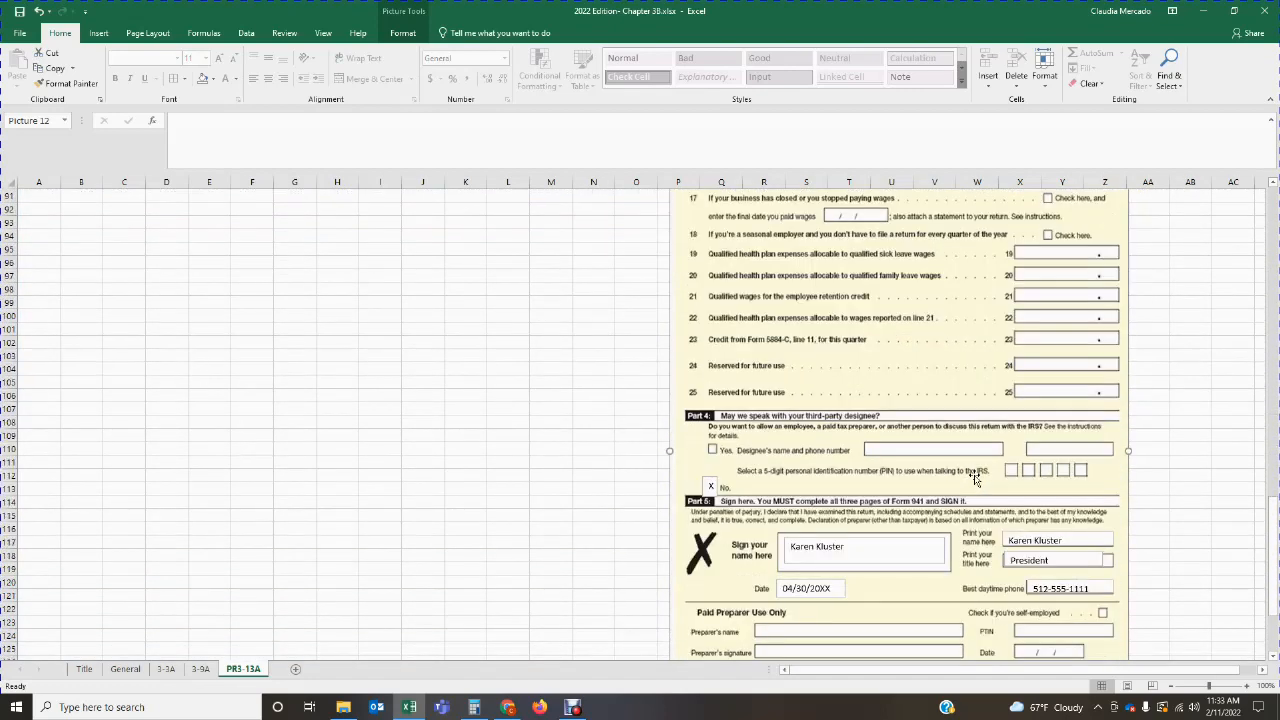
scroll(975, 478, "up", 1)
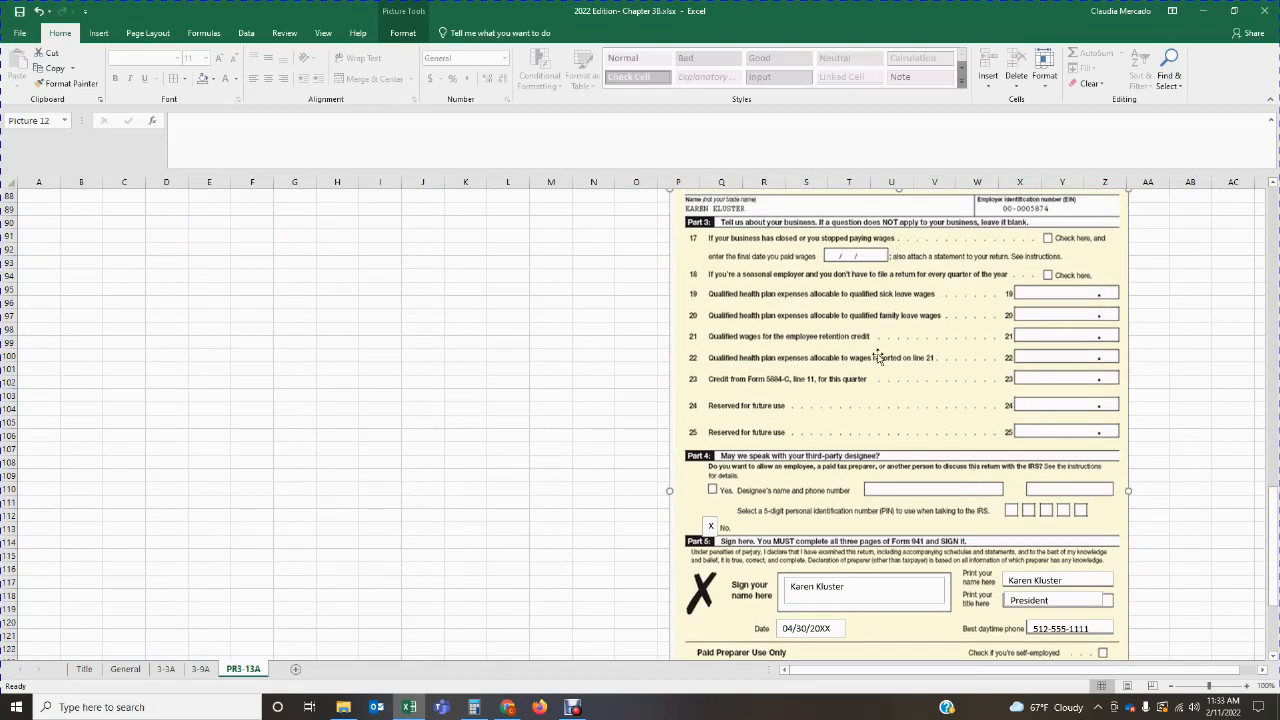
scroll(875, 376, "down", 1)
scroll(899, 497, "down", 1)
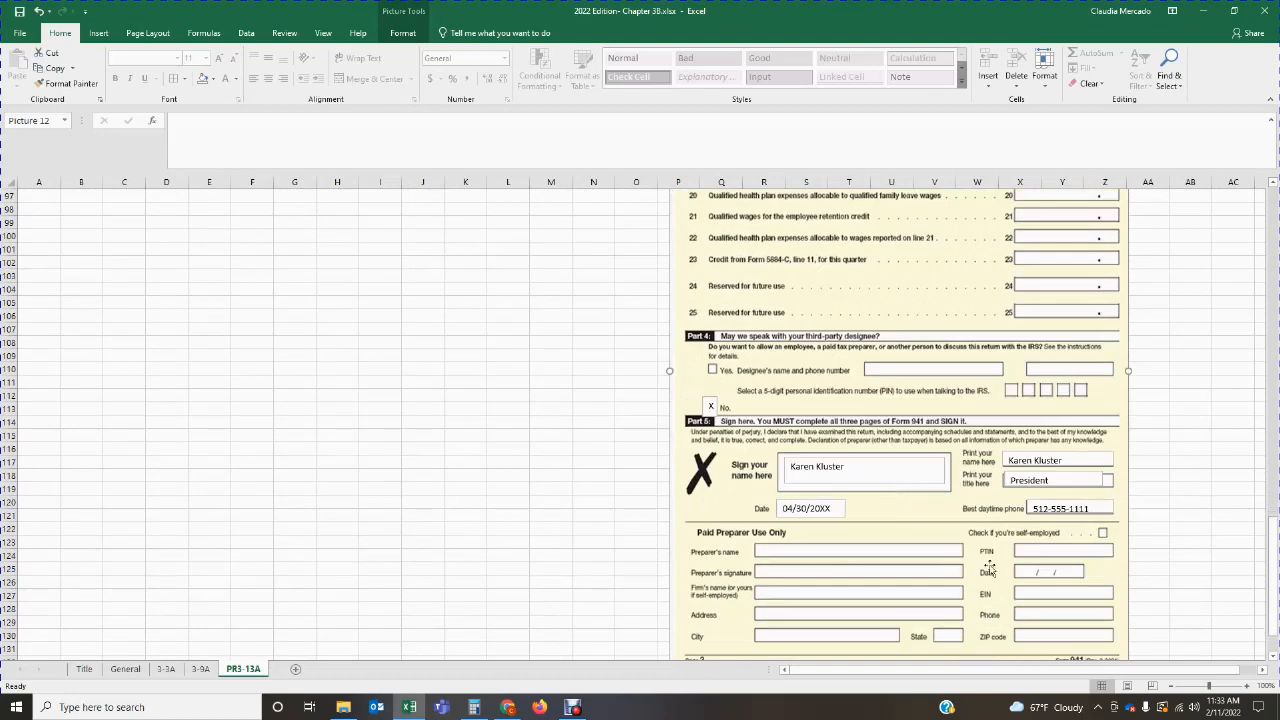
scroll(1045, 608, "up", 10)
scroll(1045, 608, "up", 20)
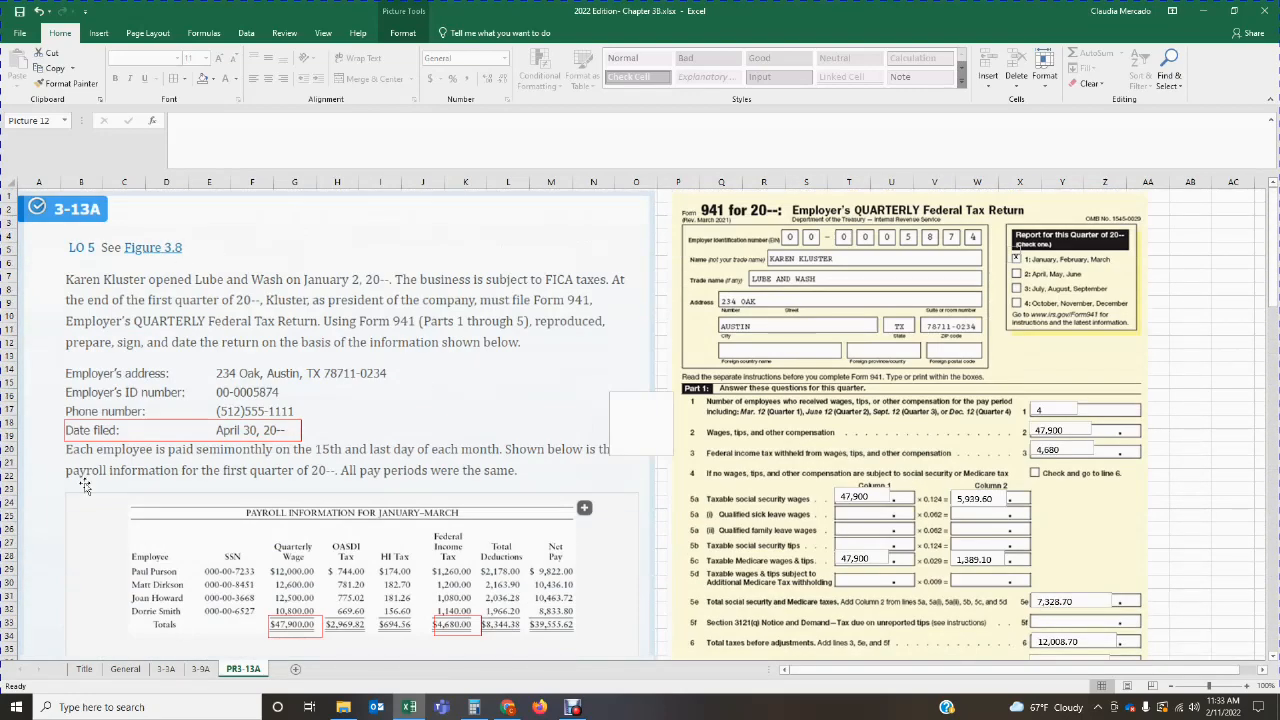
scroll(430, 564, "down", 2)
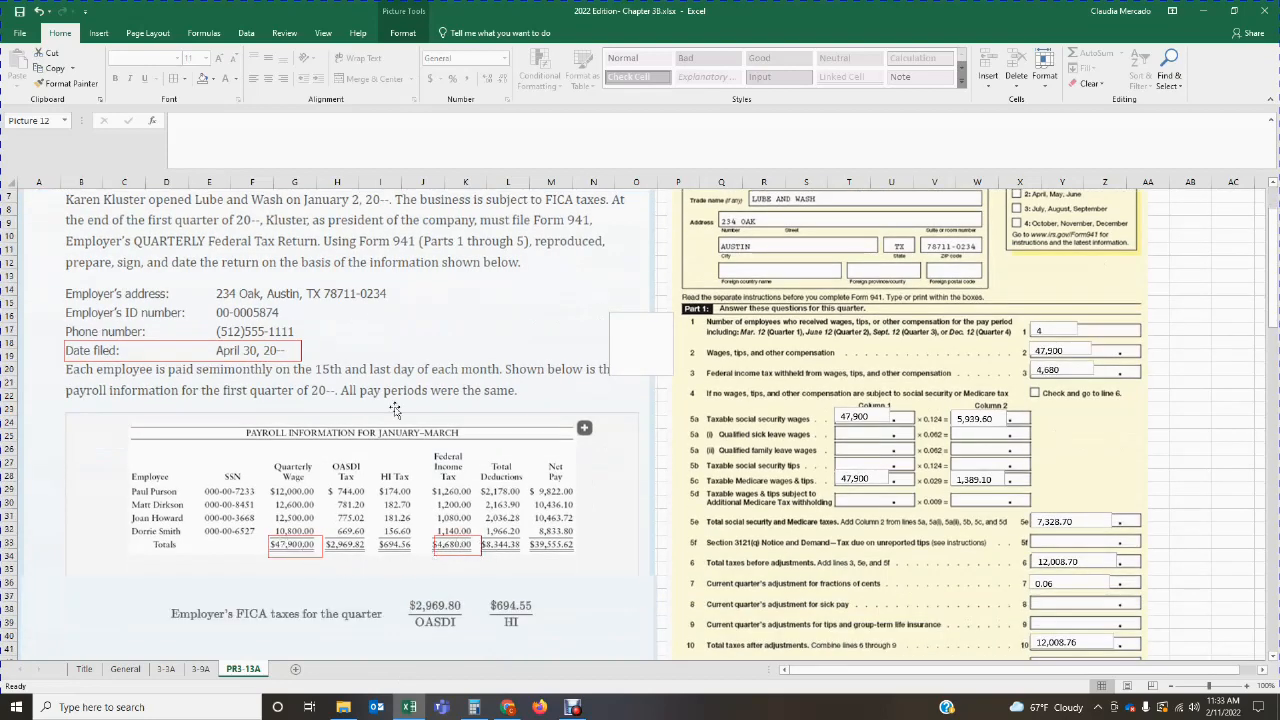
scroll(386, 453, "down", 1)
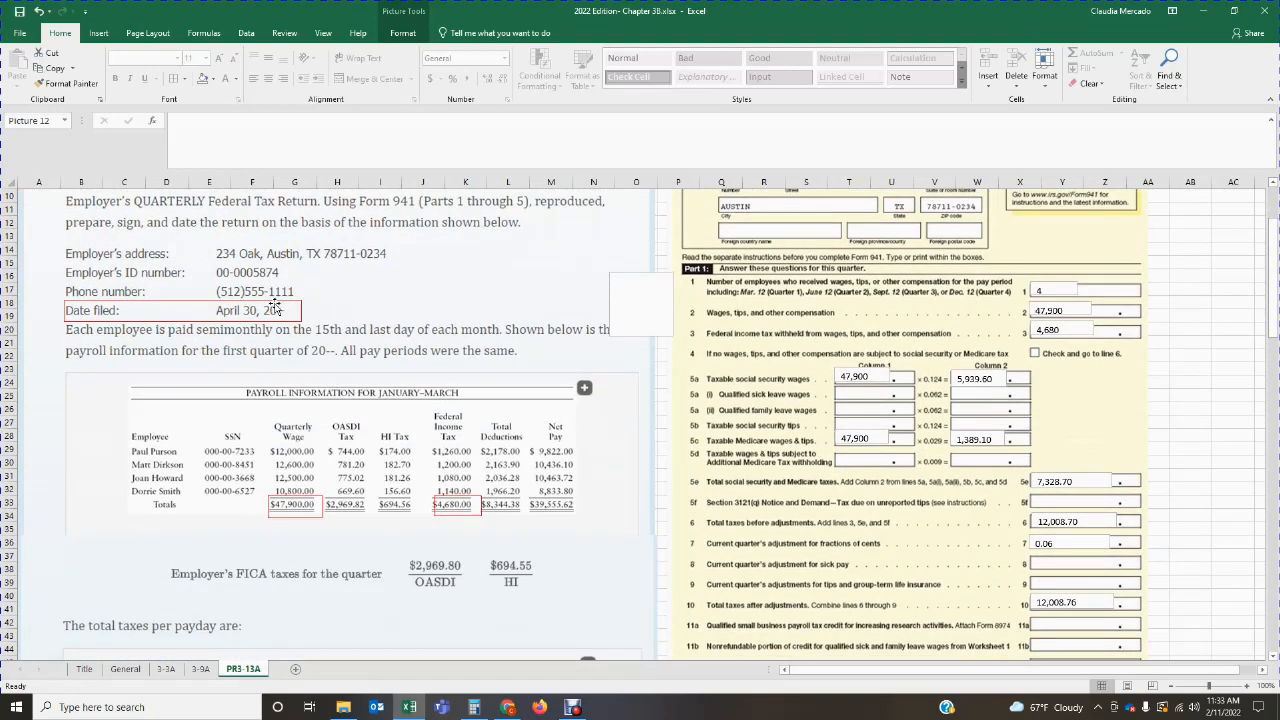
scroll(380, 437, "down", 5)
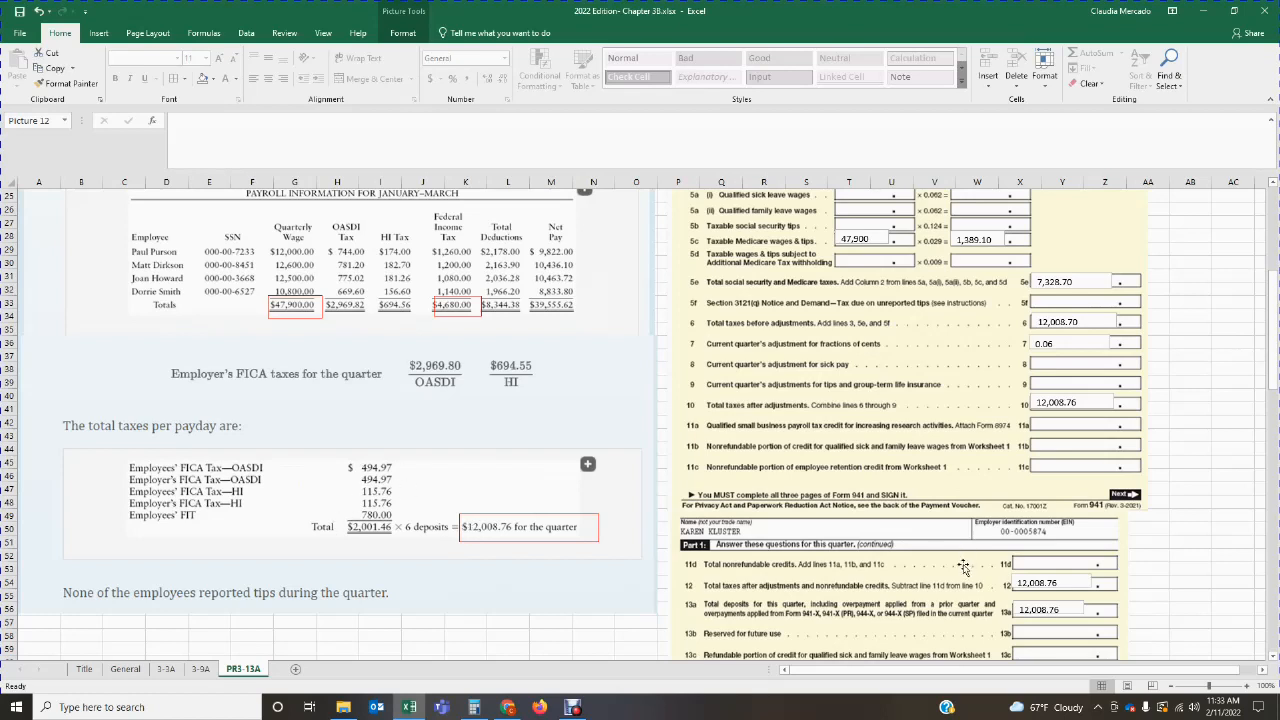
scroll(963, 566, "down", 12)
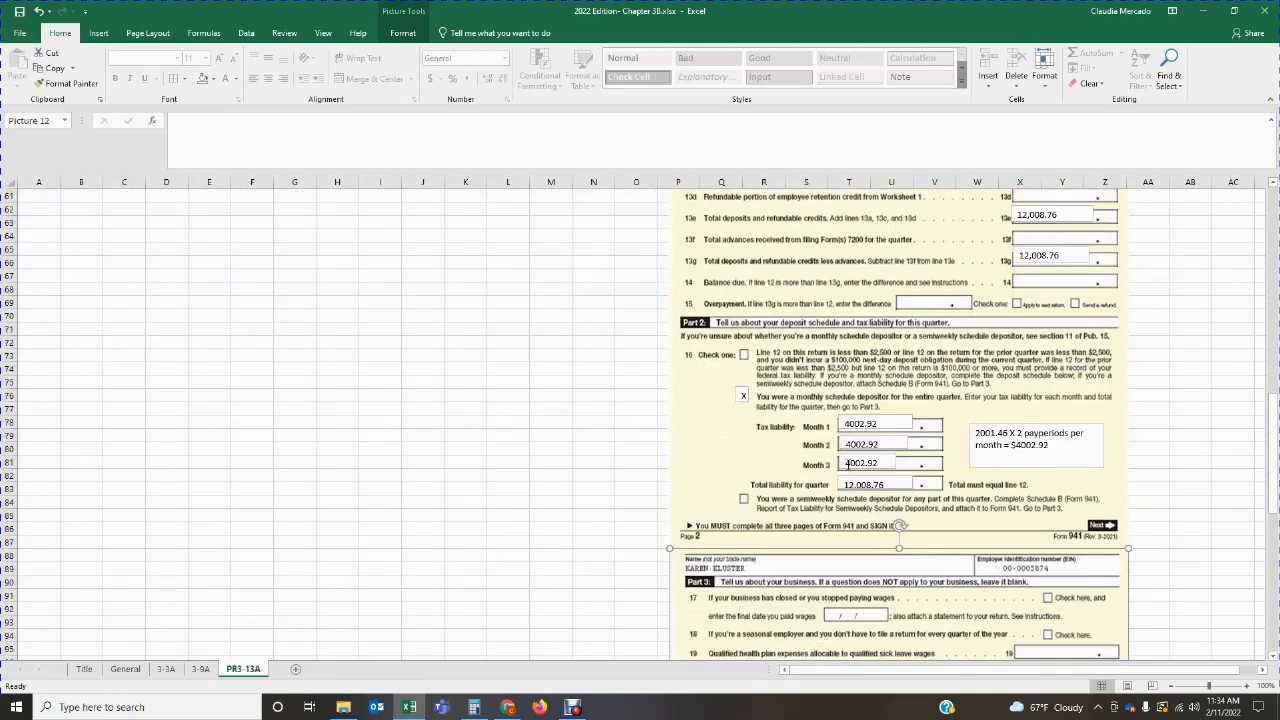
scroll(1010, 597, "up", 19)
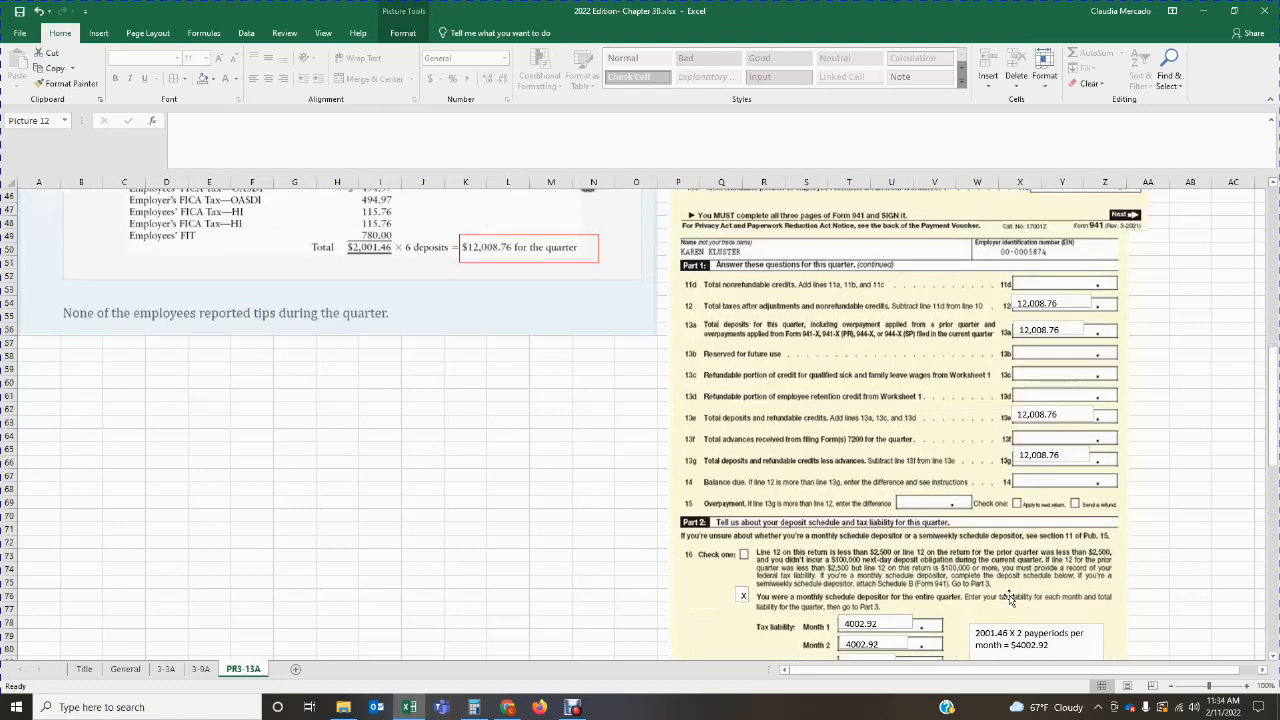
scroll(1010, 597, "up", 1)
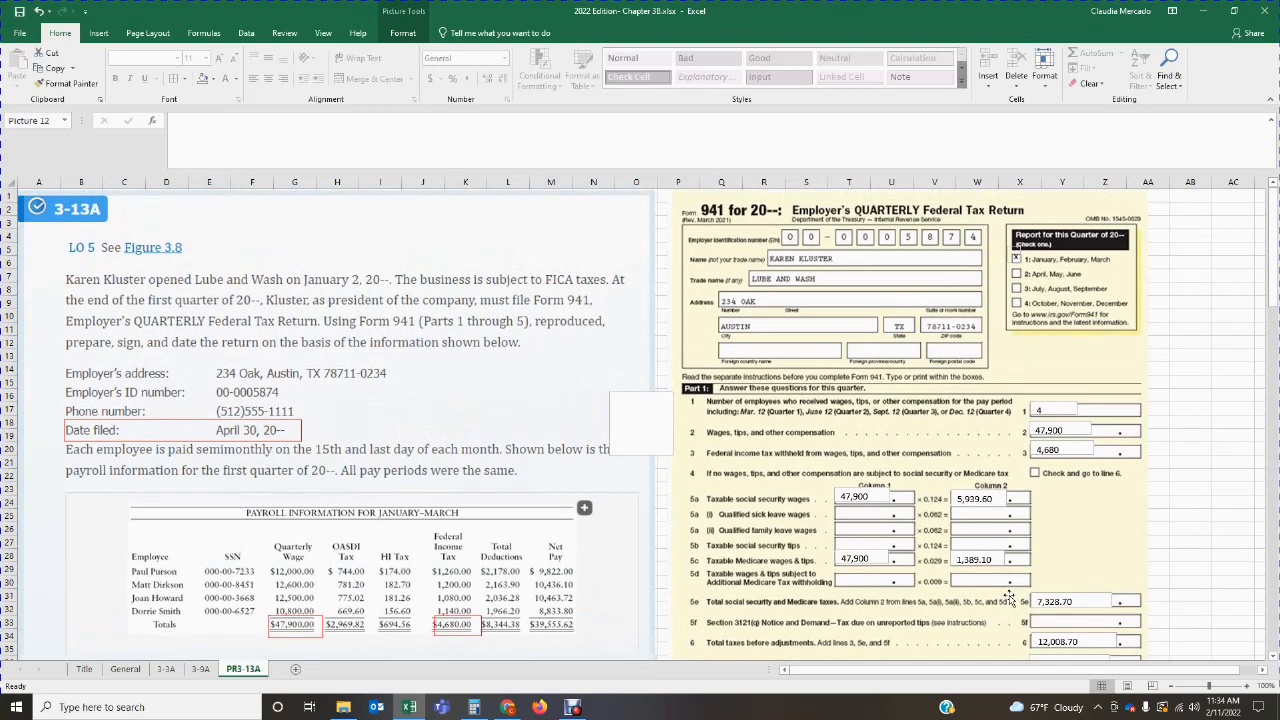